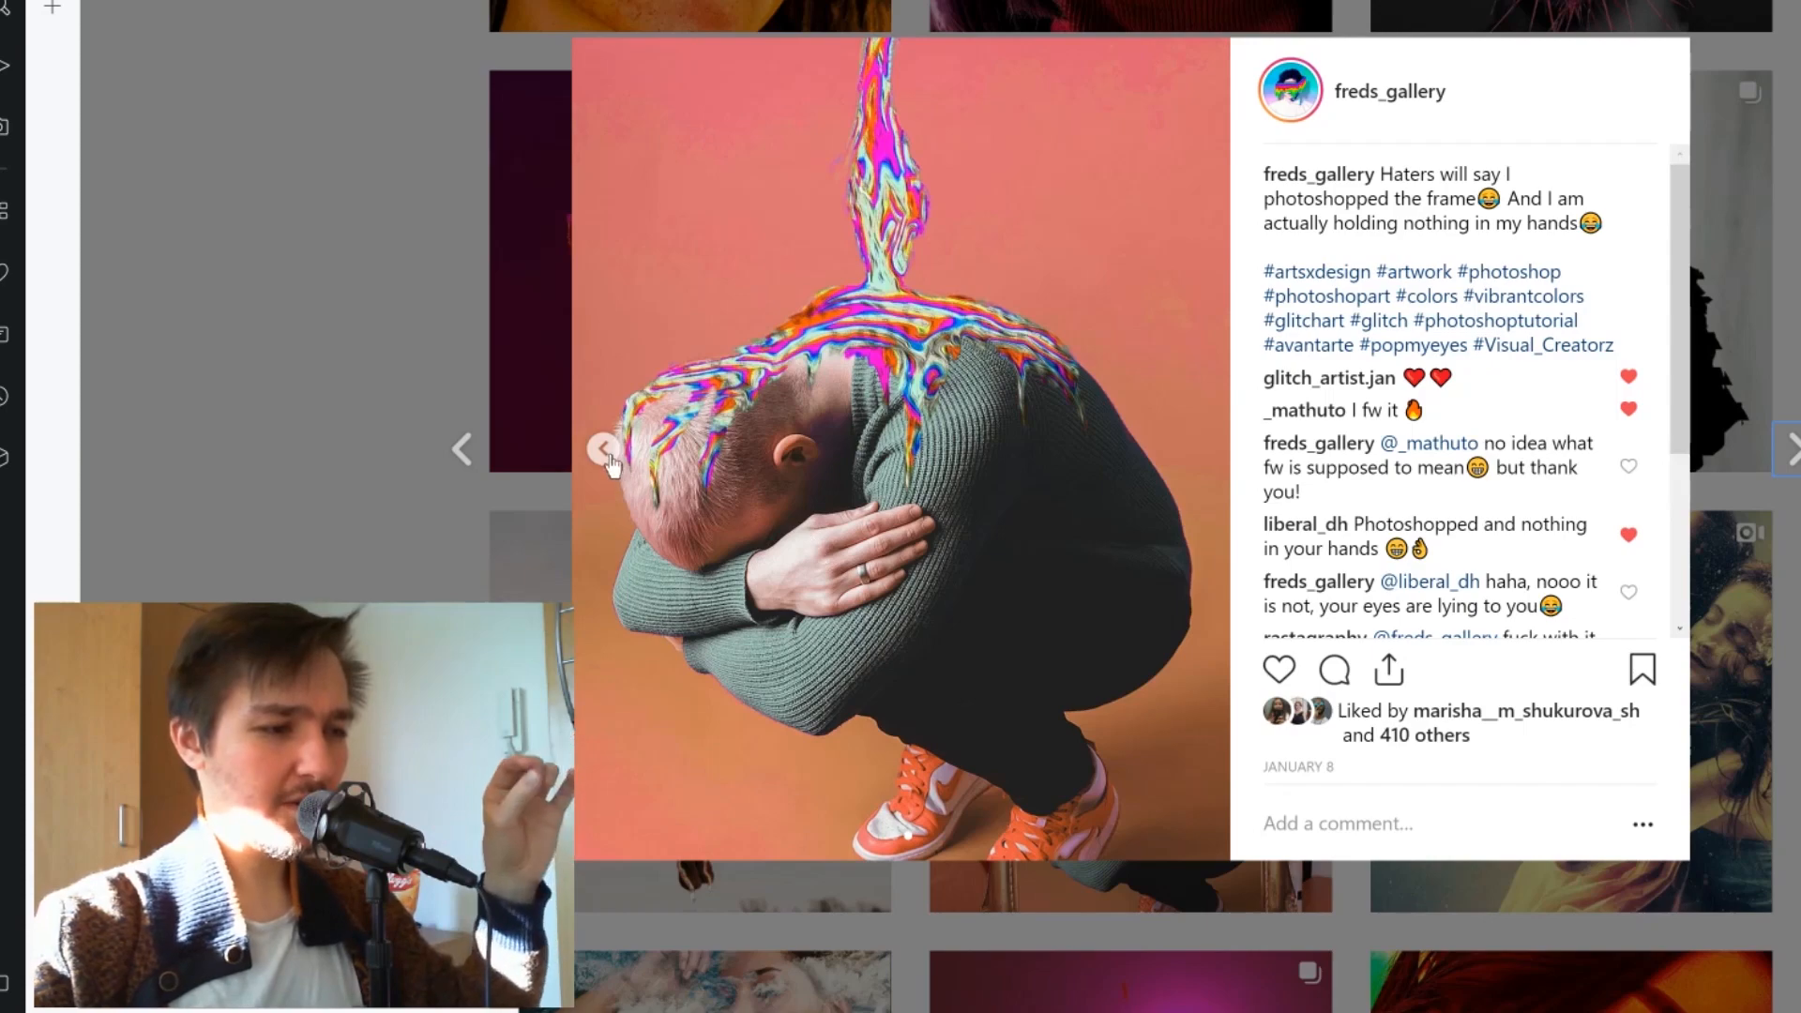
View the previous image of the Instagram post and switch to Photoshop.
click(604, 450)
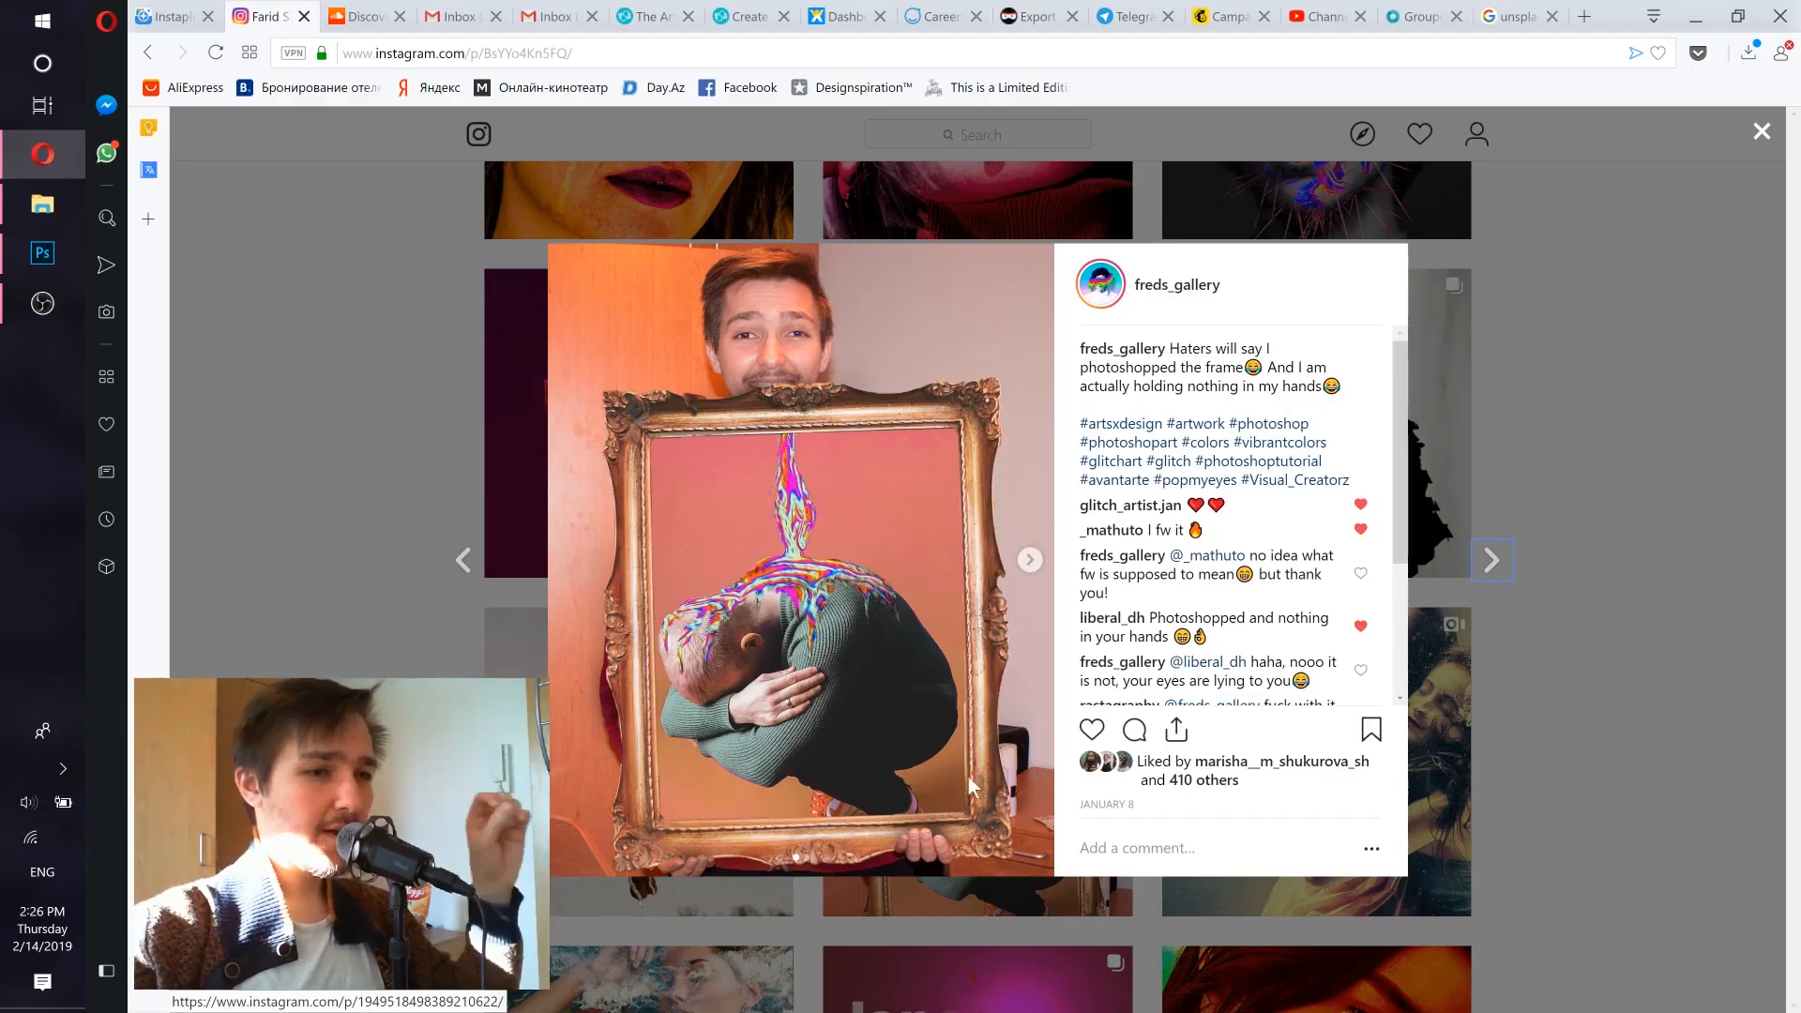
click(1698, 17)
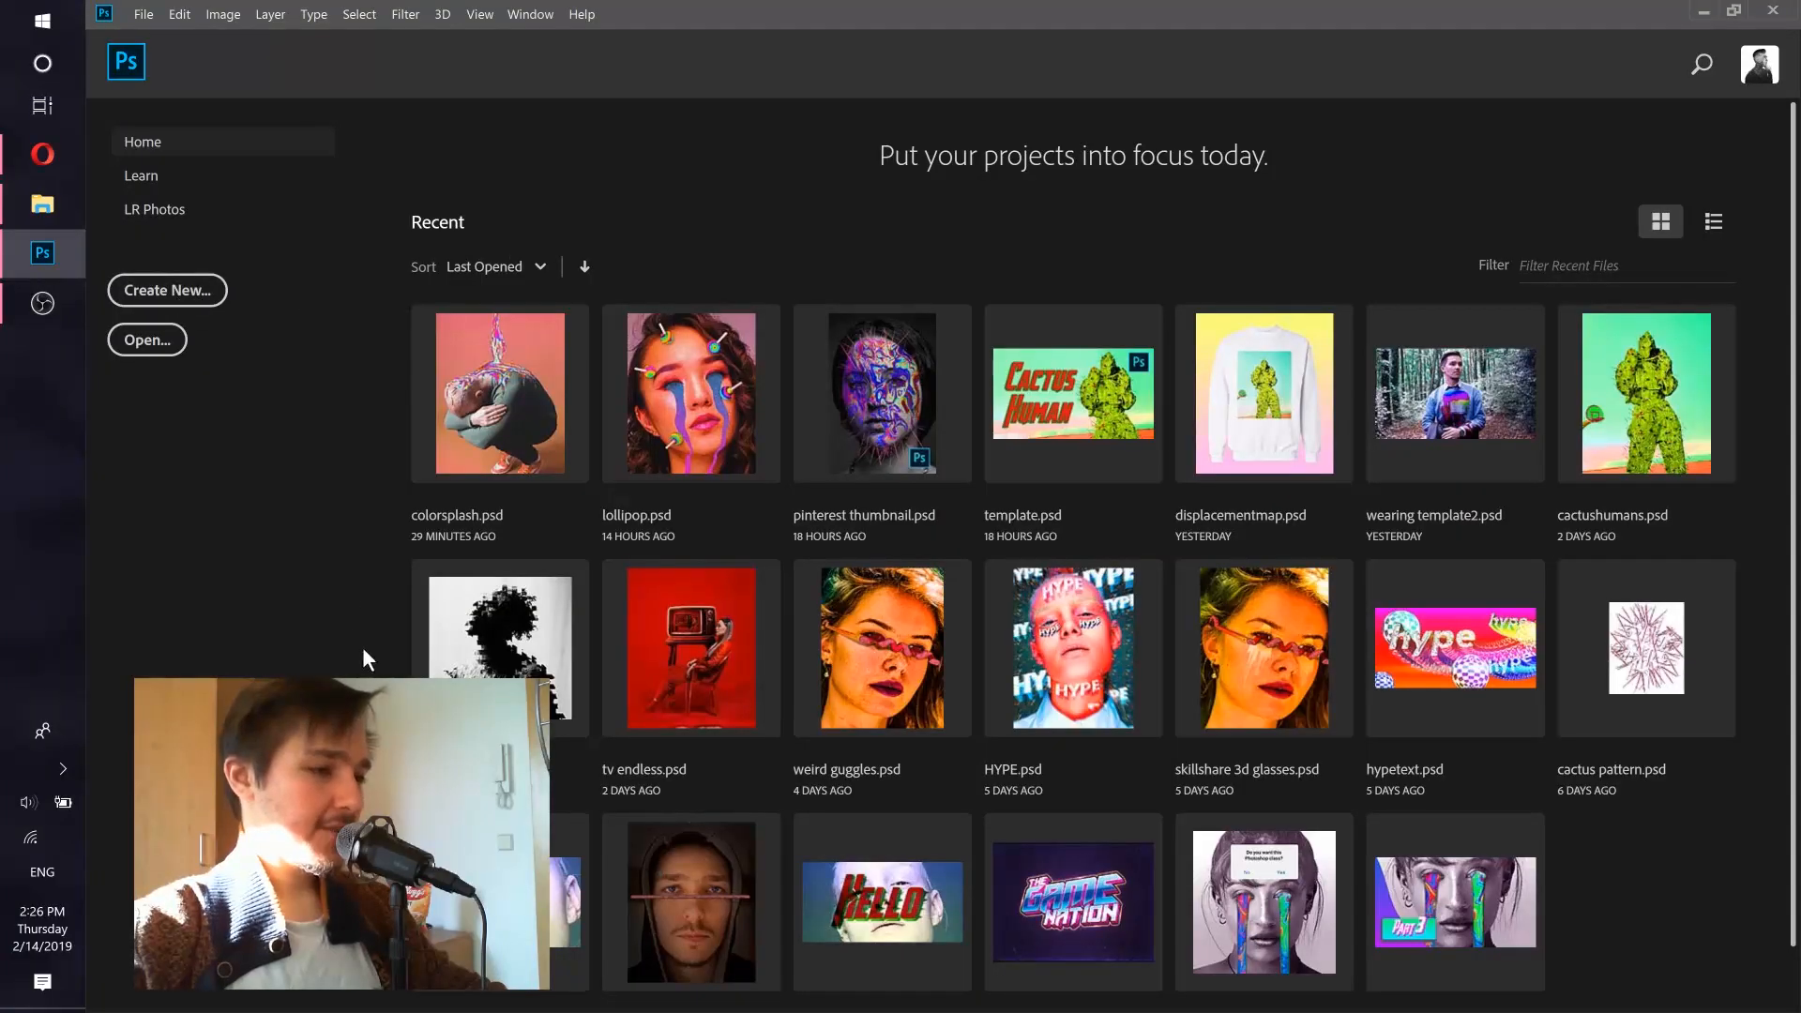
Create a new 1000 x 1250 pixel document at 300 pixels/inch, RGB Color 8 bit, with a white background.
key(ctrl+n)
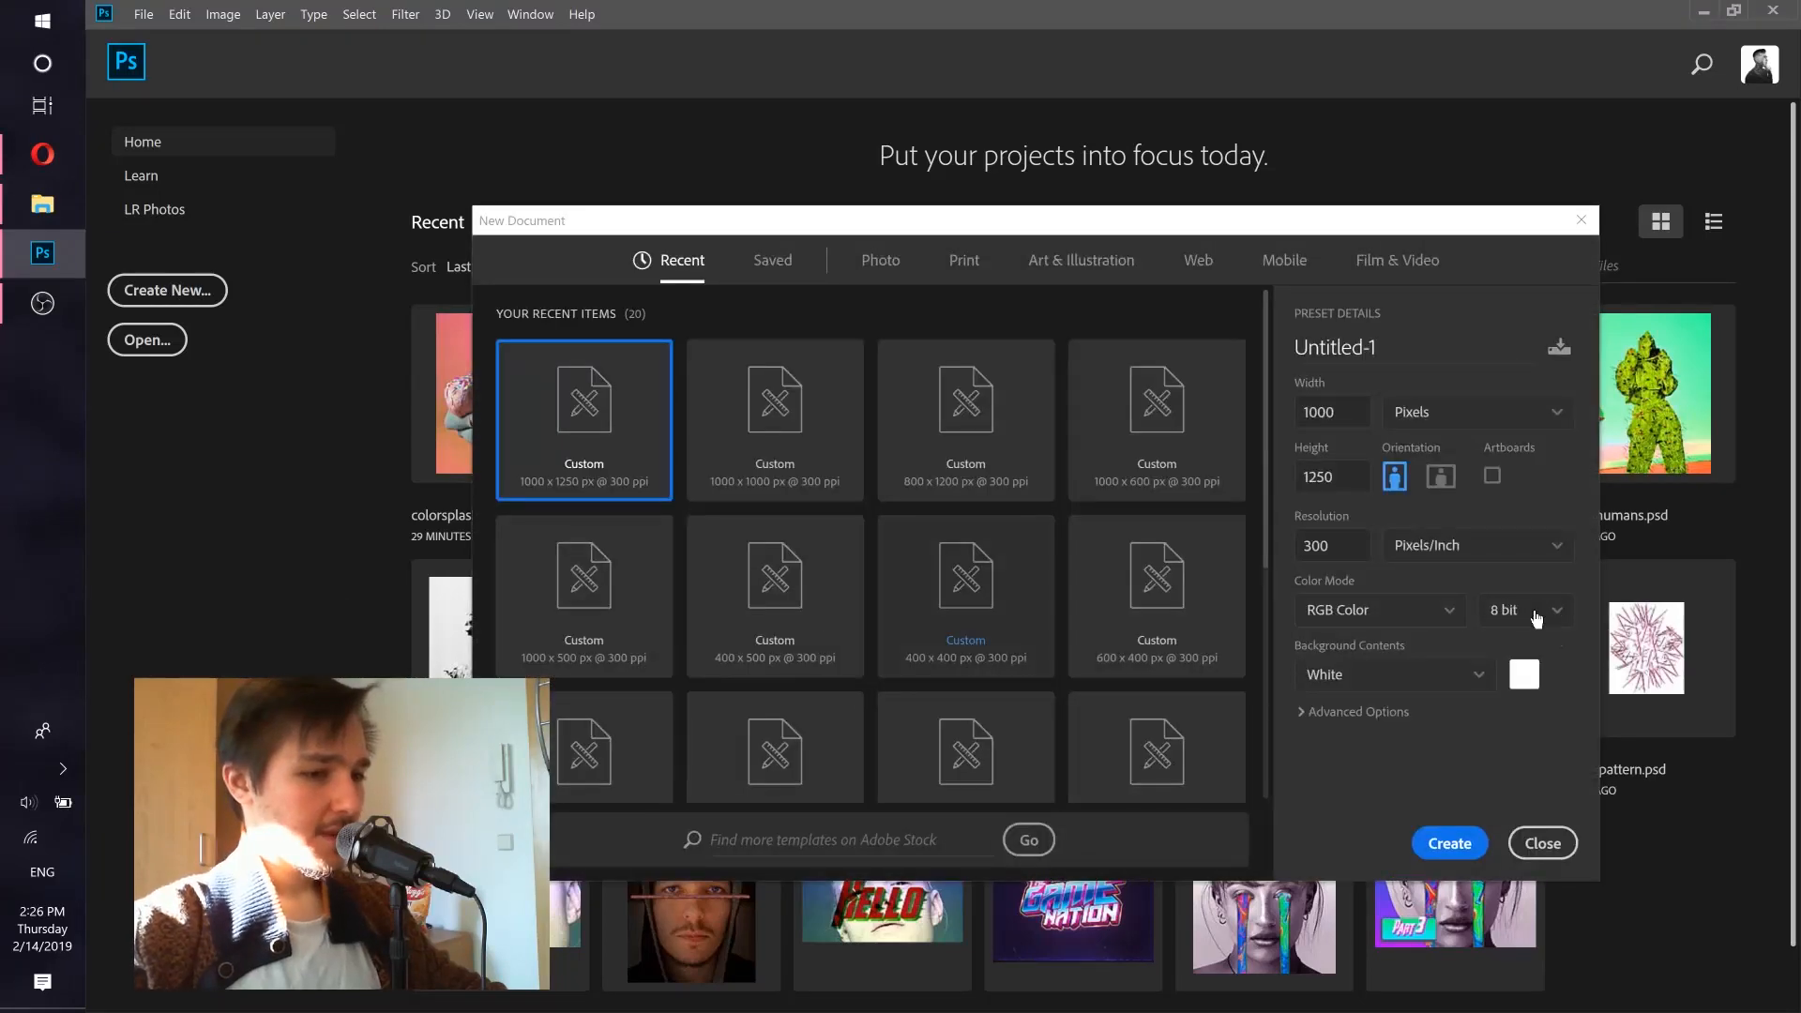
double_click(1356, 419)
double_click(1342, 483)
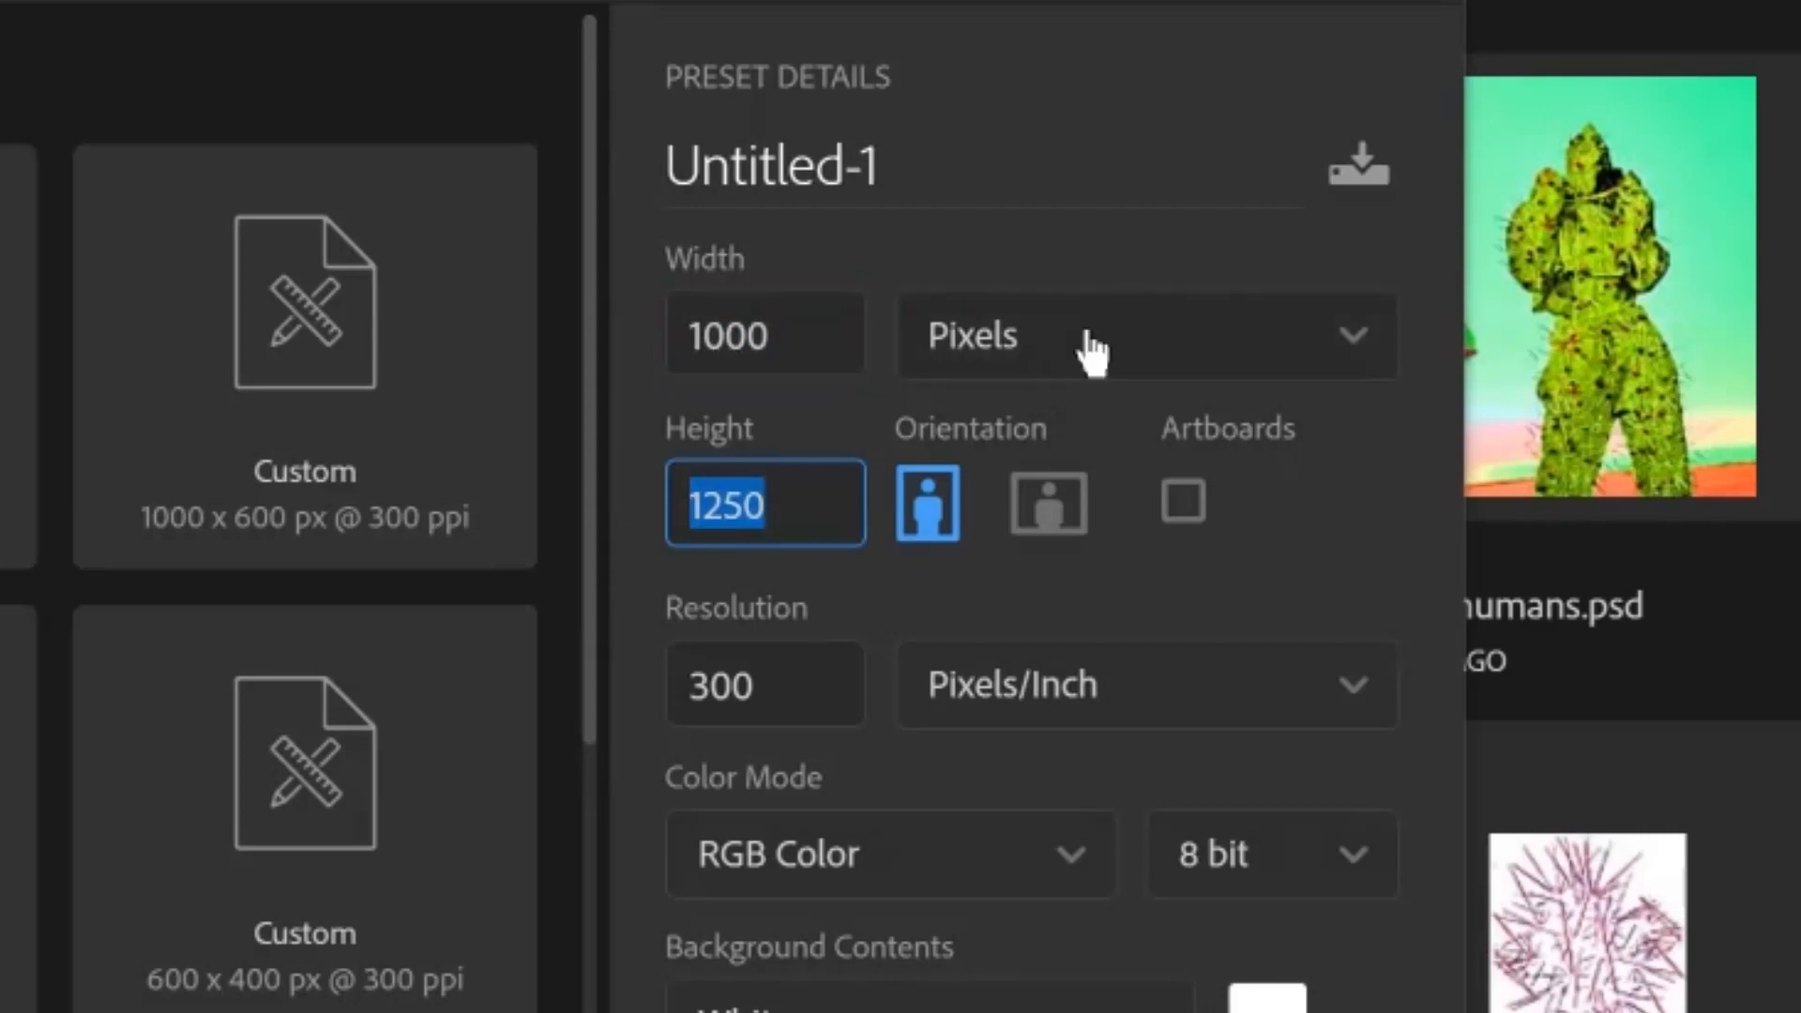
click(996, 365)
click(1011, 441)
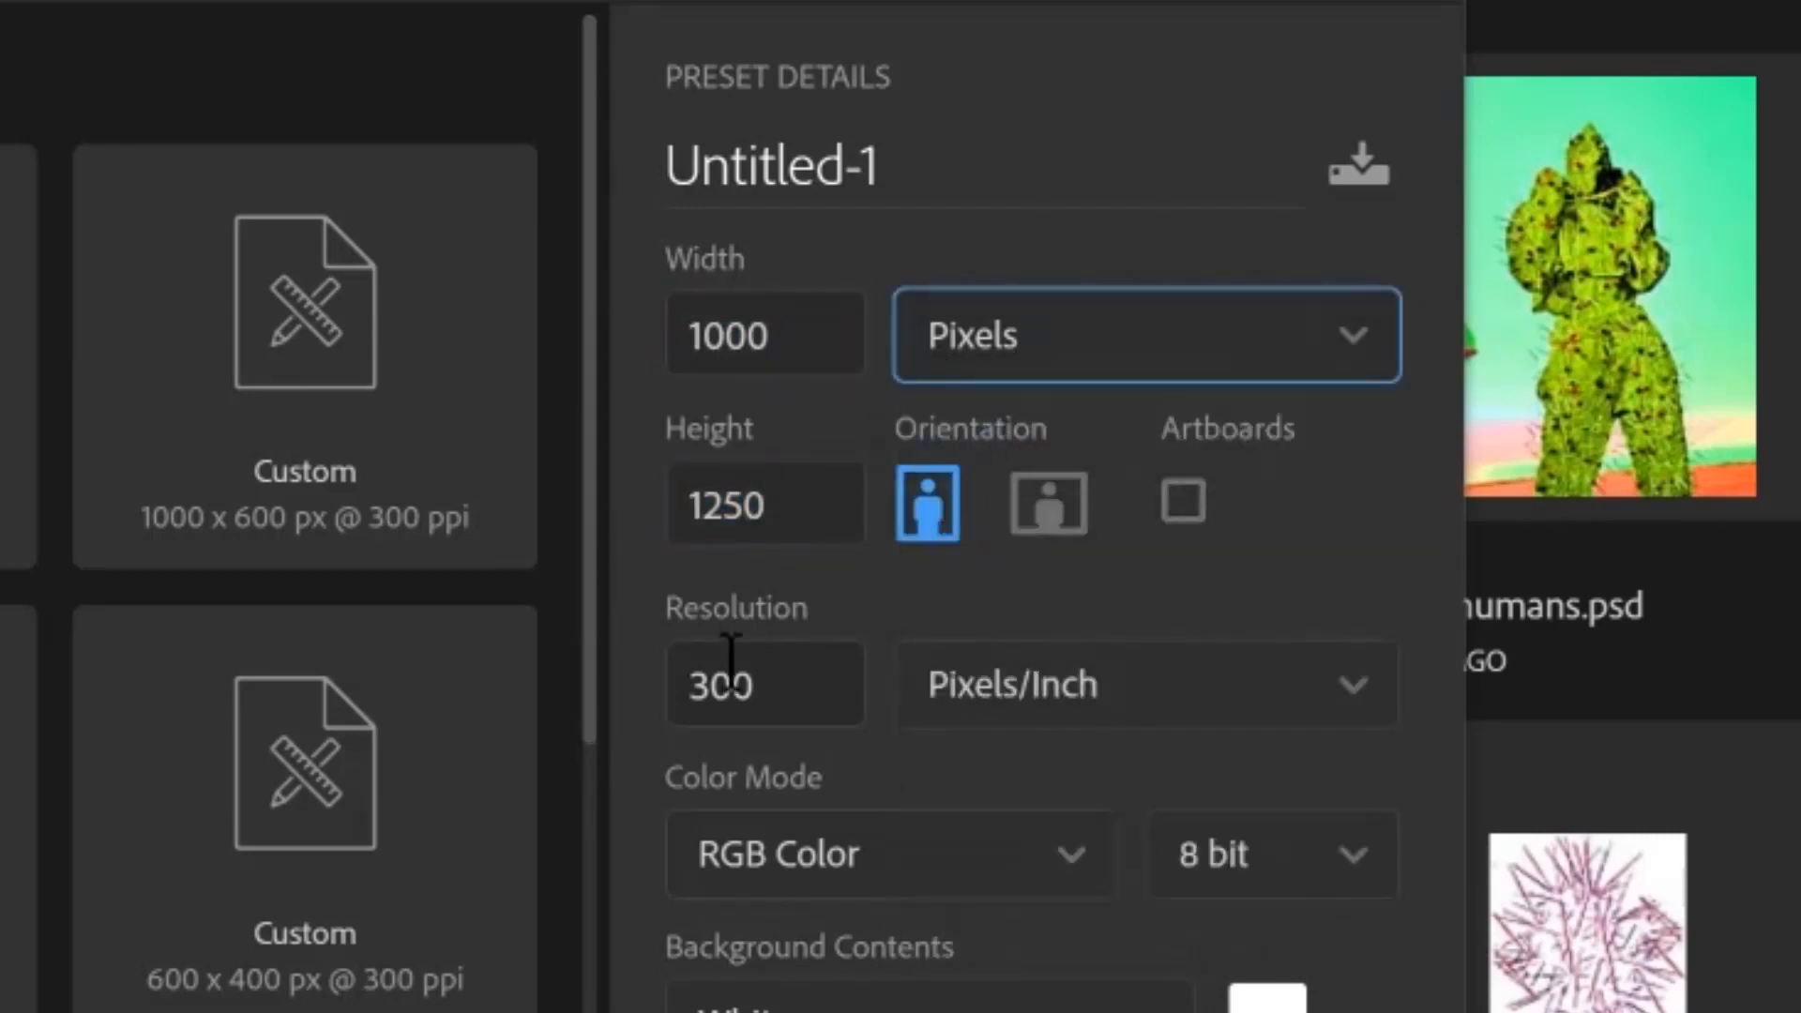
double_click(739, 674)
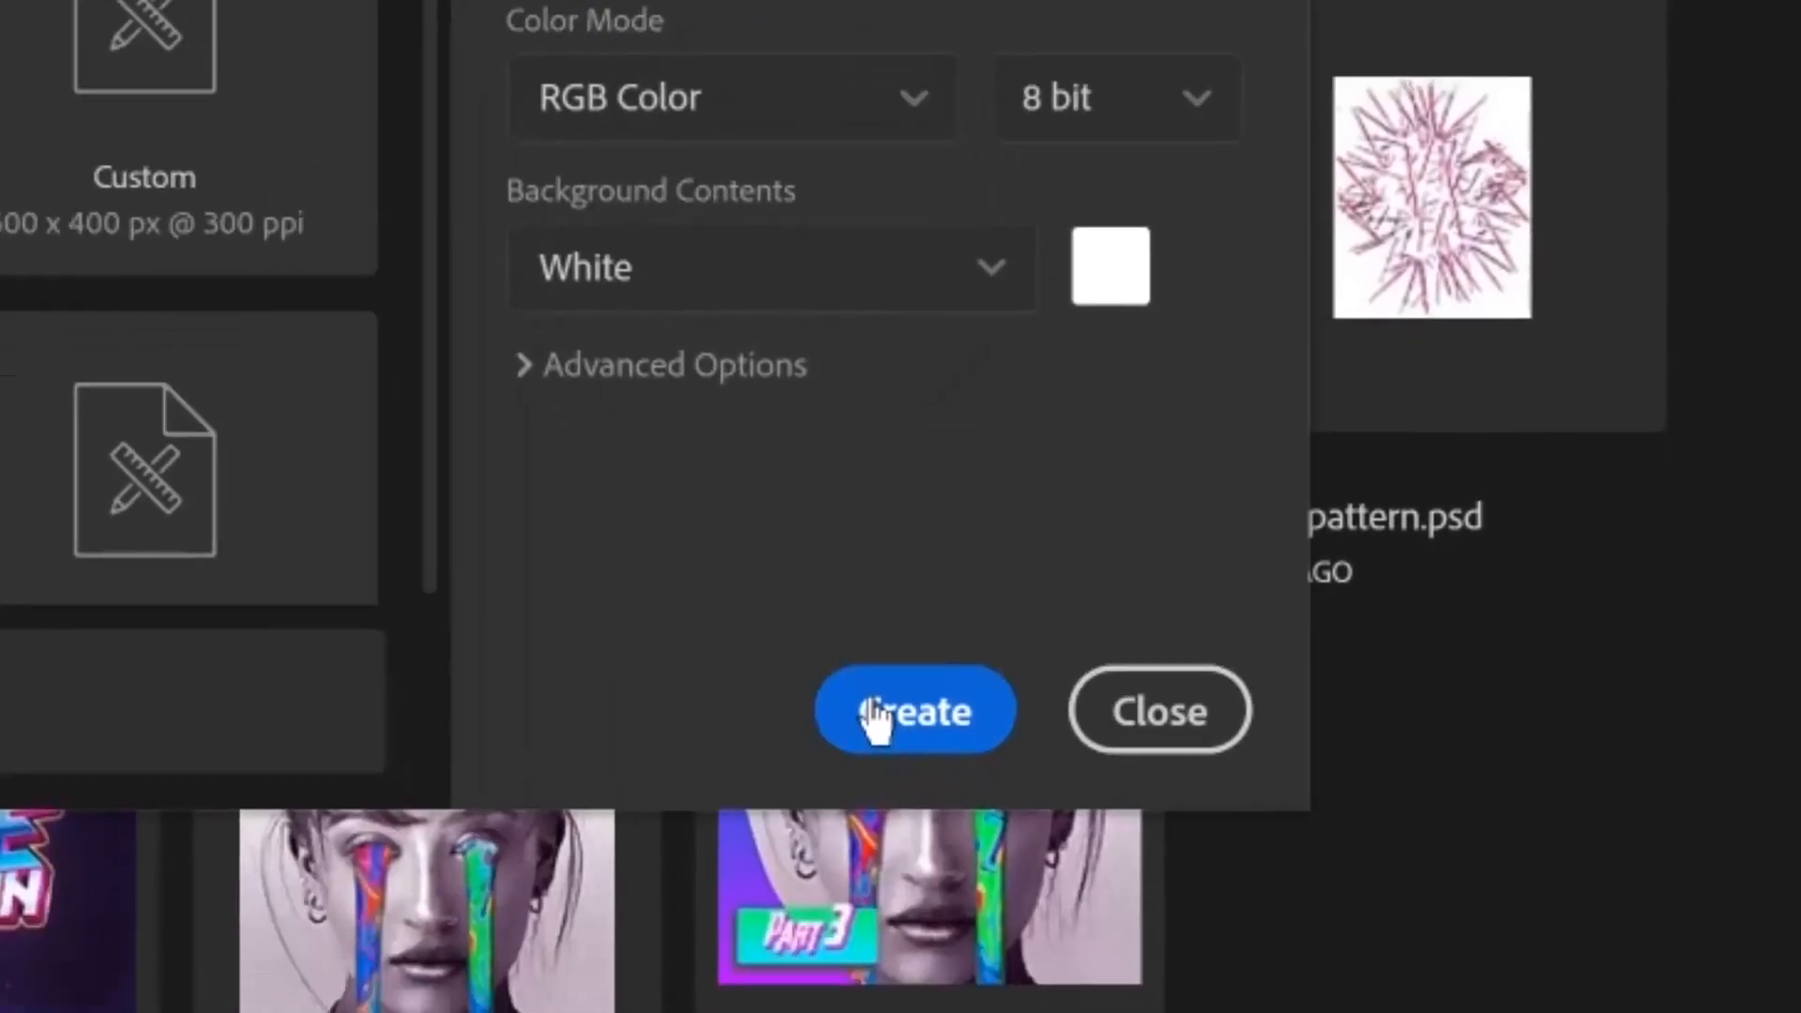
click(870, 714)
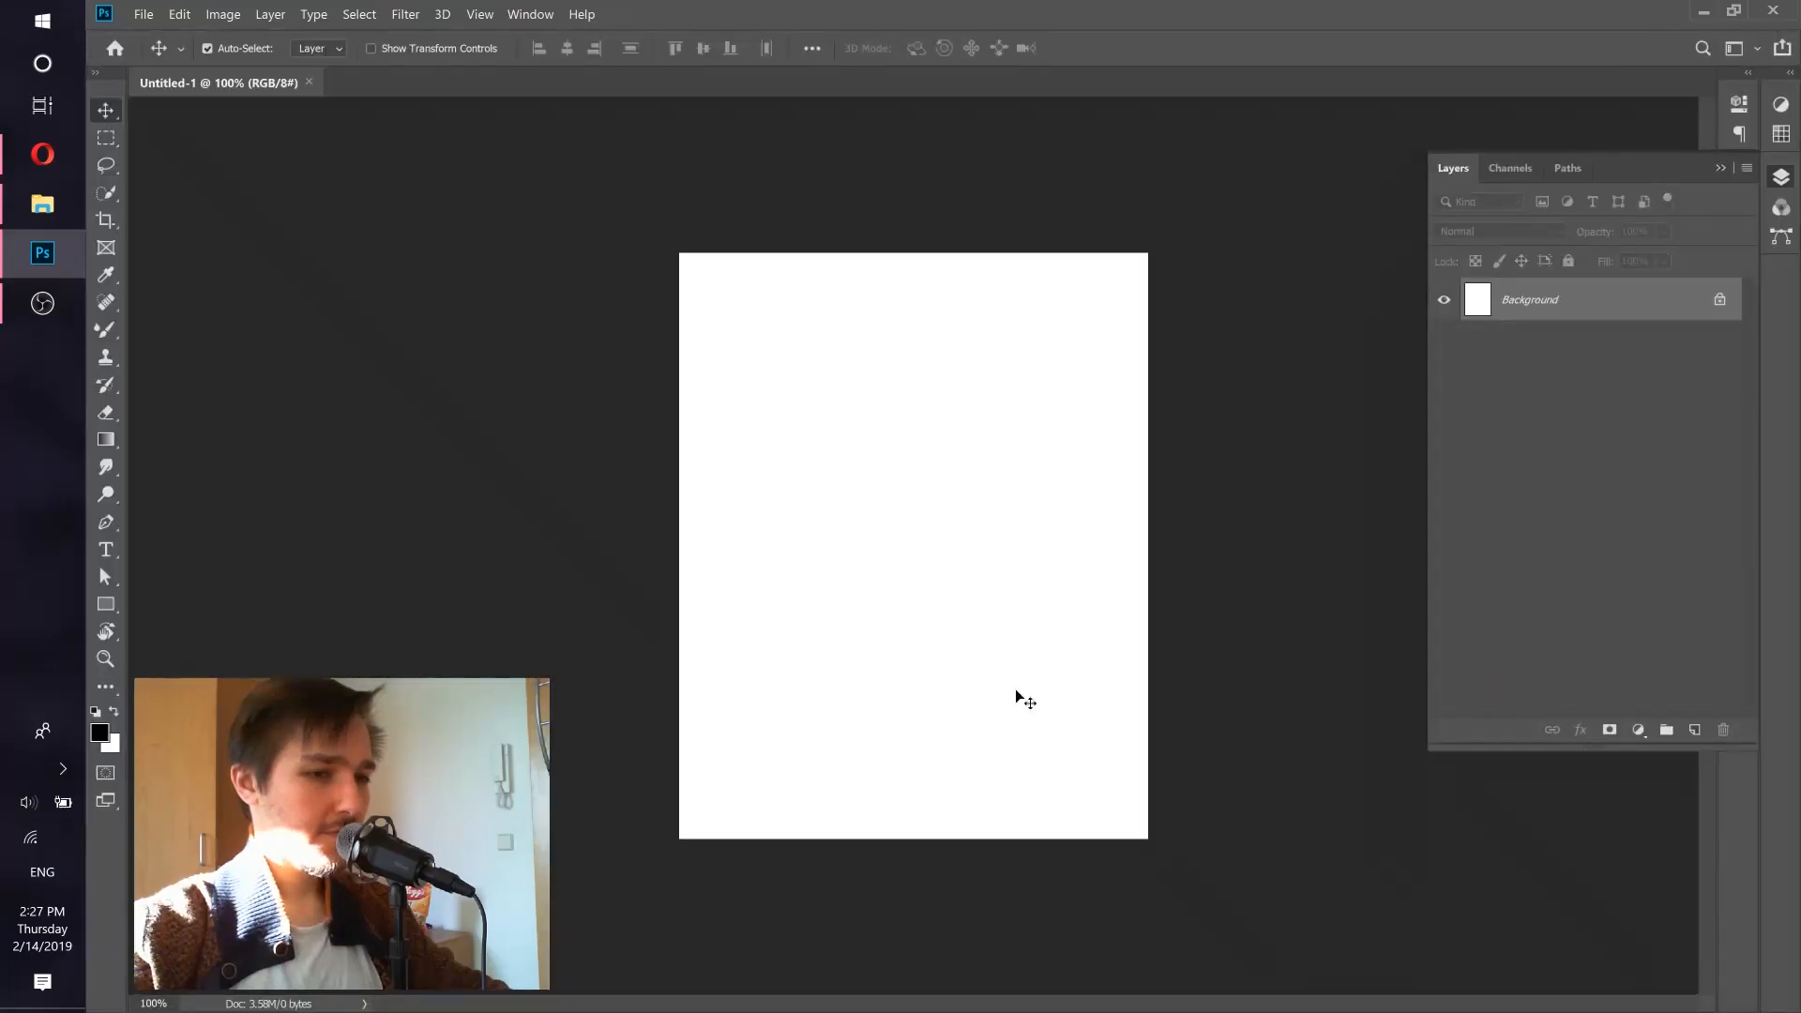
Place the Unsplash photo of the crouching man from the Downloads folder and scale it to cover the whole canvas.
click(42, 203)
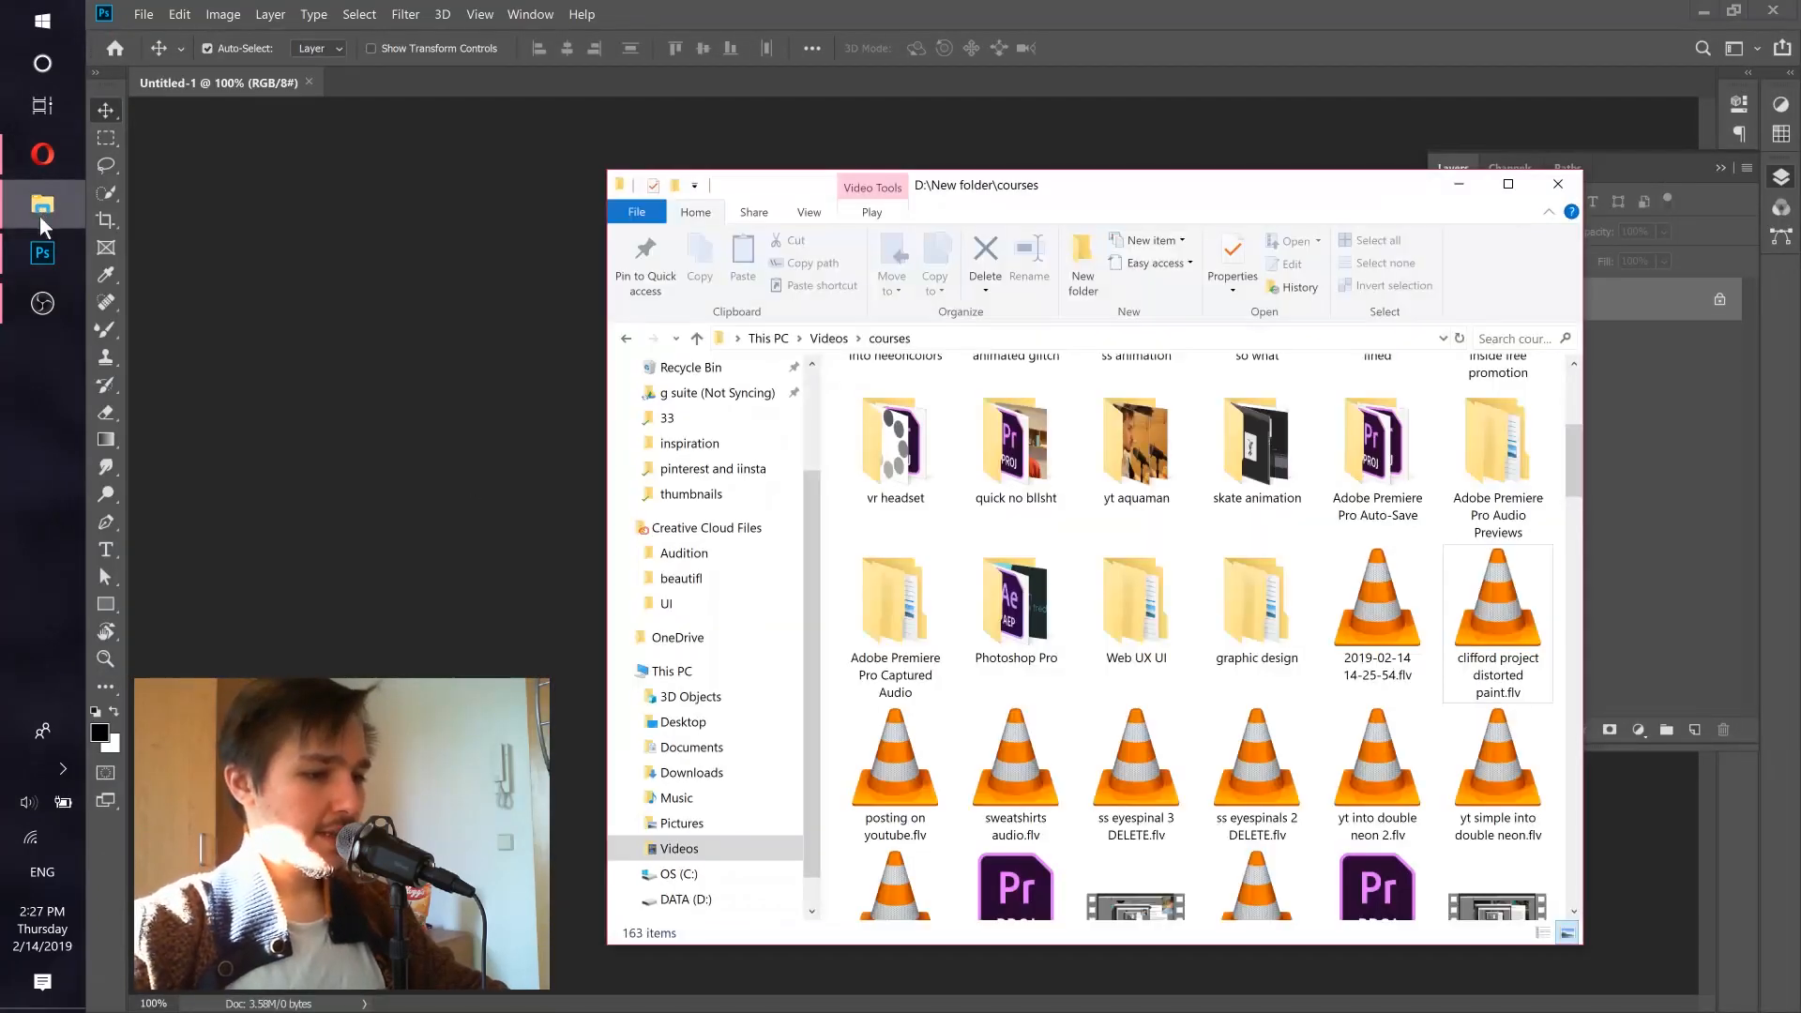
click(691, 772)
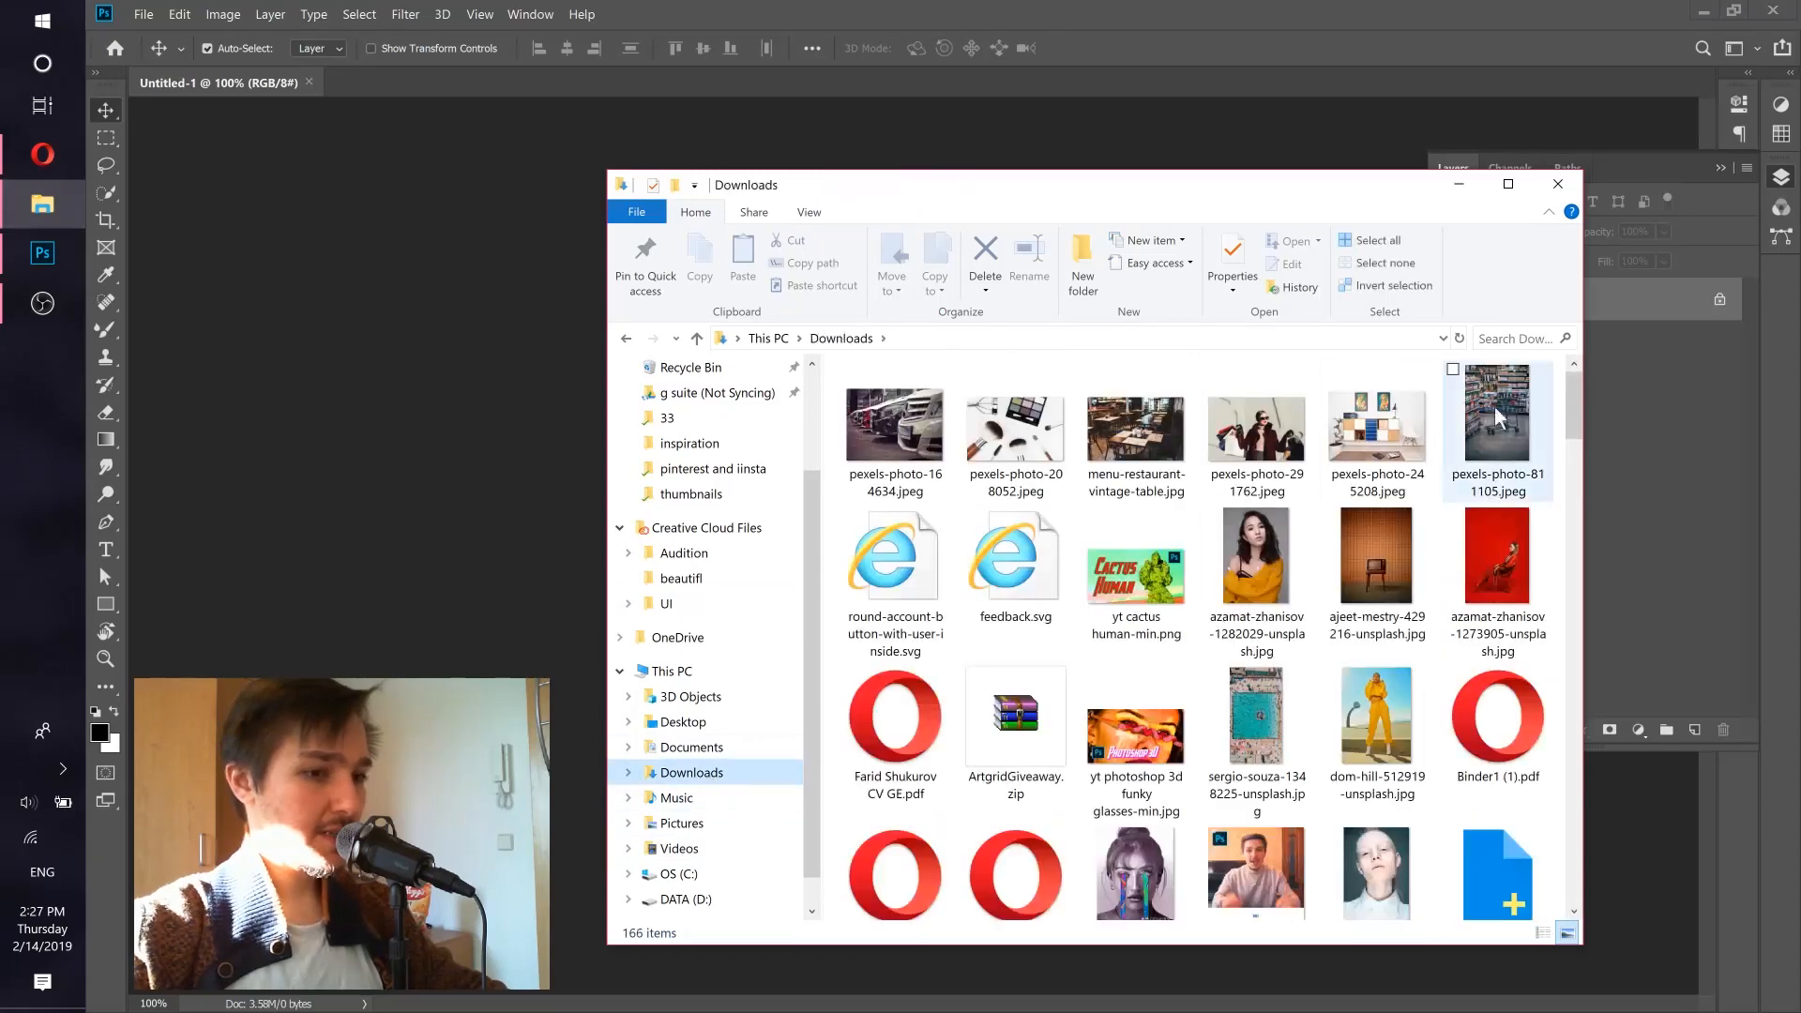
click(441, 601)
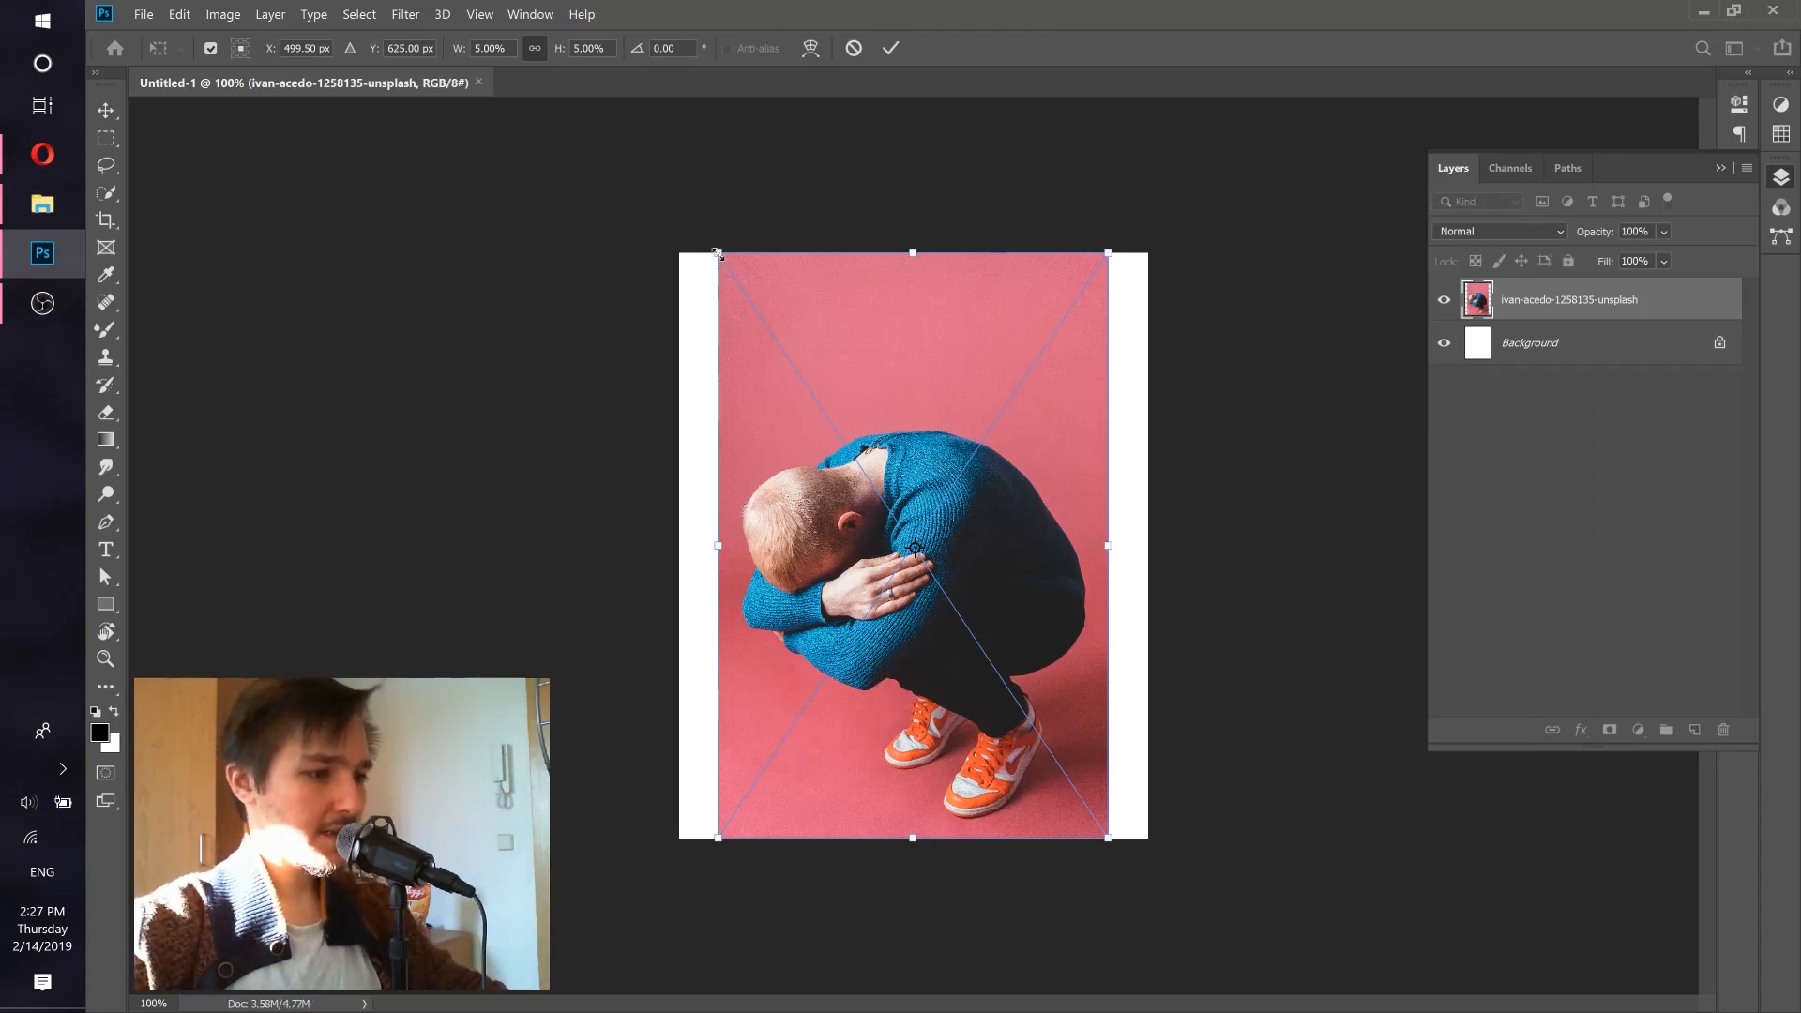
drag(706, 240, 664, 176)
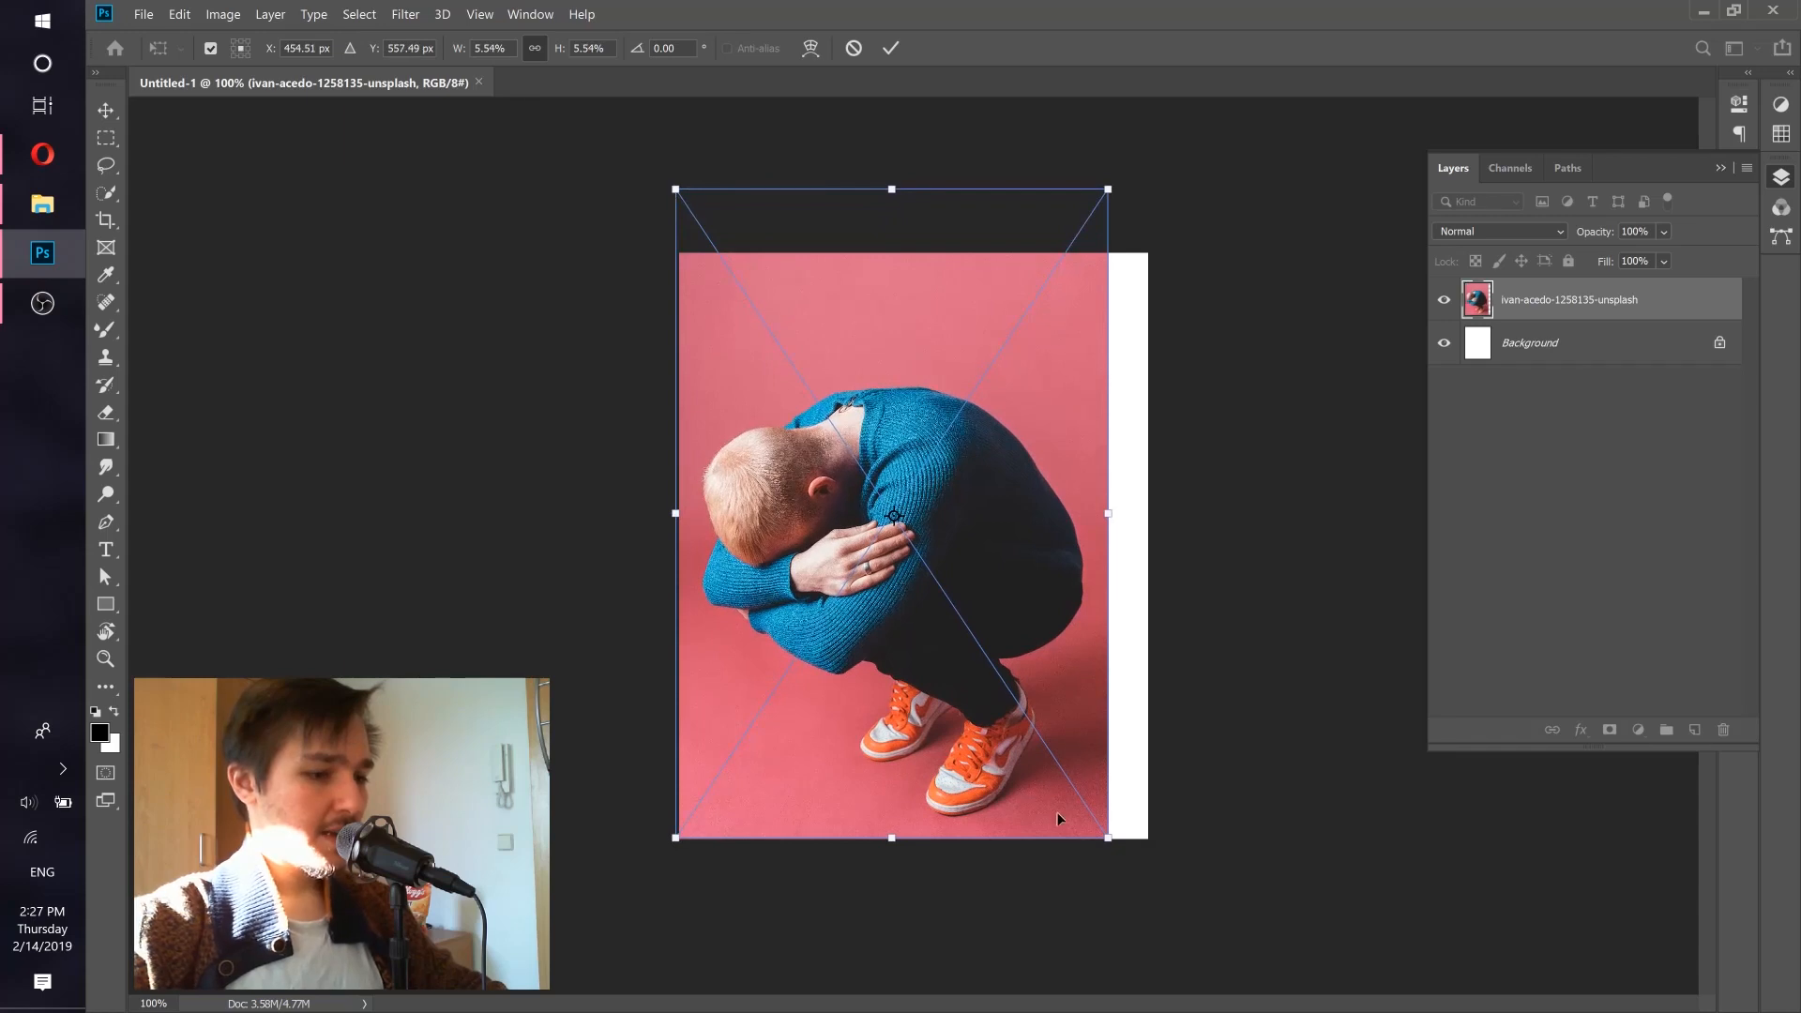
drag(1114, 844, 1154, 905)
mouse_move(1026, 717)
mouse_down()
mouse_move(1020, 701)
mouse_move(1028, 751)
mouse_move(1027, 718)
mouse_up()
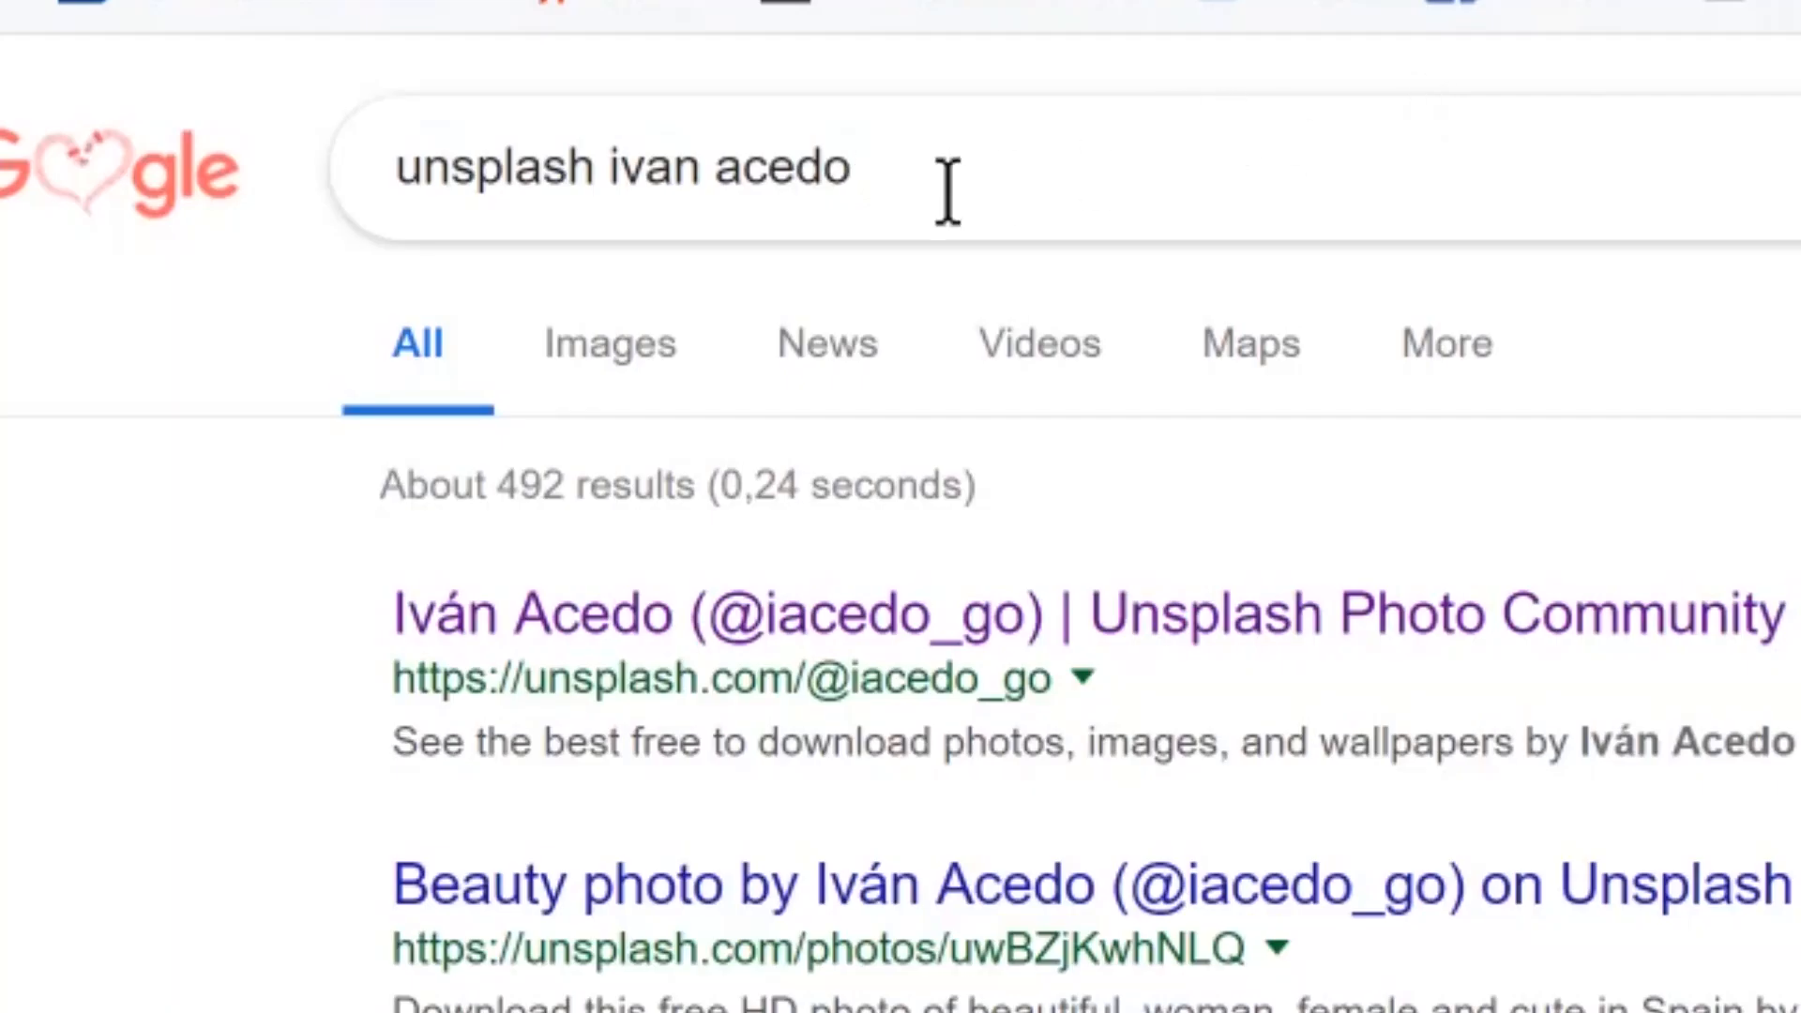
Look up the photographer's Unsplash profile in the browser's Google results and find the crouching man photo there.
drag(947, 193, 385, 214)
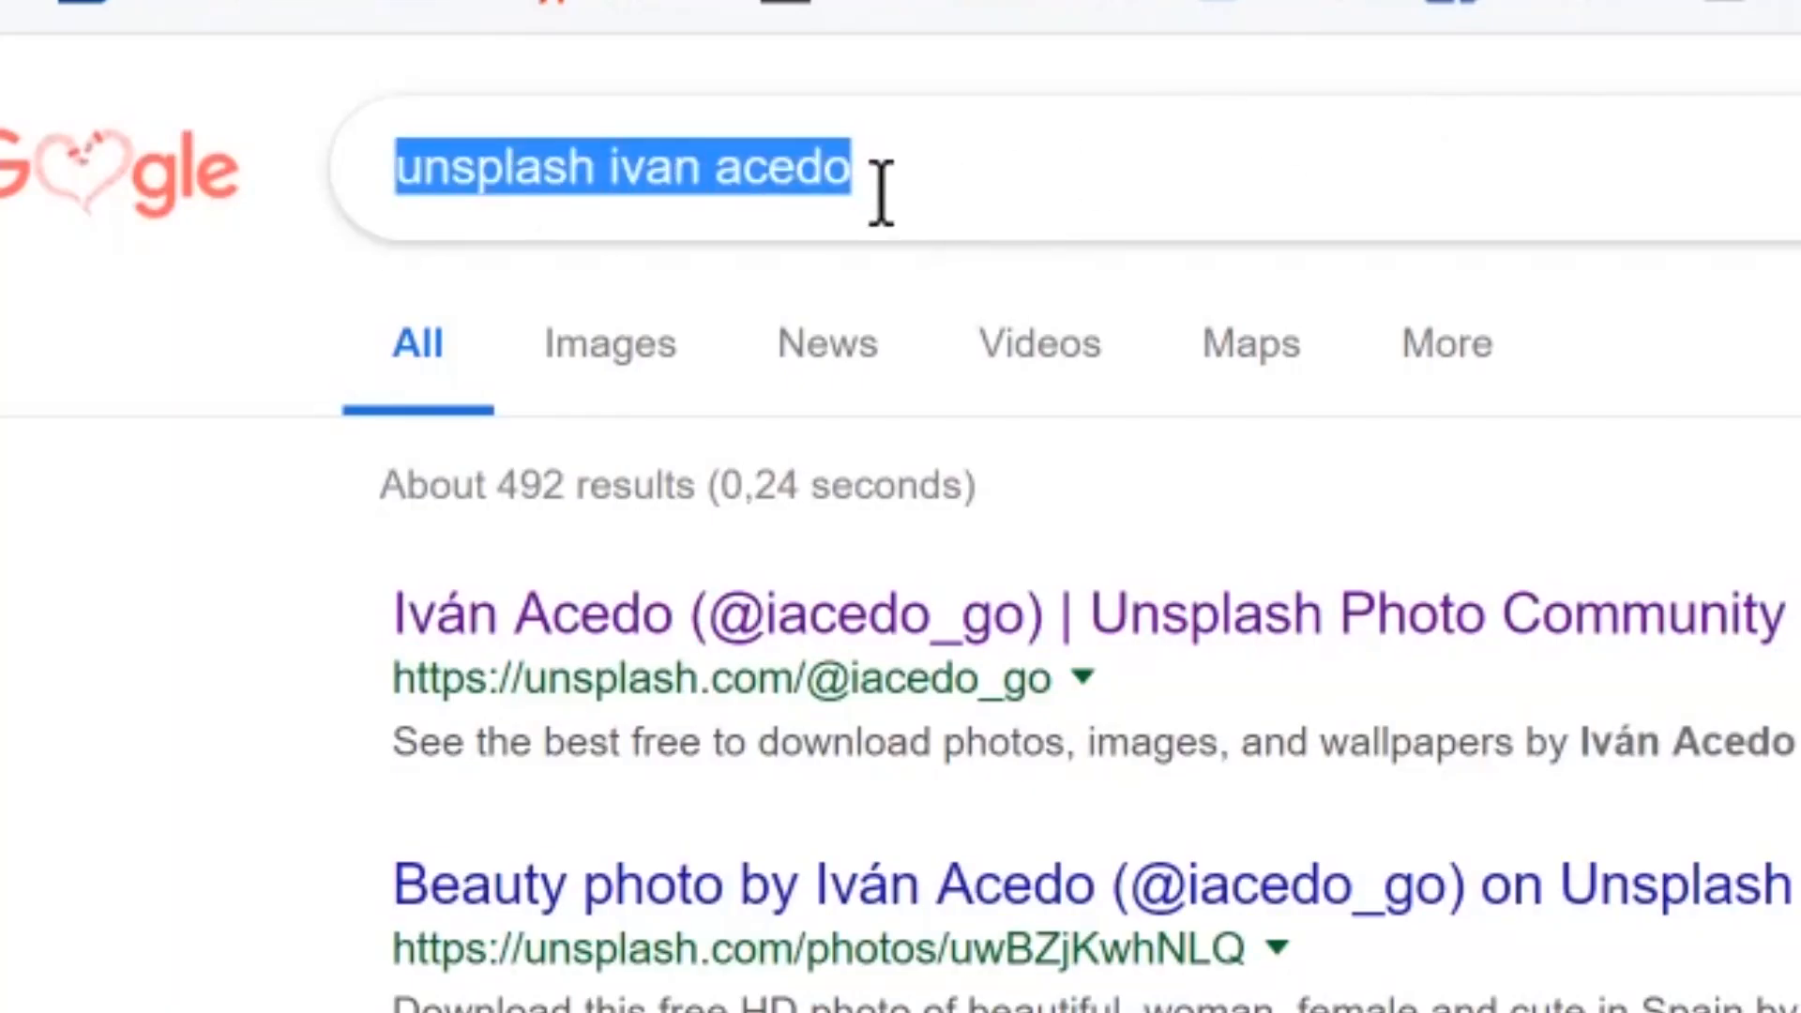
drag(848, 183, 595, 201)
click(1207, 190)
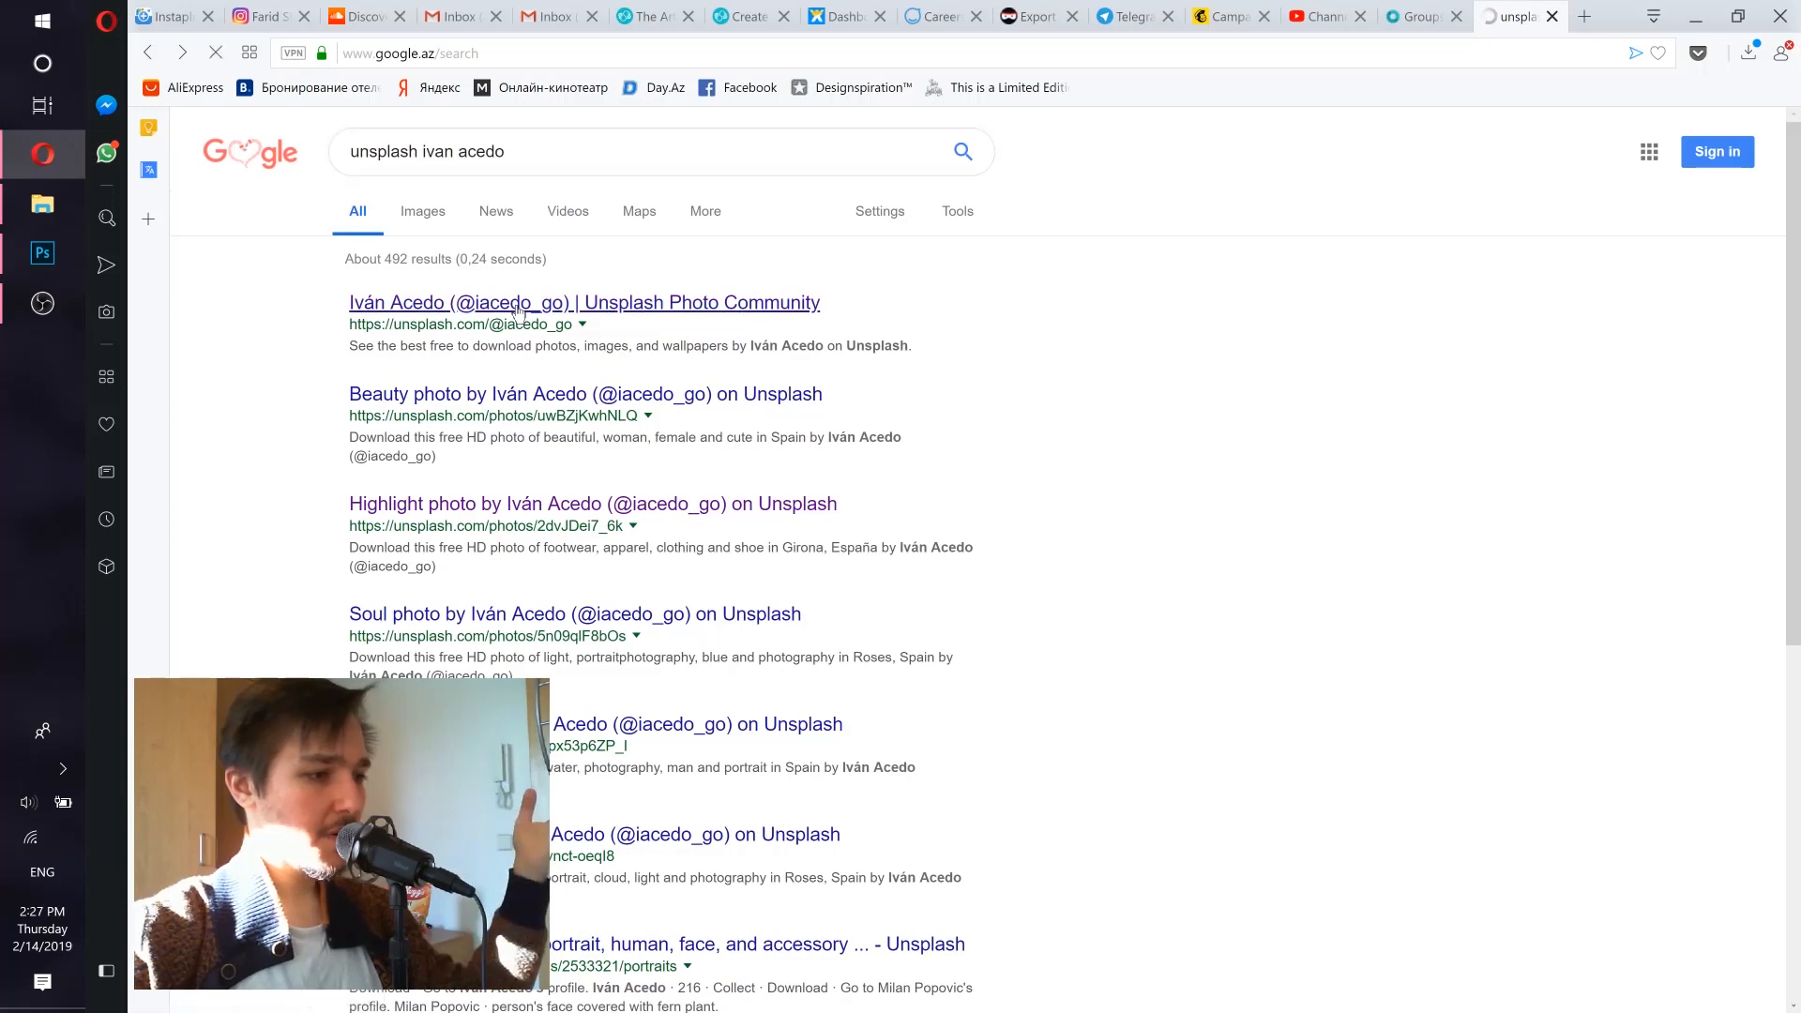
click(517, 303)
scroll(348, 525, down, 4)
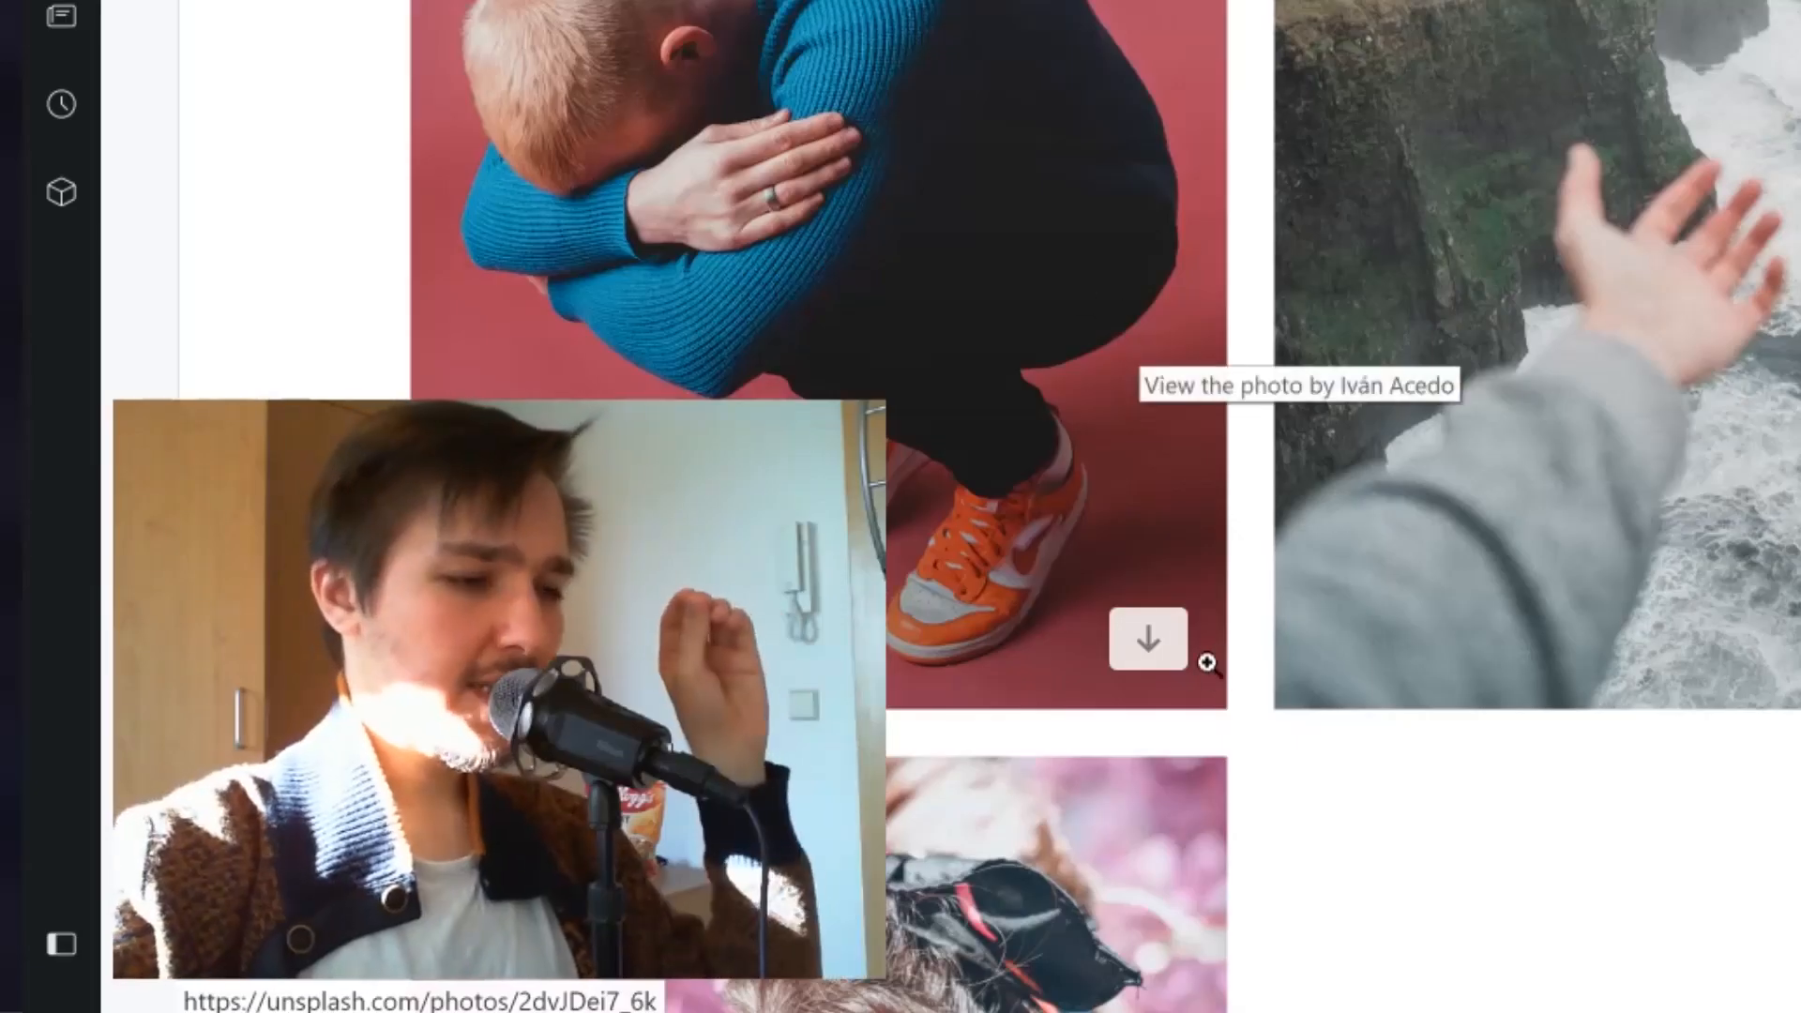
scroll(1117, 309, up, 5)
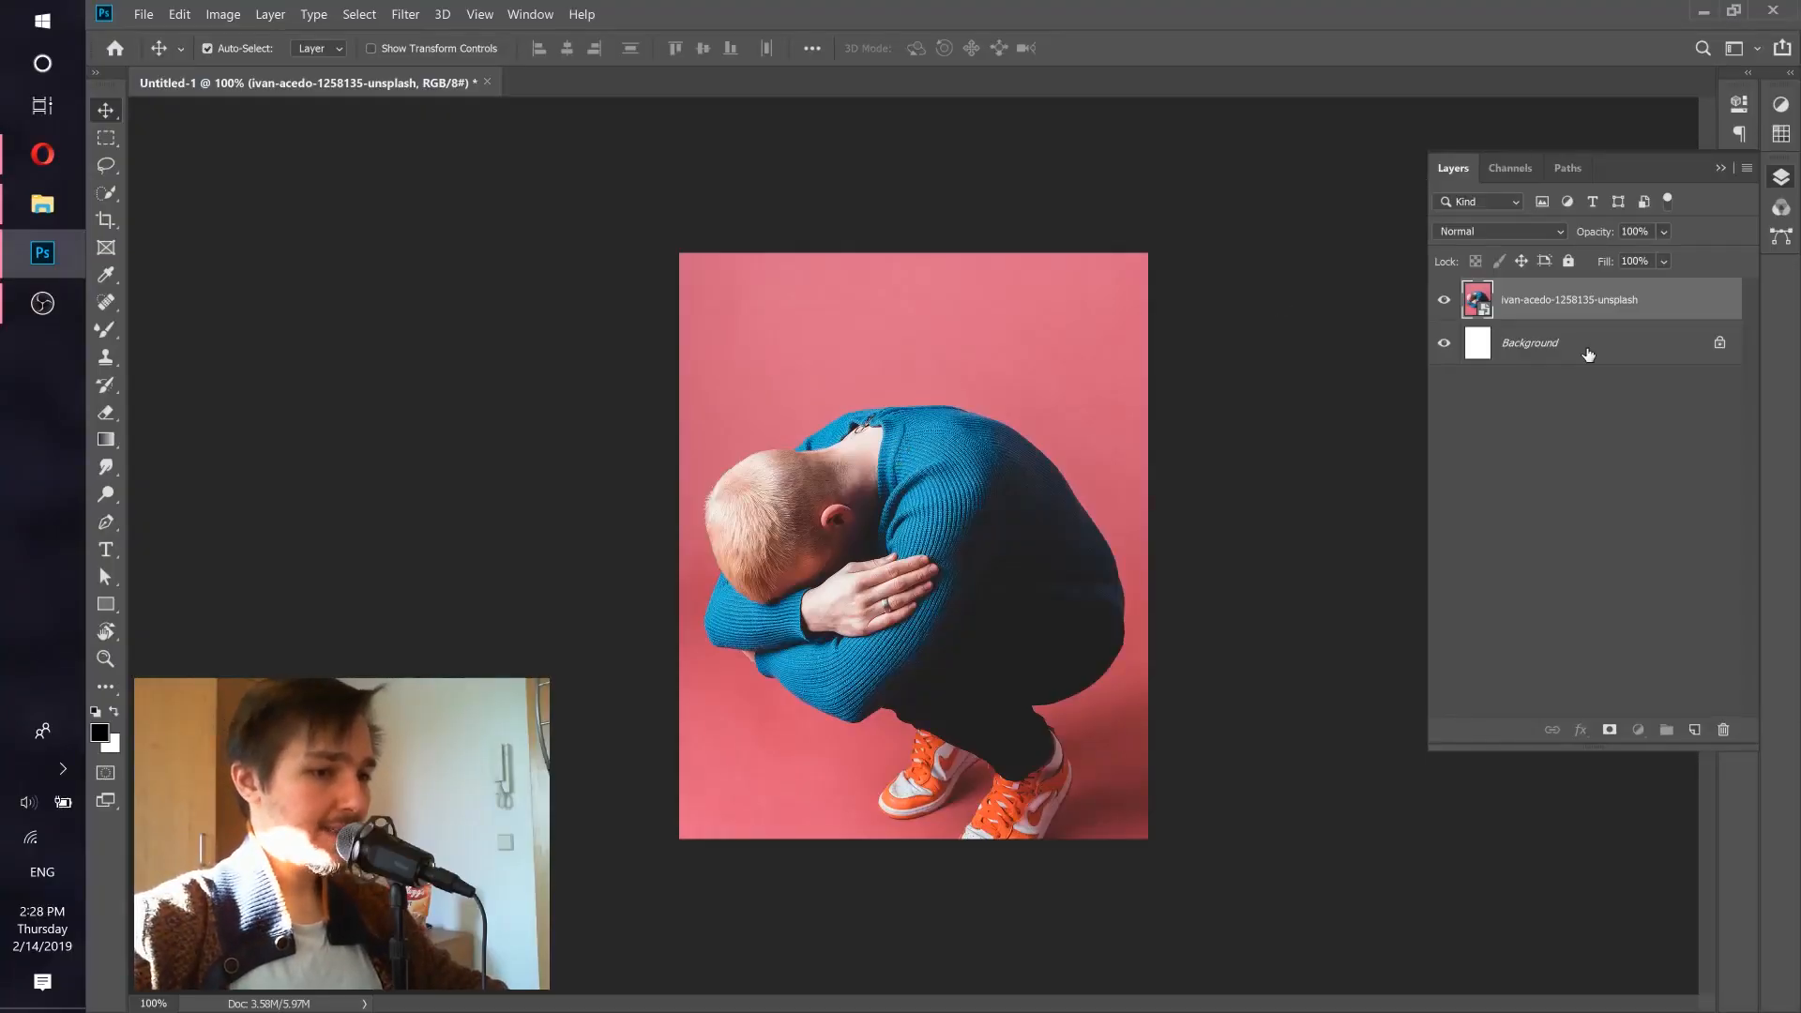
Delete the white Background layer and add a new empty layer above the photo.
click(1588, 354)
drag(1602, 353, 1722, 730)
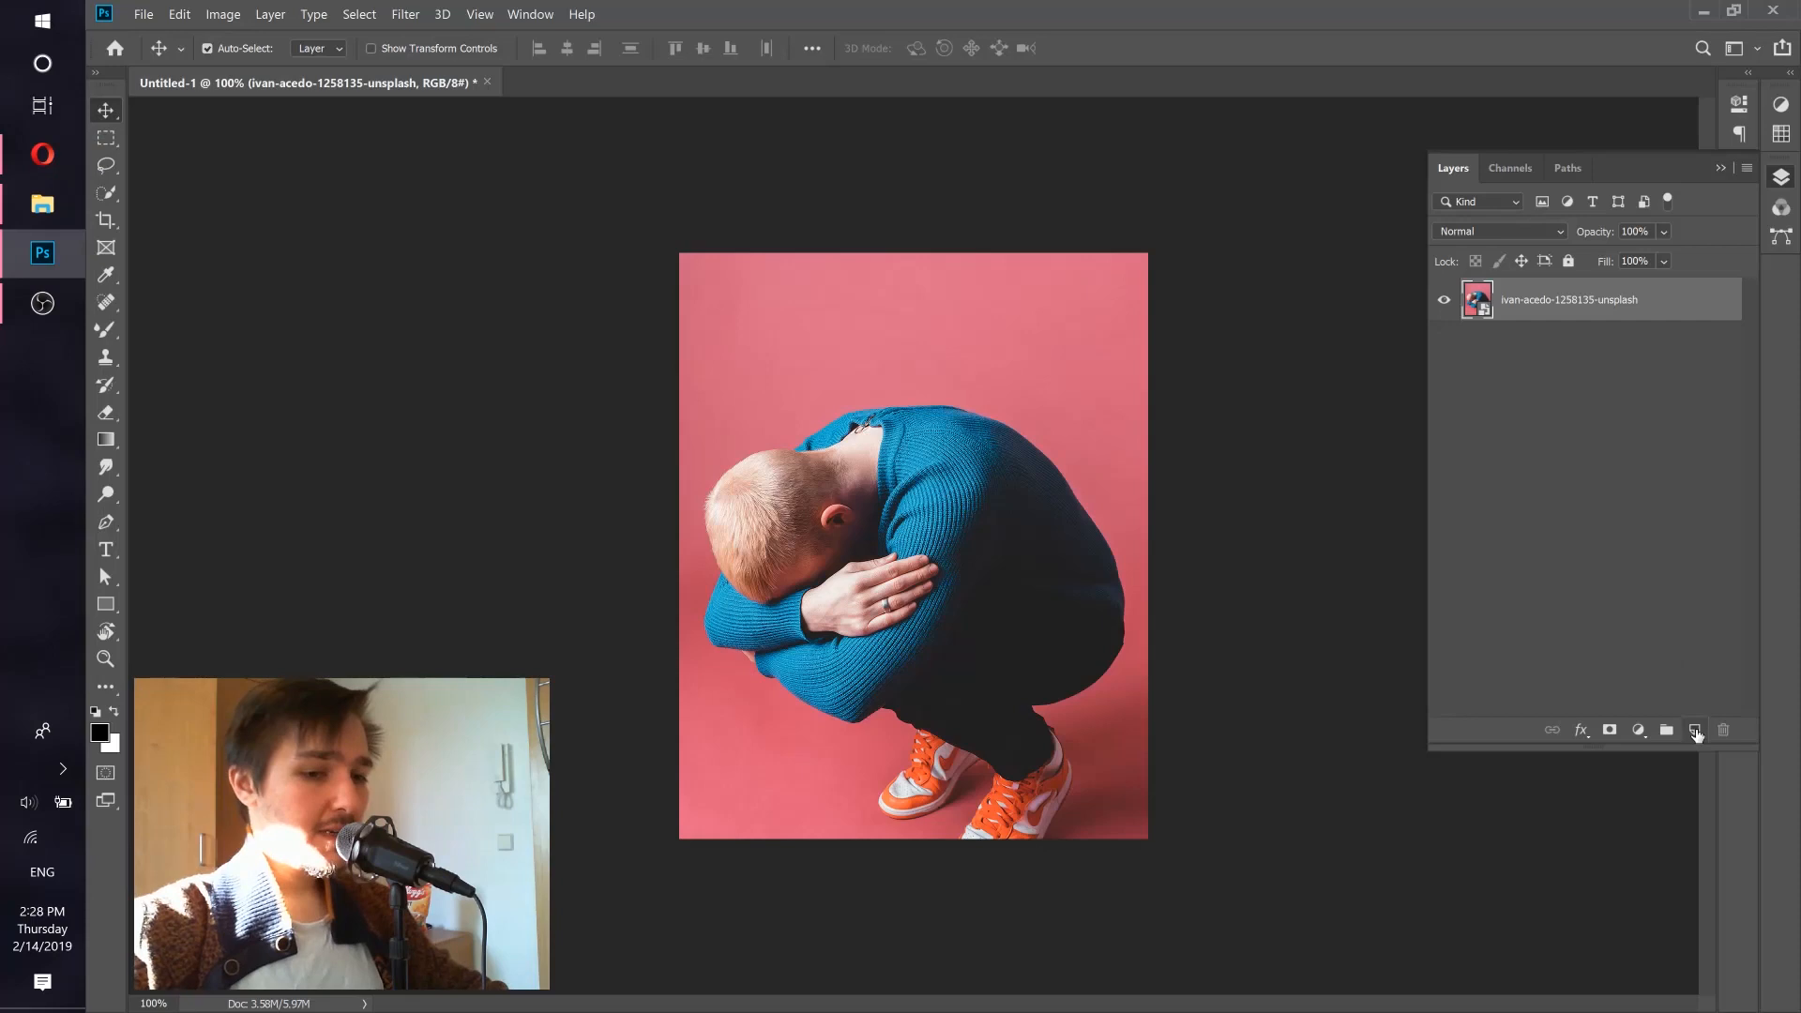
click(1695, 731)
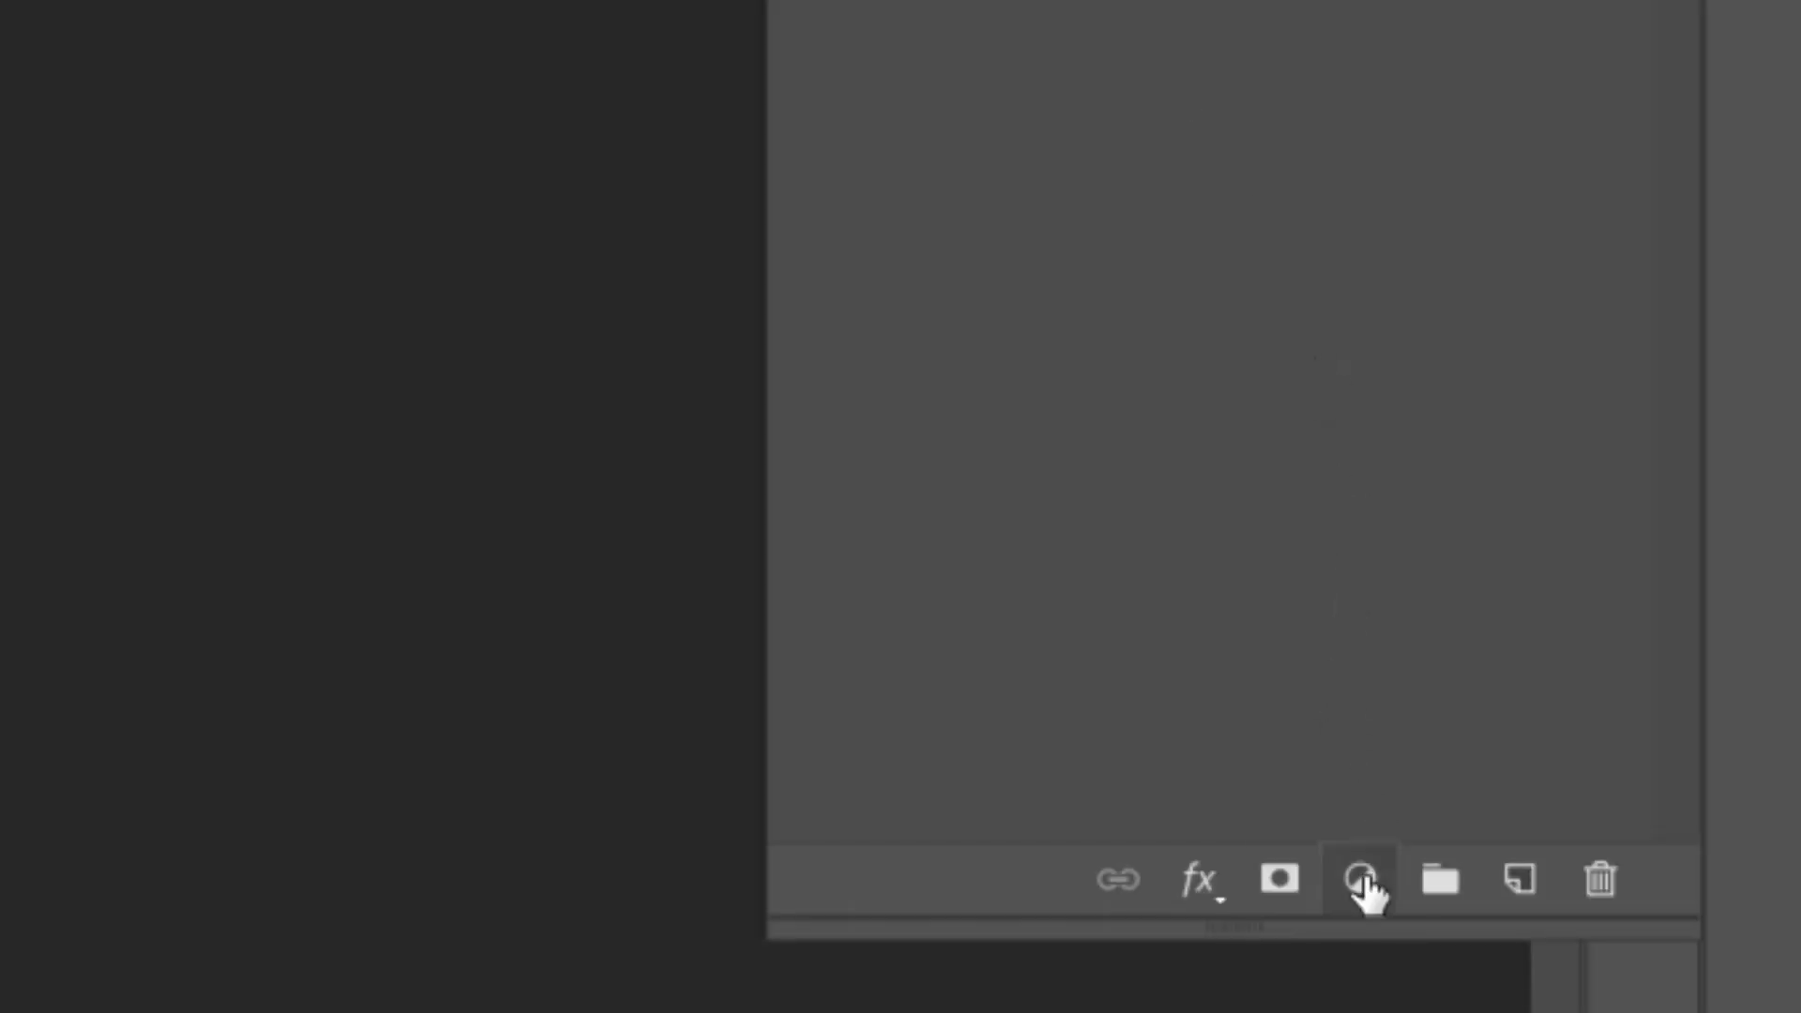
Add a Hue/Saturation adjustment layer above the empty layer with Hue -42 and Saturation +64.
click(1362, 879)
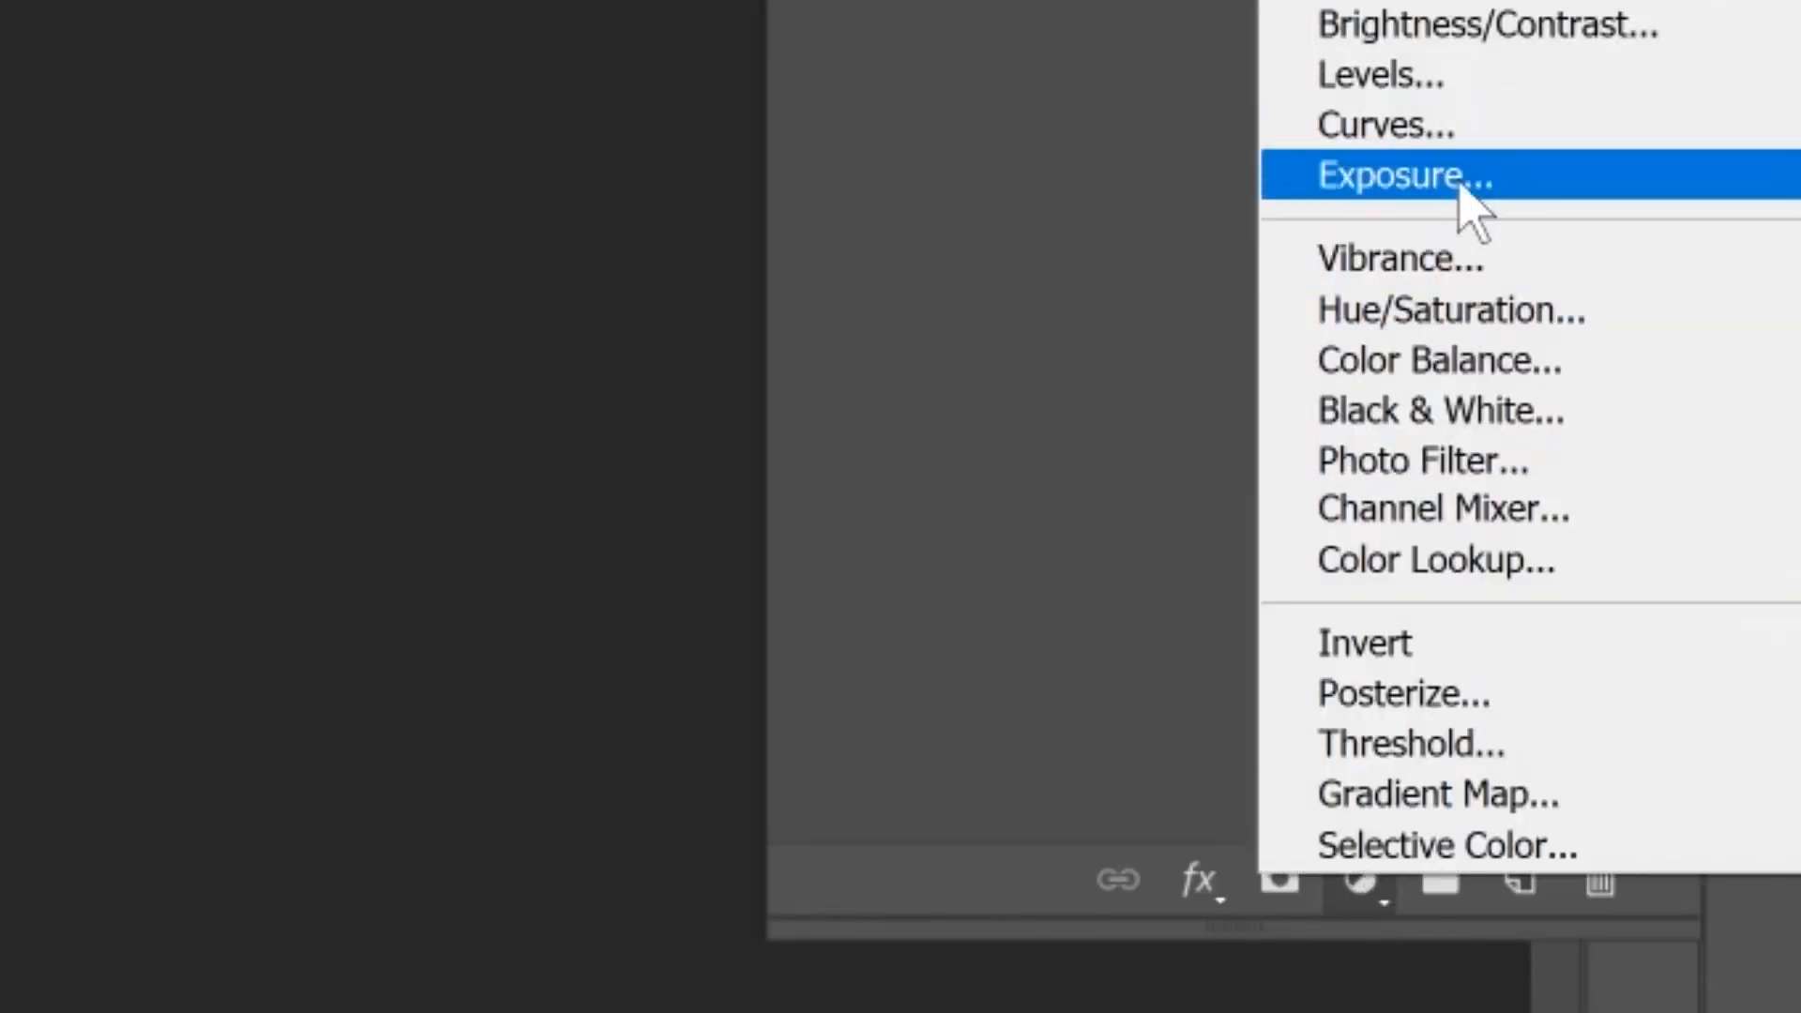
click(1449, 319)
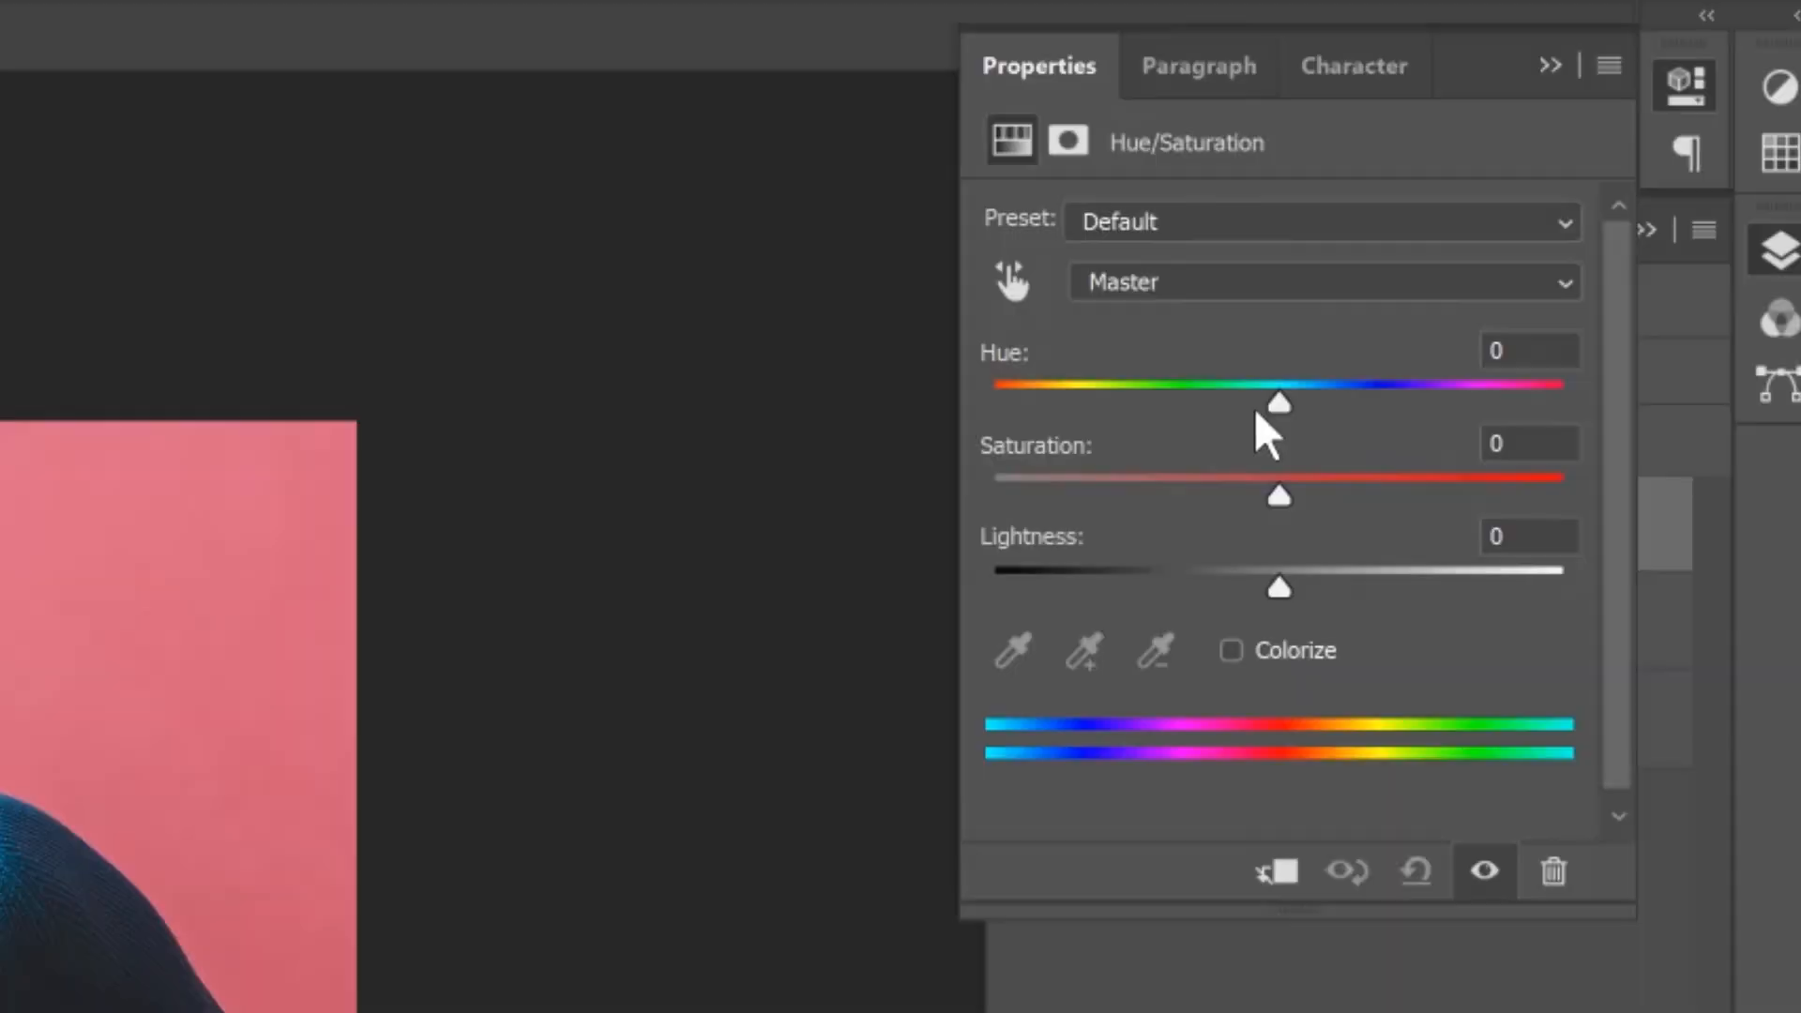
drag(1262, 408, 1157, 410)
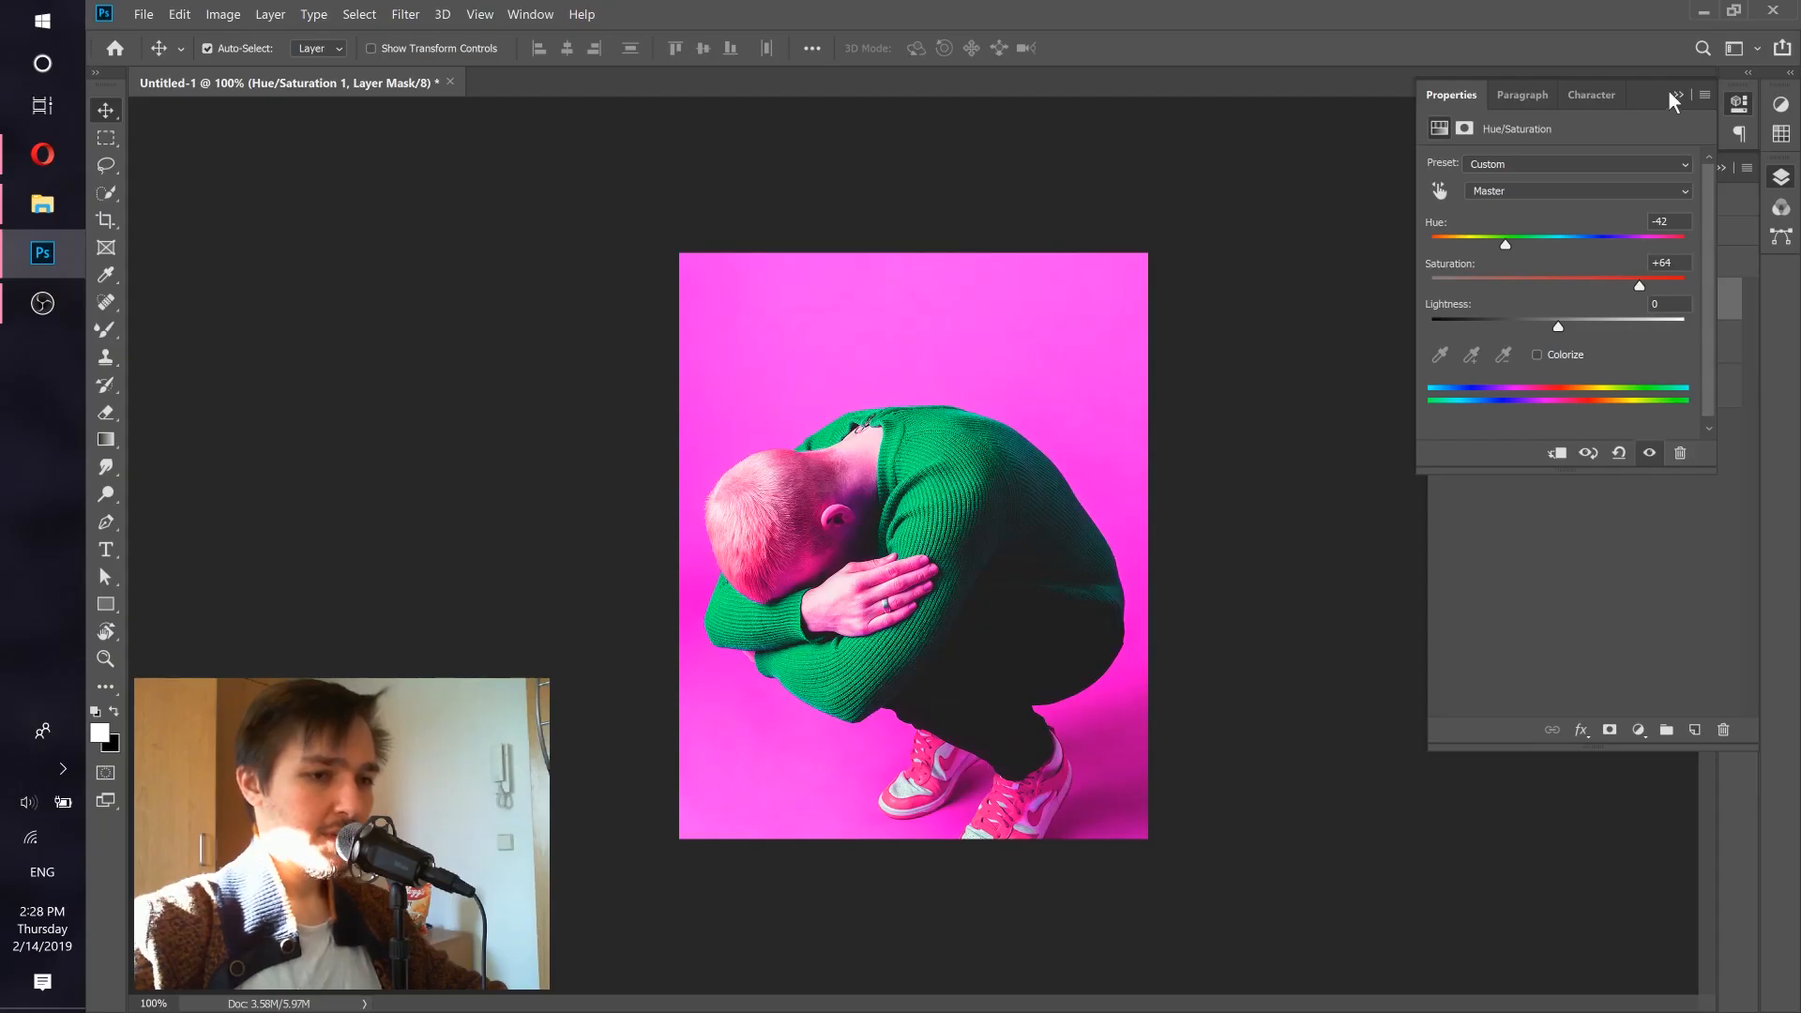
click(1678, 95)
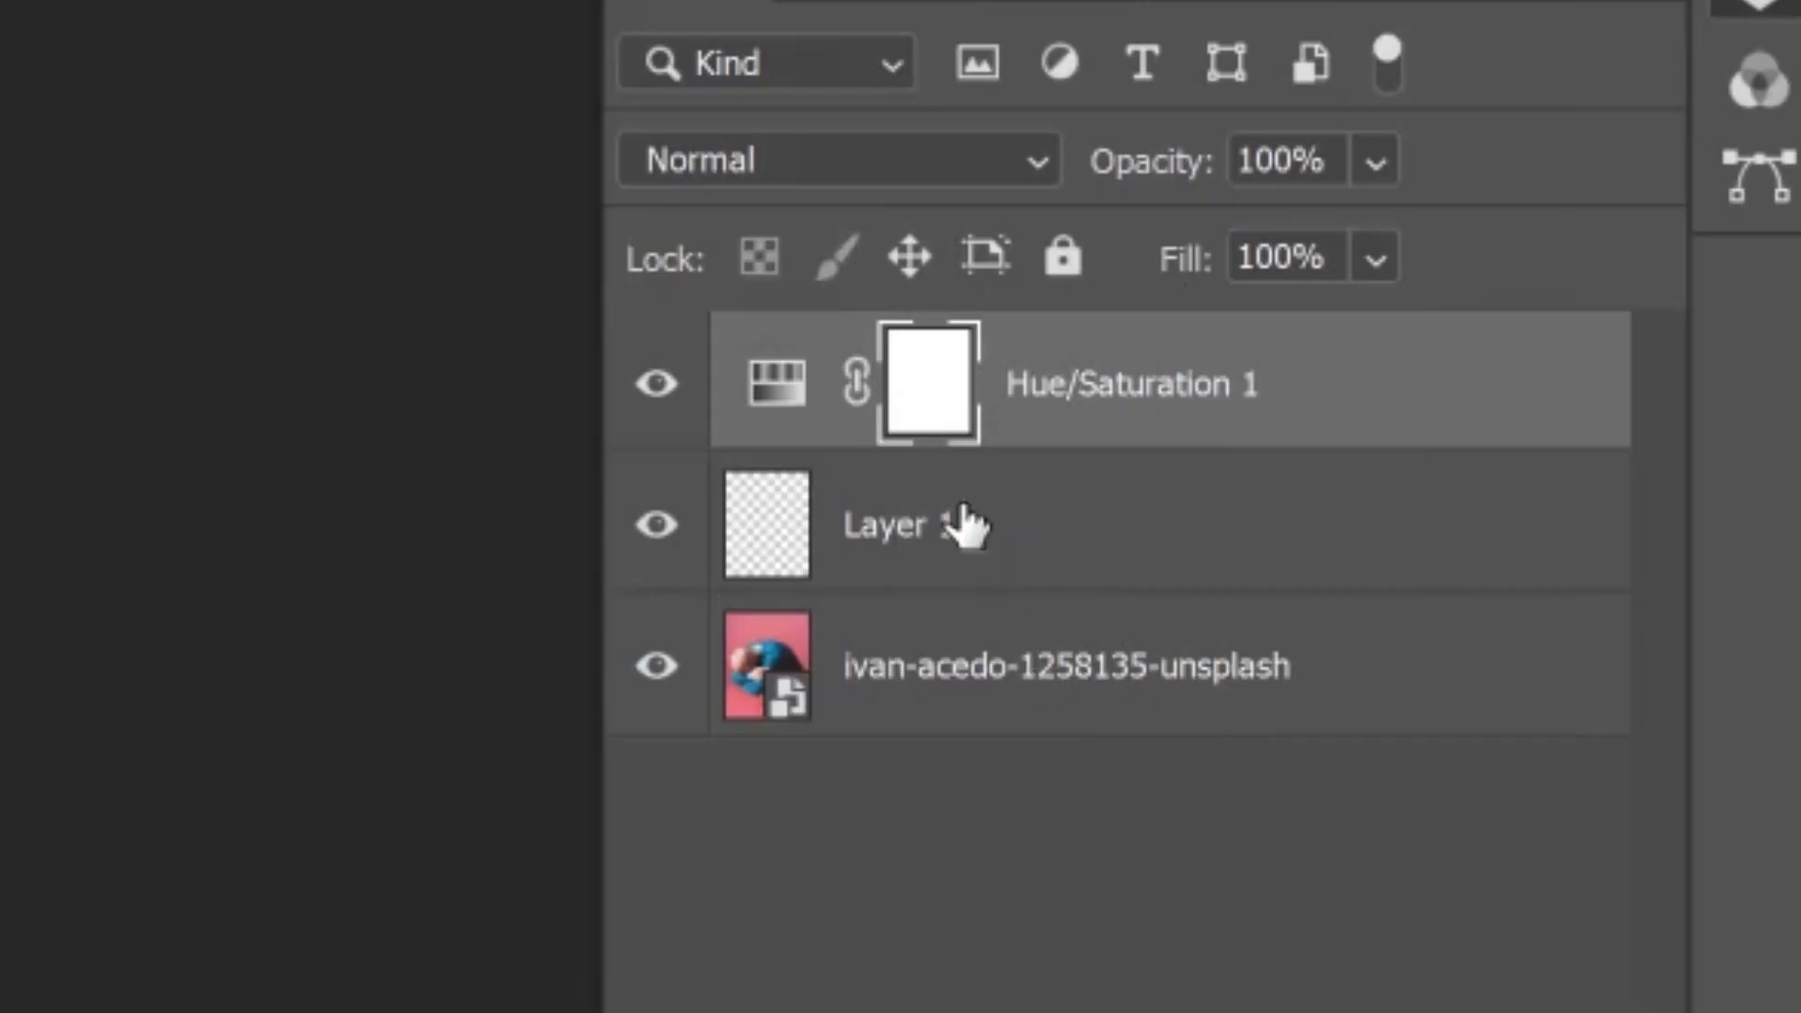
Make the empty Layer 1 between the photo and the Hue/Saturation adjustment active and choose the Mixer Brush Tool.
click(966, 526)
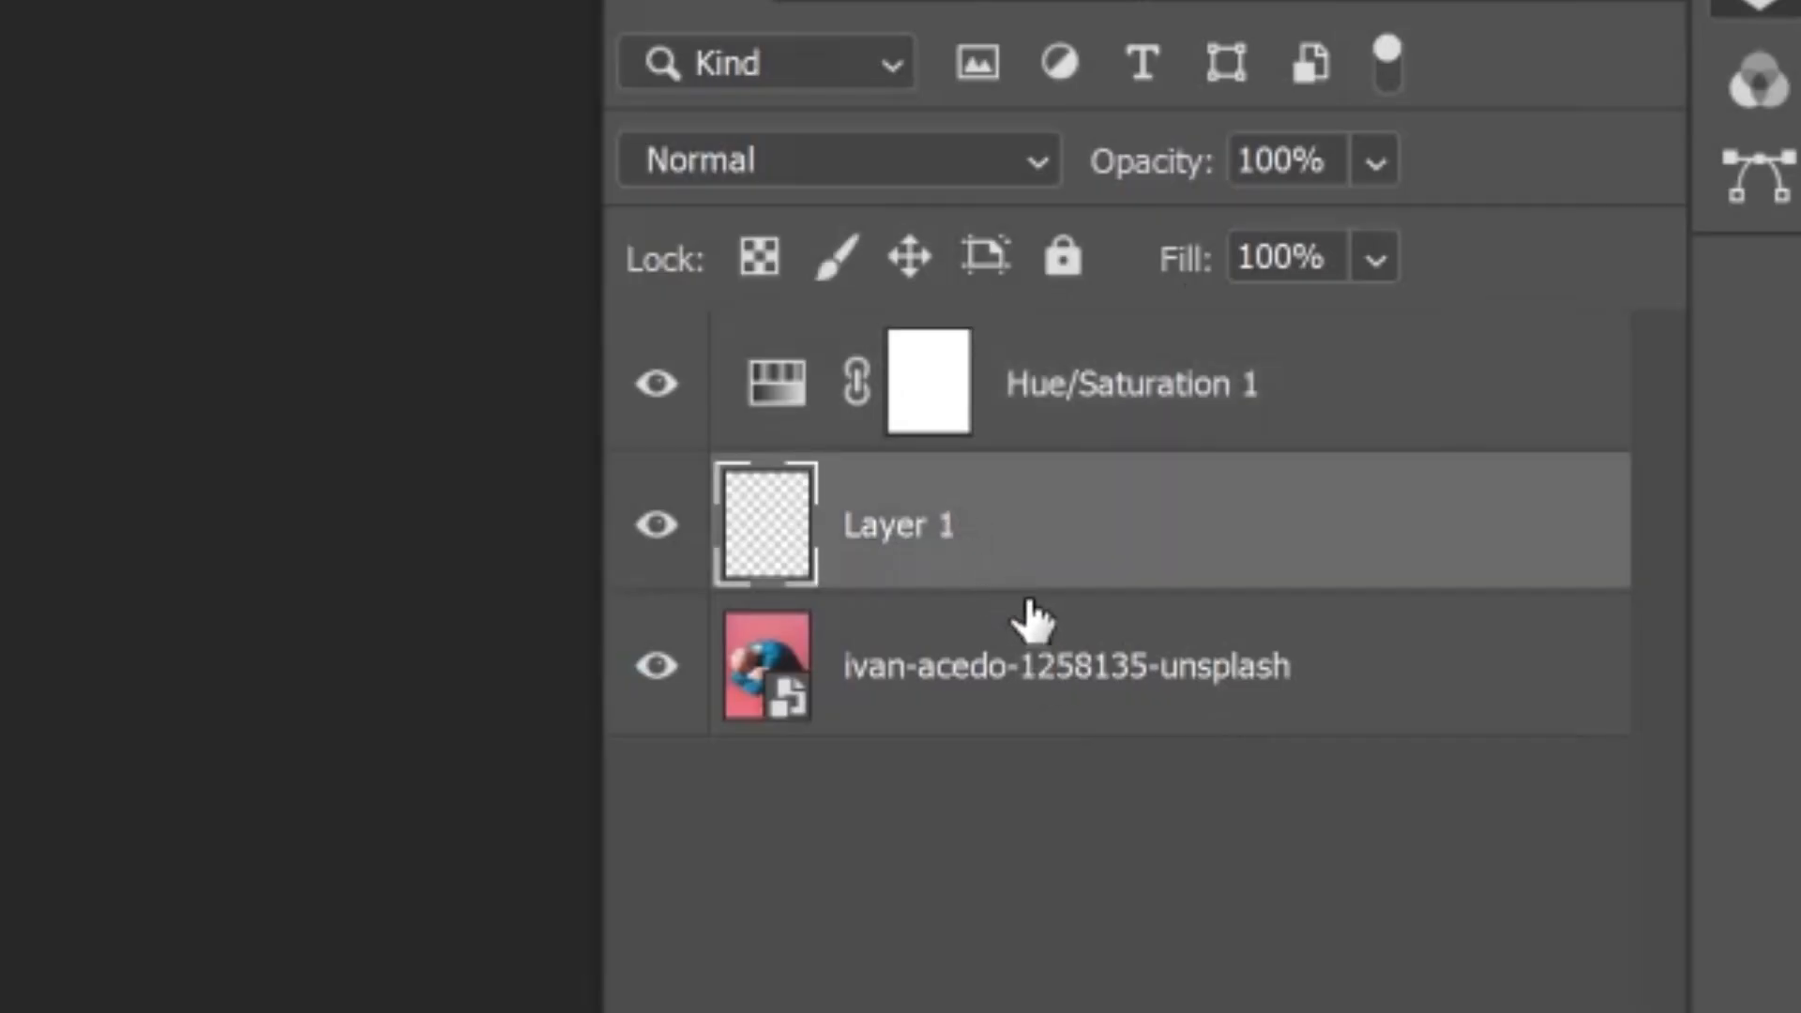
click(1039, 676)
click(1146, 410)
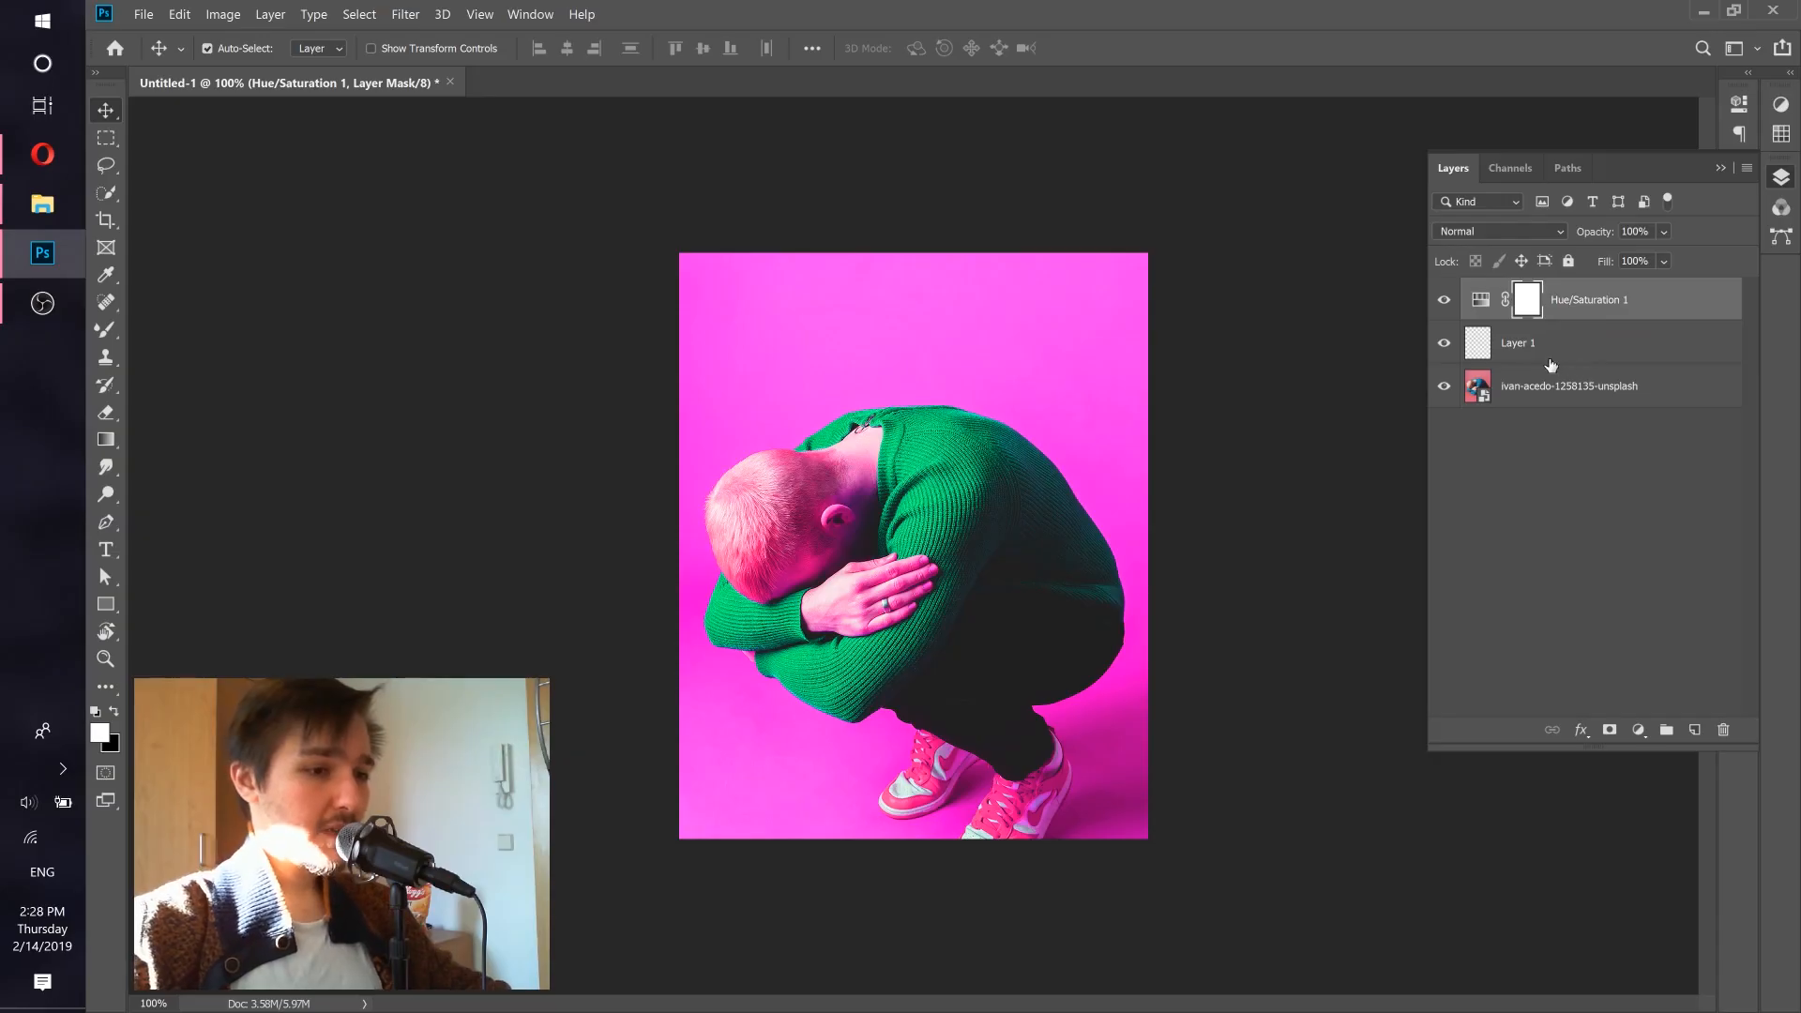
click(1537, 363)
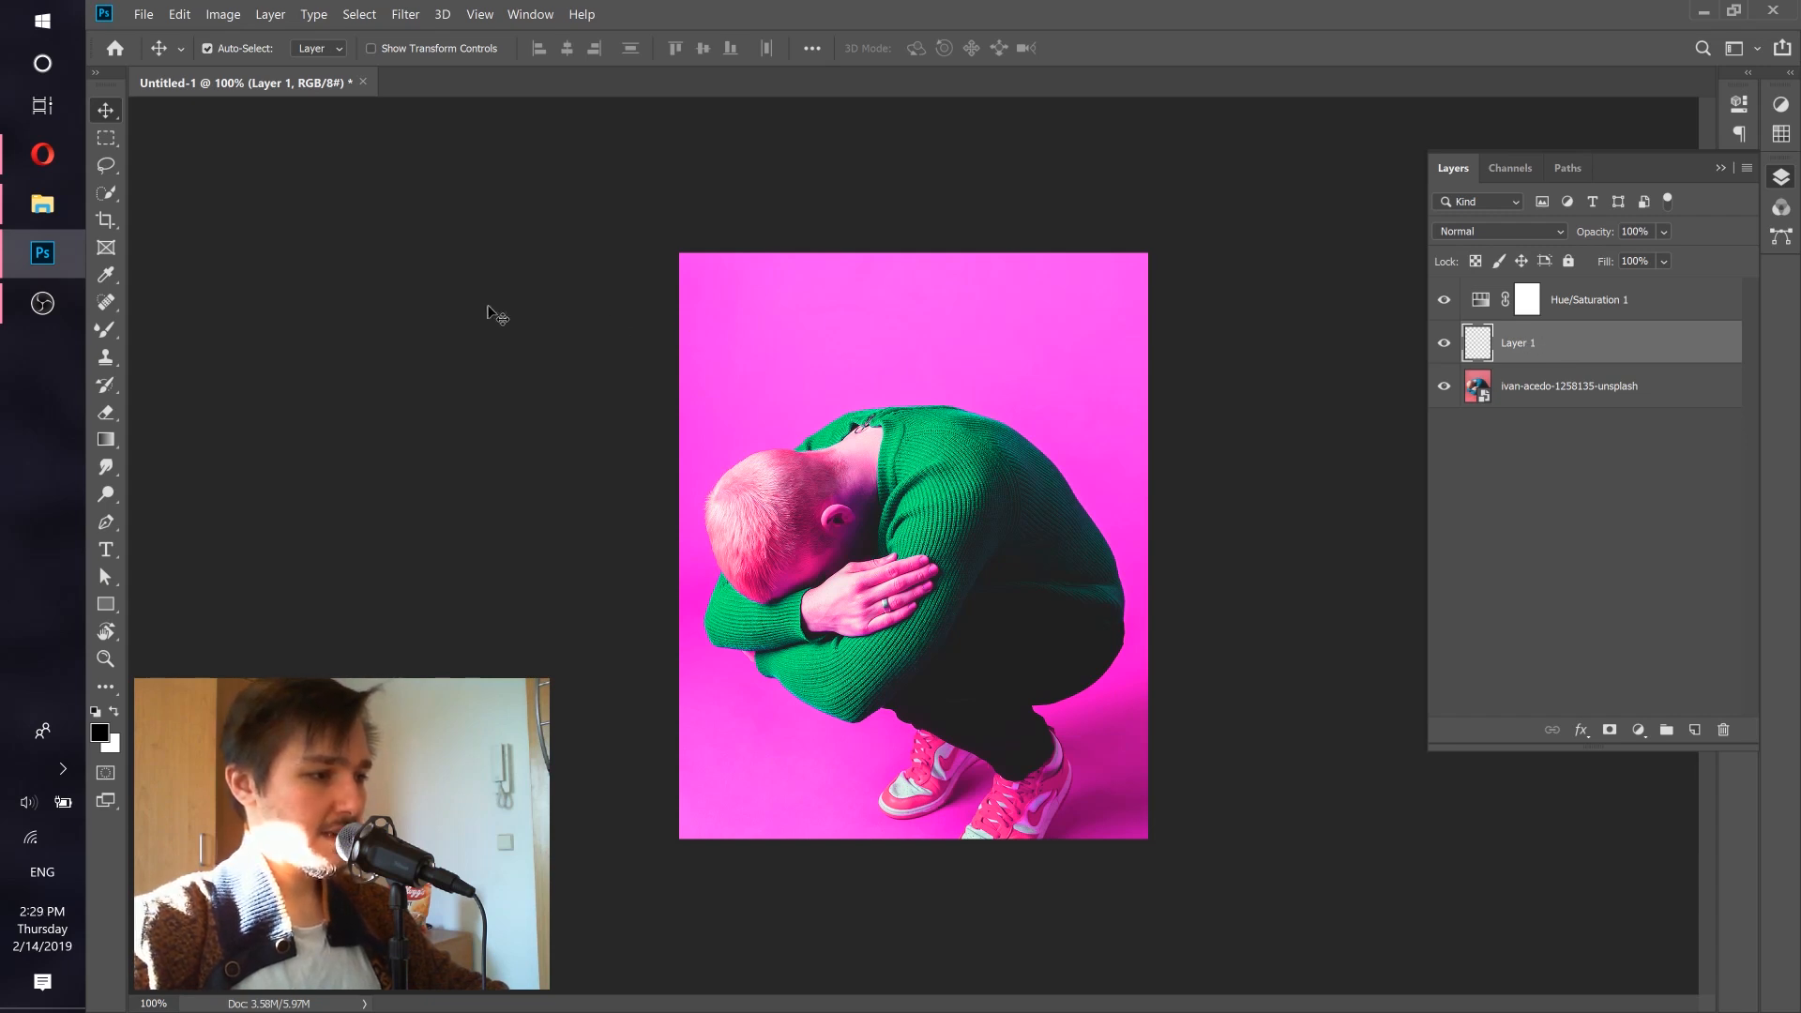
click(99, 331)
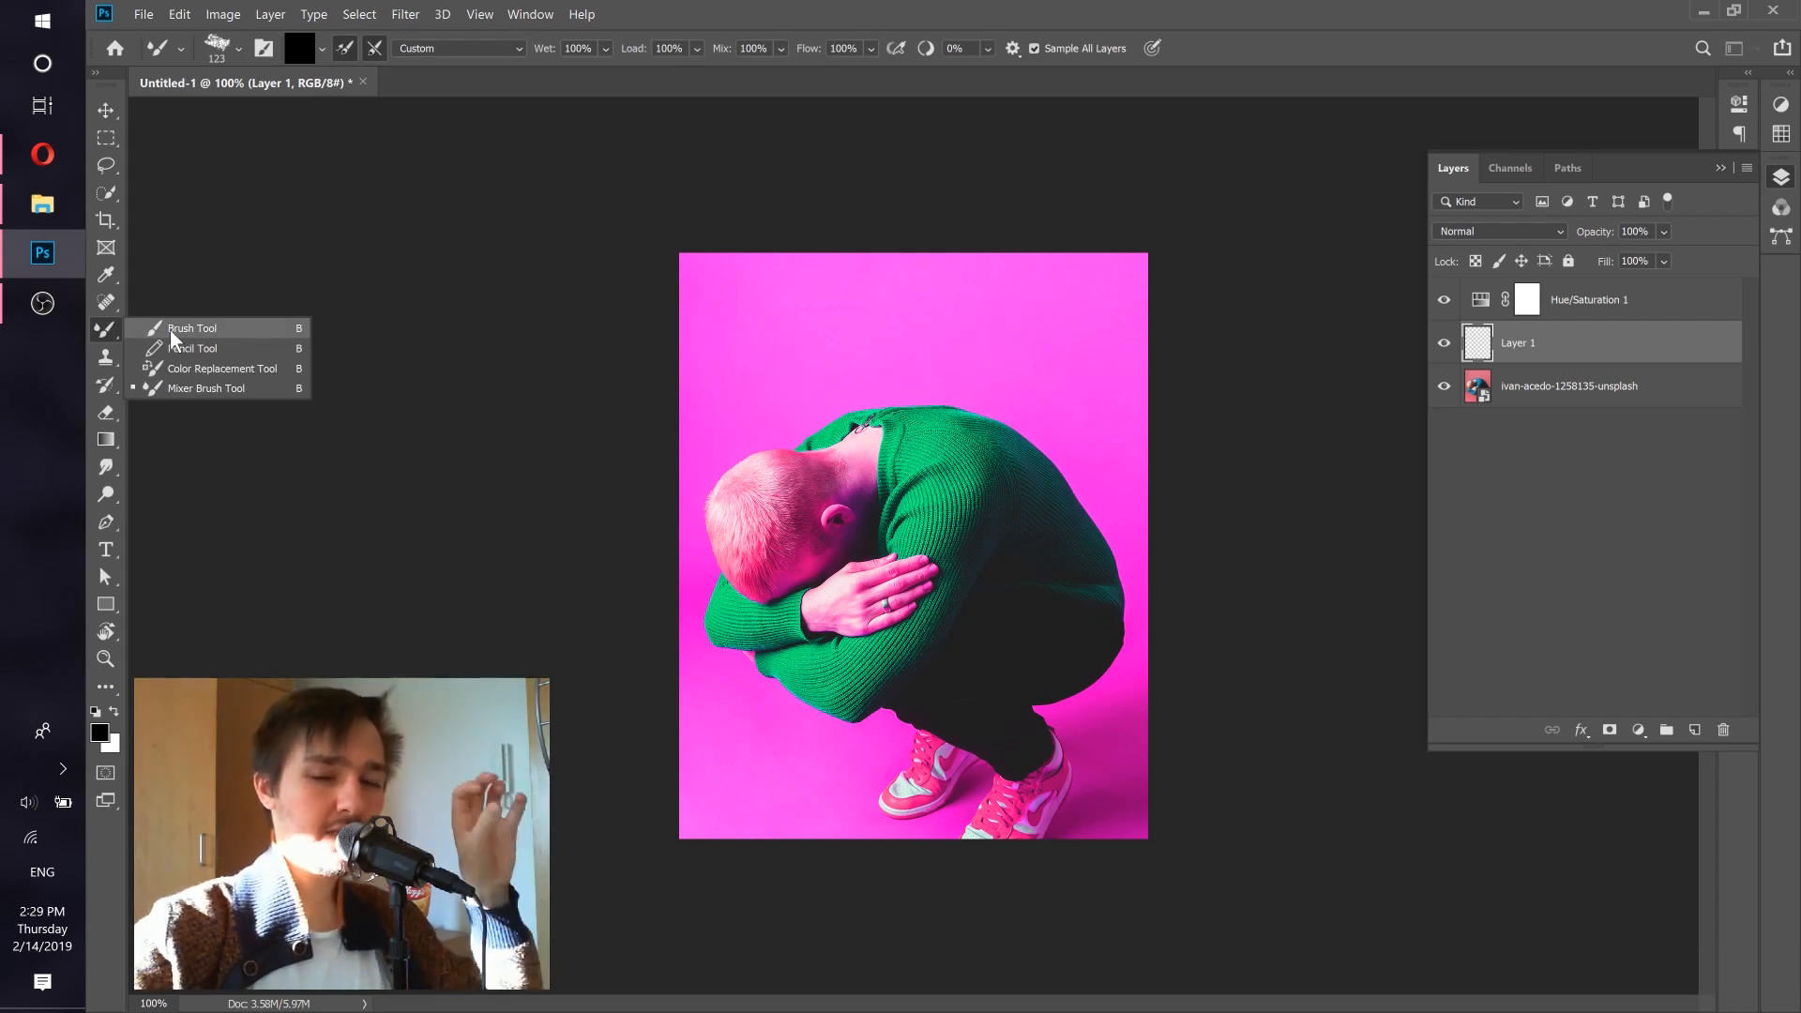
click(201, 390)
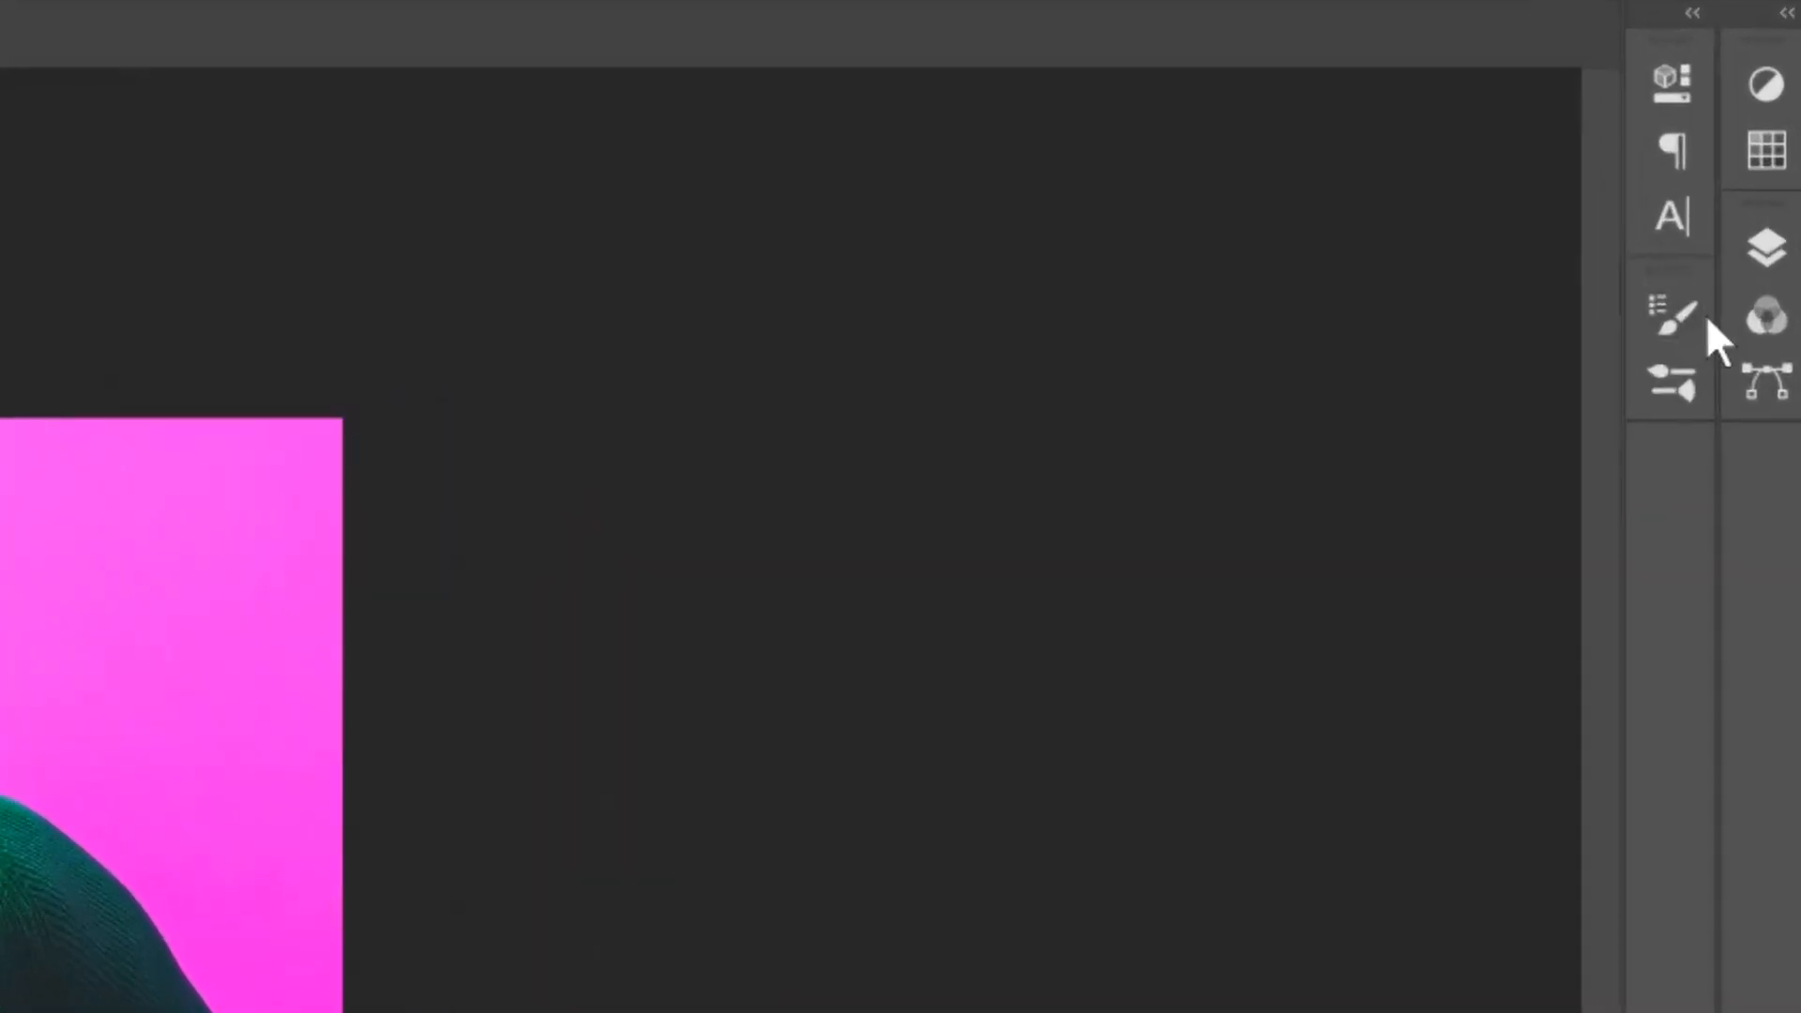
Set the Mixer Brush to the rough 60 px brush tip with 5% spacing in the brush settings.
click(1686, 317)
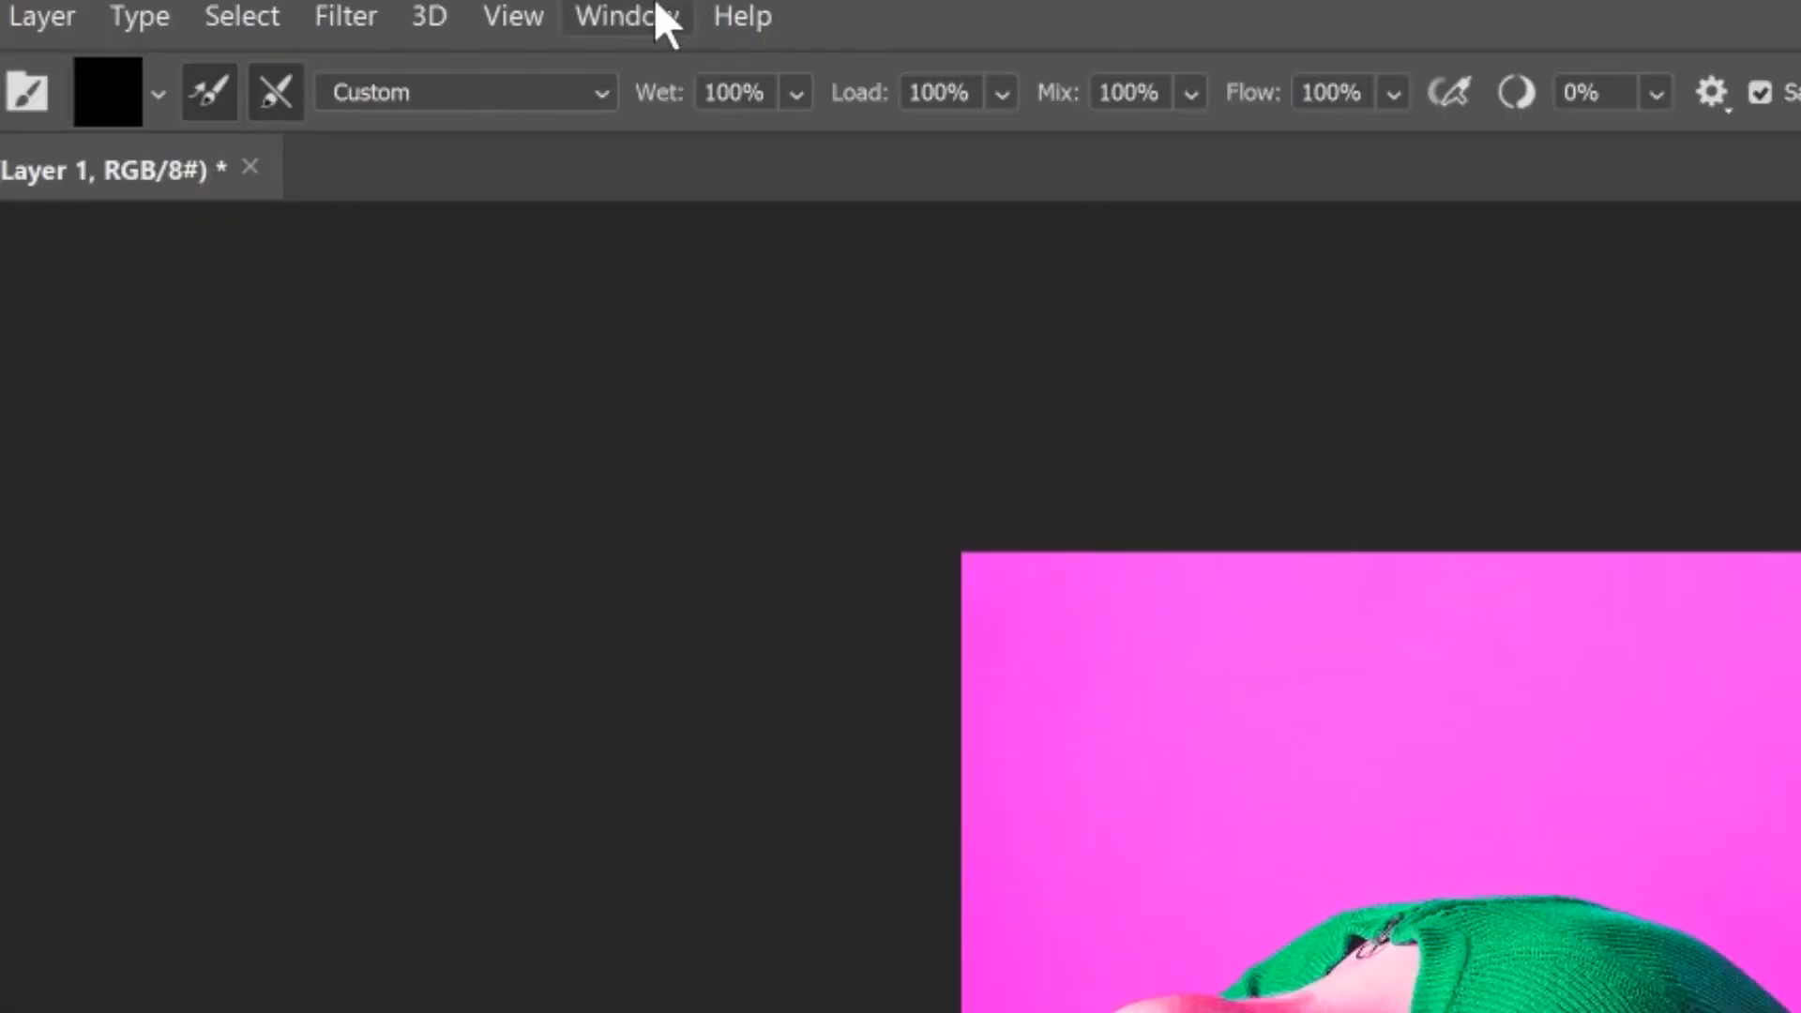
click(655, 20)
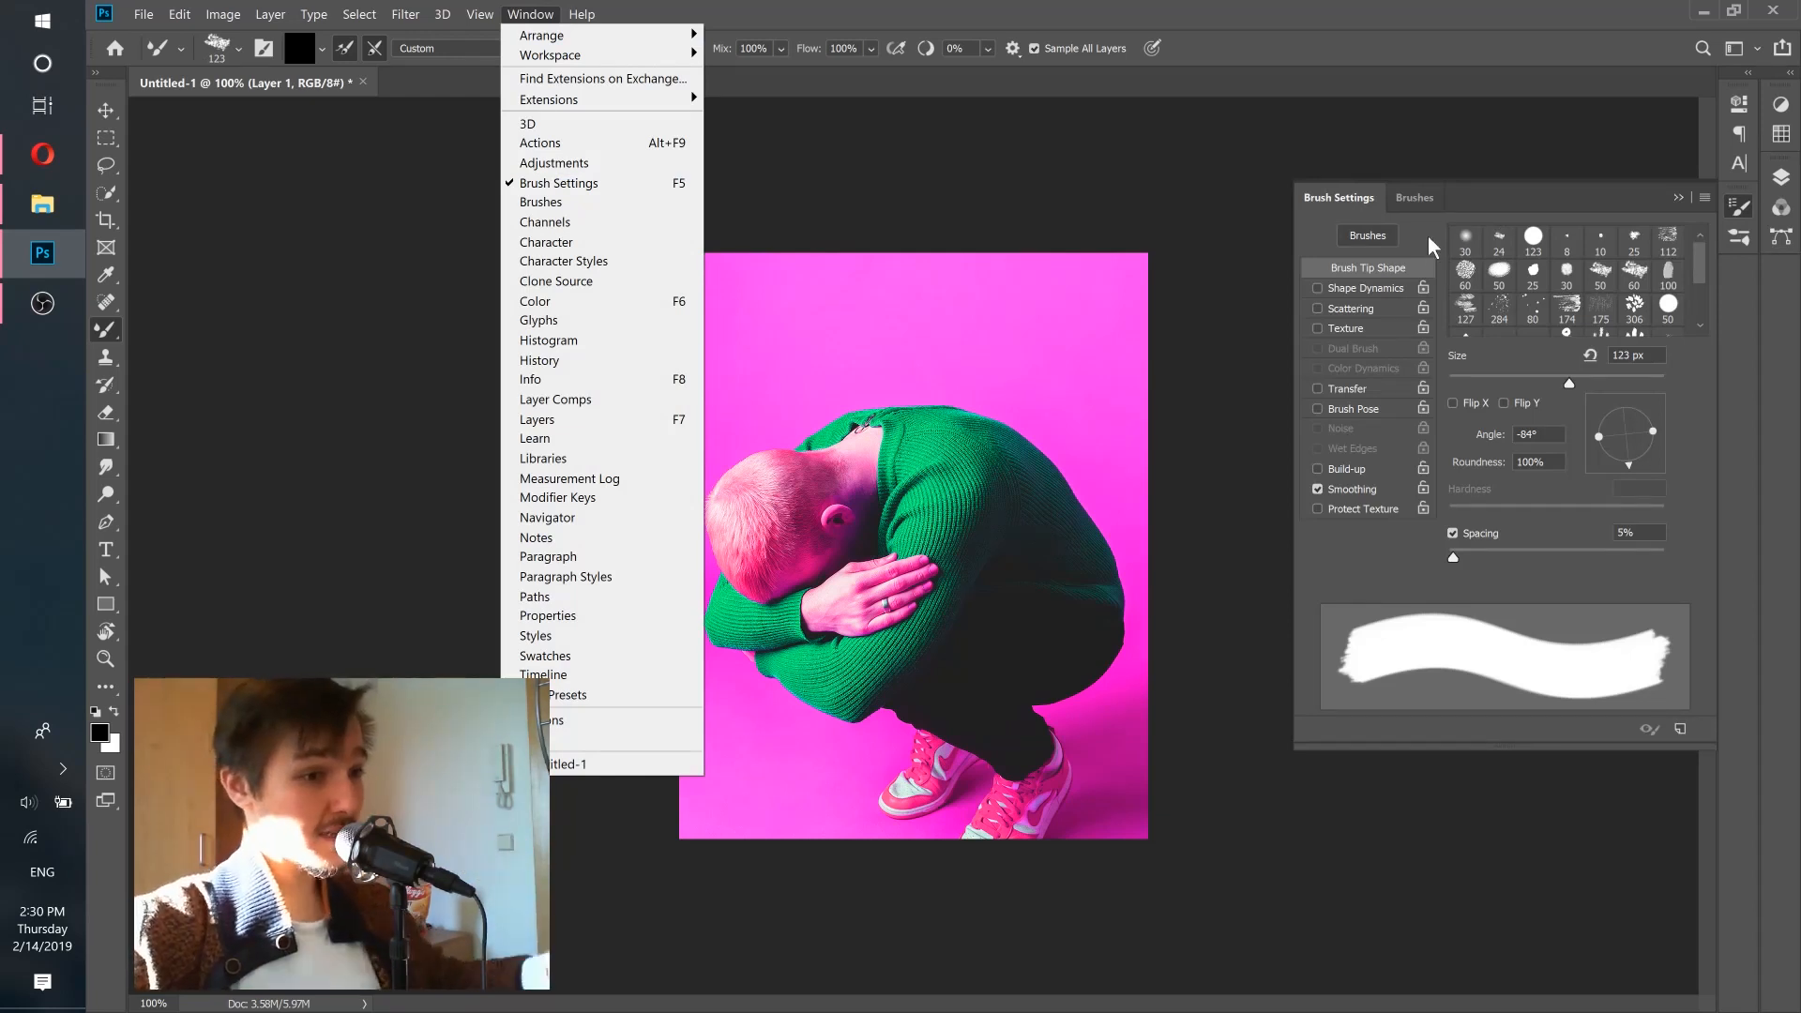
click(1432, 247)
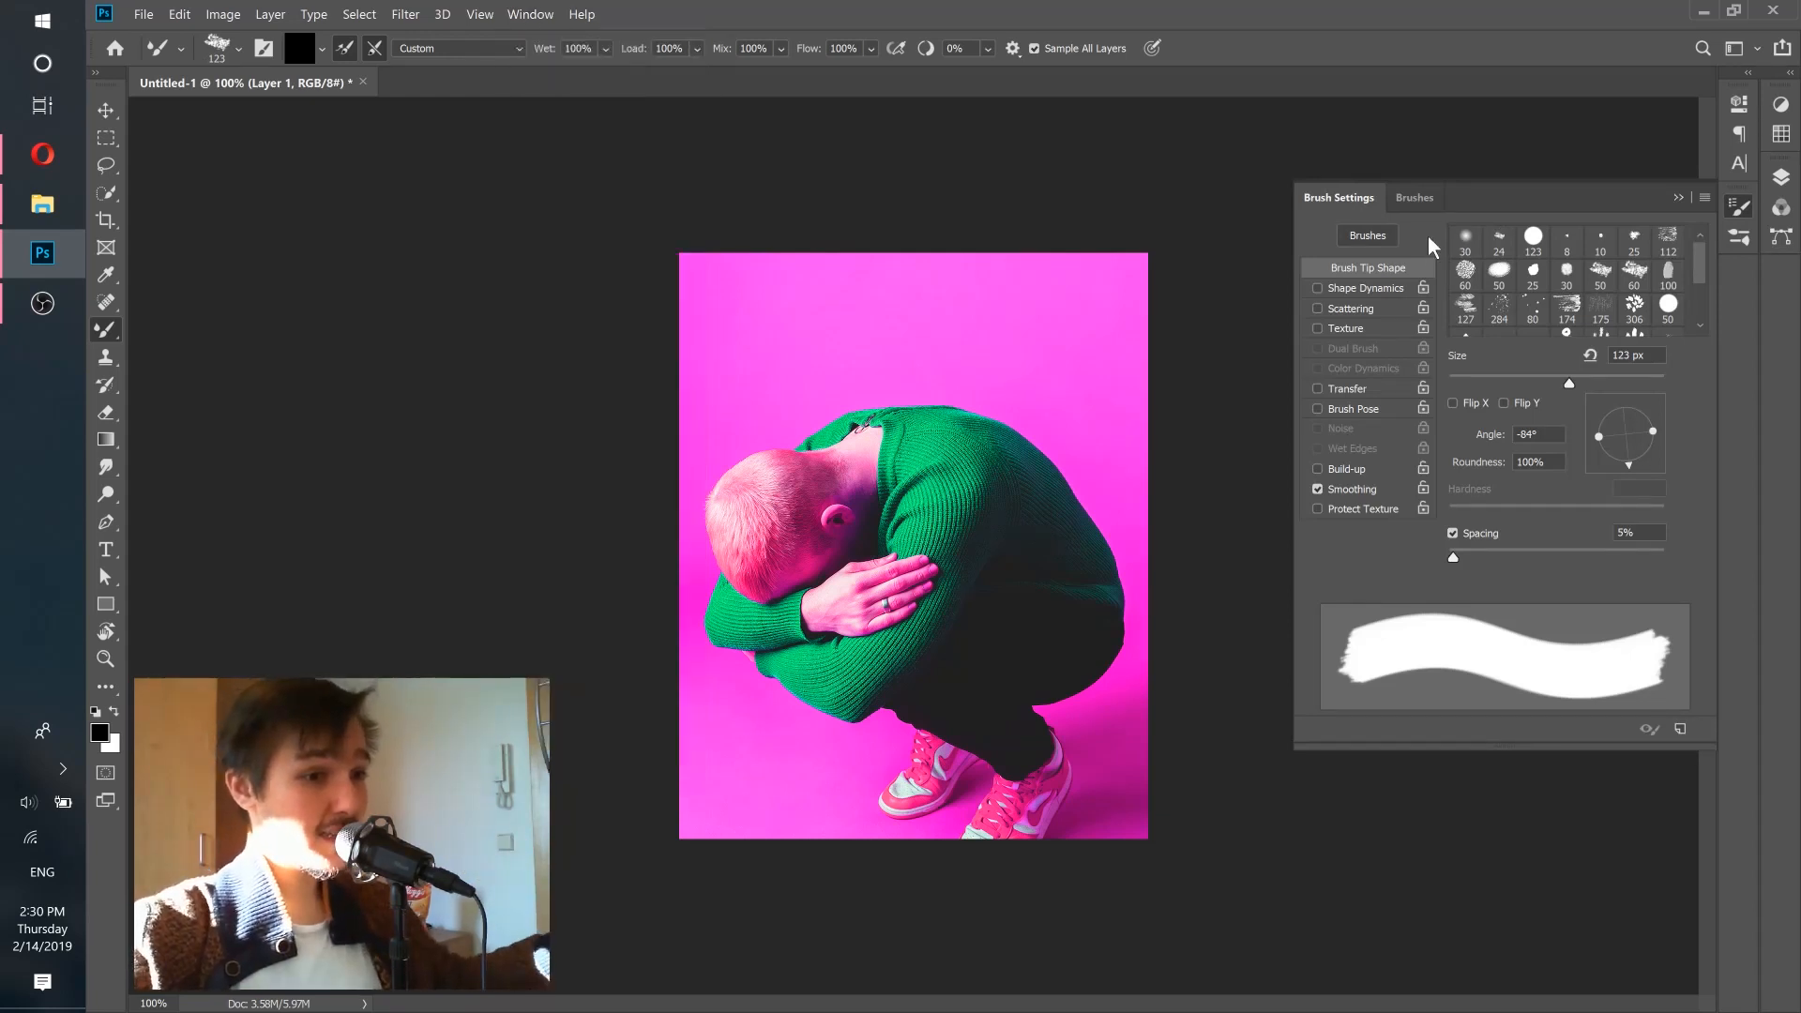
click(1635, 275)
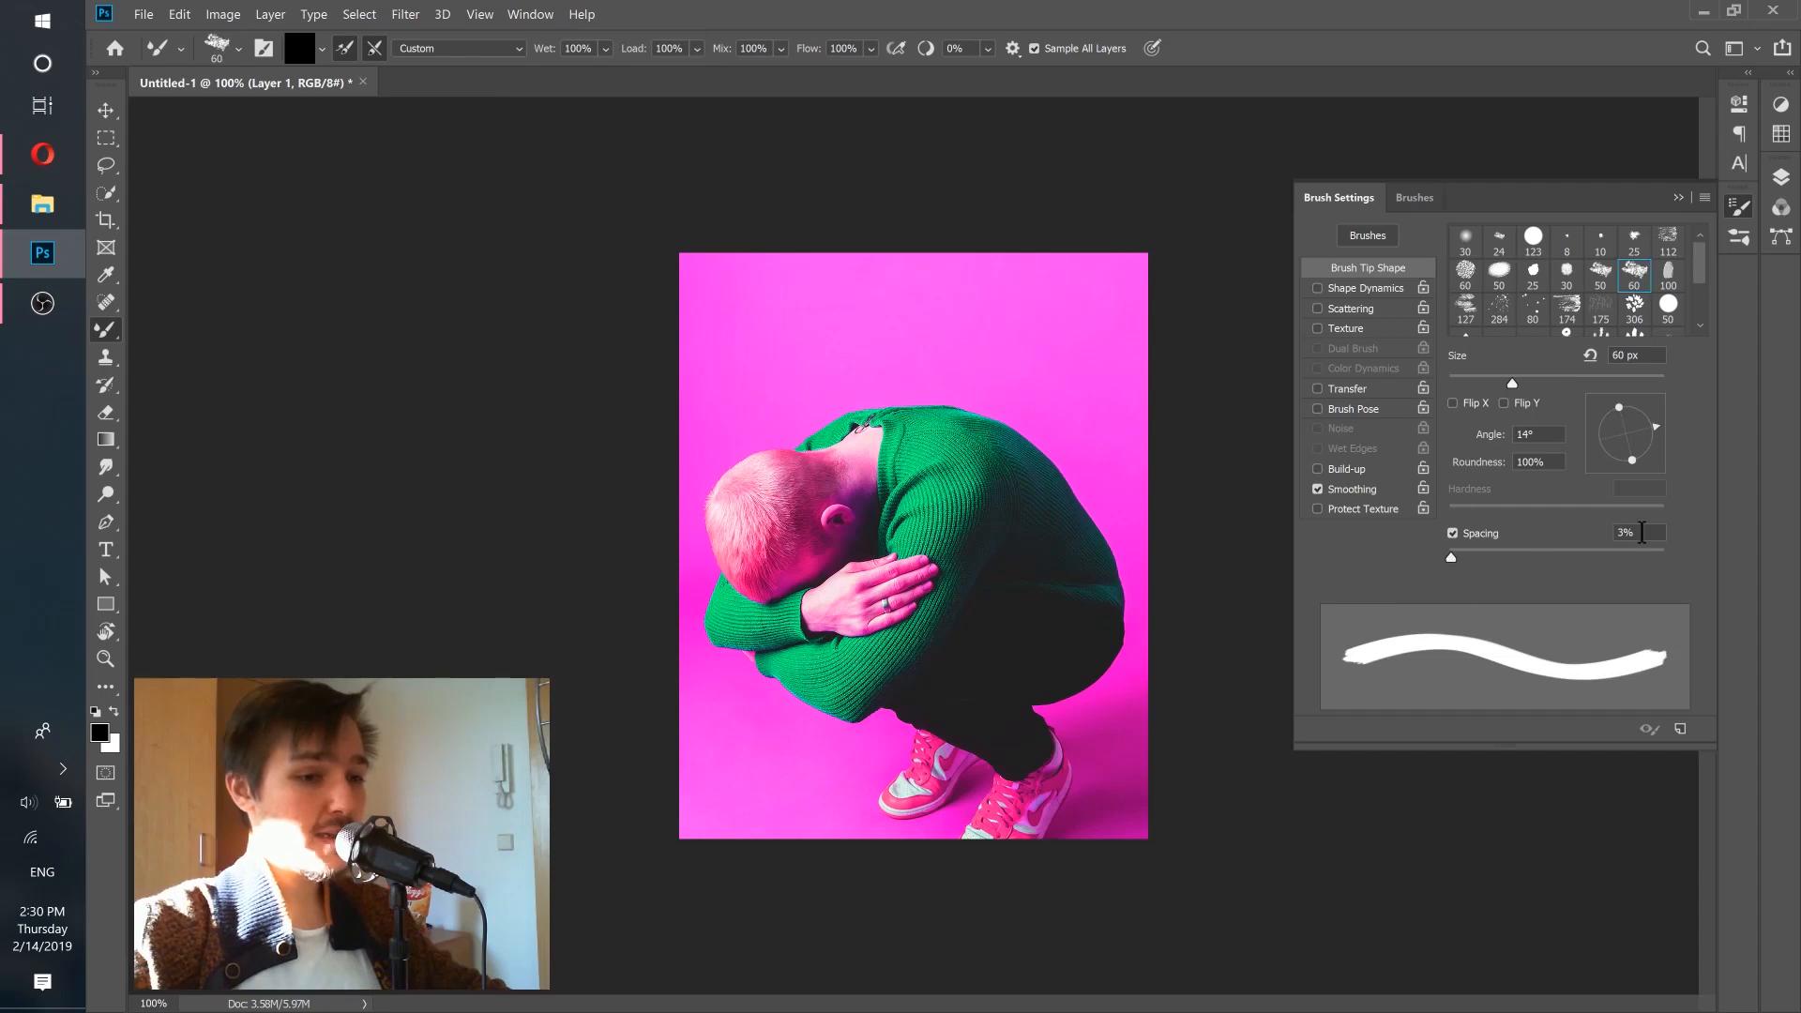
text(5)
key(Return)
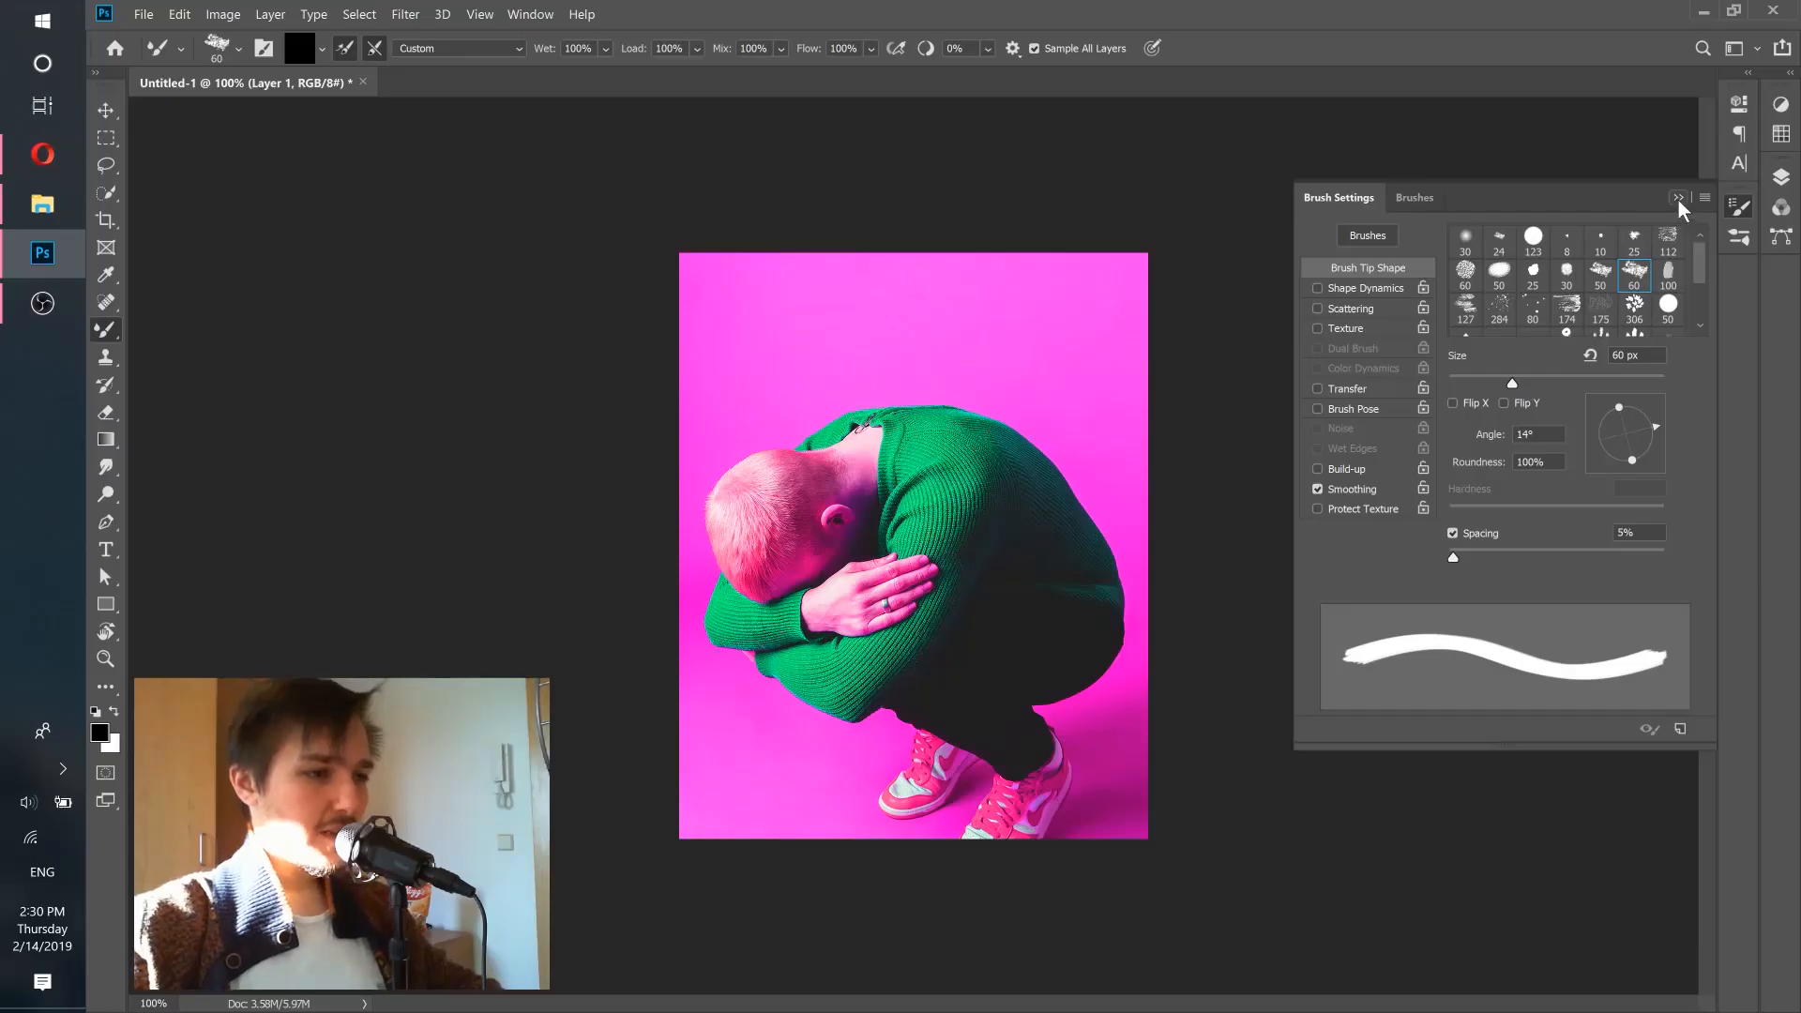
click(1677, 199)
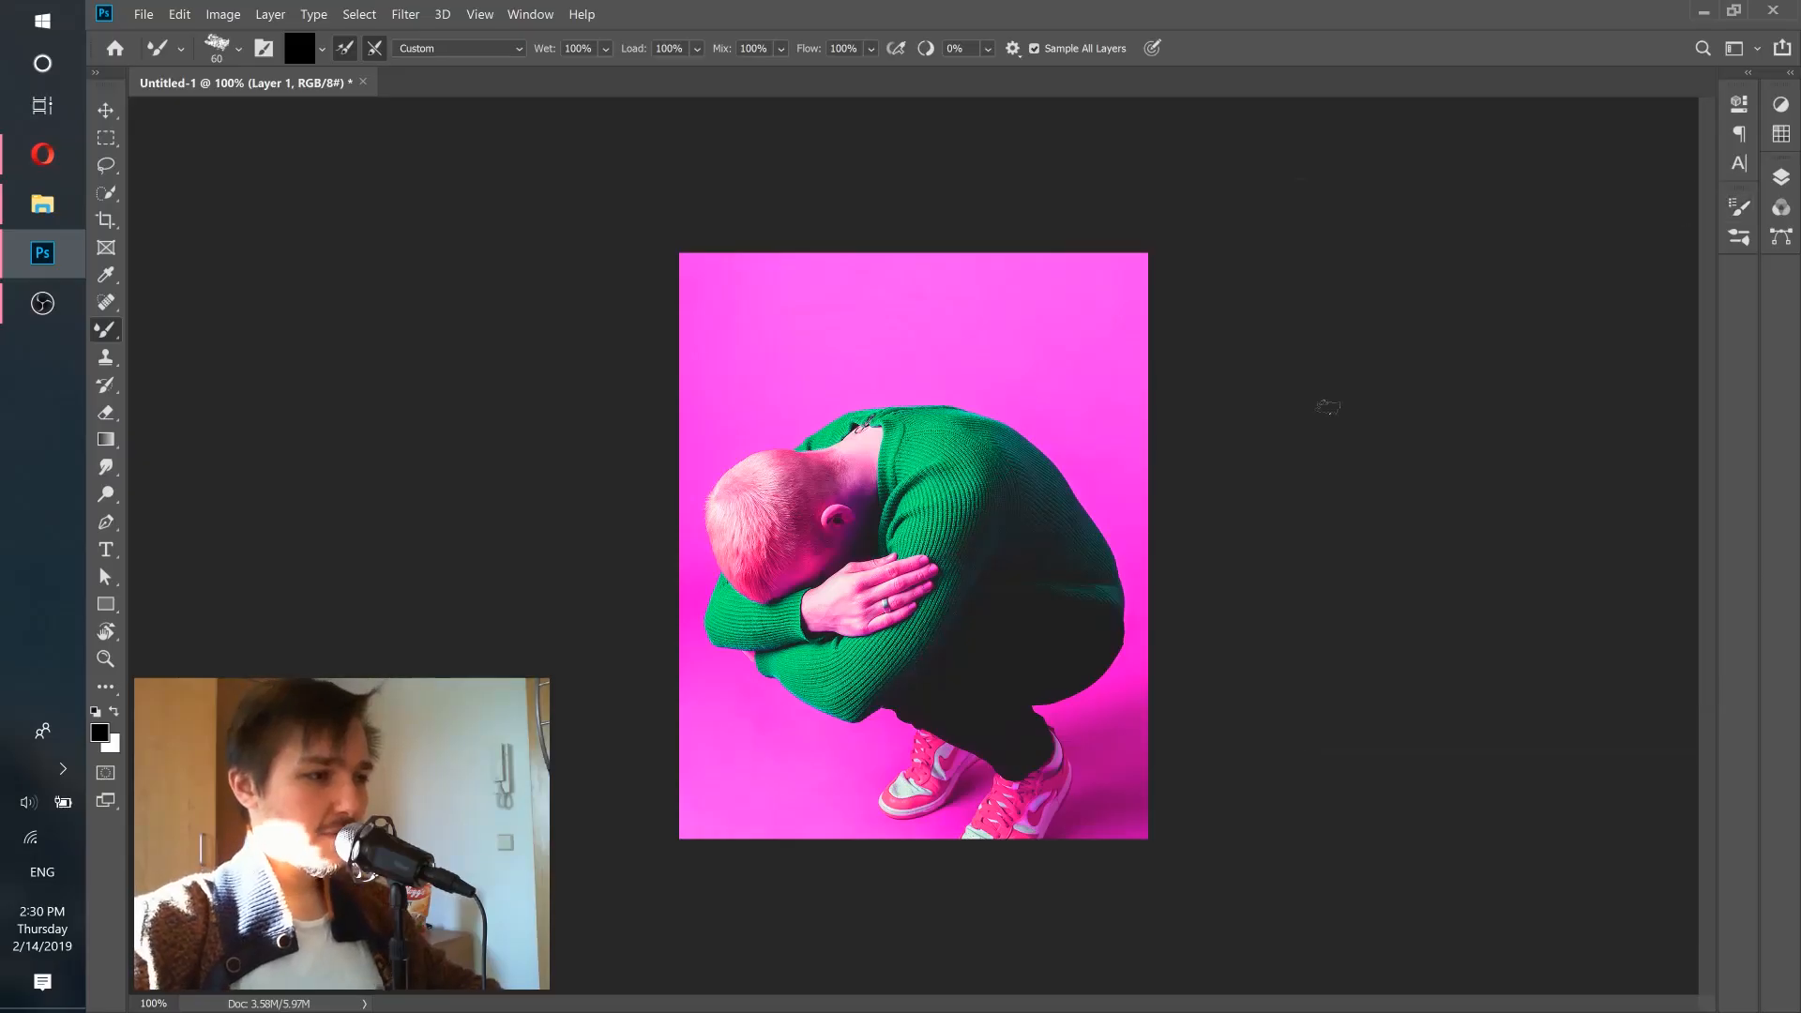
Show the layer stack and review the settings of the Hue/Saturation adjustment layer.
click(1780, 177)
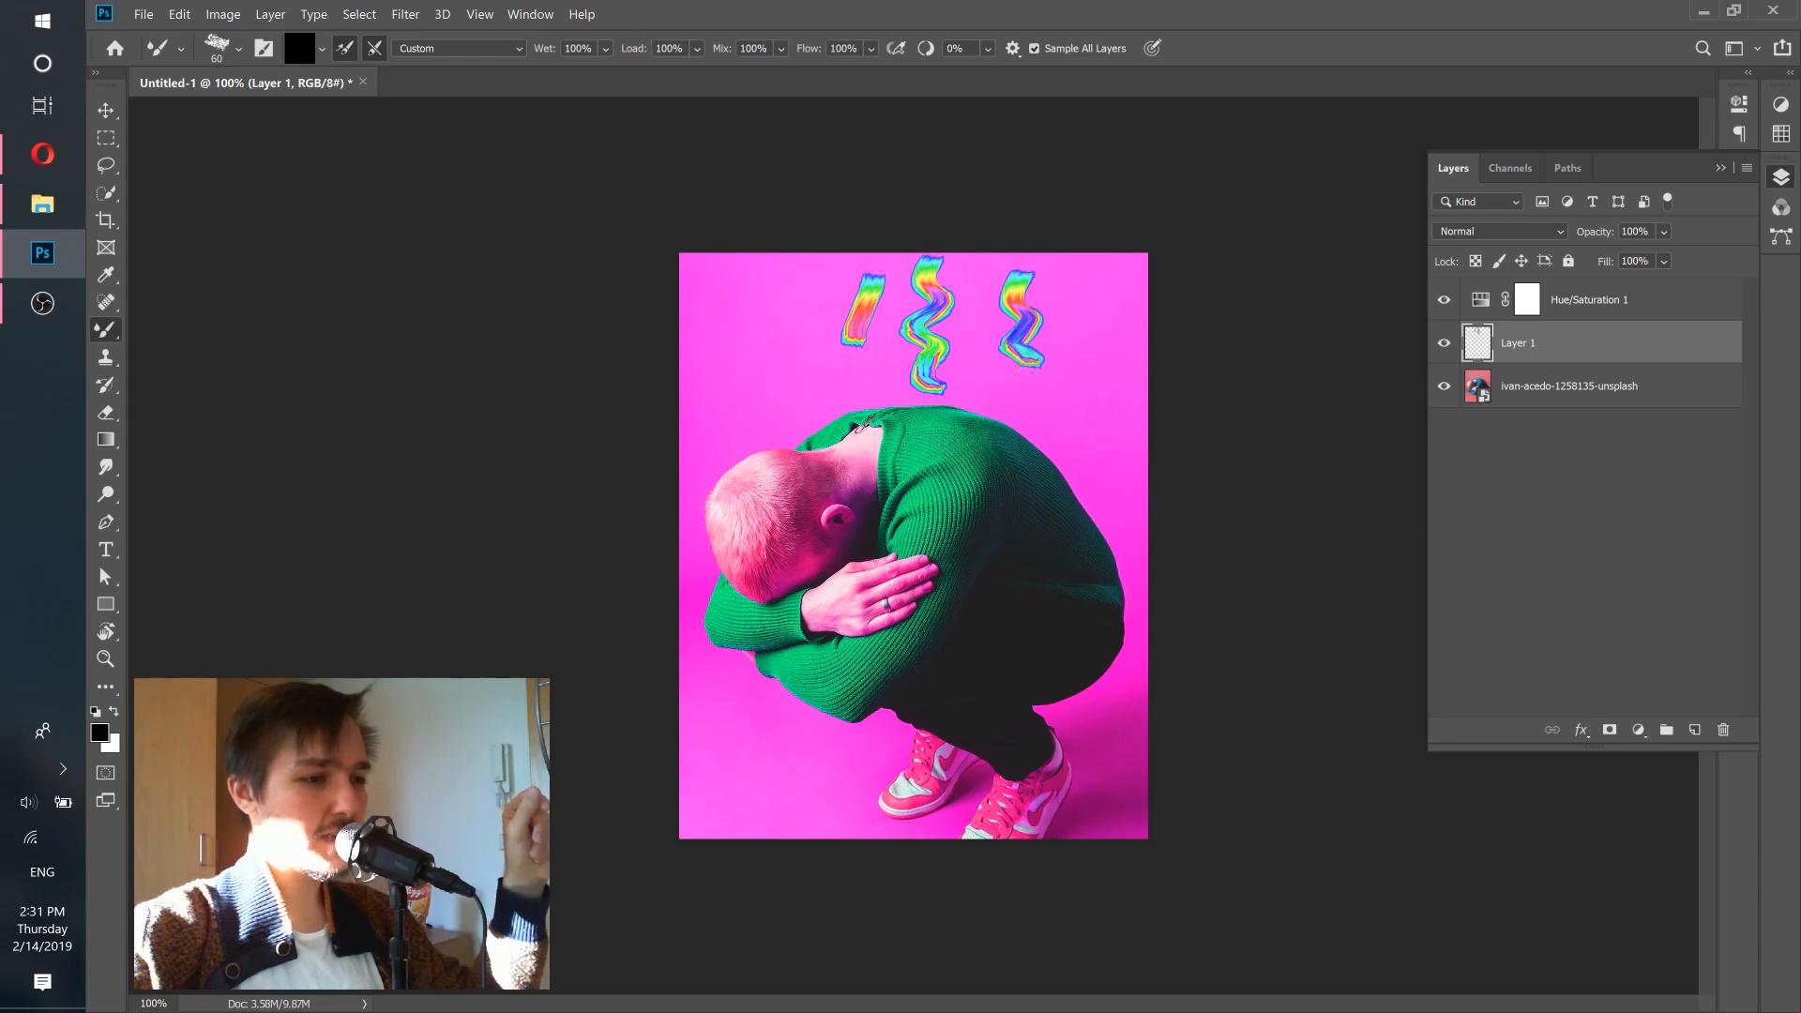
double_click(1480, 302)
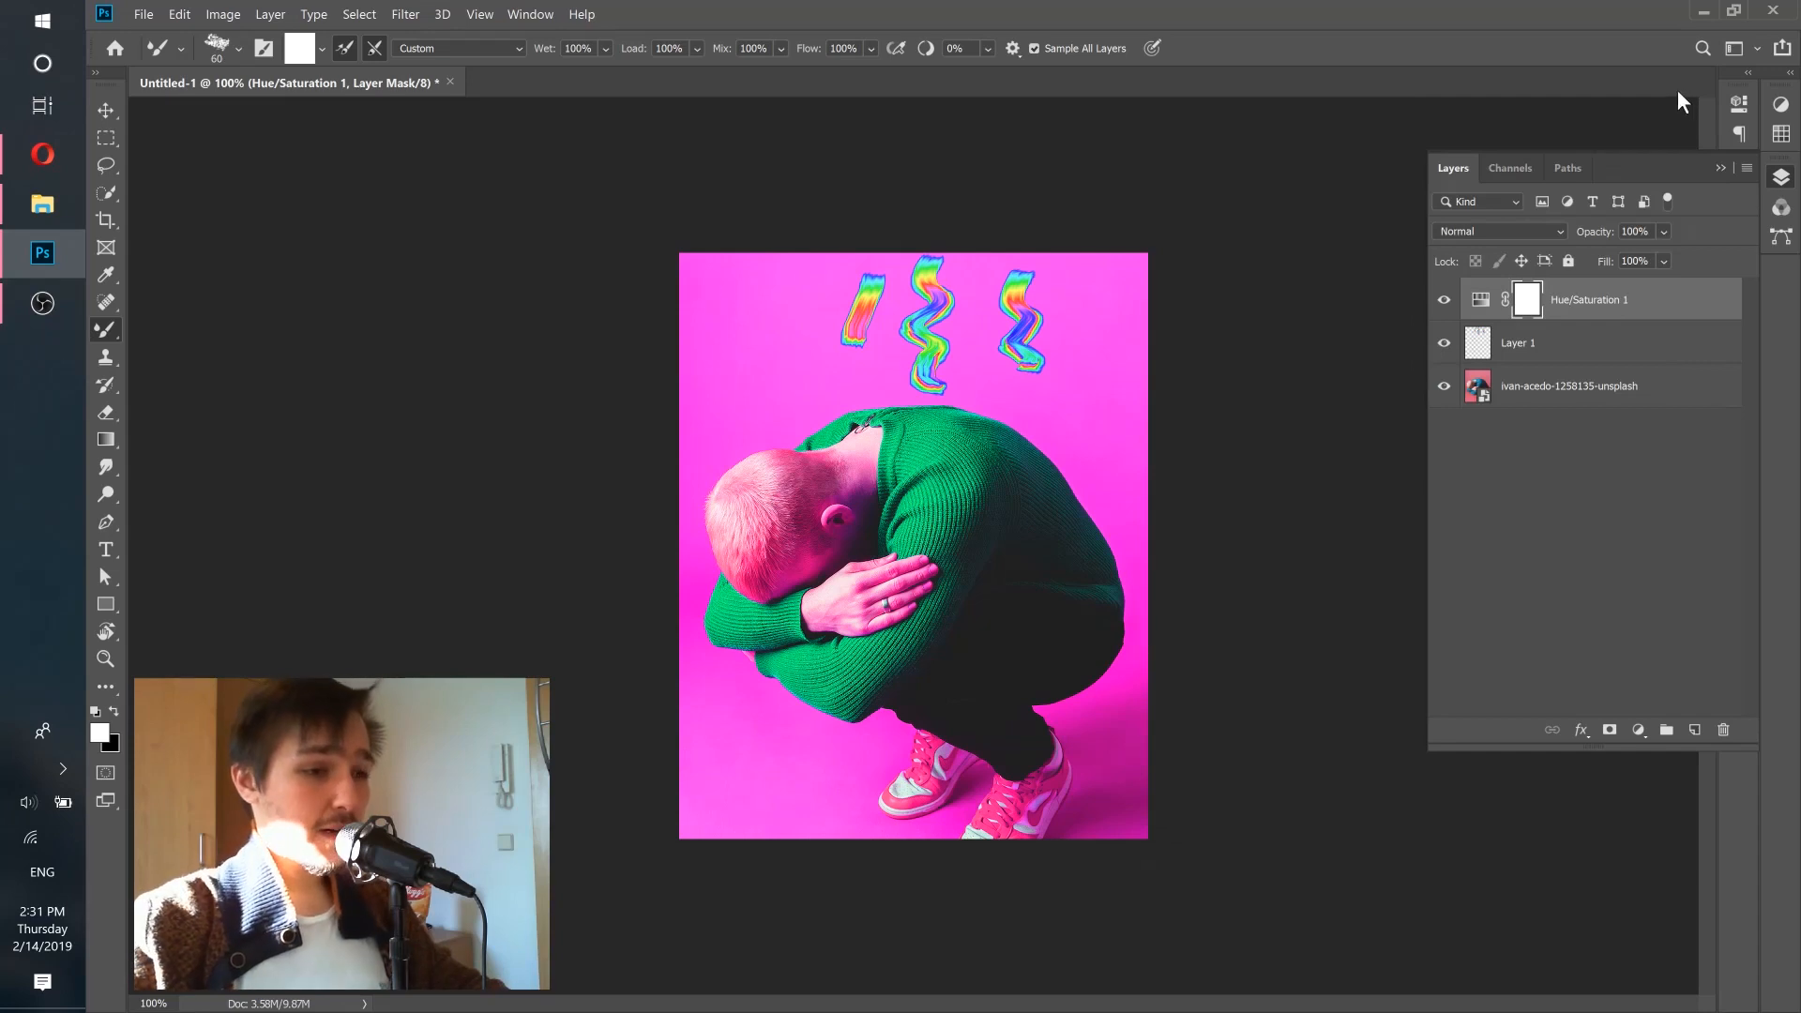
Delete the test-stroke Layer 1 and add a new empty layer between the photo and the Hue/Saturation adjustment.
click(1510, 349)
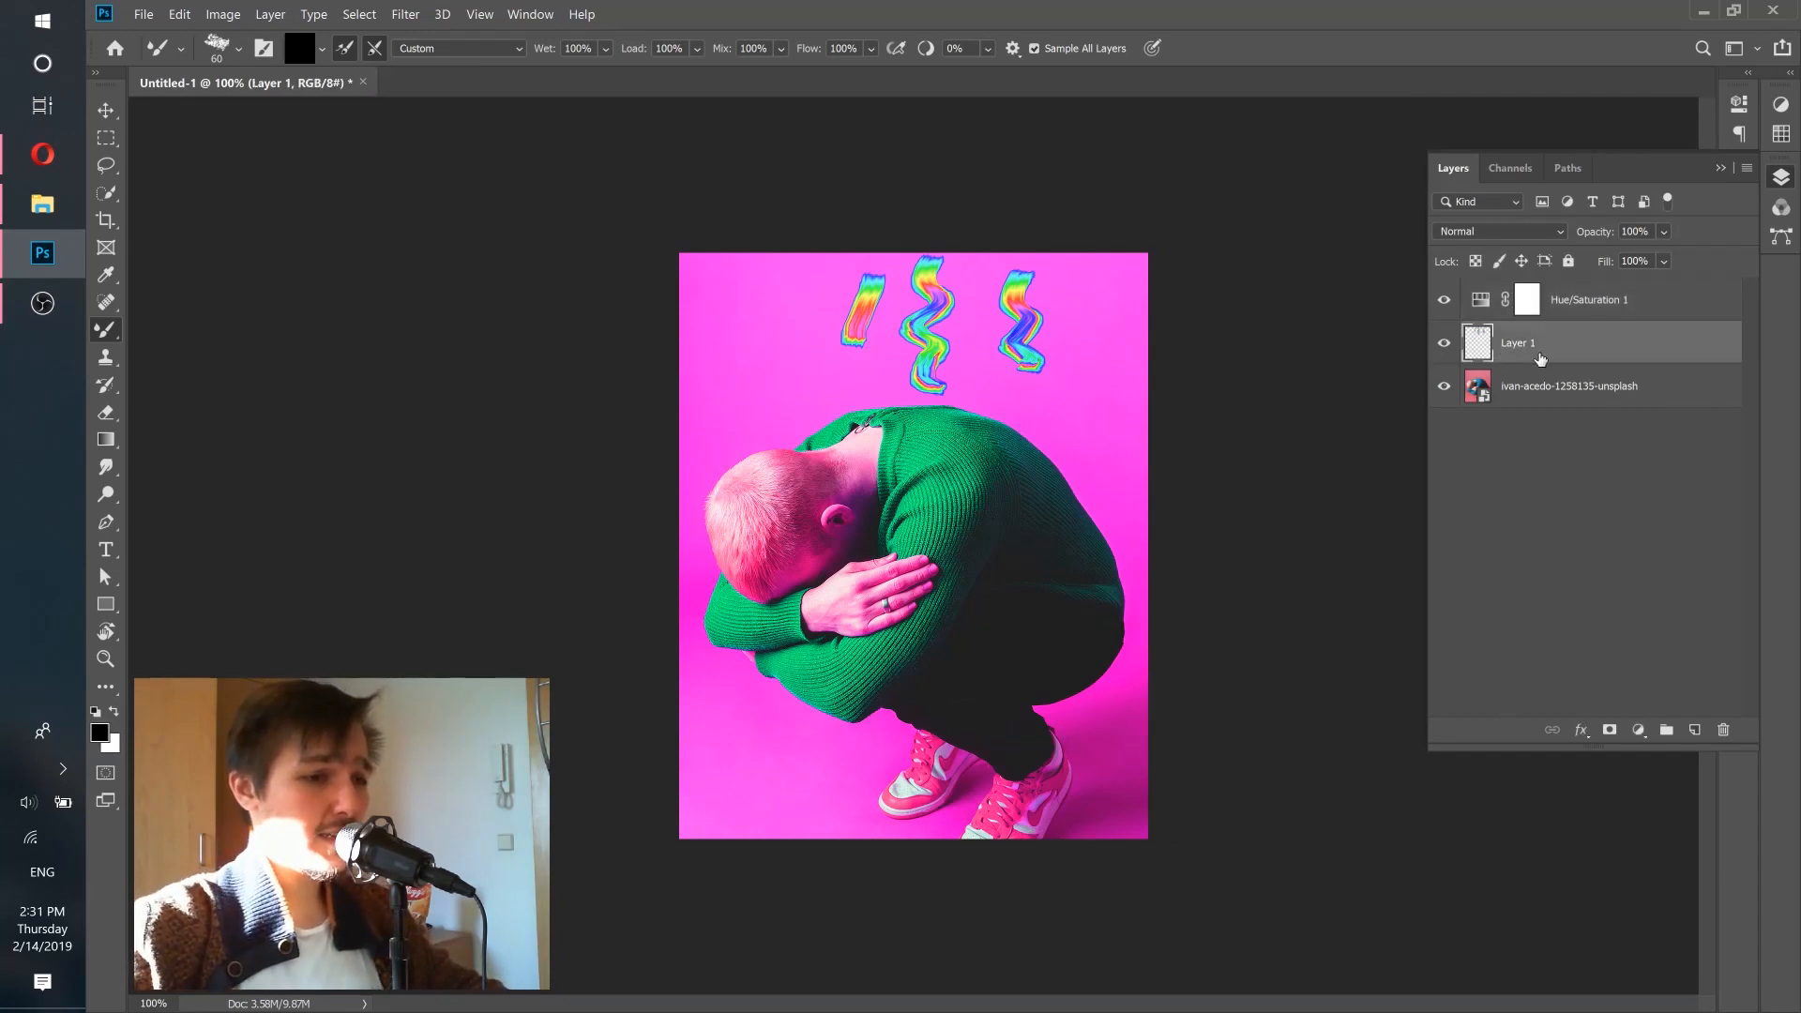
mouse_move(1580, 357)
mouse_down()
mouse_move(1595, 642)
mouse_move(1679, 718)
mouse_move(1723, 730)
mouse_up()
click(1694, 730)
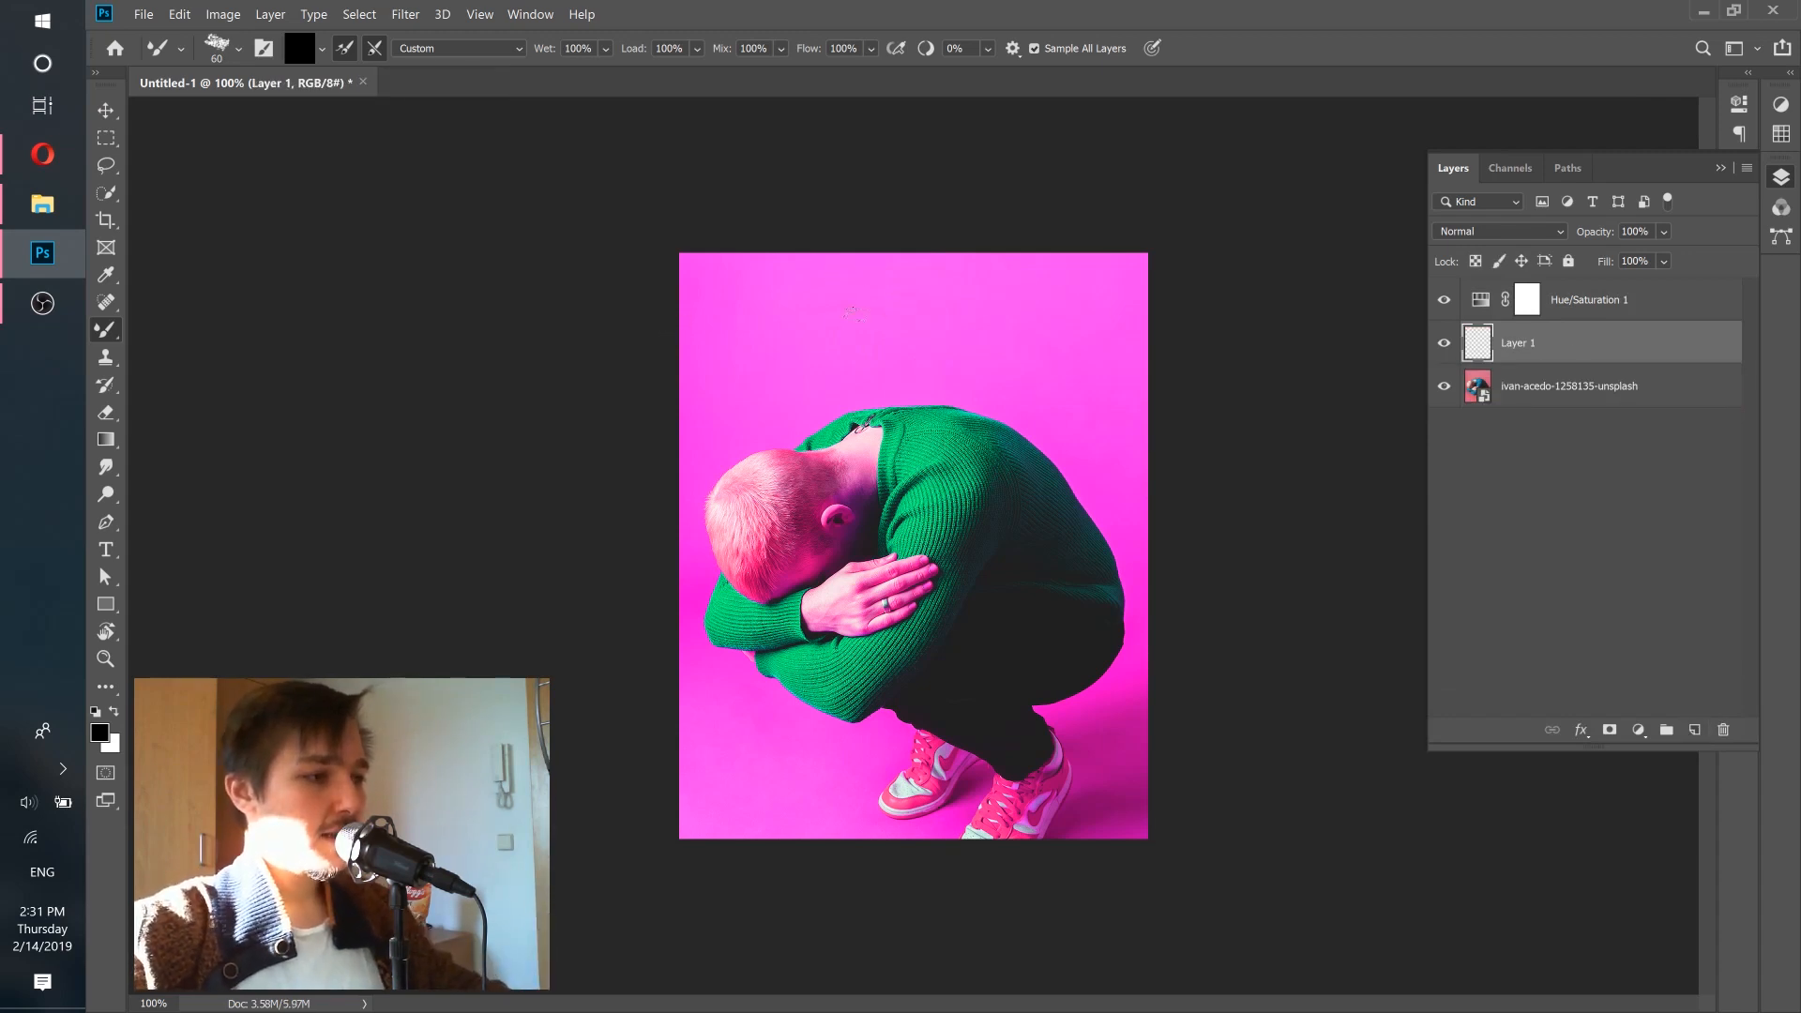
Set the Mixer Brush size to 200 px and rotate its tip a quarter turn so it points downward.
click(233, 53)
drag(238, 113, 257, 115)
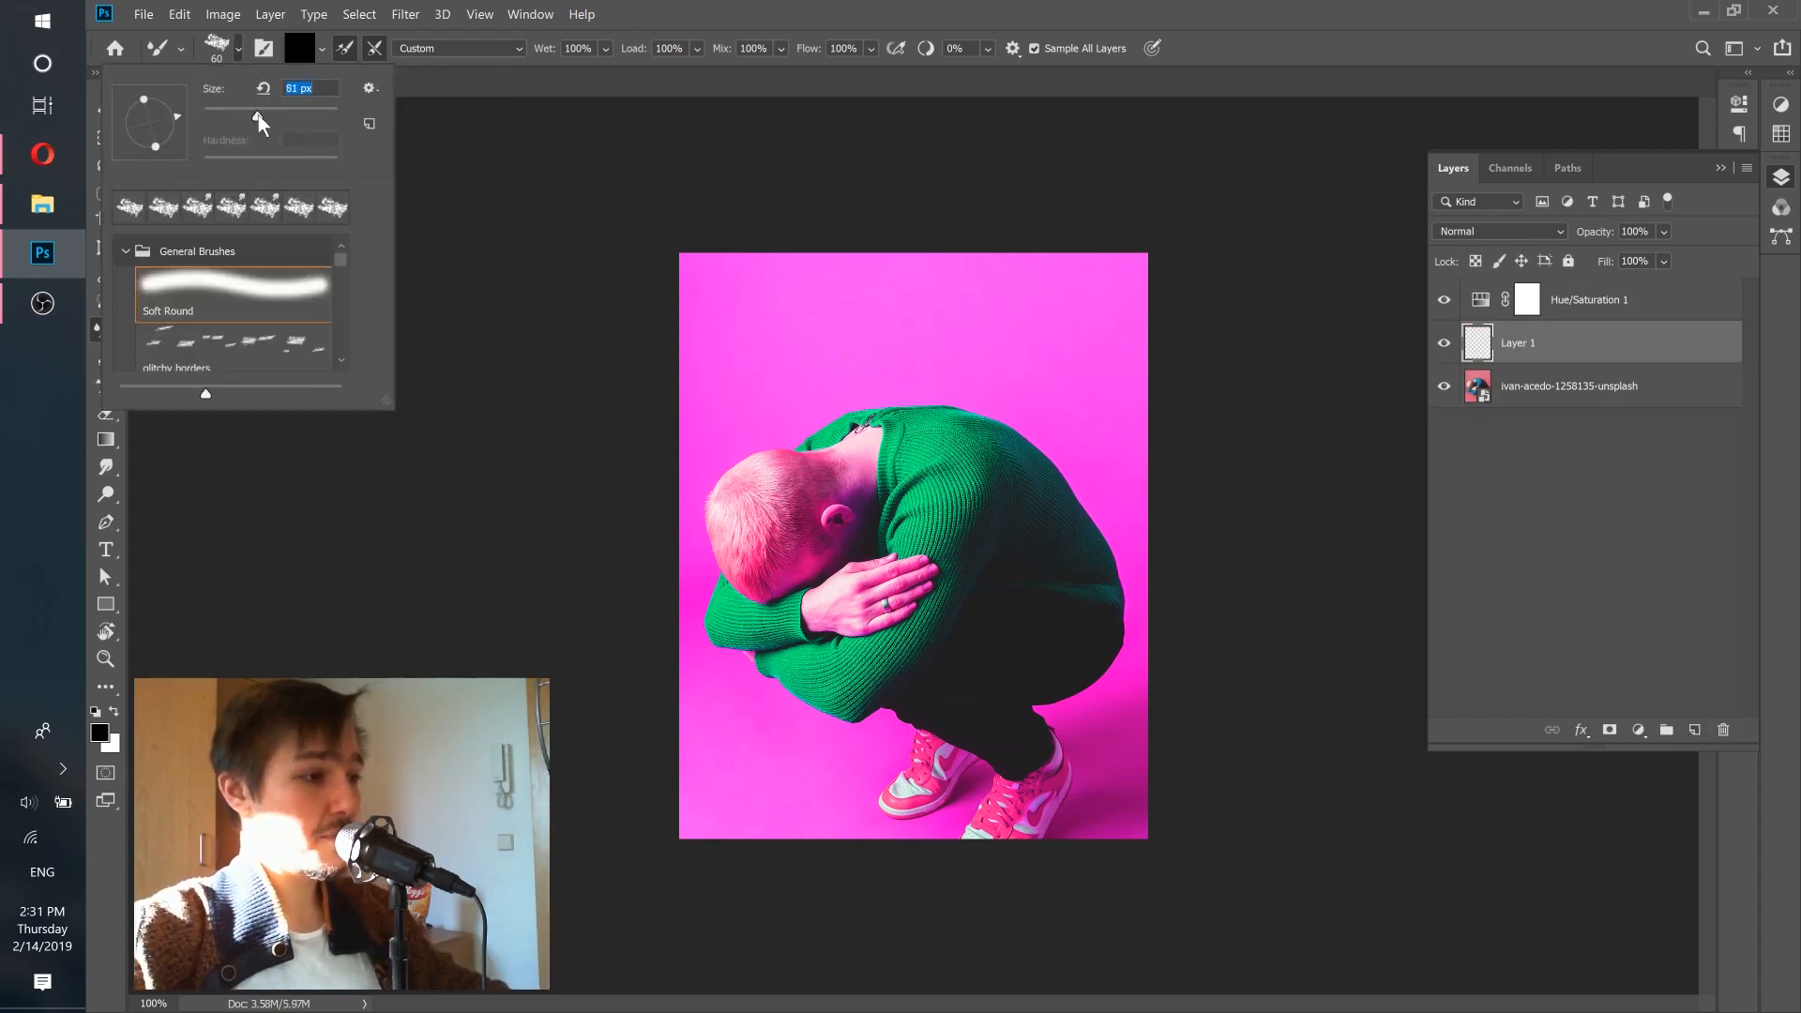
click(860, 5)
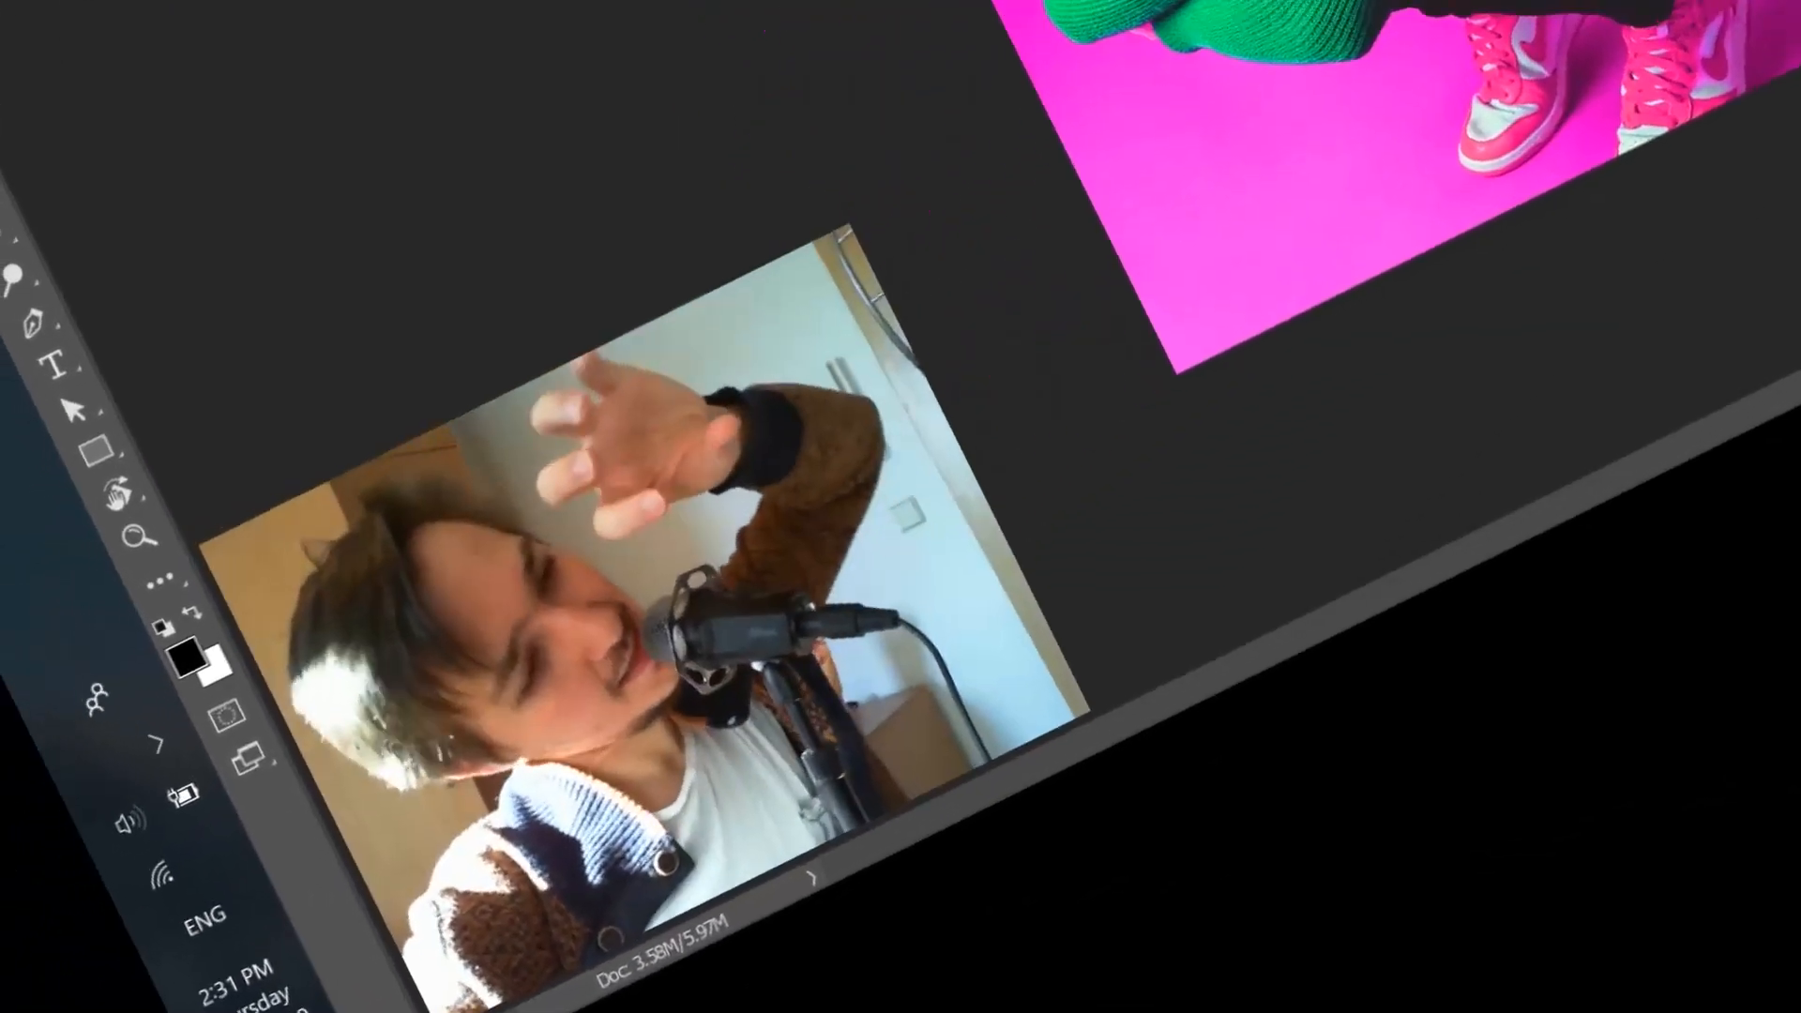
click(239, 53)
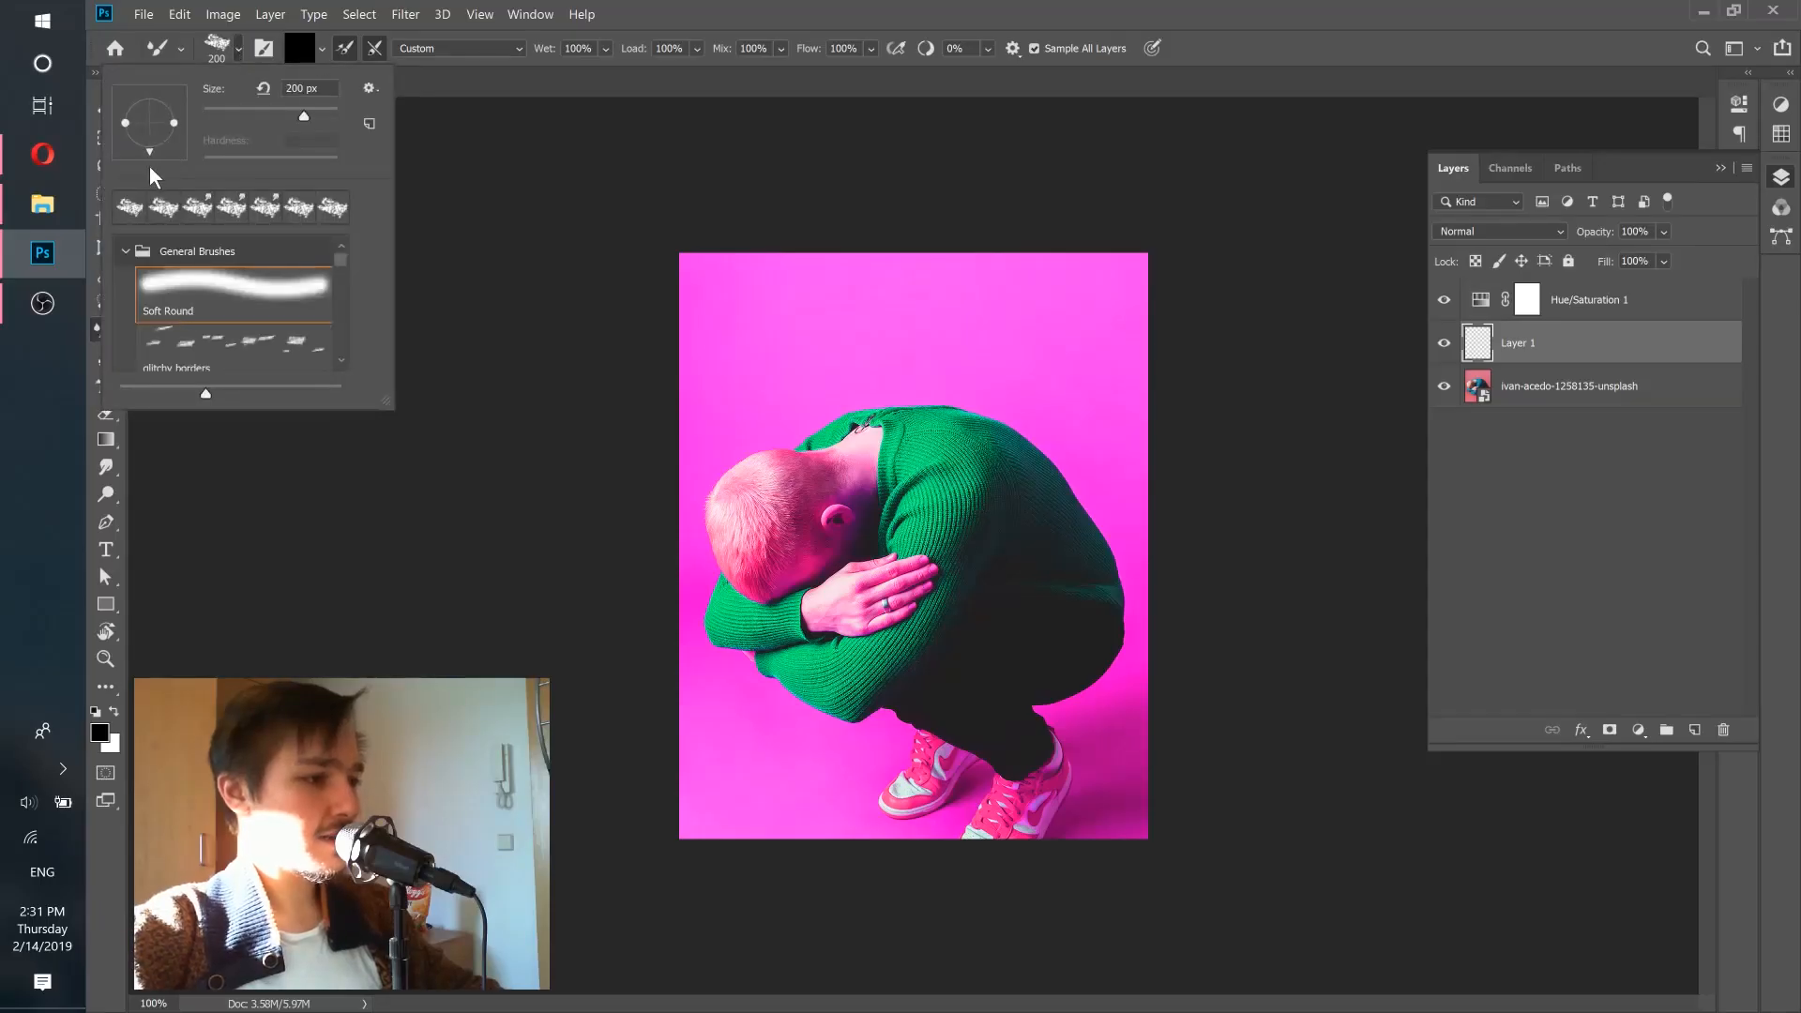
click(747, 24)
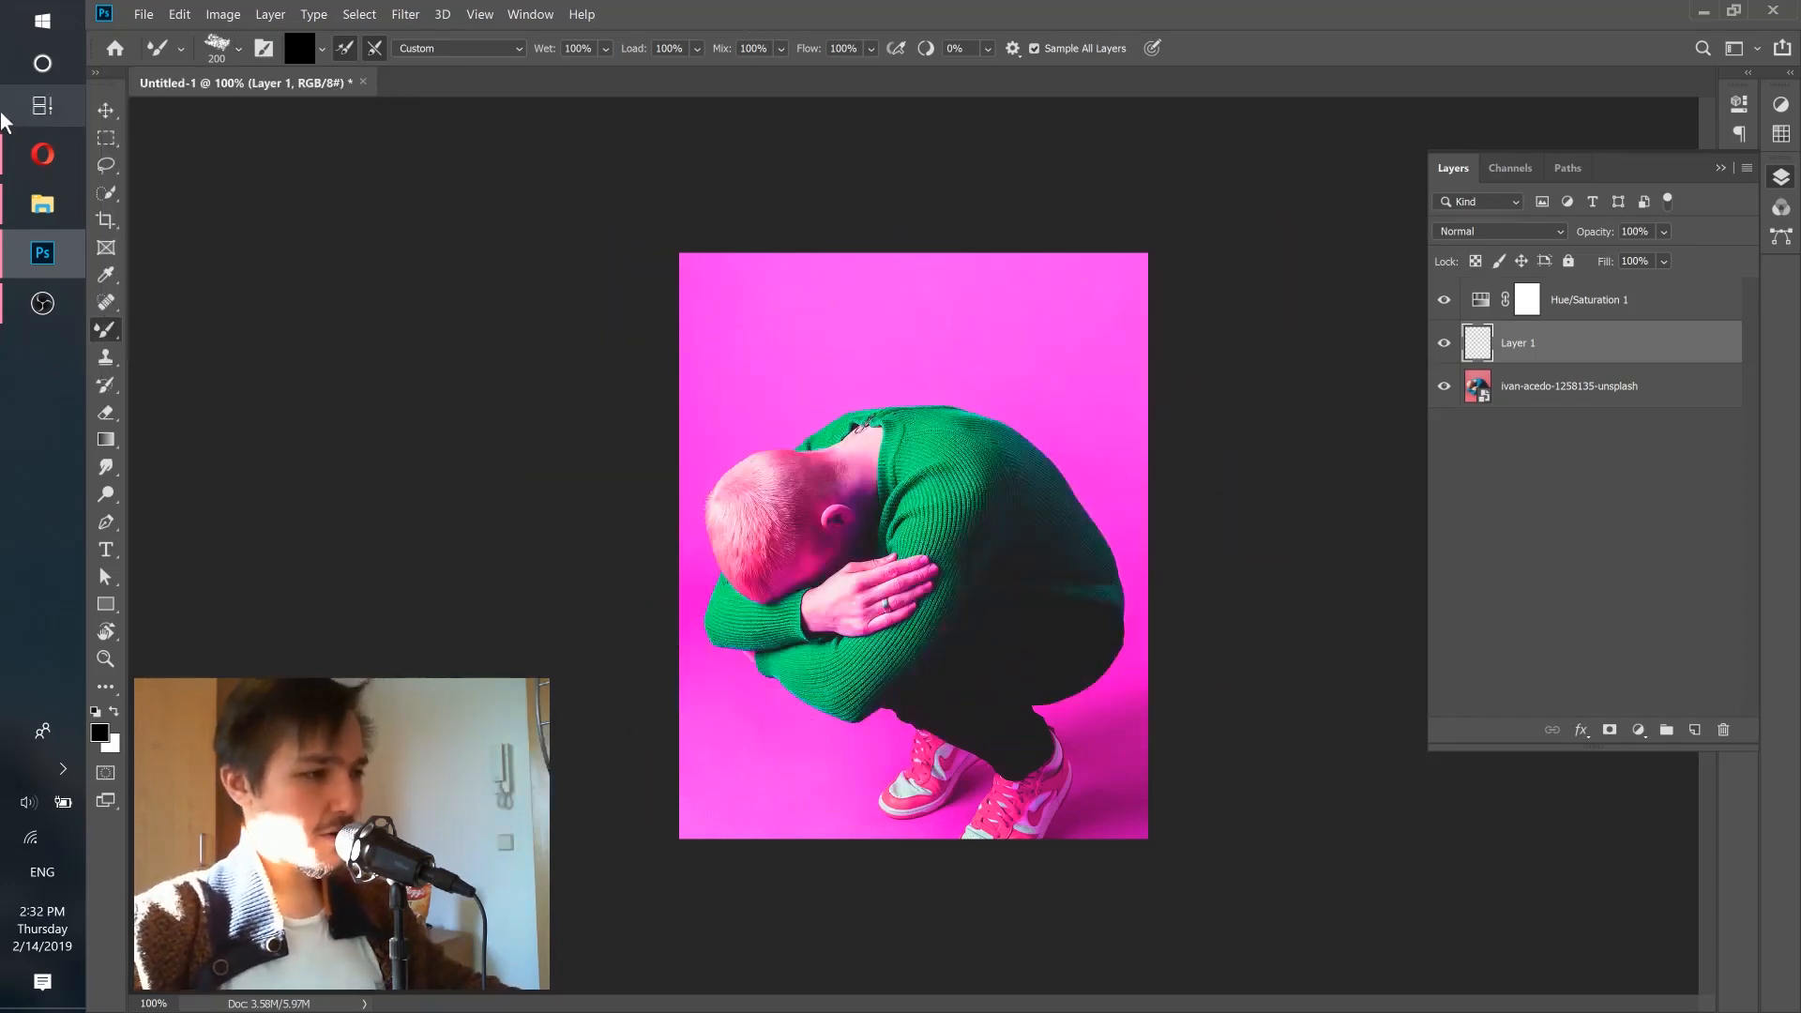
Paint a rainbow stream from the canvas's upper edge onto the man's back, branching over the shoulder and along the neck to the head.
click(42, 153)
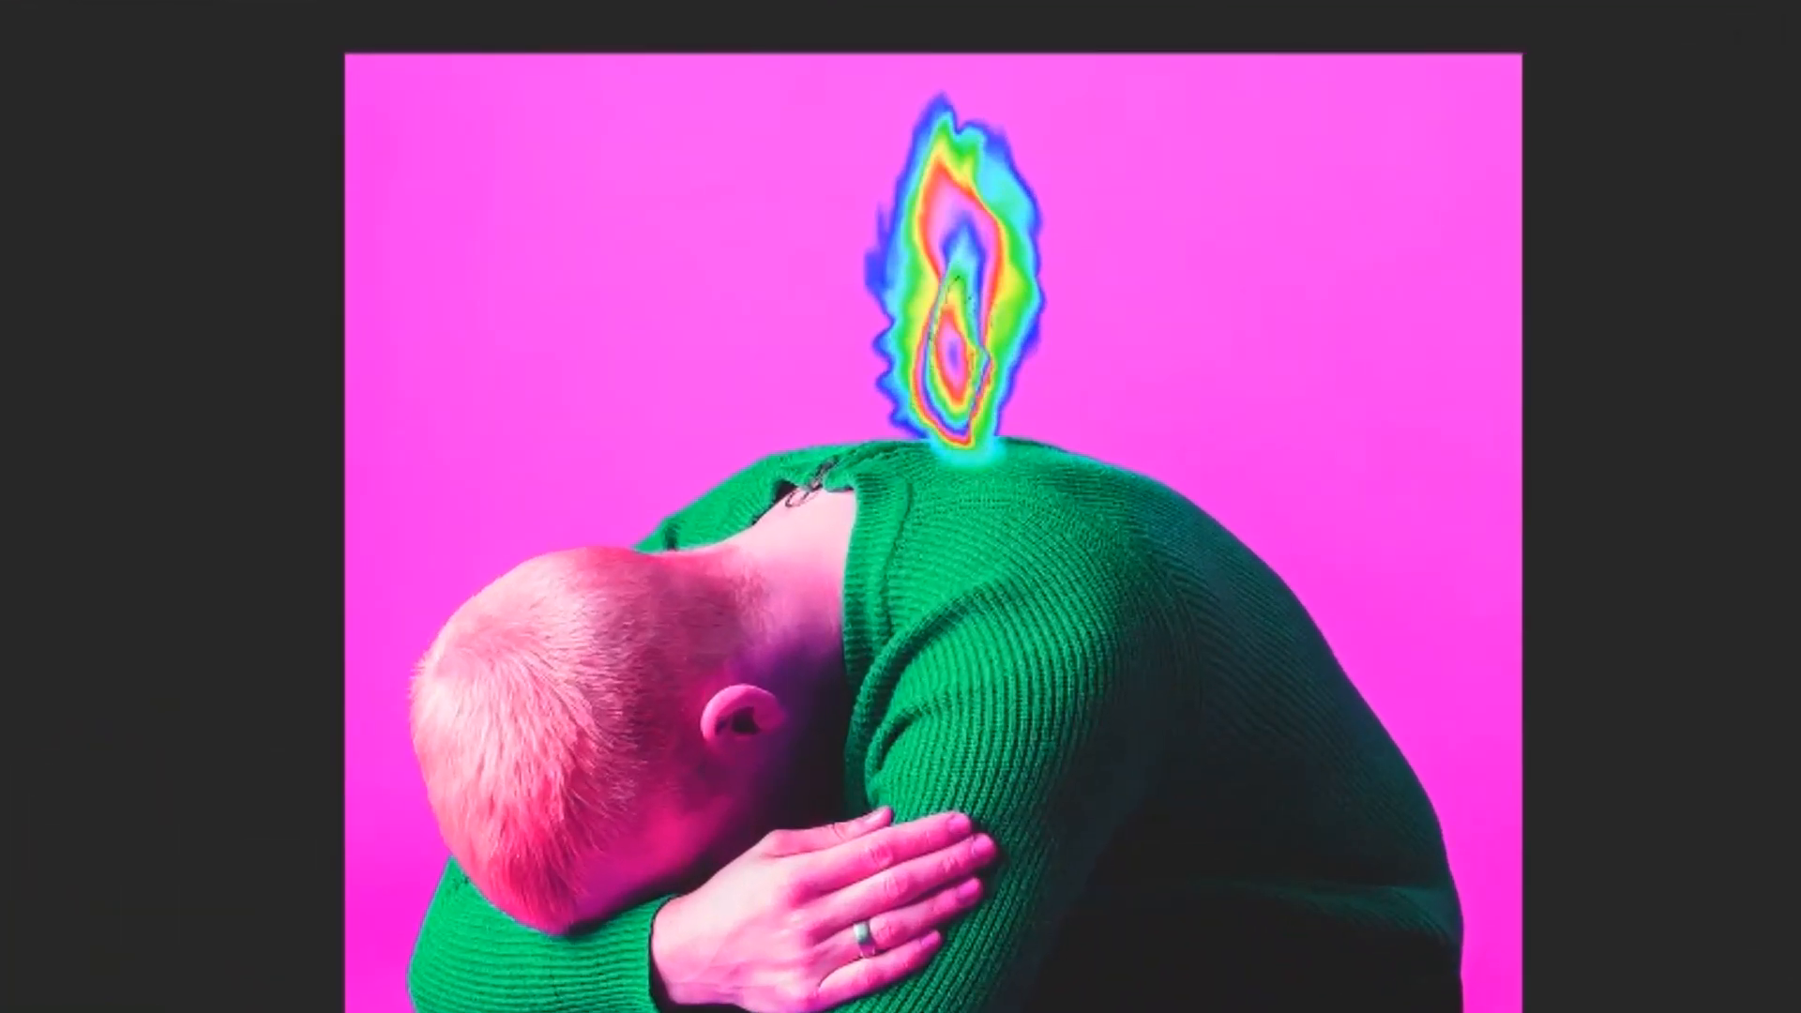
mouse_move(947, 188)
mouse_down()
mouse_move(984, 403)
mouse_move(1022, 469)
mouse_move(1224, 596)
mouse_up()
mouse_move(942, 131)
mouse_down()
mouse_move(938, 65)
mouse_move(1008, 197)
mouse_move(1018, 103)
mouse_move(971, 98)
mouse_move(956, 164)
mouse_move(948, 20)
mouse_up()
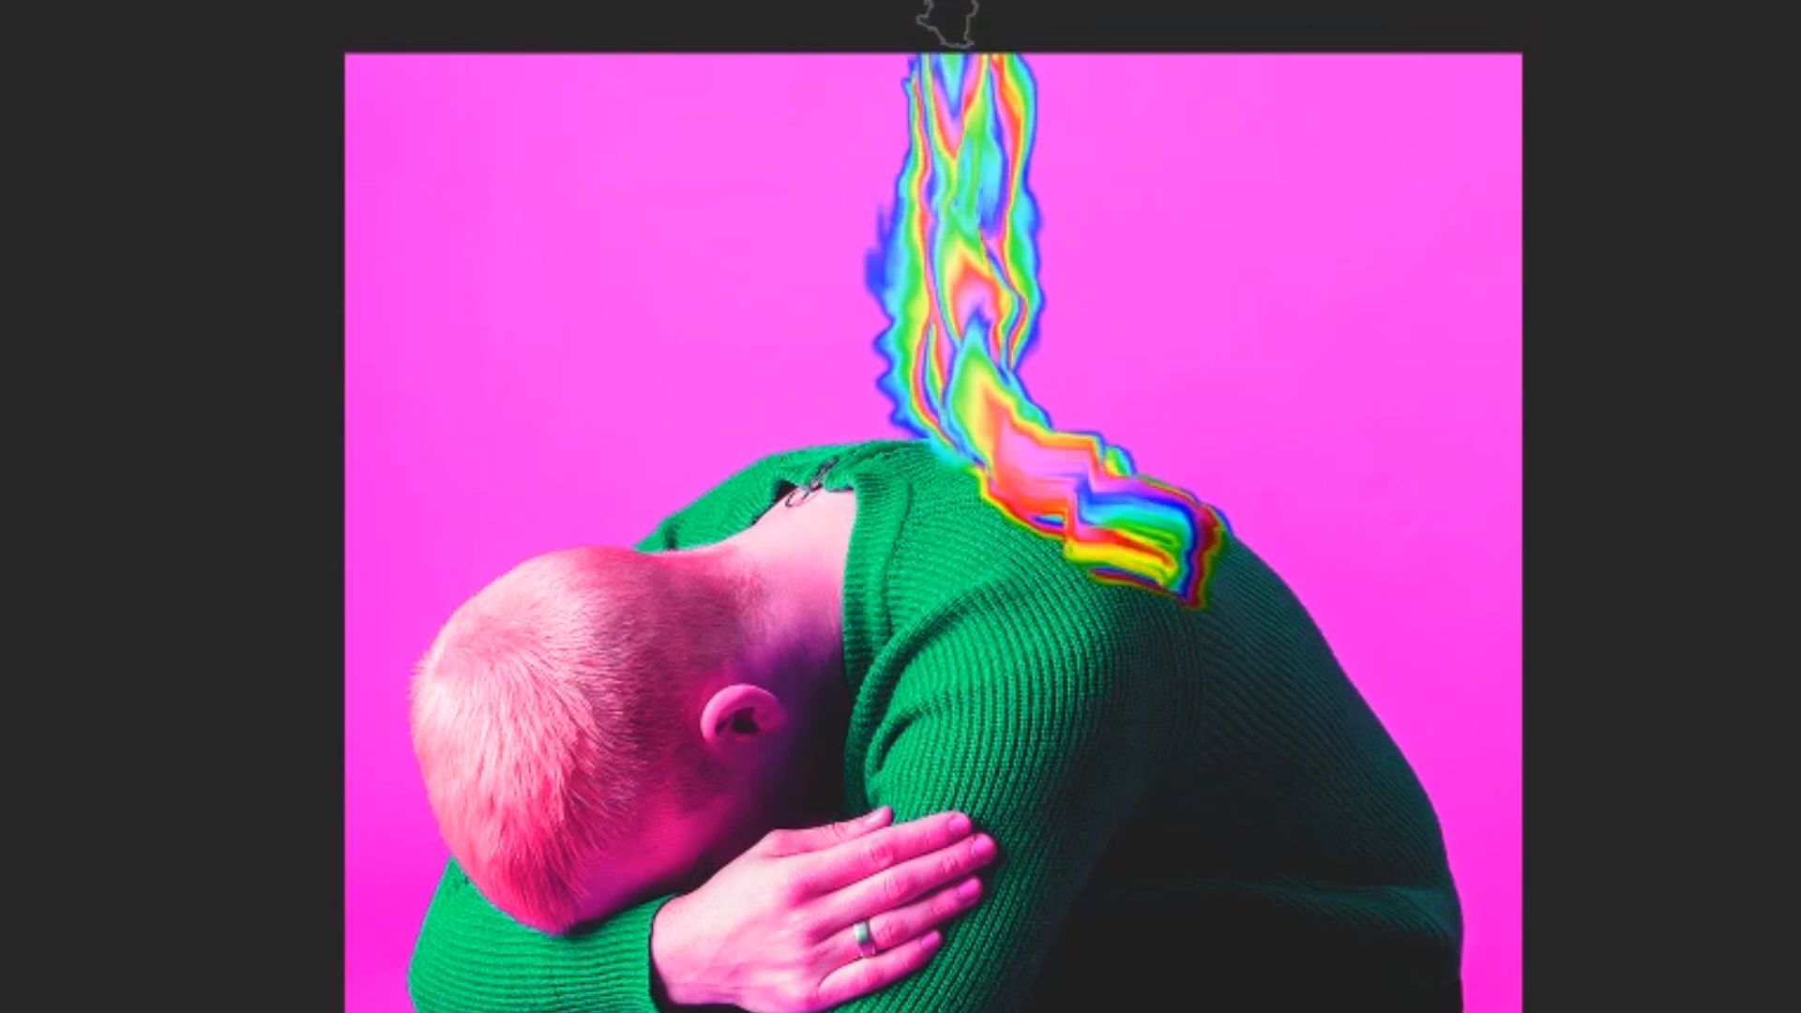
mouse_move(905, 290)
mouse_down()
mouse_move(999, 403)
mouse_move(975, 544)
mouse_up()
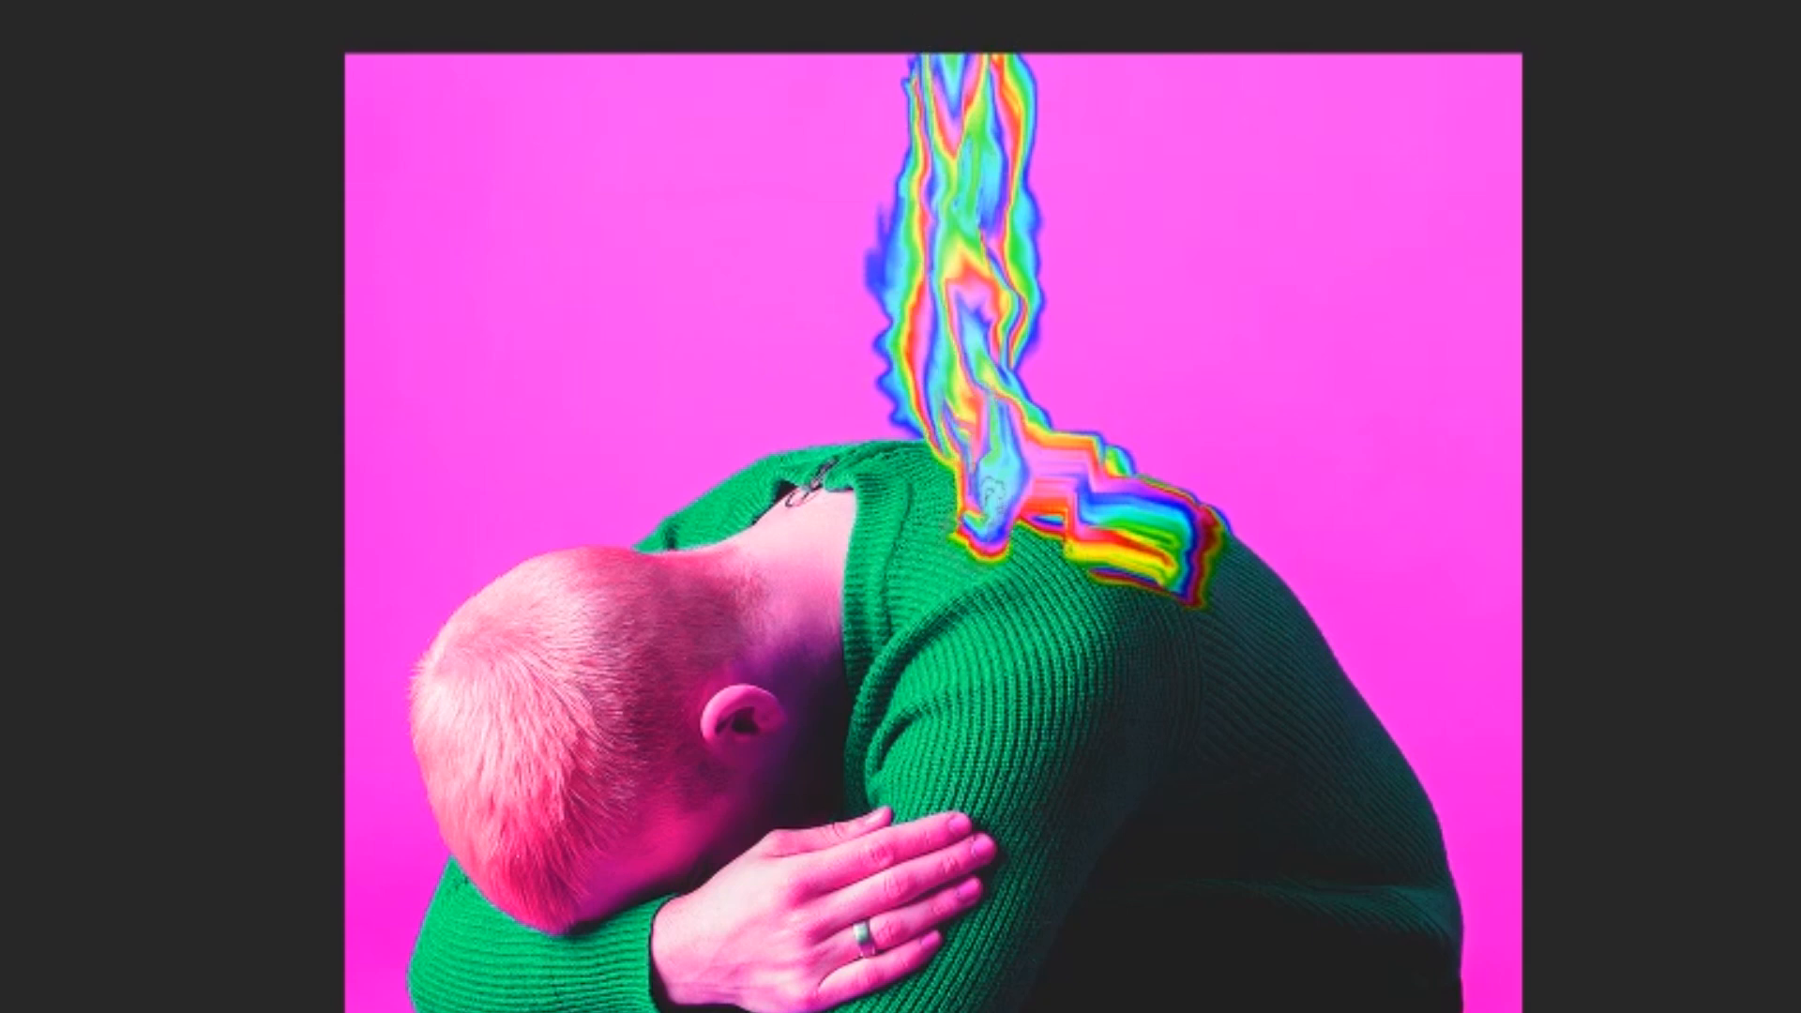
mouse_move(938, 338)
mouse_down()
mouse_move(900, 441)
mouse_move(844, 507)
mouse_move(732, 563)
mouse_move(680, 619)
mouse_move(568, 605)
mouse_move(576, 586)
mouse_move(528, 597)
mouse_up()
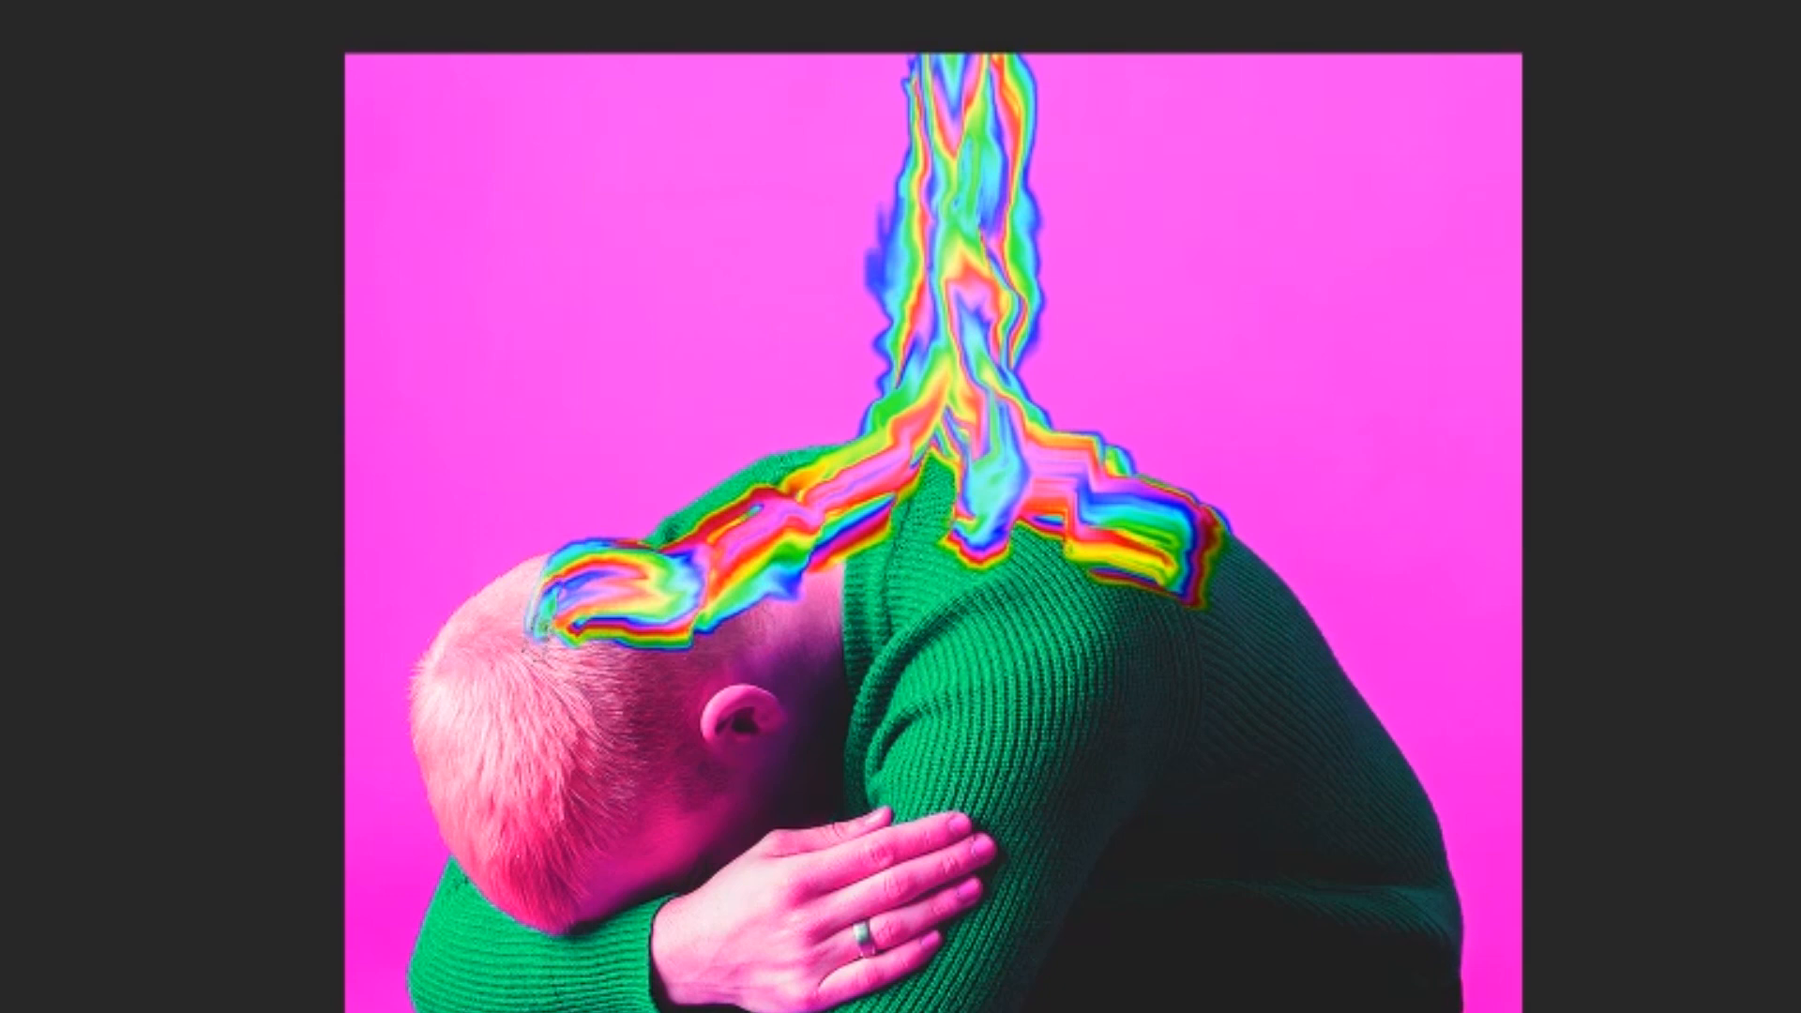
drag(540, 652, 518, 713)
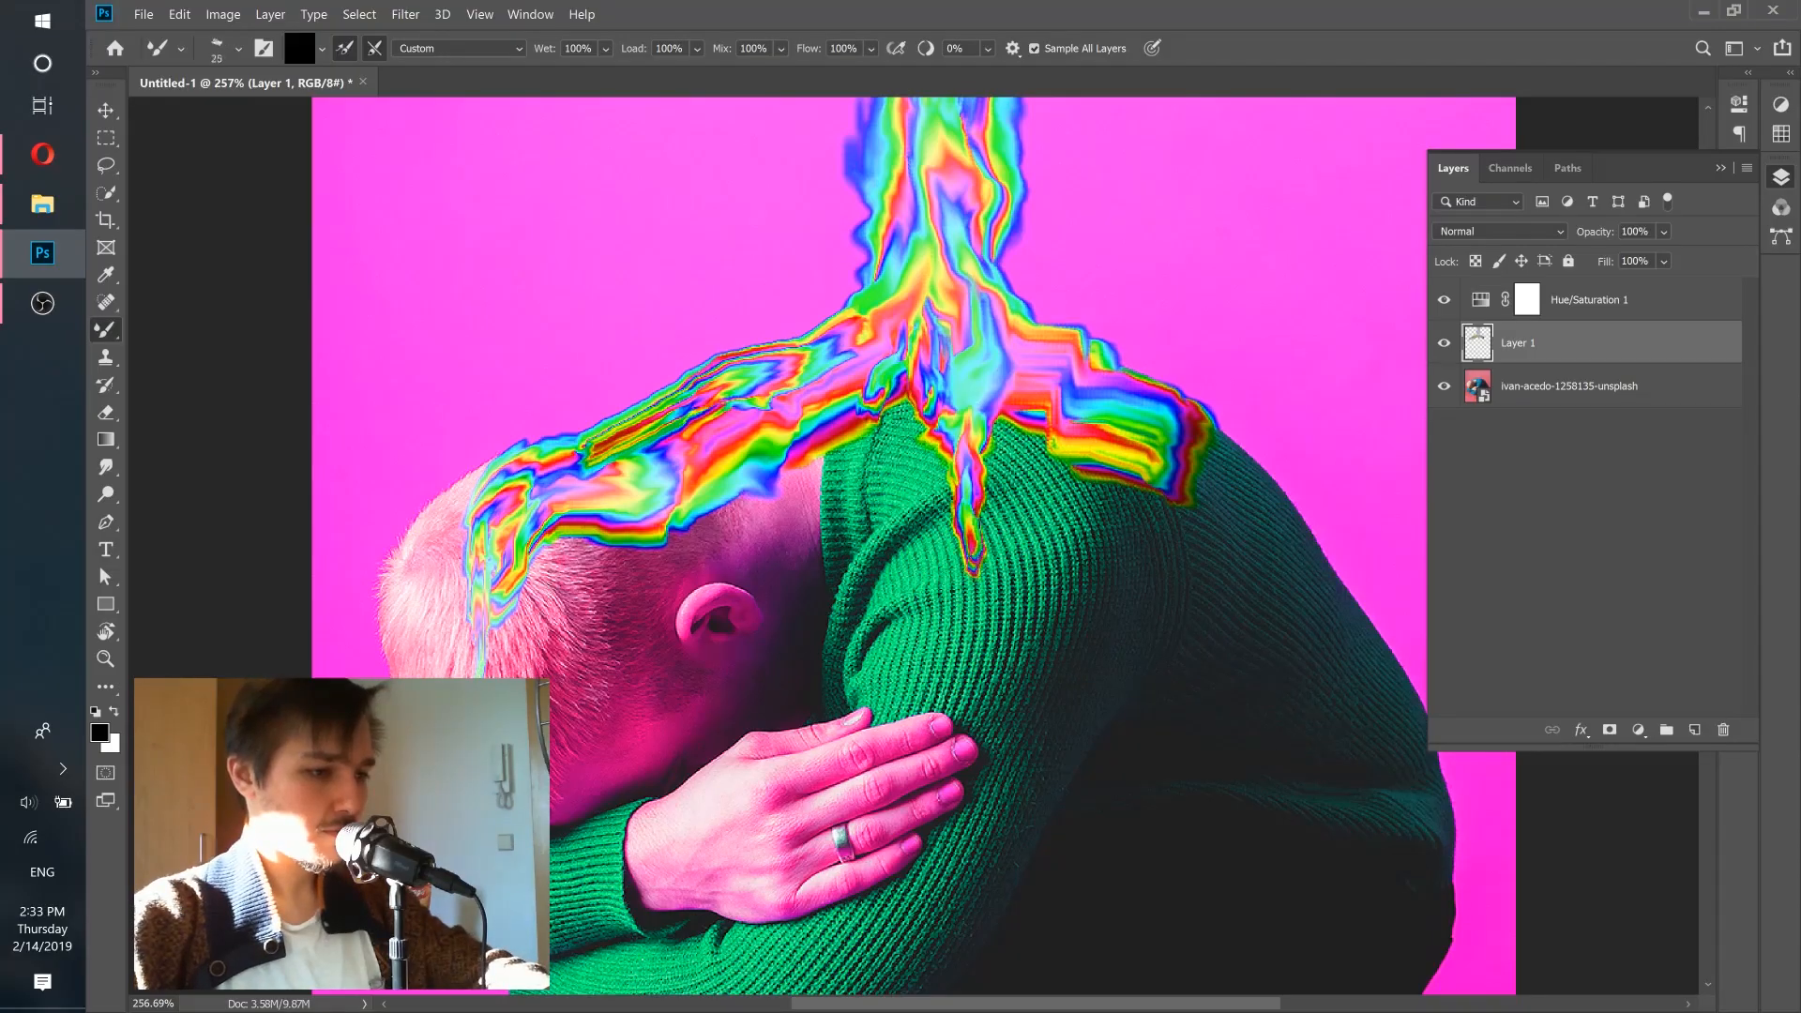
Paint thin drips running down the sweater from the shoulder and back paint with a 25 px Mixer Brush.
mouse_move(1140, 452)
mouse_down()
mouse_move(1200, 551)
mouse_move(1231, 484)
mouse_move(1210, 553)
mouse_up()
key(bracketleft)
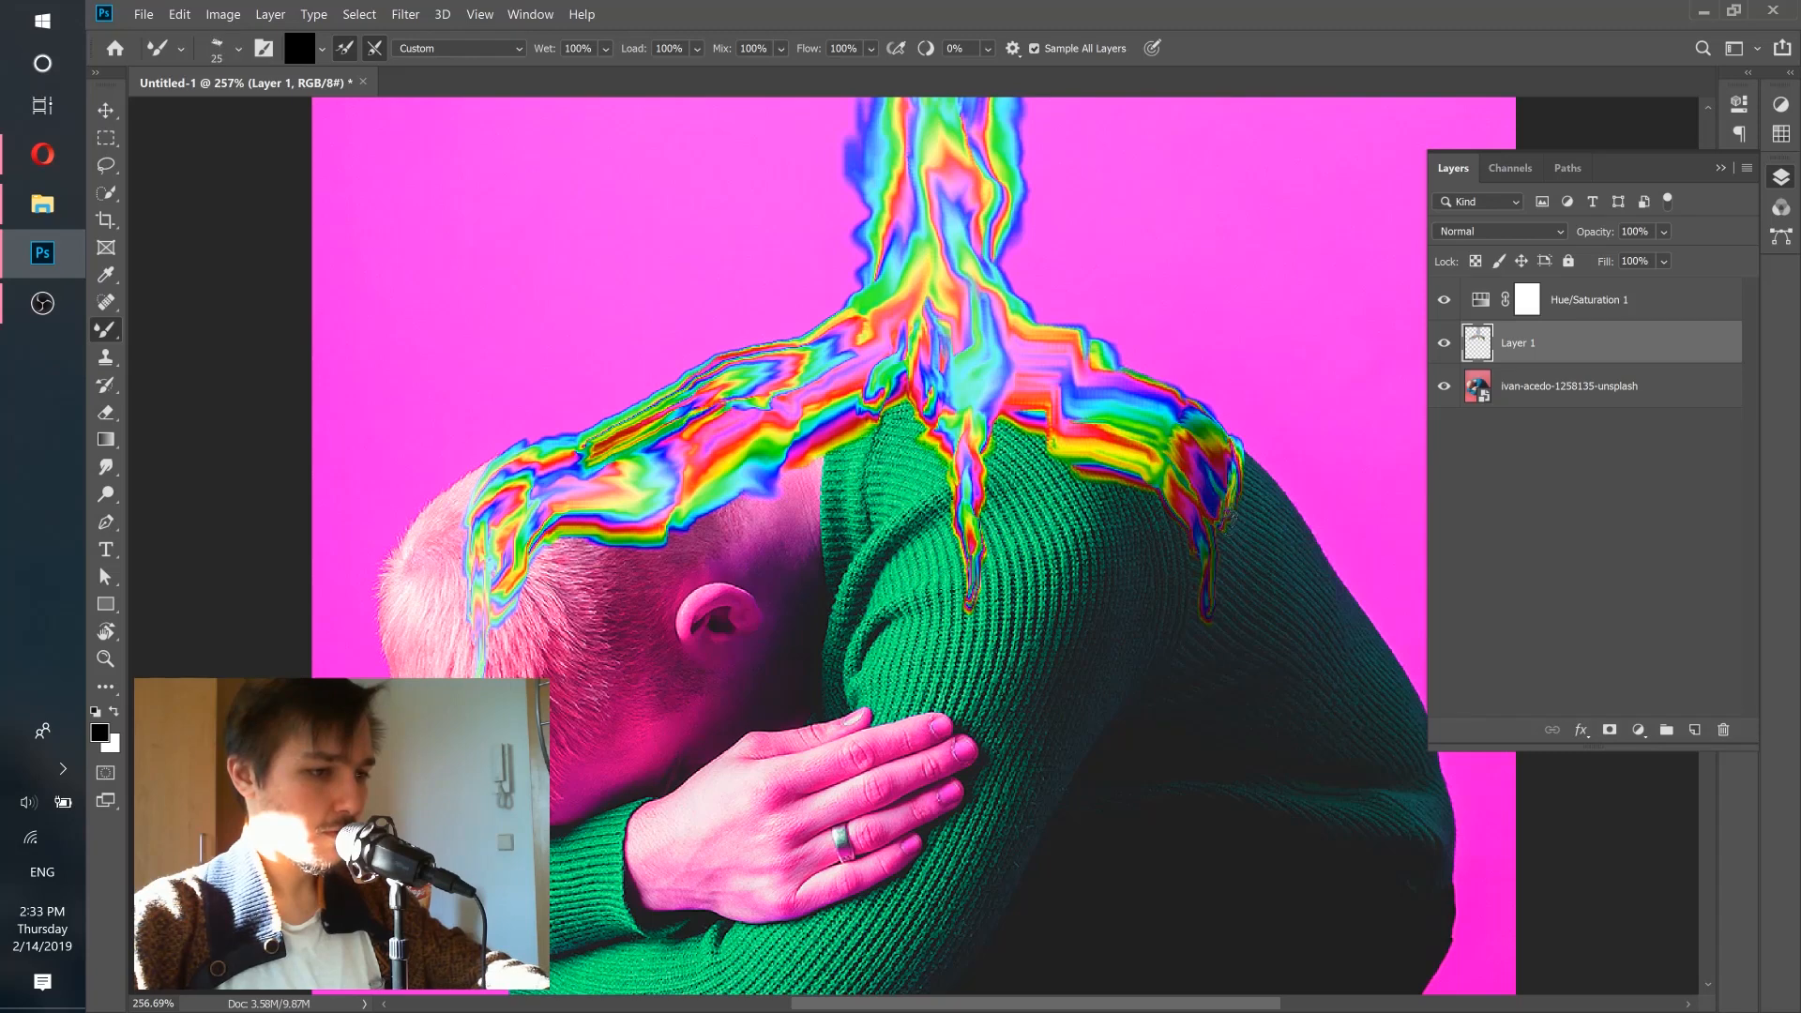
scroll(910, 428, down, 3)
scroll(910, 429, up, 2)
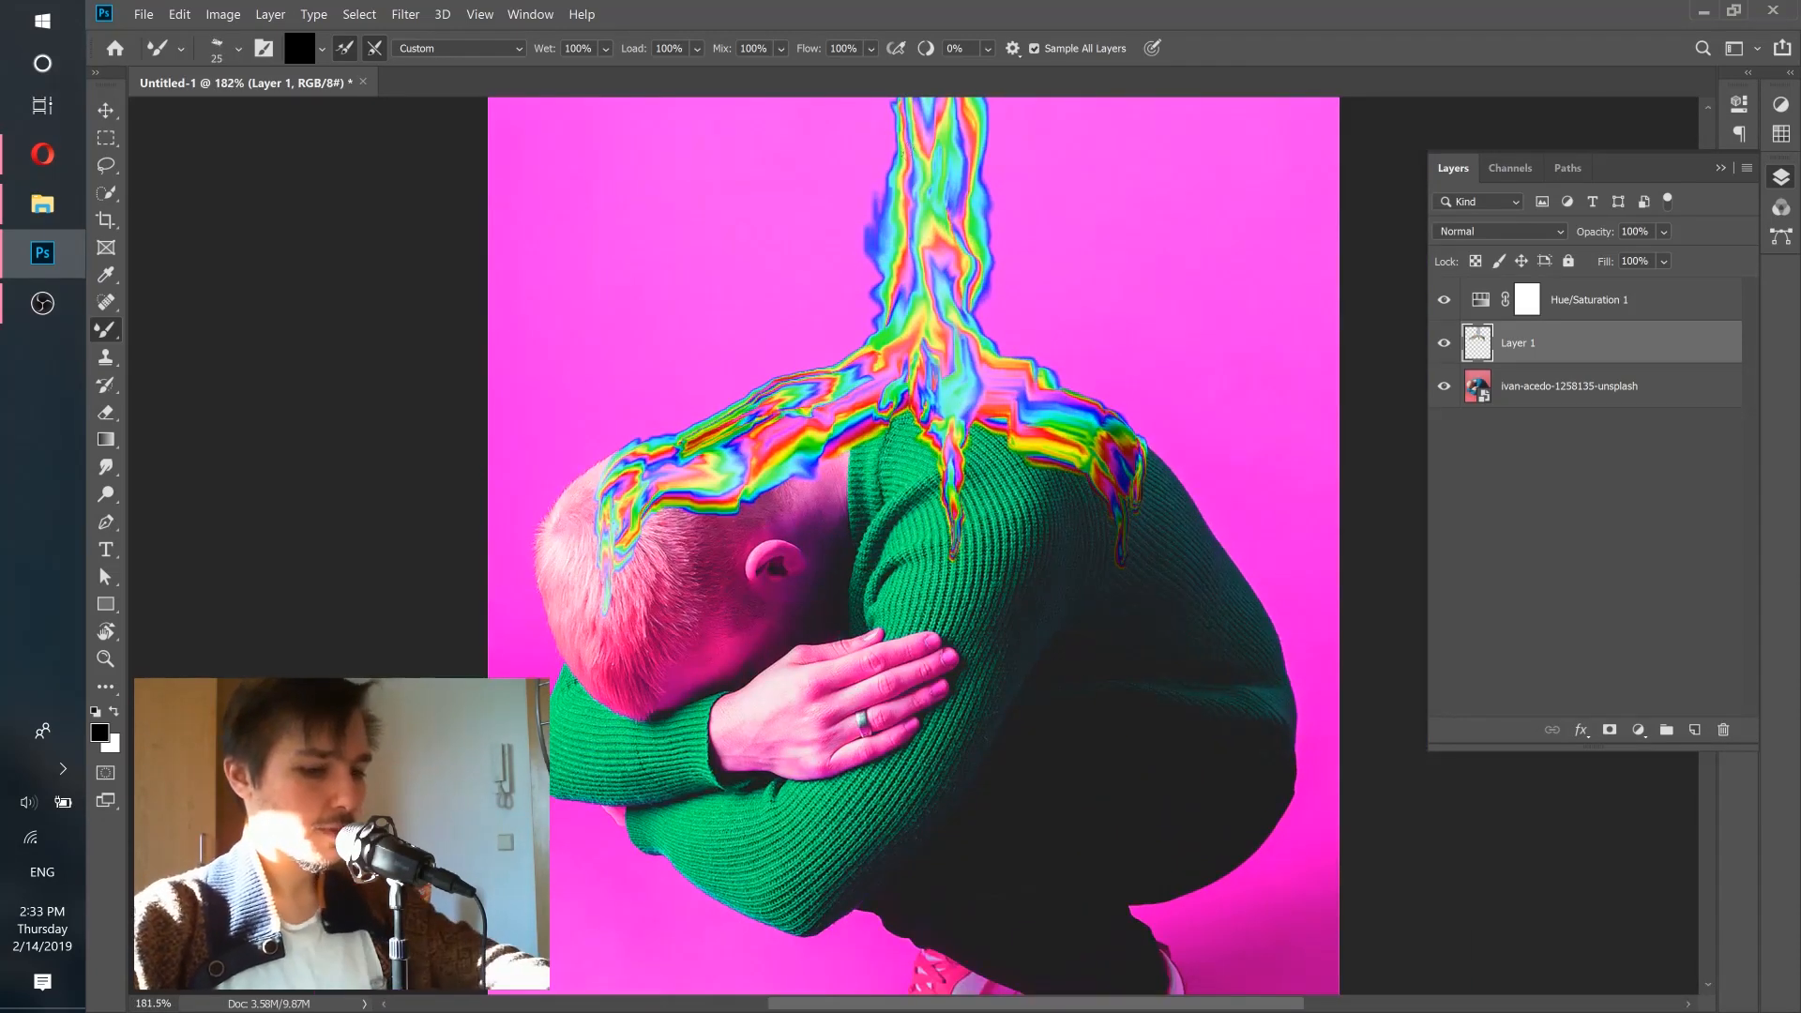
Enlarge the Mixer Brush to 80 px and widen the falling rainbow column on its right side.
key(bracketright)
key(bracketright)
key(bracketright)
key(bracketright)
key(bracketright)
key(bracketright)
key(bracketright)
key(bracketright)
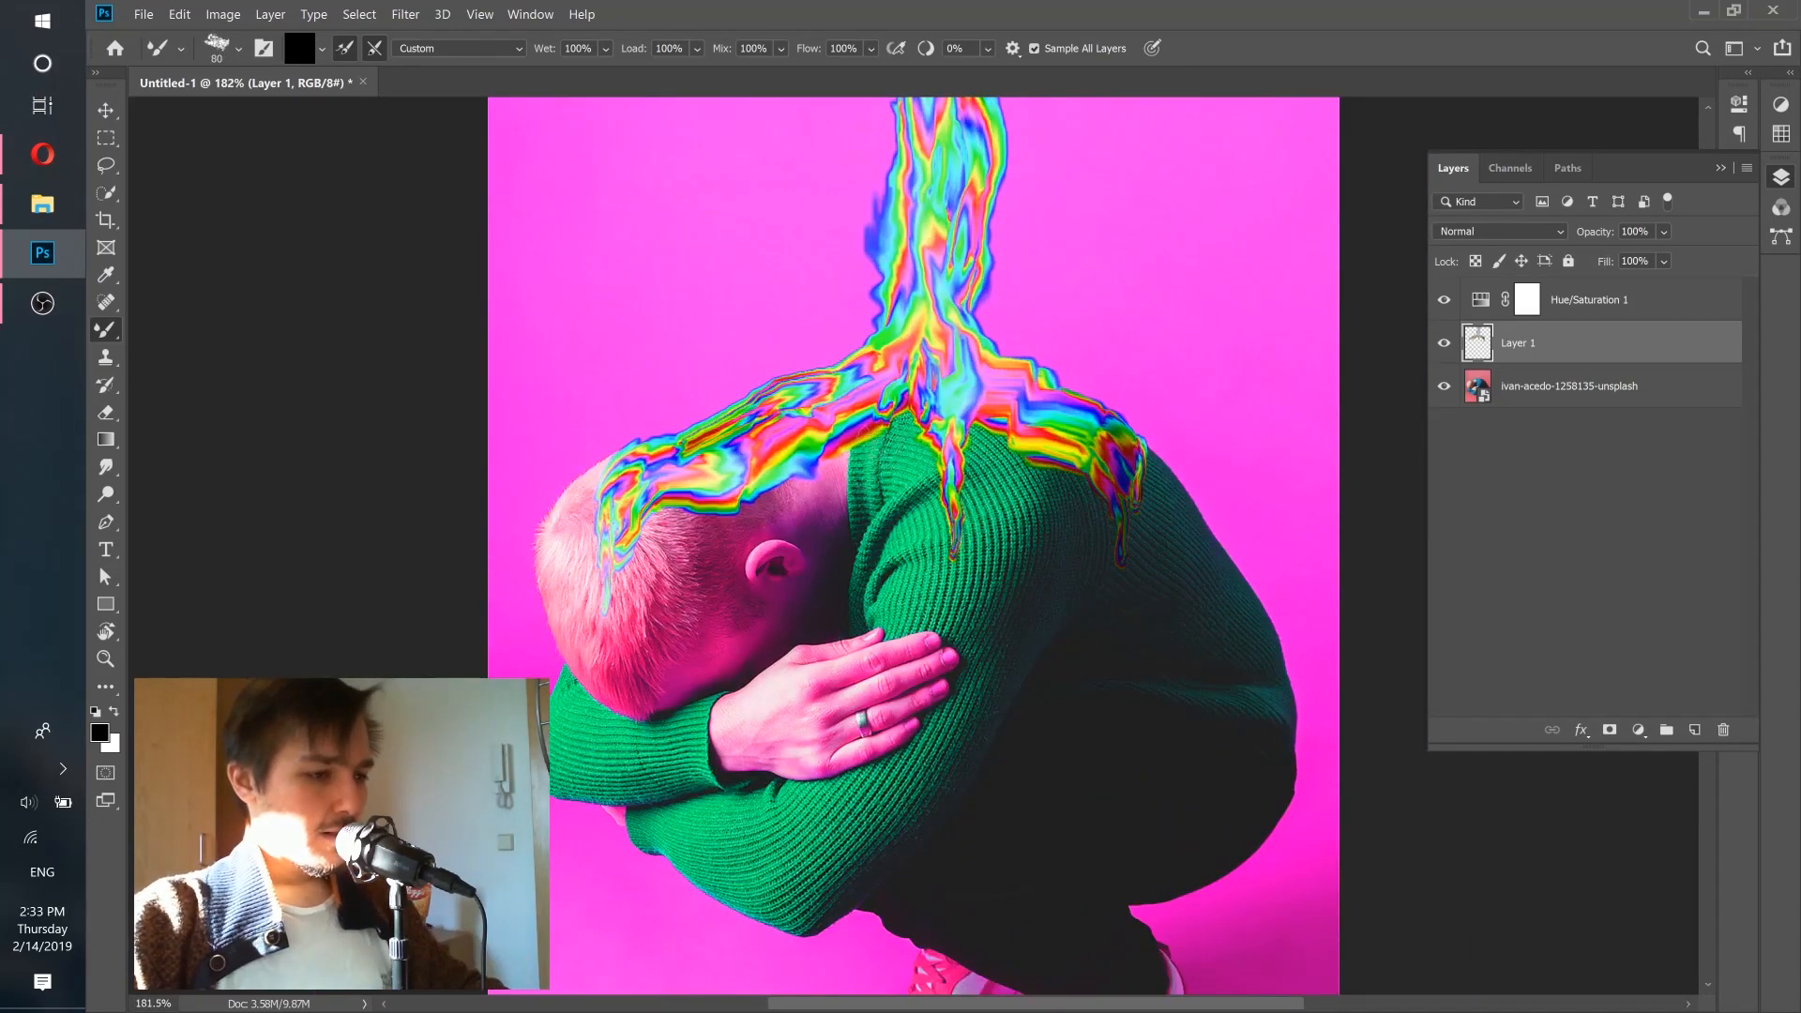
Paint drips down the head and extend the paint over its outer edge, using Mixer Brush sizes of 35 px and 20 px.
key(bracketleft)
key(bracketleft)
key(bracketleft)
key(bracketleft)
key(bracketleft)
key(bracketleft)
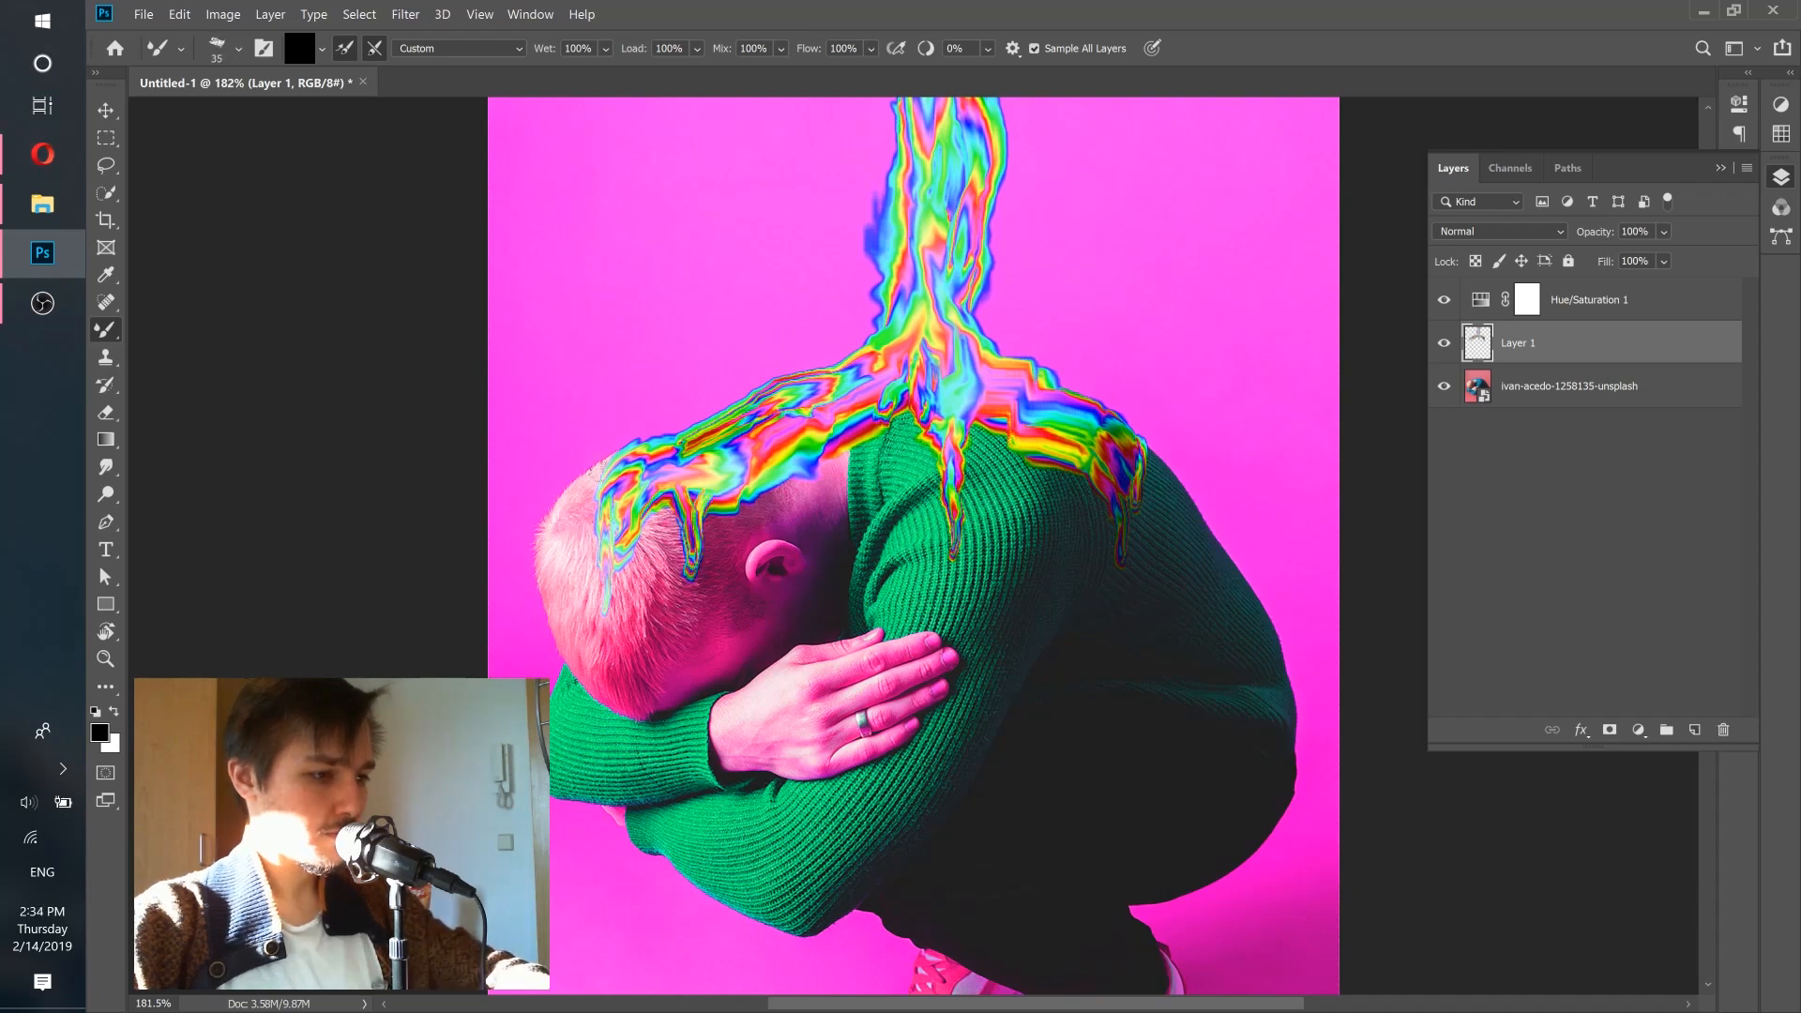
key(bracketleft)
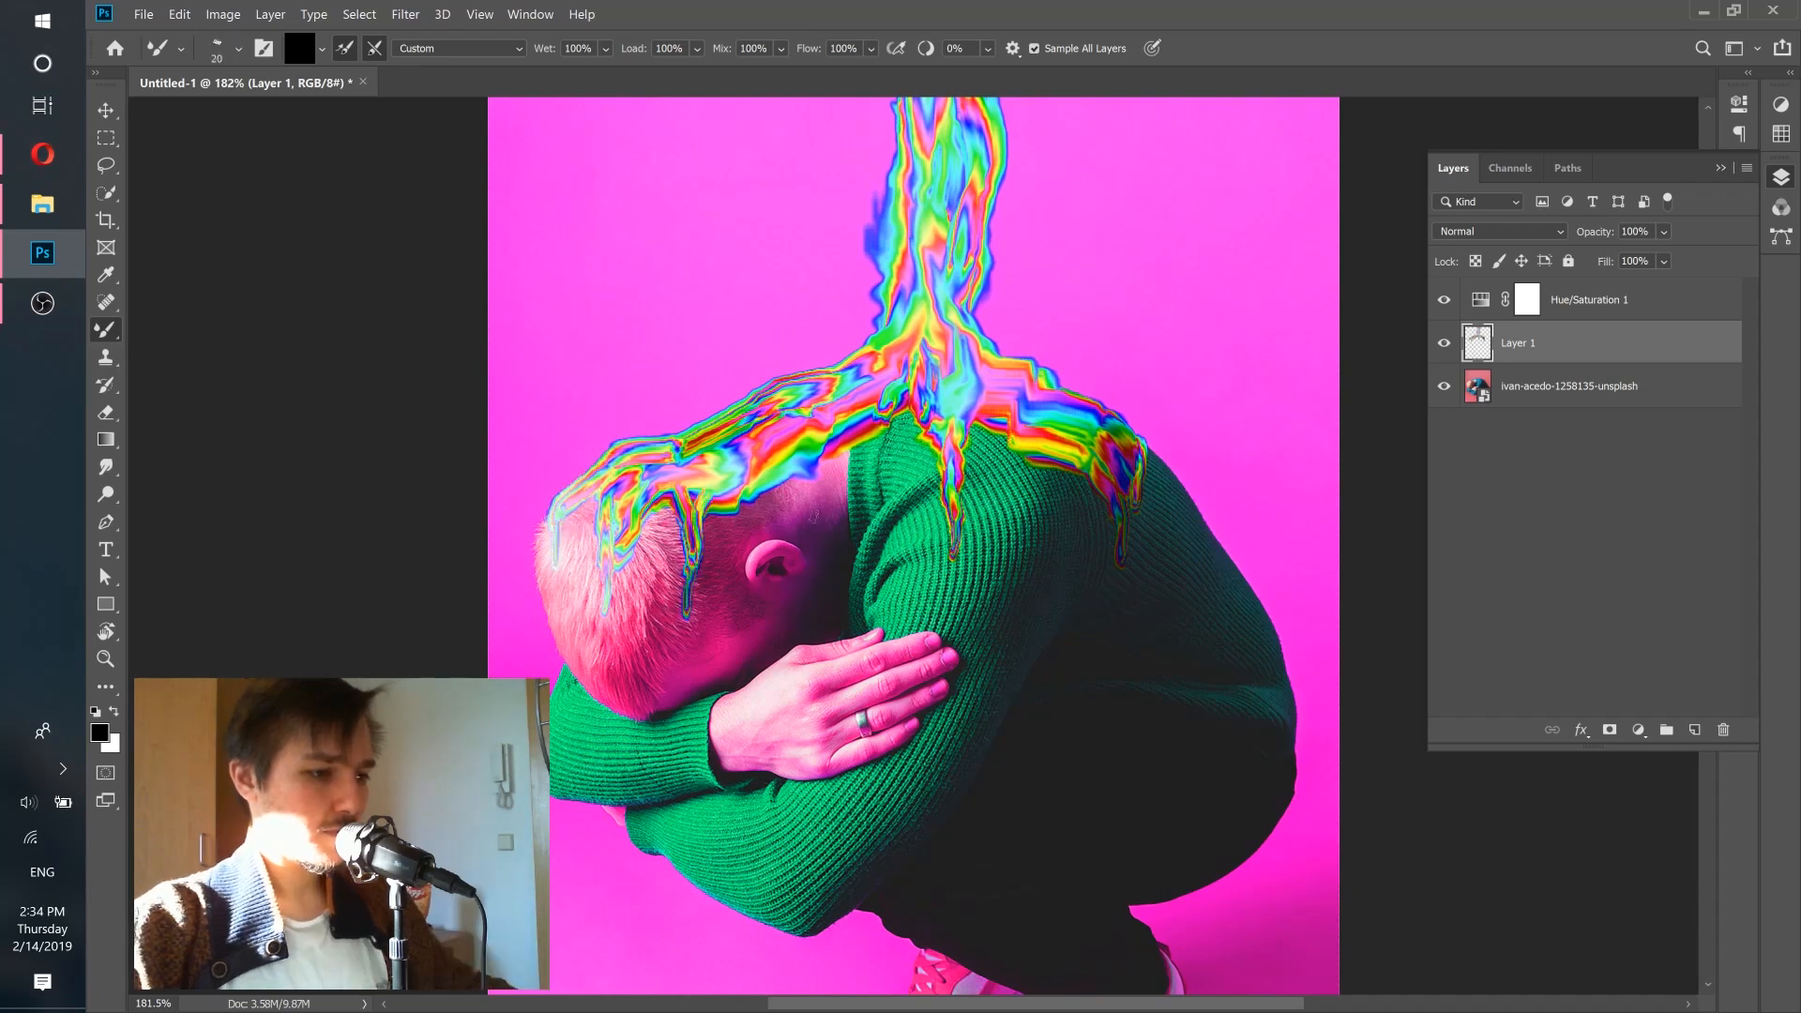
key(bracketright)
key(bracketright)
key(bracketright)
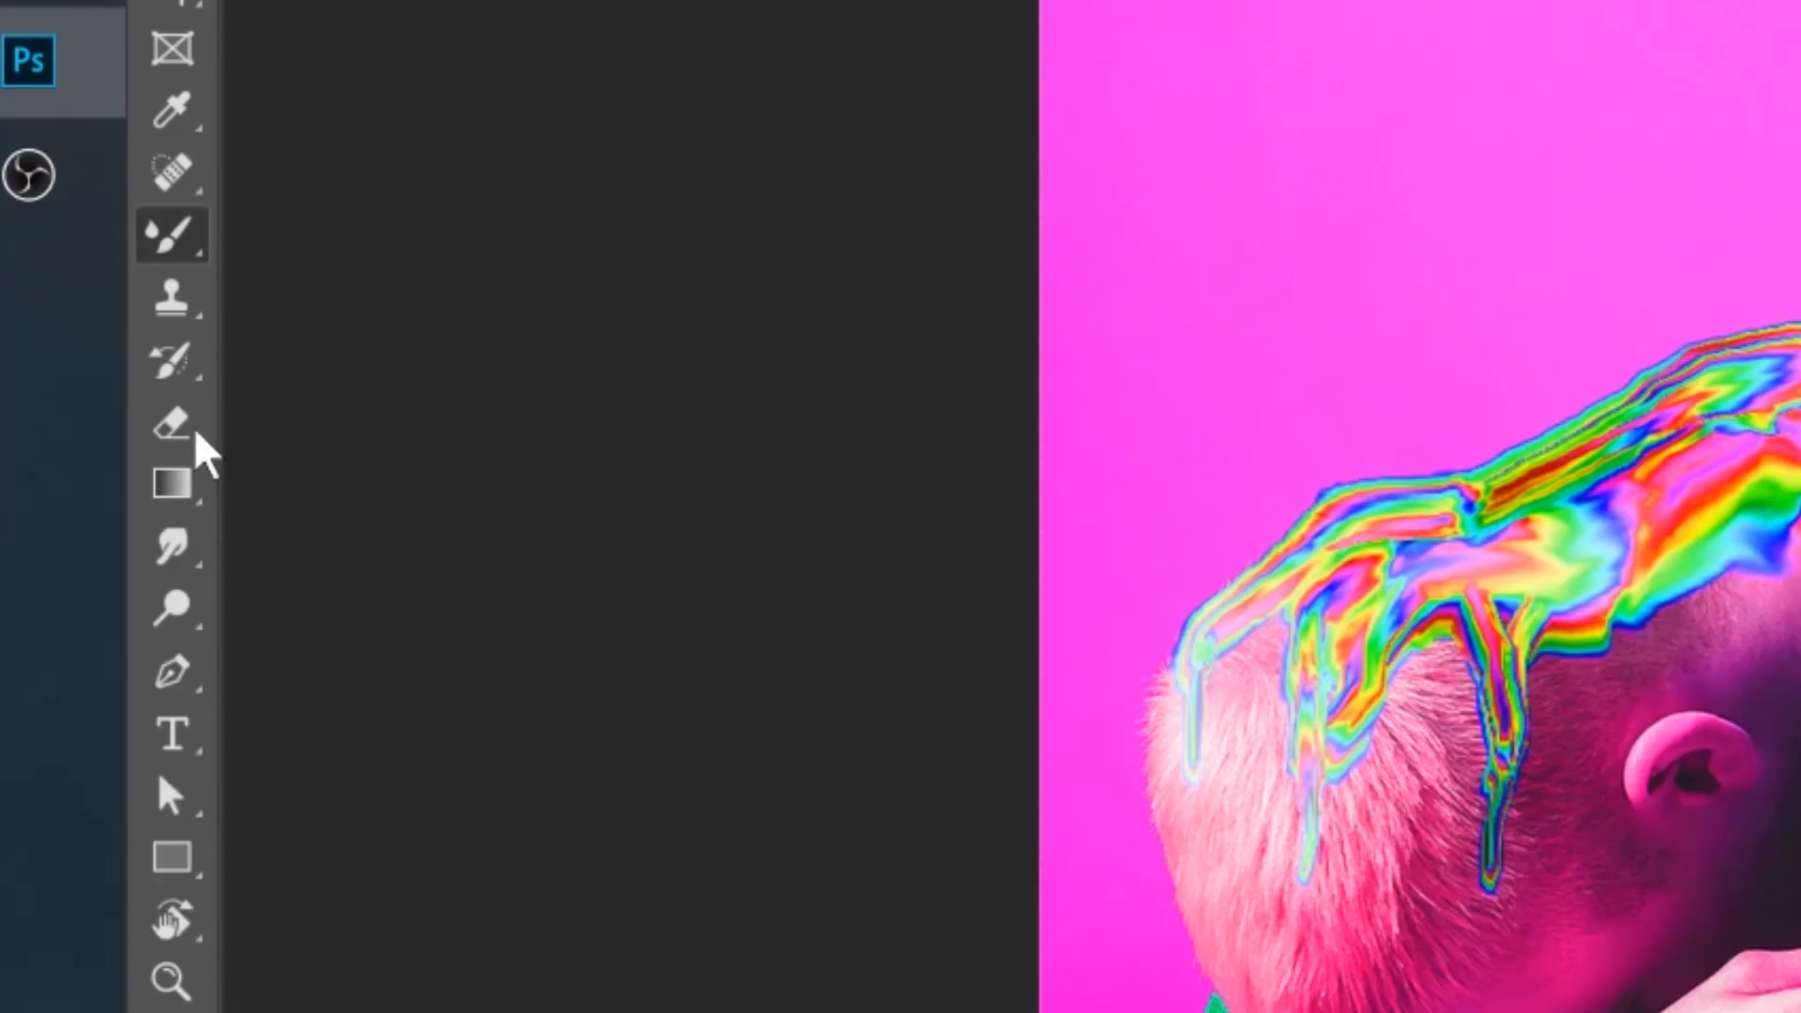
Choose the Eraser Tool and give it a hard round 50 px tip.
right_click(173, 423)
click(323, 436)
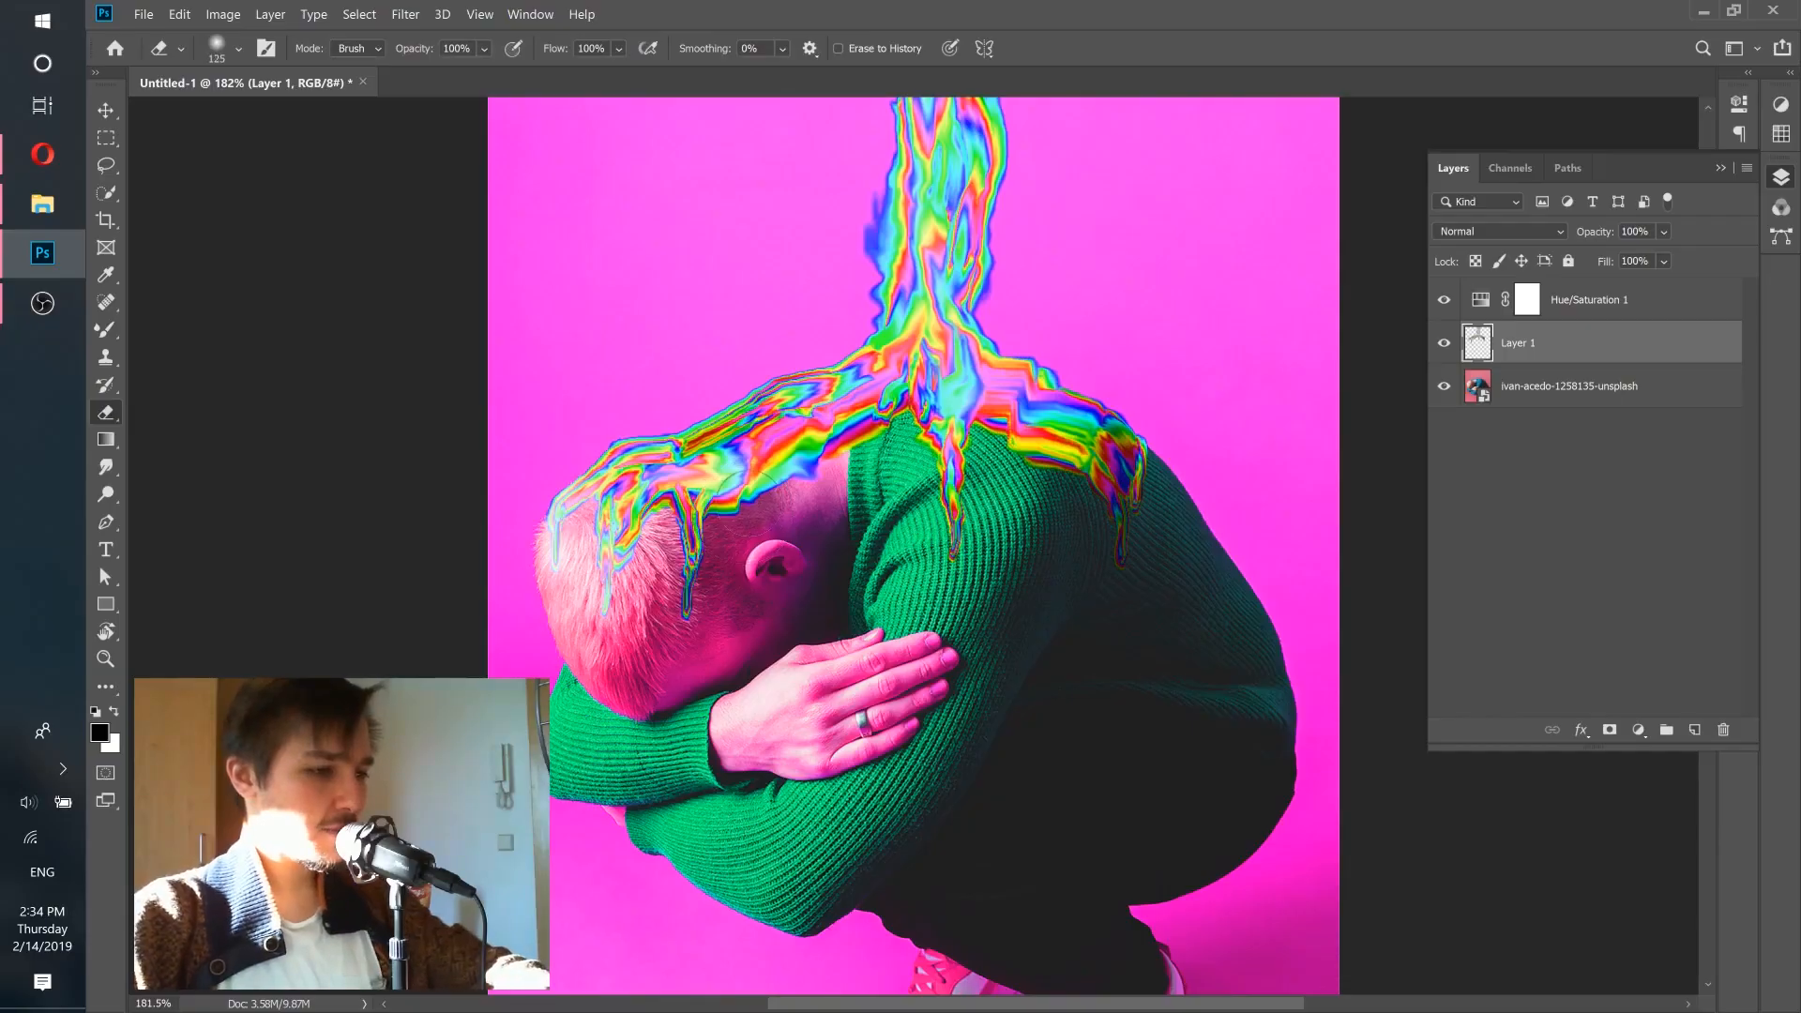
click(240, 49)
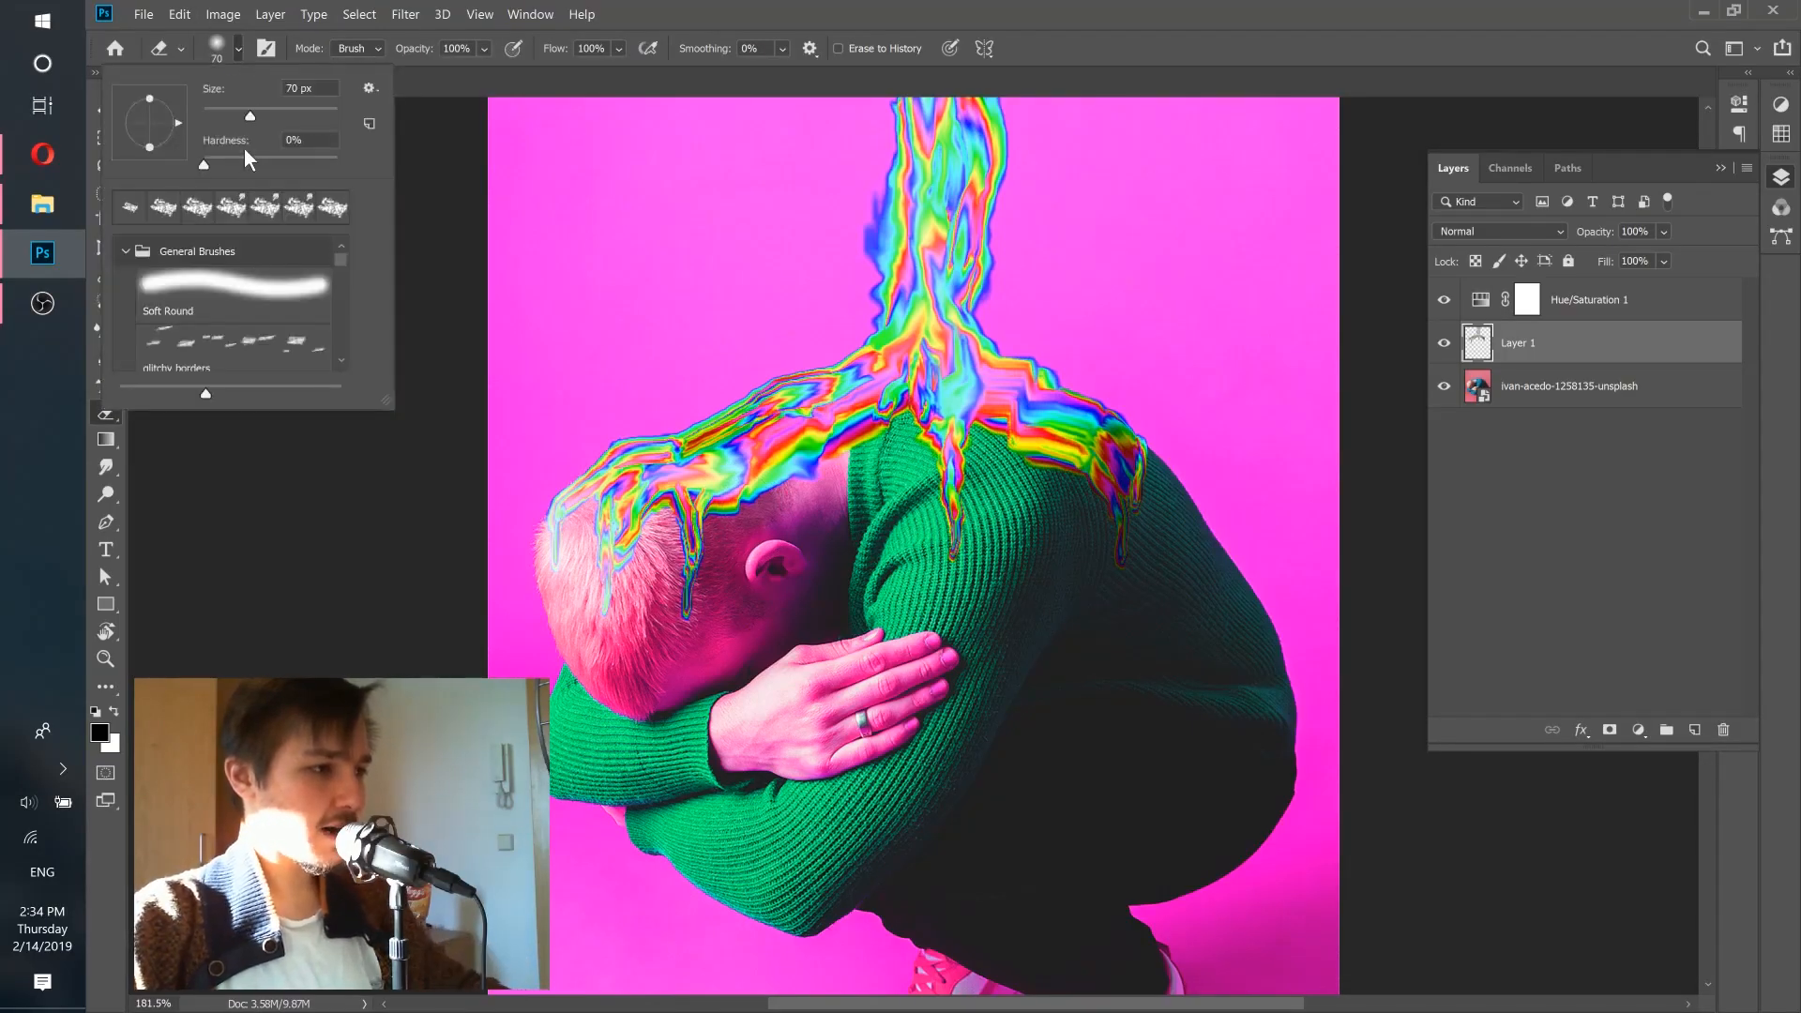
key(Return)
key(bracketleft)
key(bracketleft)
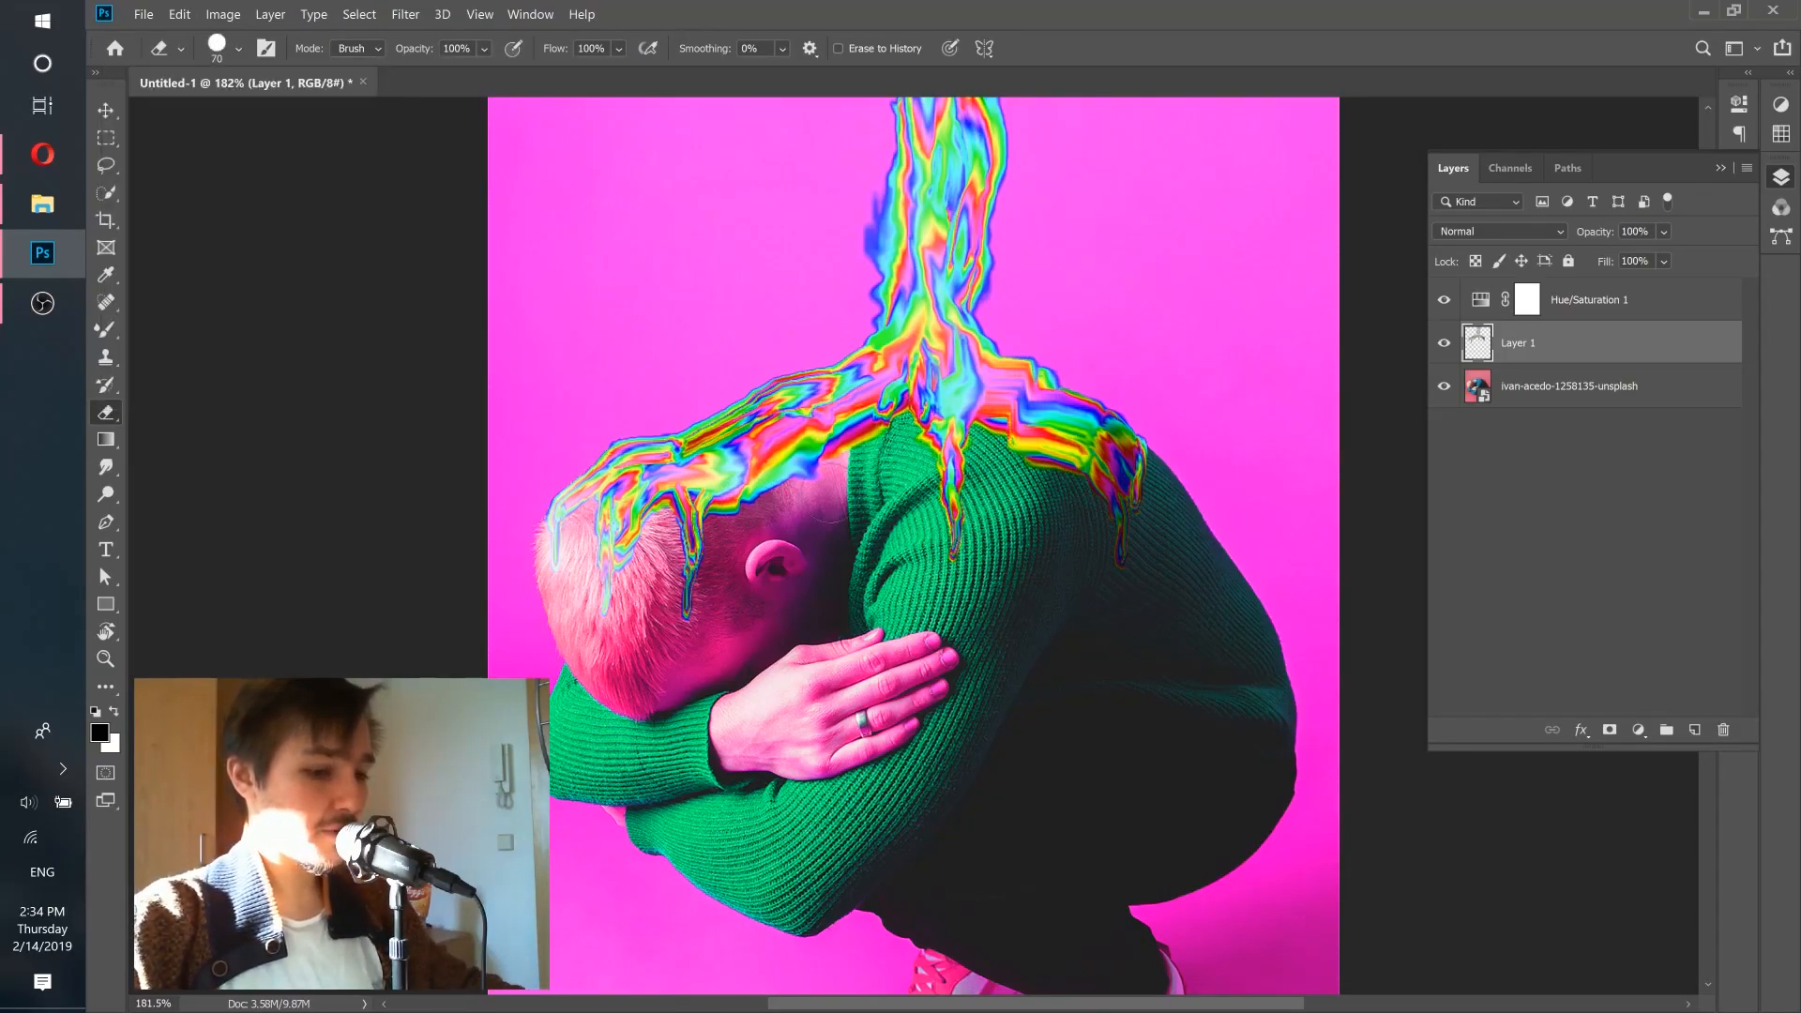
Compare with the reference artwork in the browser, and erase excess paint over the neck and along both sides of the falling column.
click(68, 164)
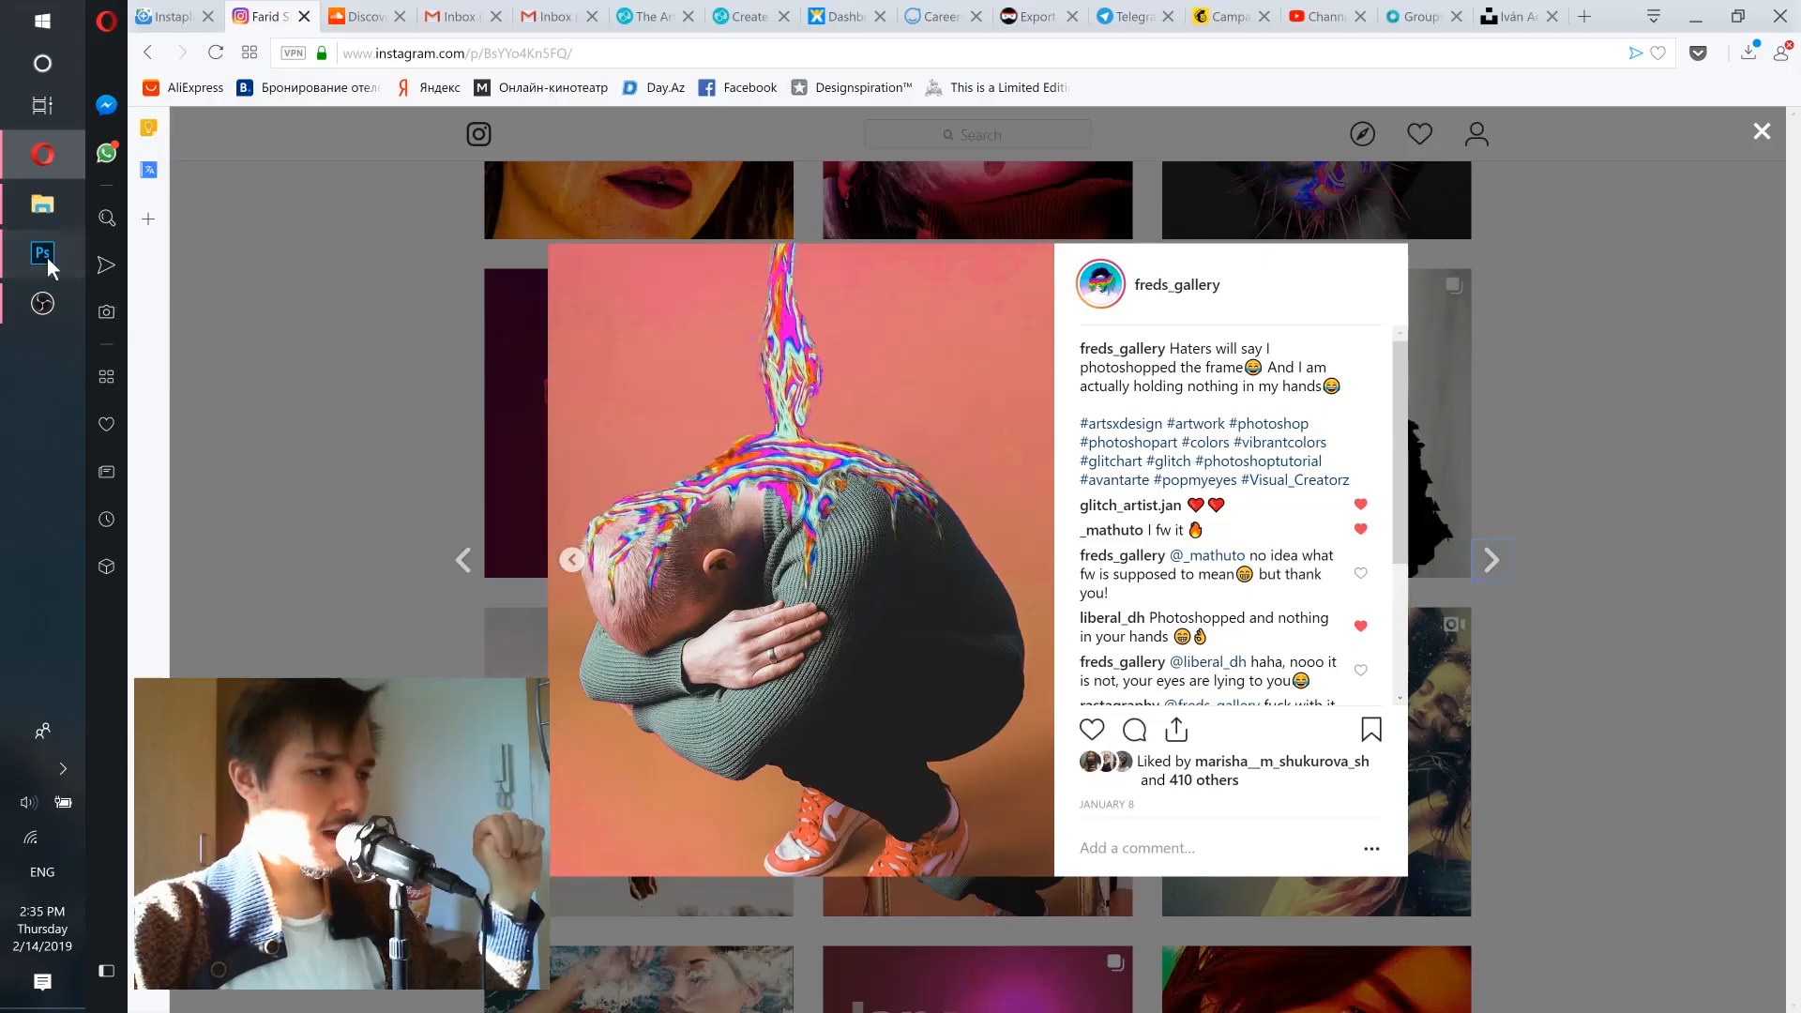
click(42, 253)
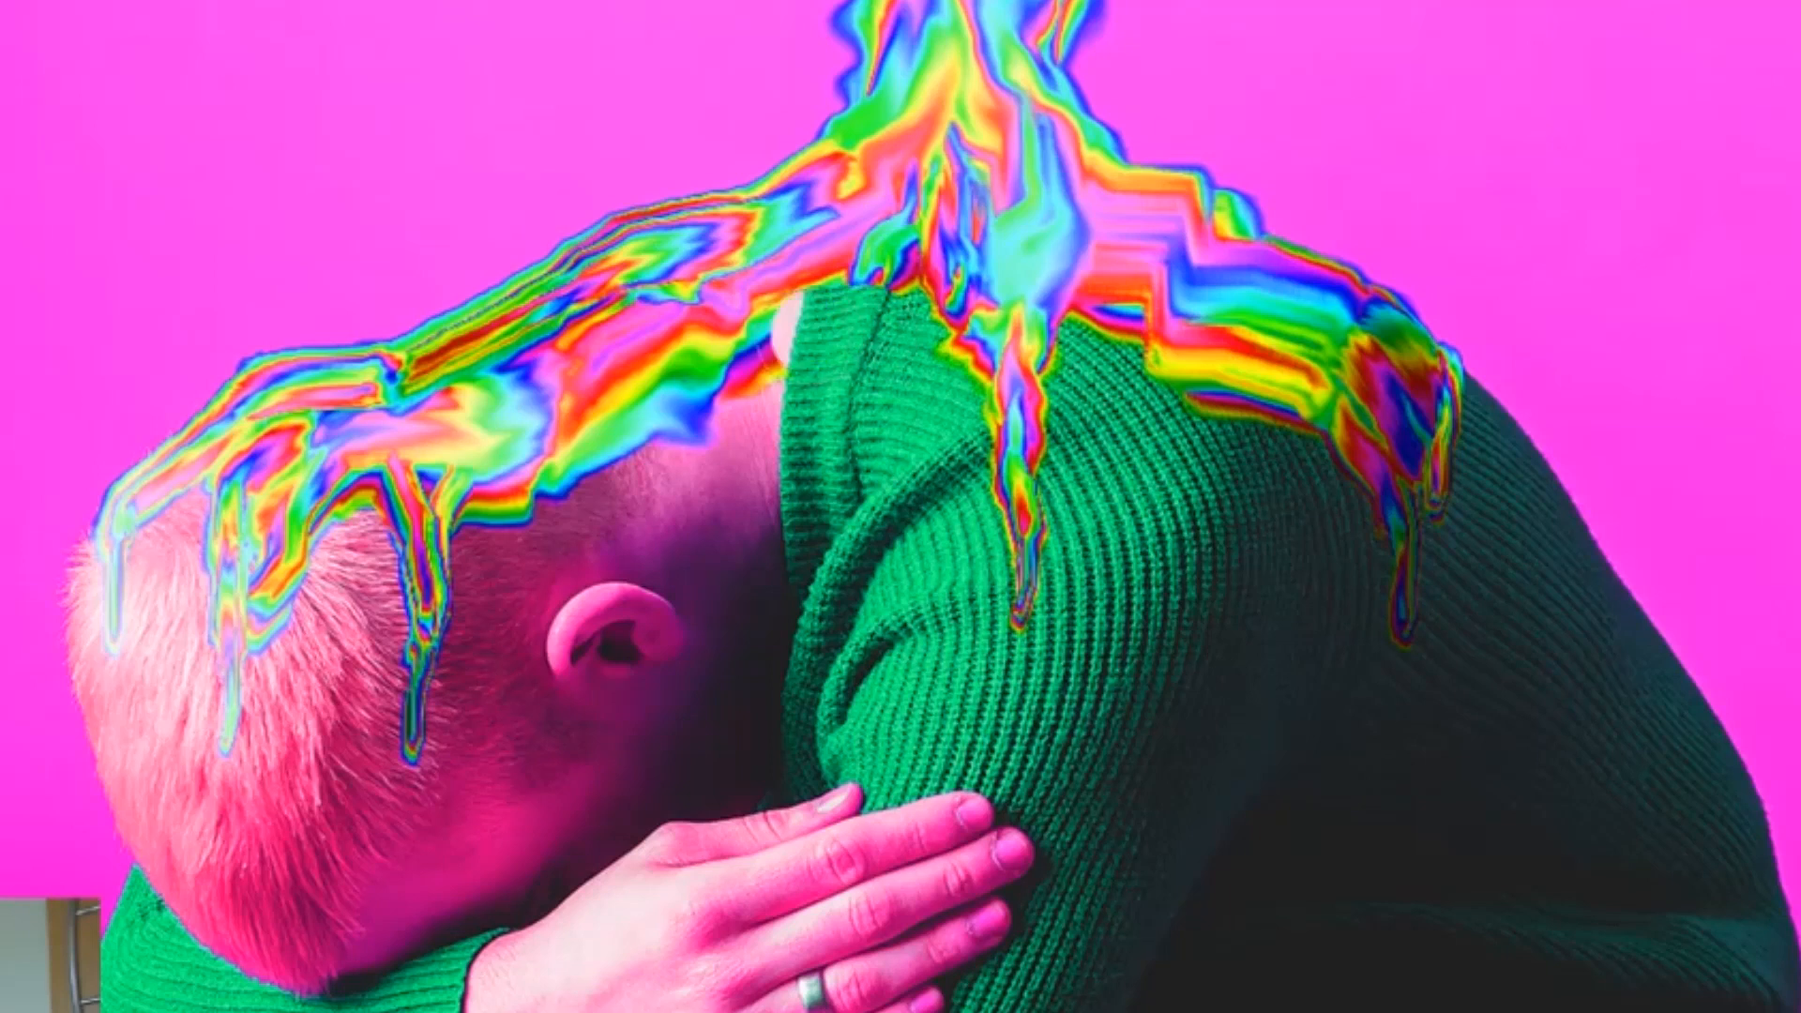
mouse_move(788, 324)
mouse_down()
mouse_move(638, 417)
mouse_move(557, 544)
mouse_move(741, 432)
mouse_move(703, 478)
mouse_move(591, 495)
mouse_move(520, 533)
mouse_move(537, 488)
mouse_move(659, 414)
mouse_up()
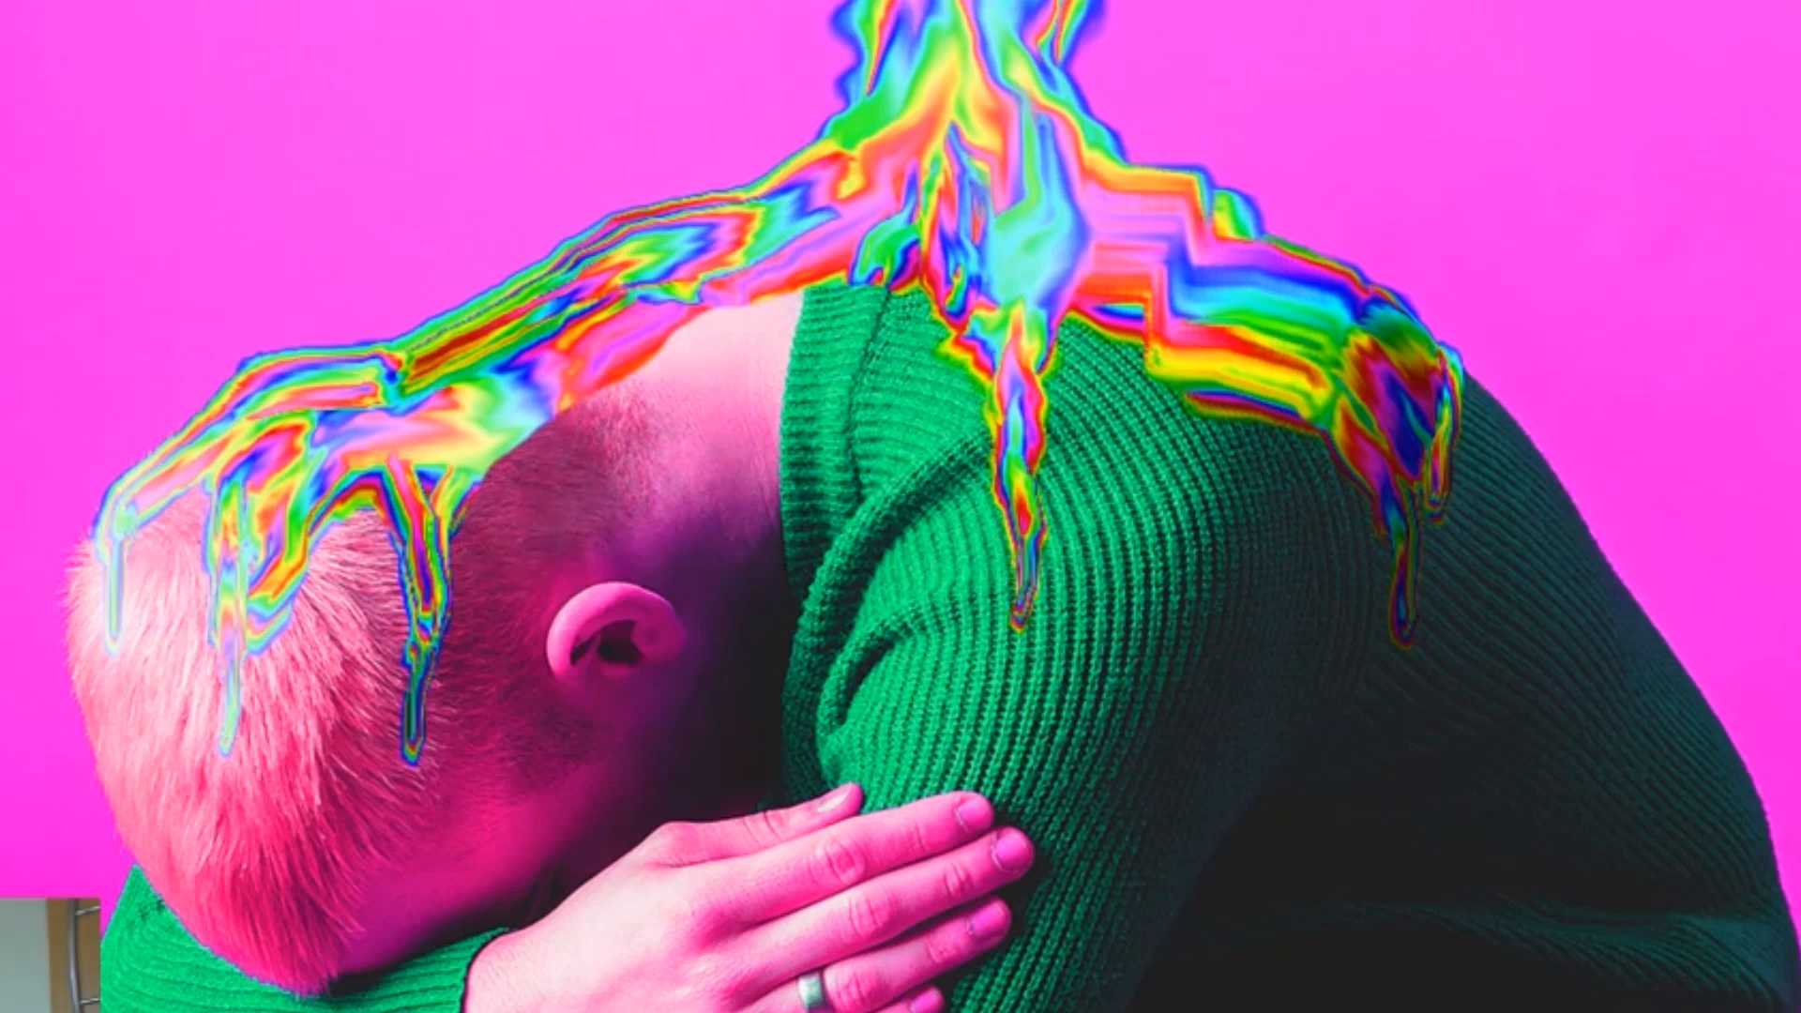
scroll(900, 507, up, 3)
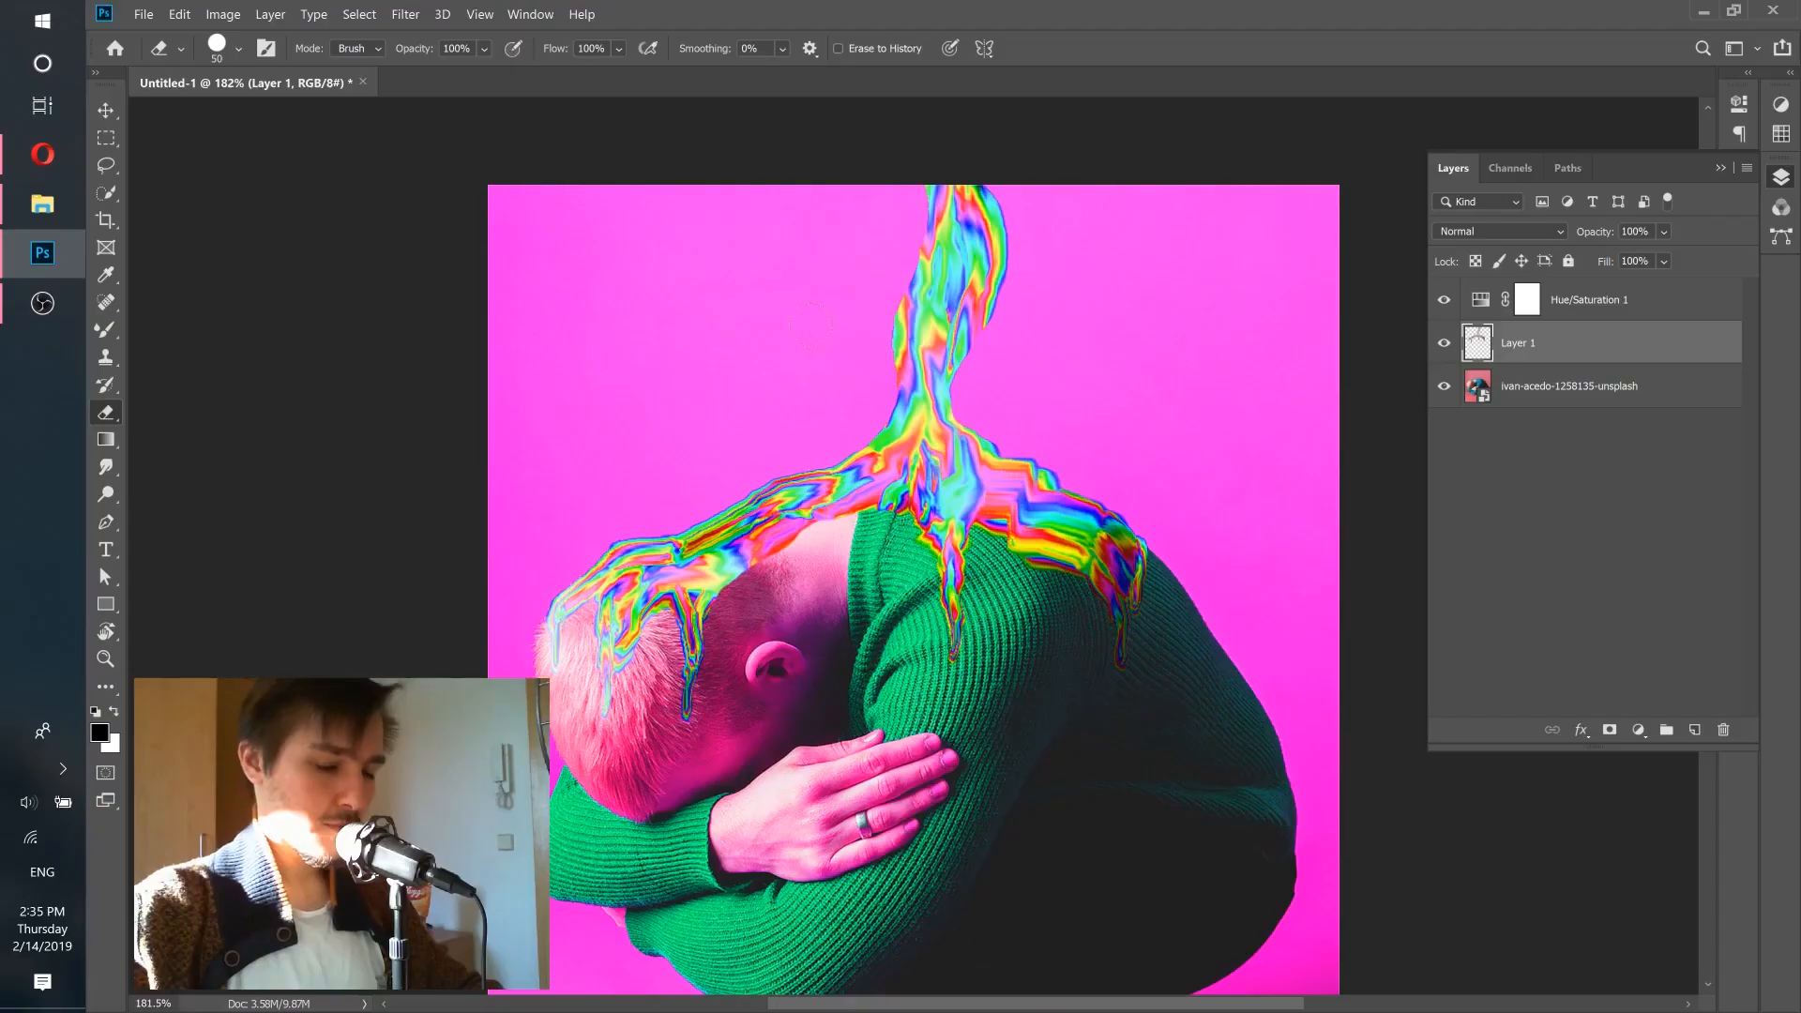
Rework the erased edges above the neck and along the falling column with the 35 px Mixer Brush.
click(112, 326)
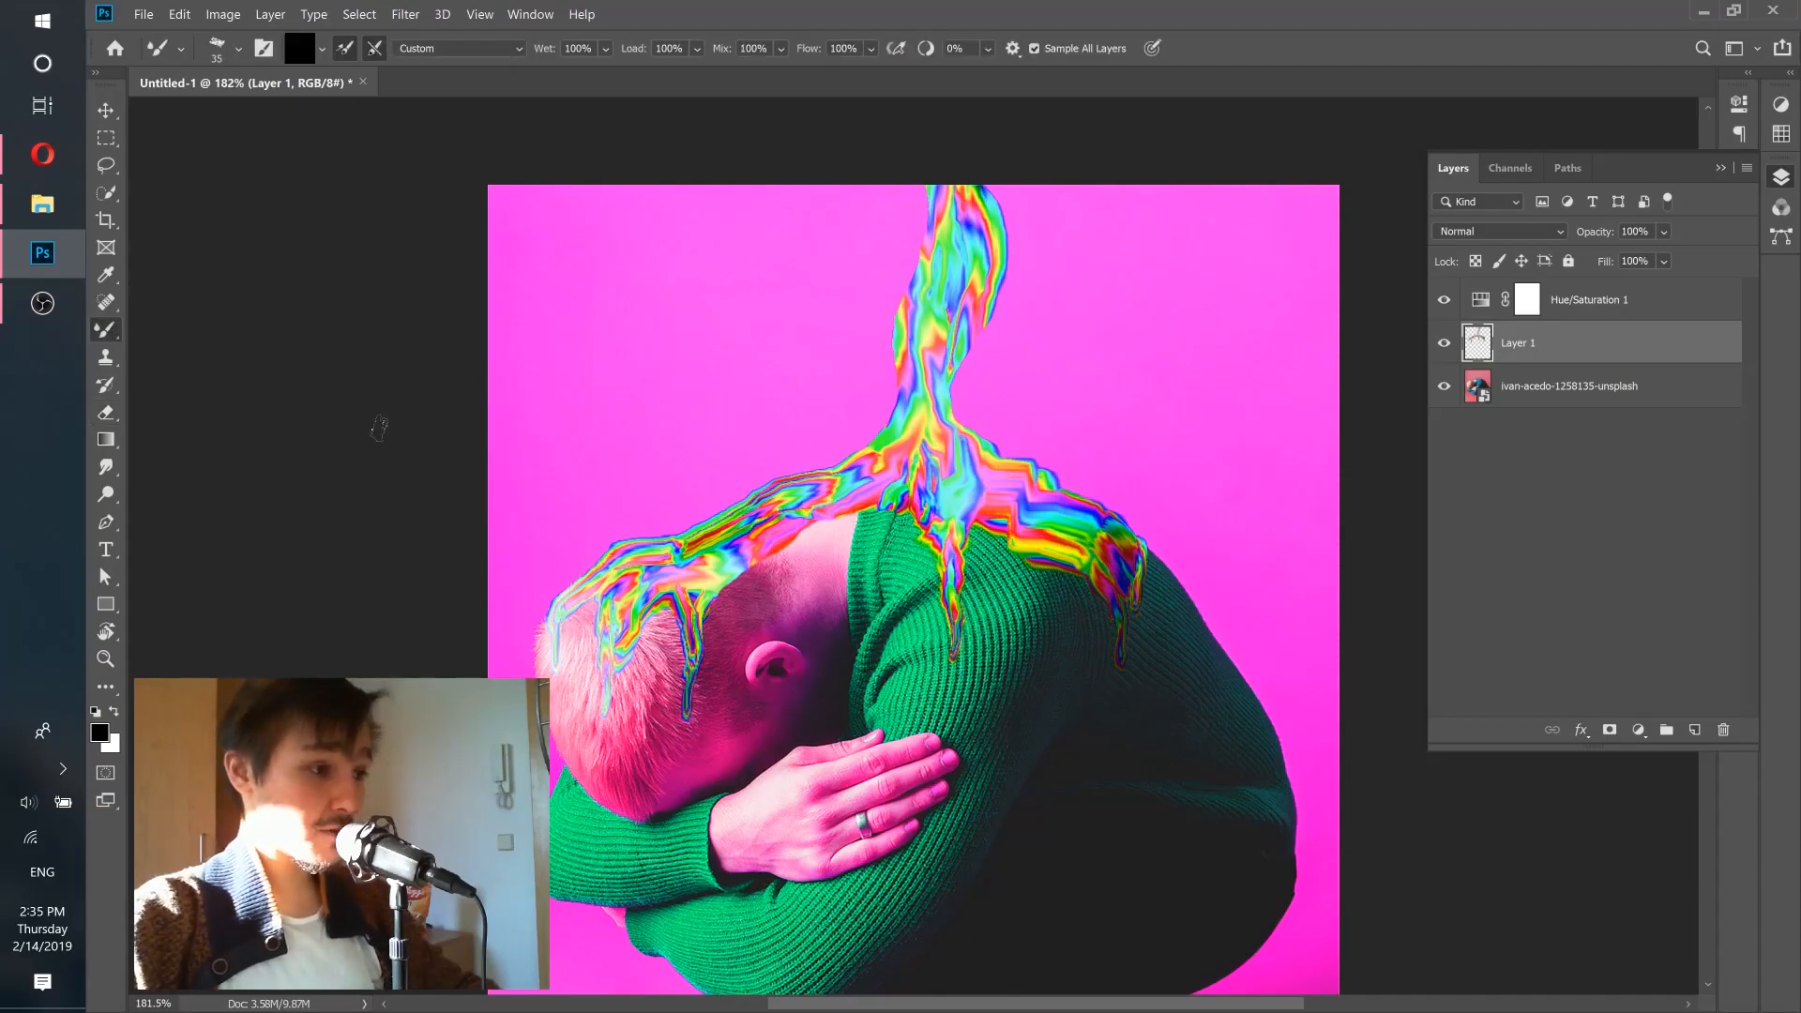
drag(772, 504, 844, 504)
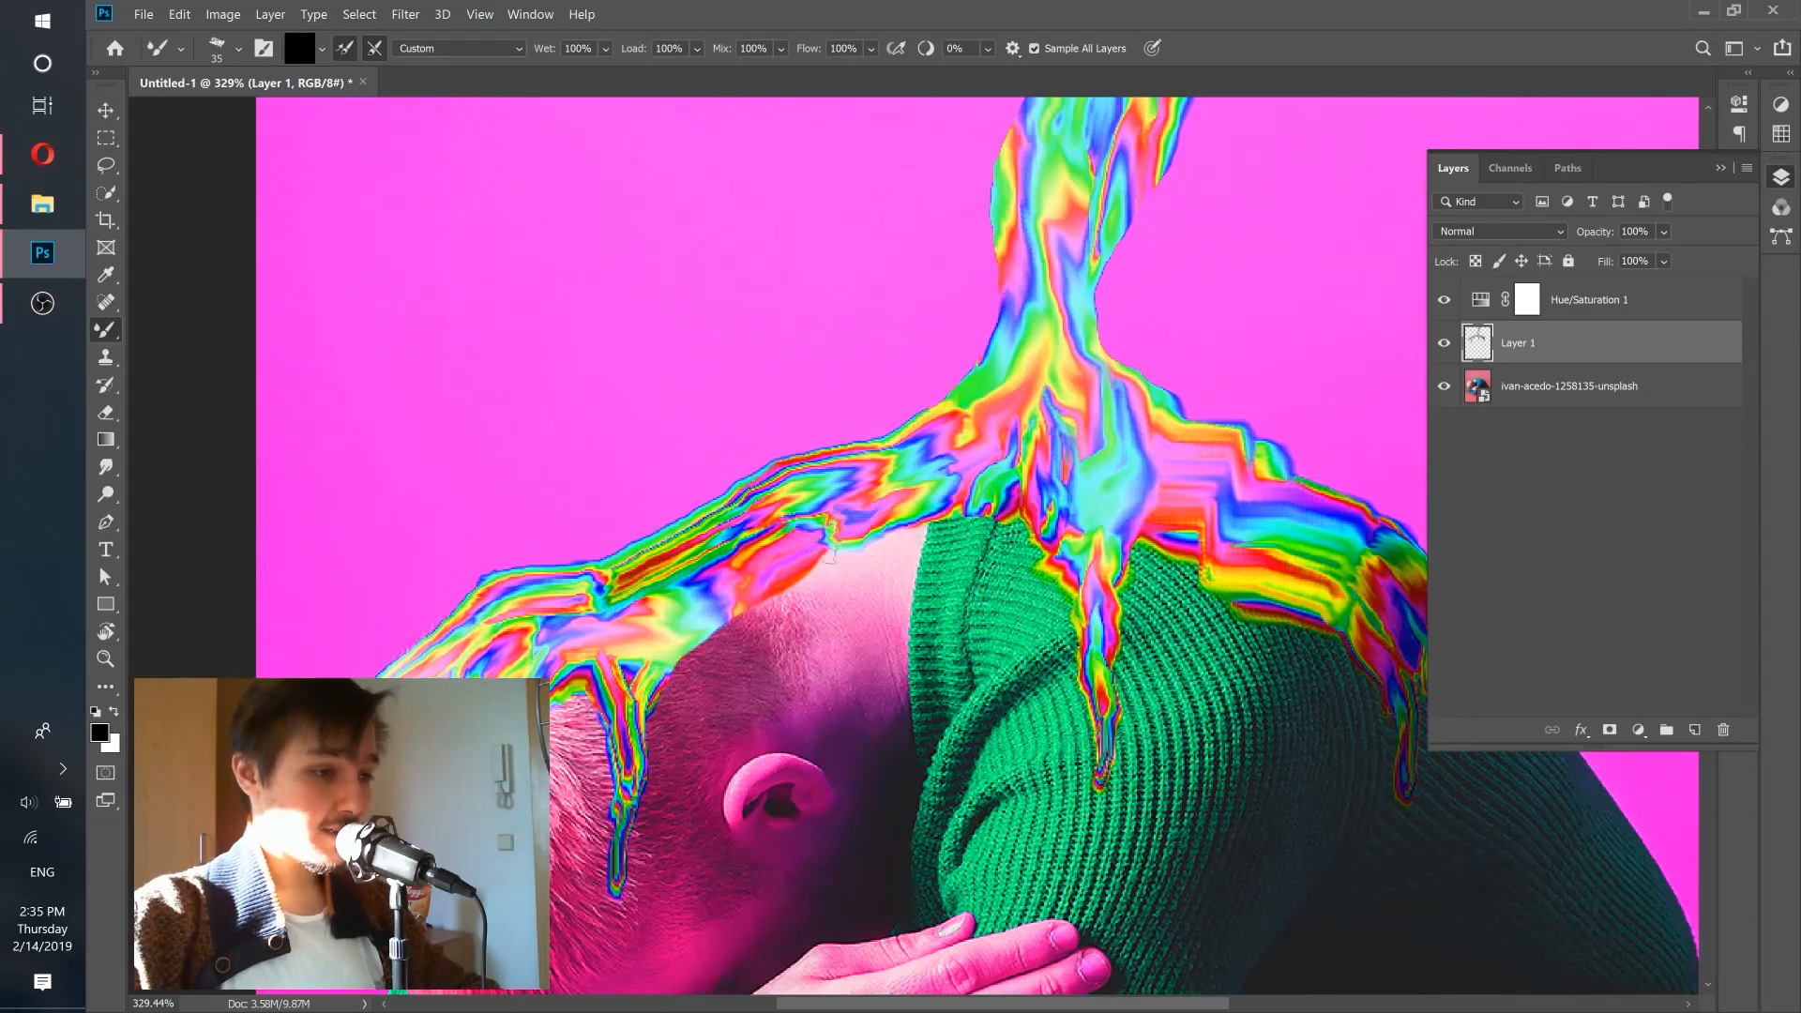
drag(1064, 386, 843, 629)
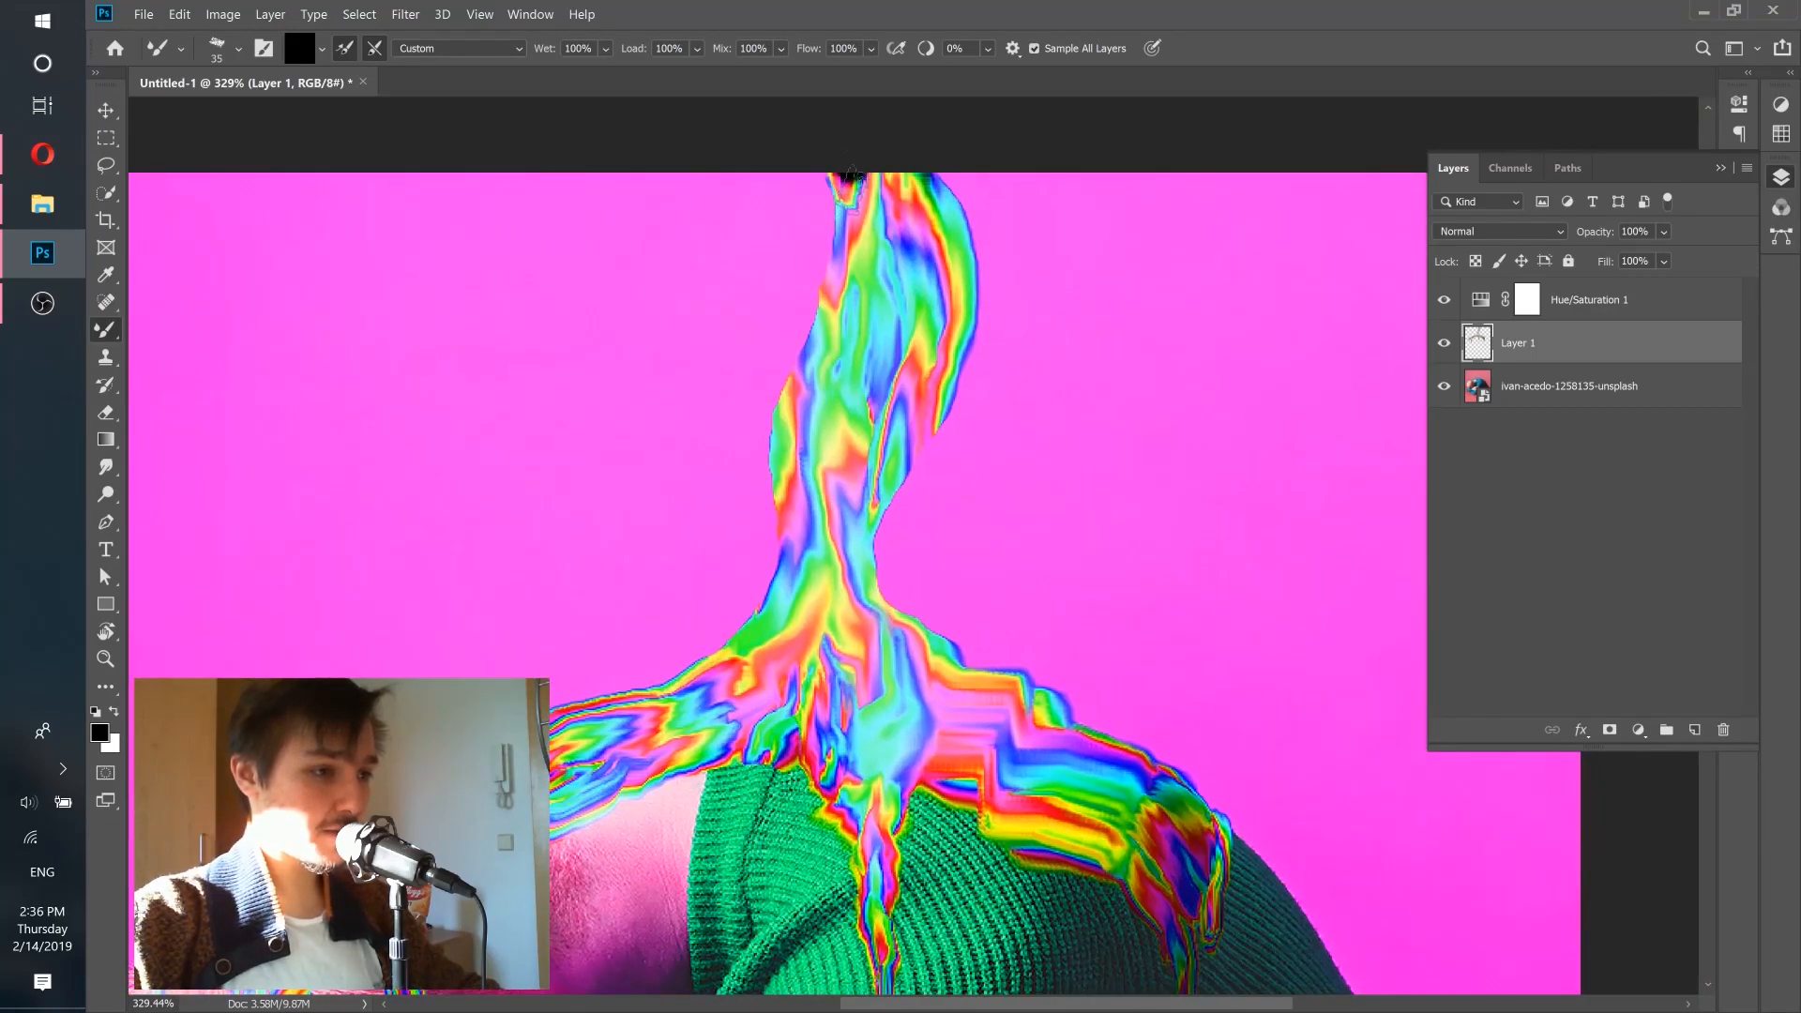
mouse_move(841, 260)
mouse_down()
mouse_move(837, 160)
mouse_move(855, 249)
mouse_move(862, 145)
mouse_move(863, 286)
mouse_move(842, 249)
mouse_move(783, 413)
mouse_up()
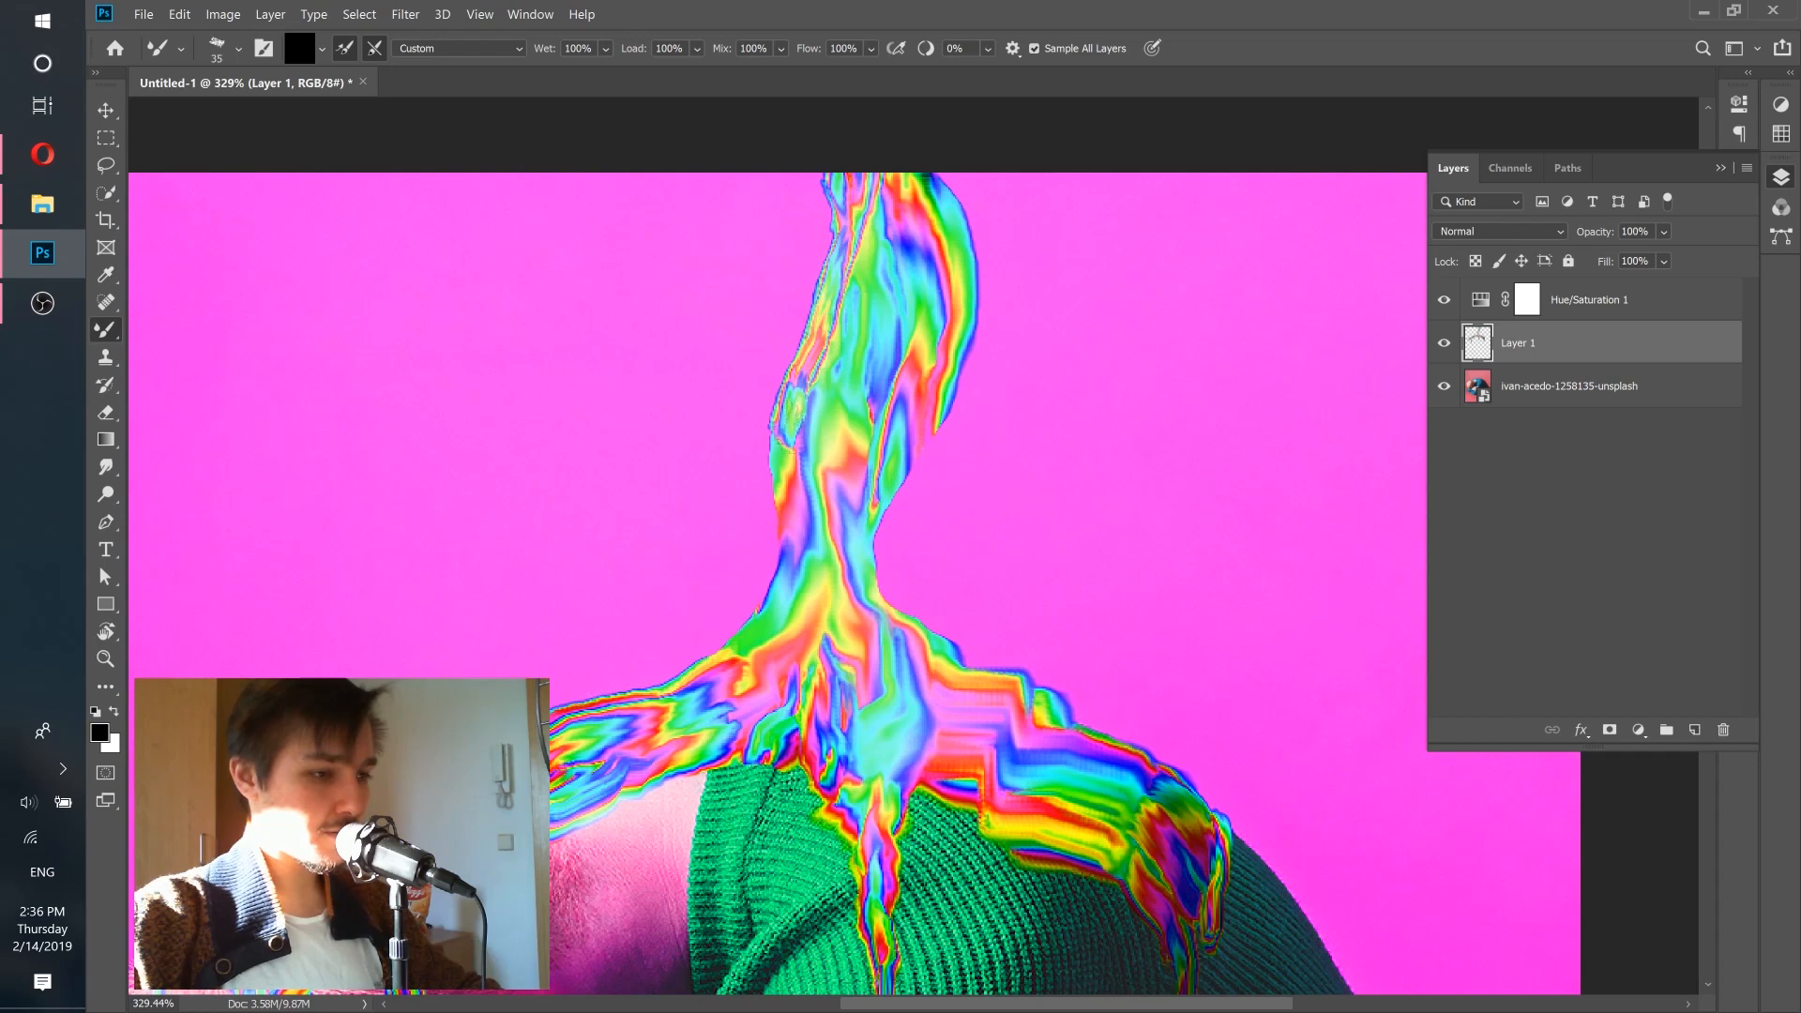
click(238, 50)
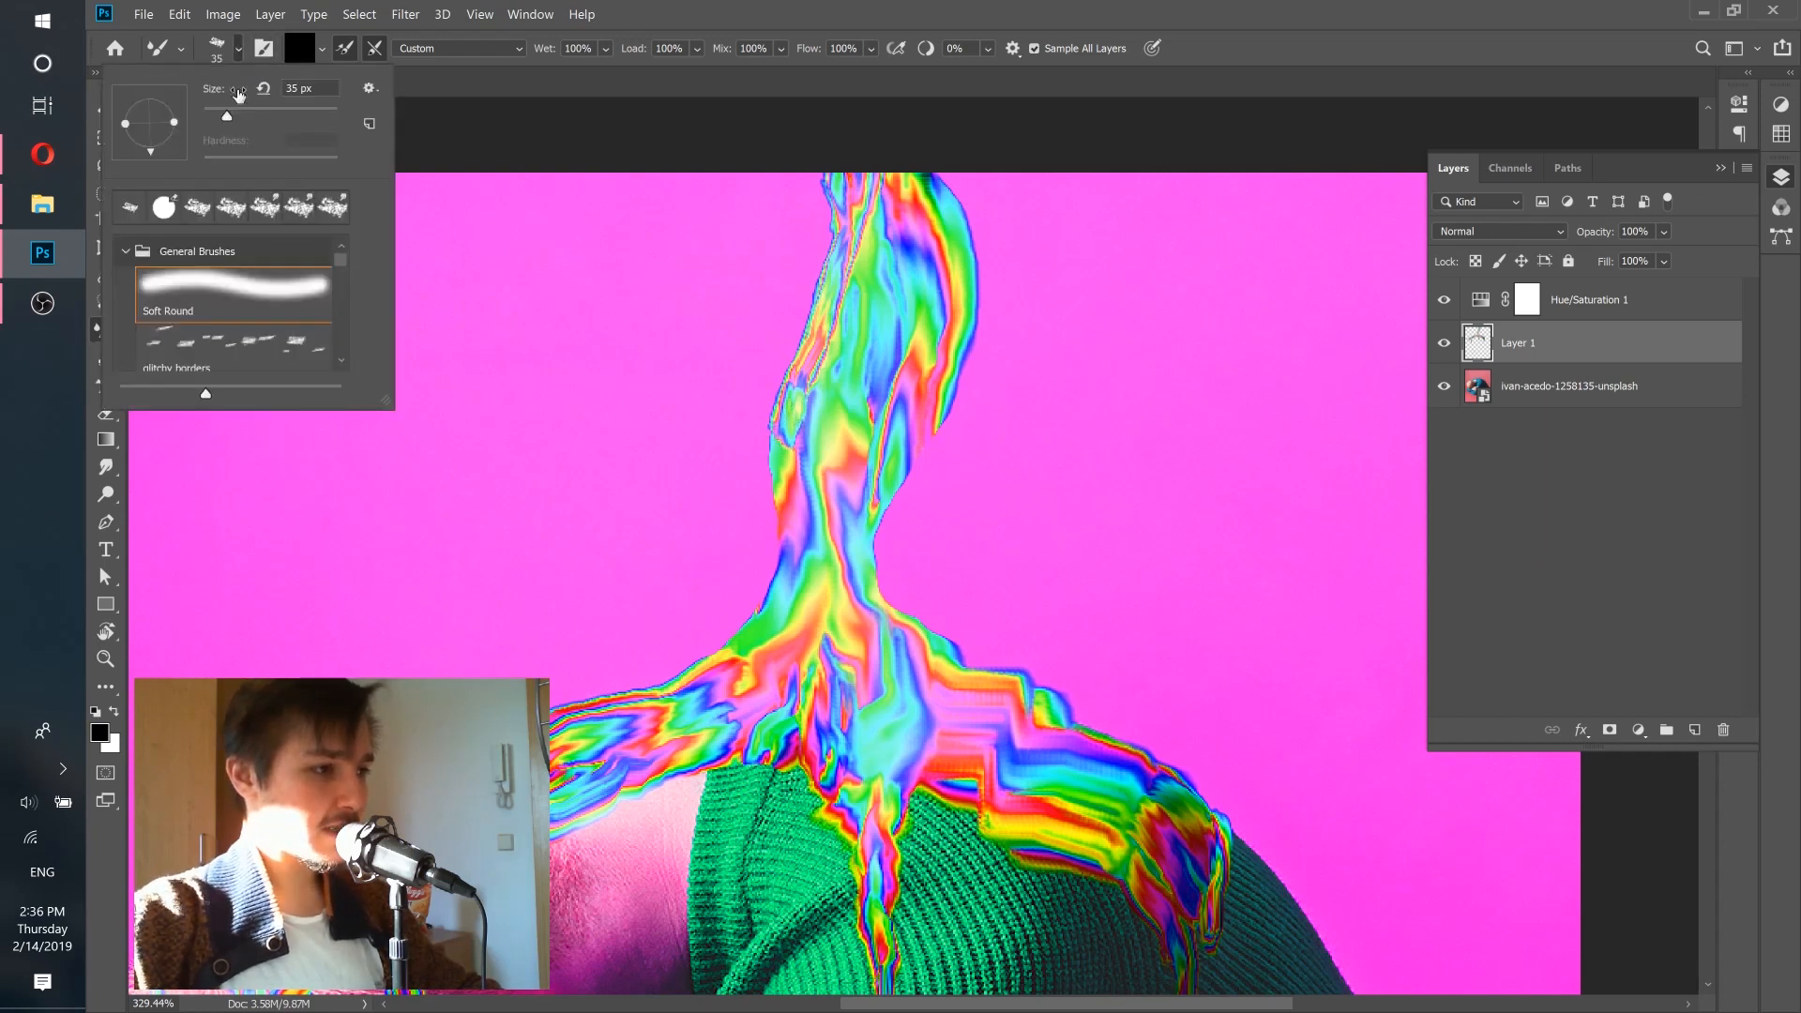
click(638, 17)
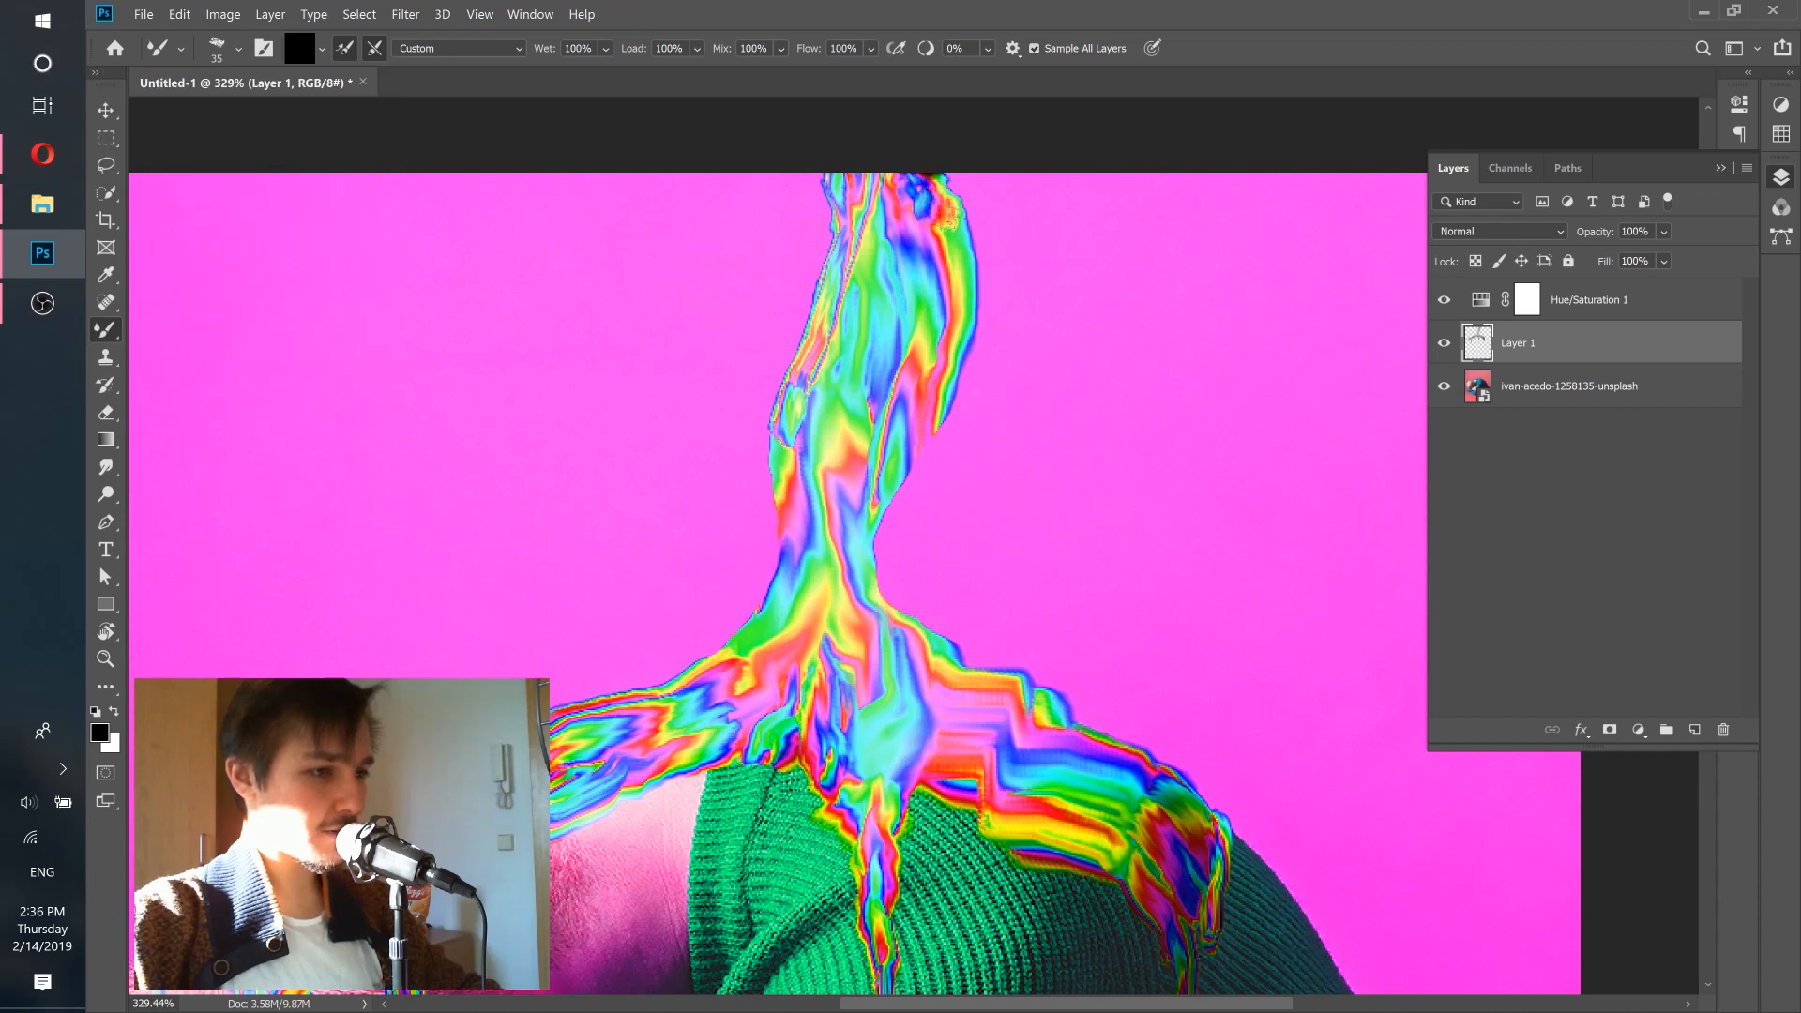
mouse_move(938, 236)
mouse_down()
mouse_move(959, 282)
mouse_move(941, 269)
mouse_move(946, 386)
mouse_move(839, 591)
mouse_up()
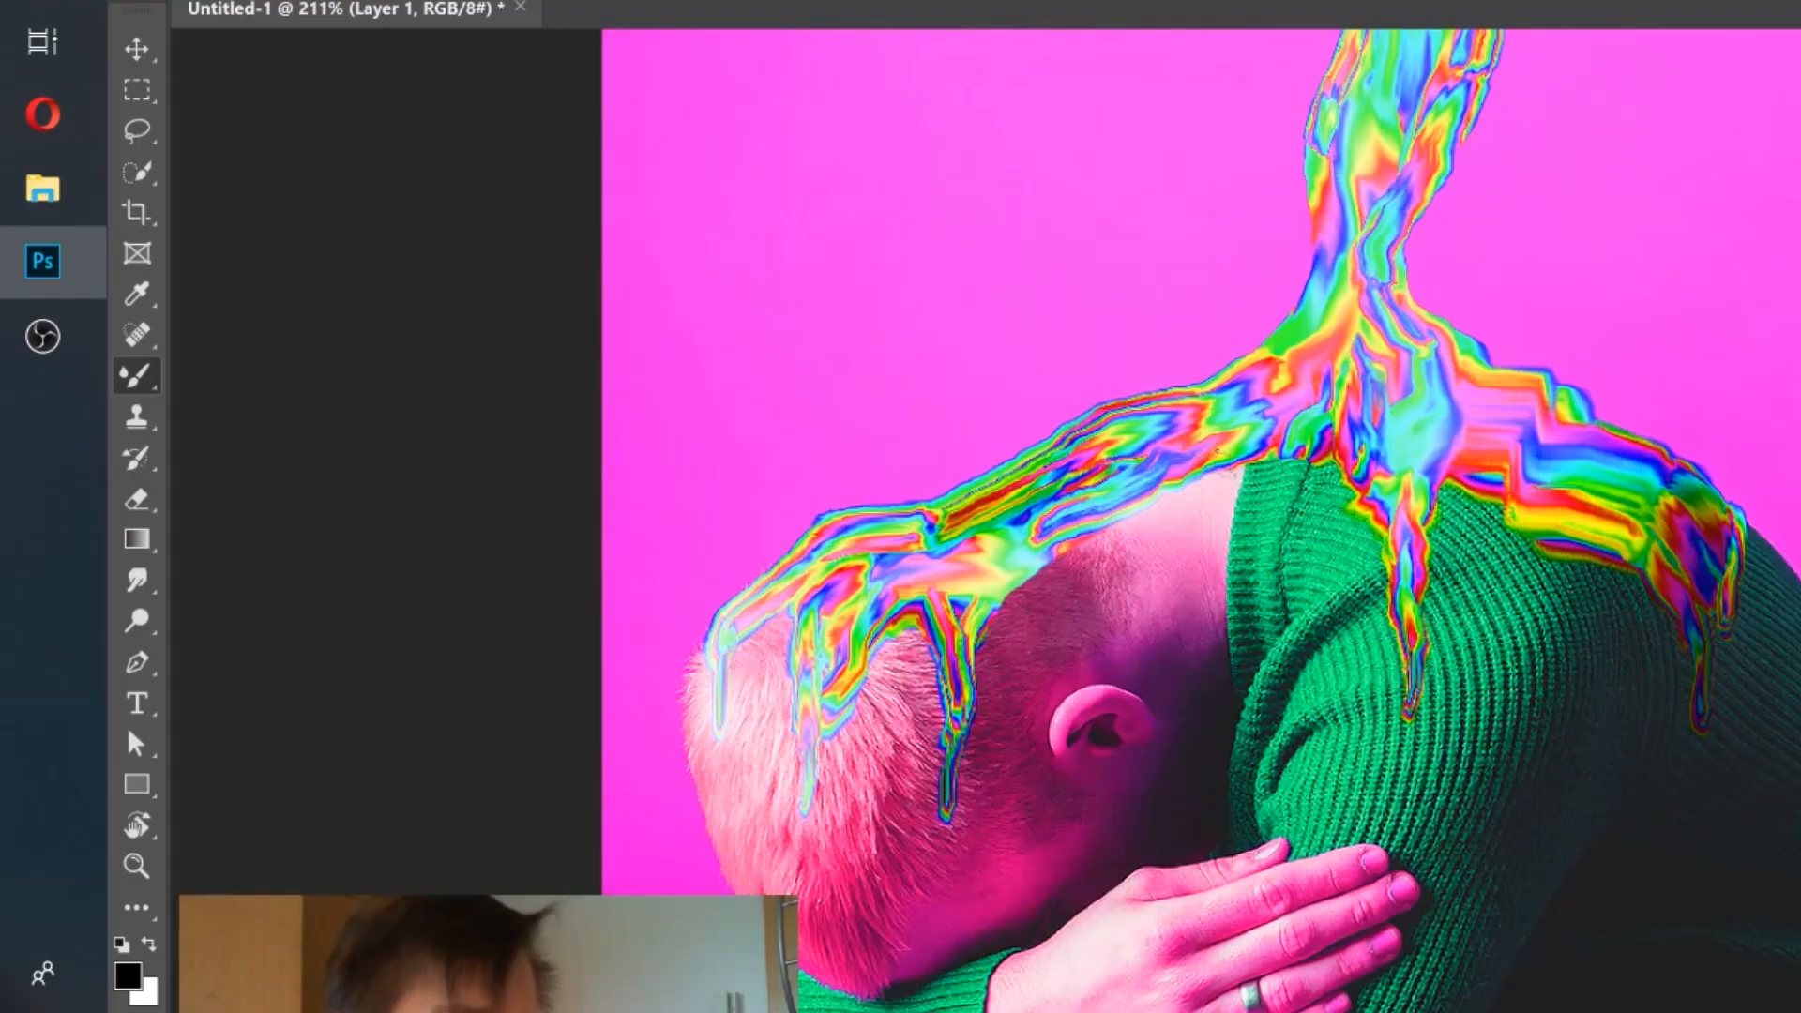
Erase the paint overlapping the neck and the hairline behind the ear with the 50 px Eraser.
click(134, 502)
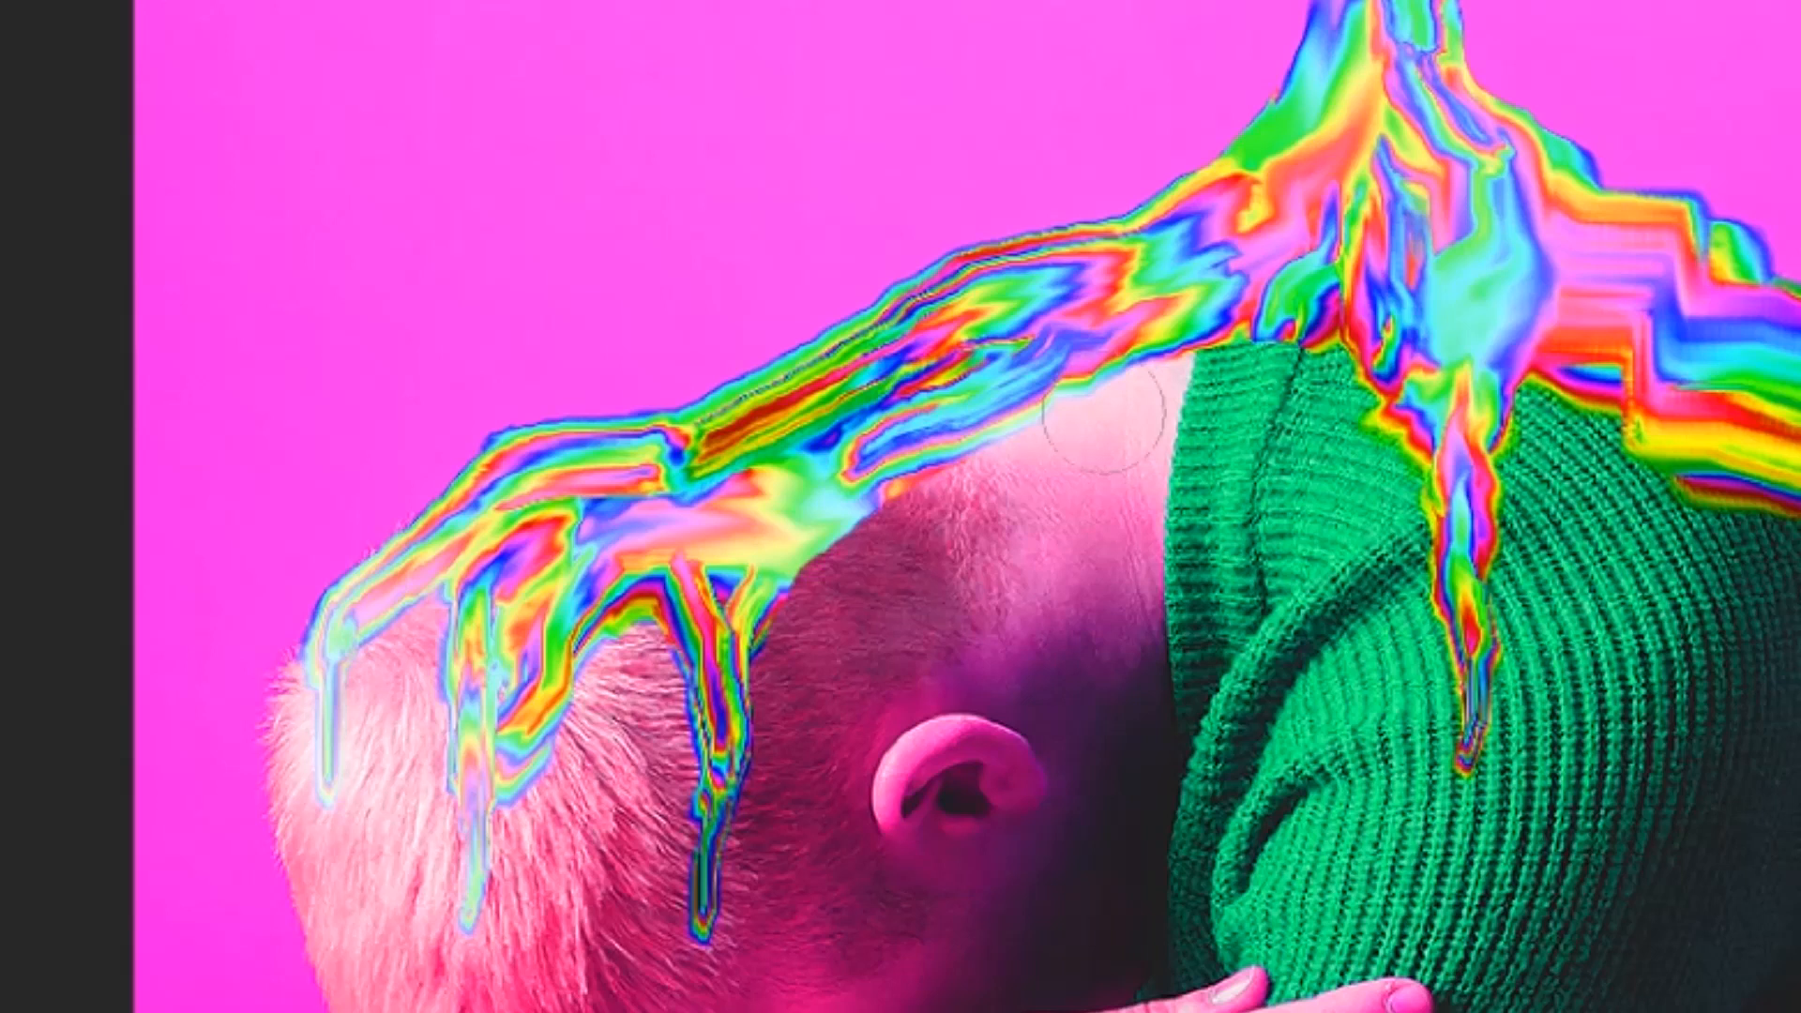
mouse_move(1104, 412)
mouse_down()
mouse_move(967, 412)
mouse_move(891, 493)
mouse_move(867, 577)
mouse_up()
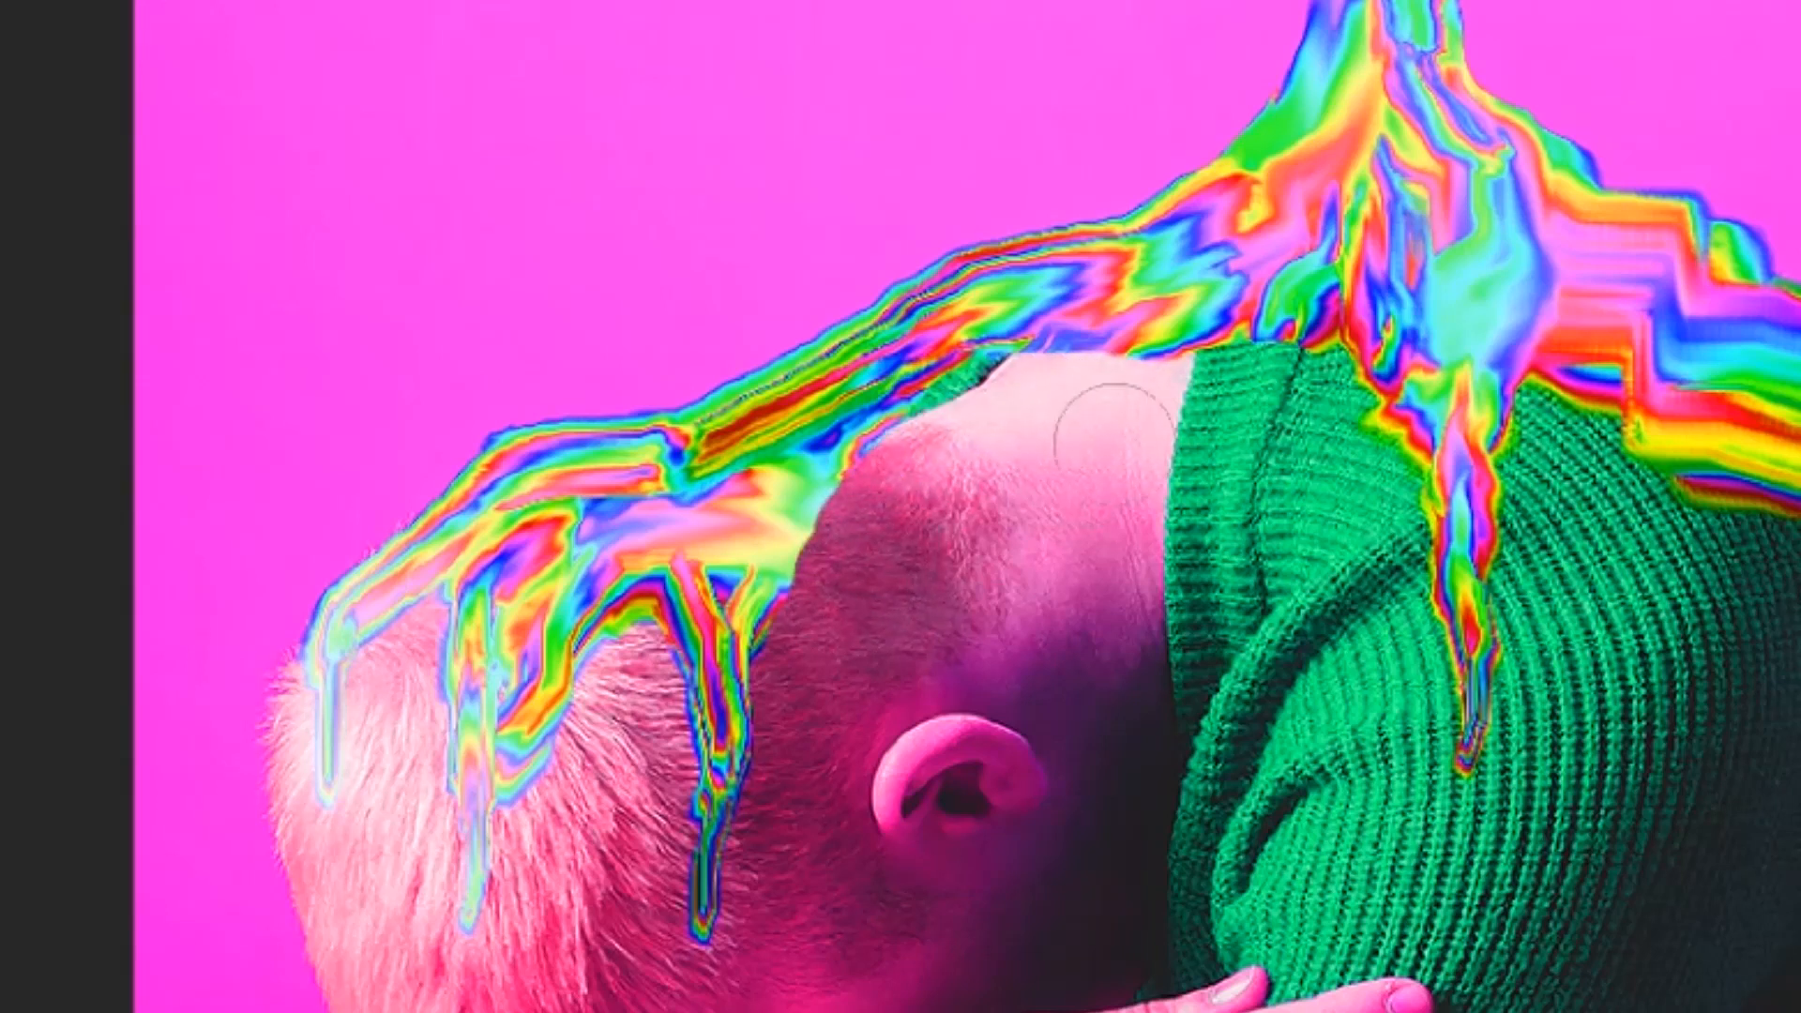
mouse_move(1115, 444)
mouse_down()
mouse_move(1192, 409)
mouse_move(1042, 419)
mouse_move(974, 529)
mouse_up()
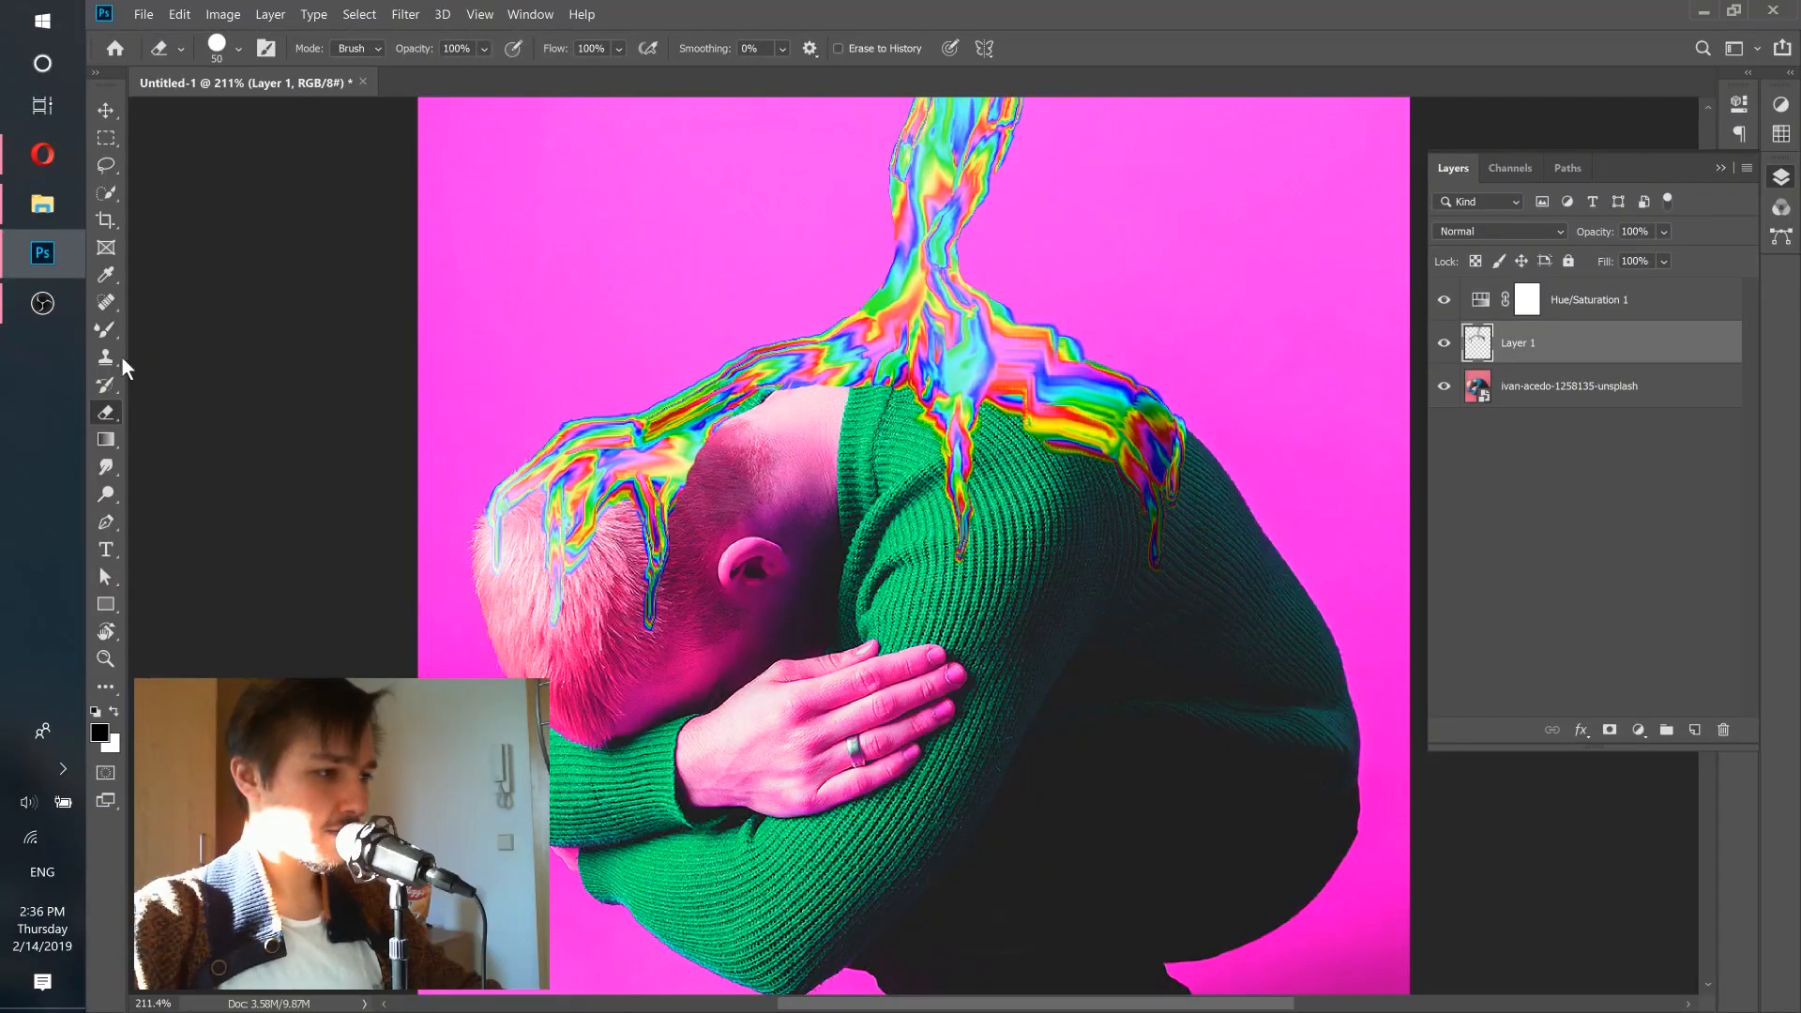
Blend the rainbow paint along its edge above the neck and the back of the head with the 35 px Mixer Brush.
click(111, 329)
mouse_move(788, 385)
mouse_down()
mouse_move(685, 446)
mouse_move(663, 423)
mouse_move(630, 433)
mouse_up()
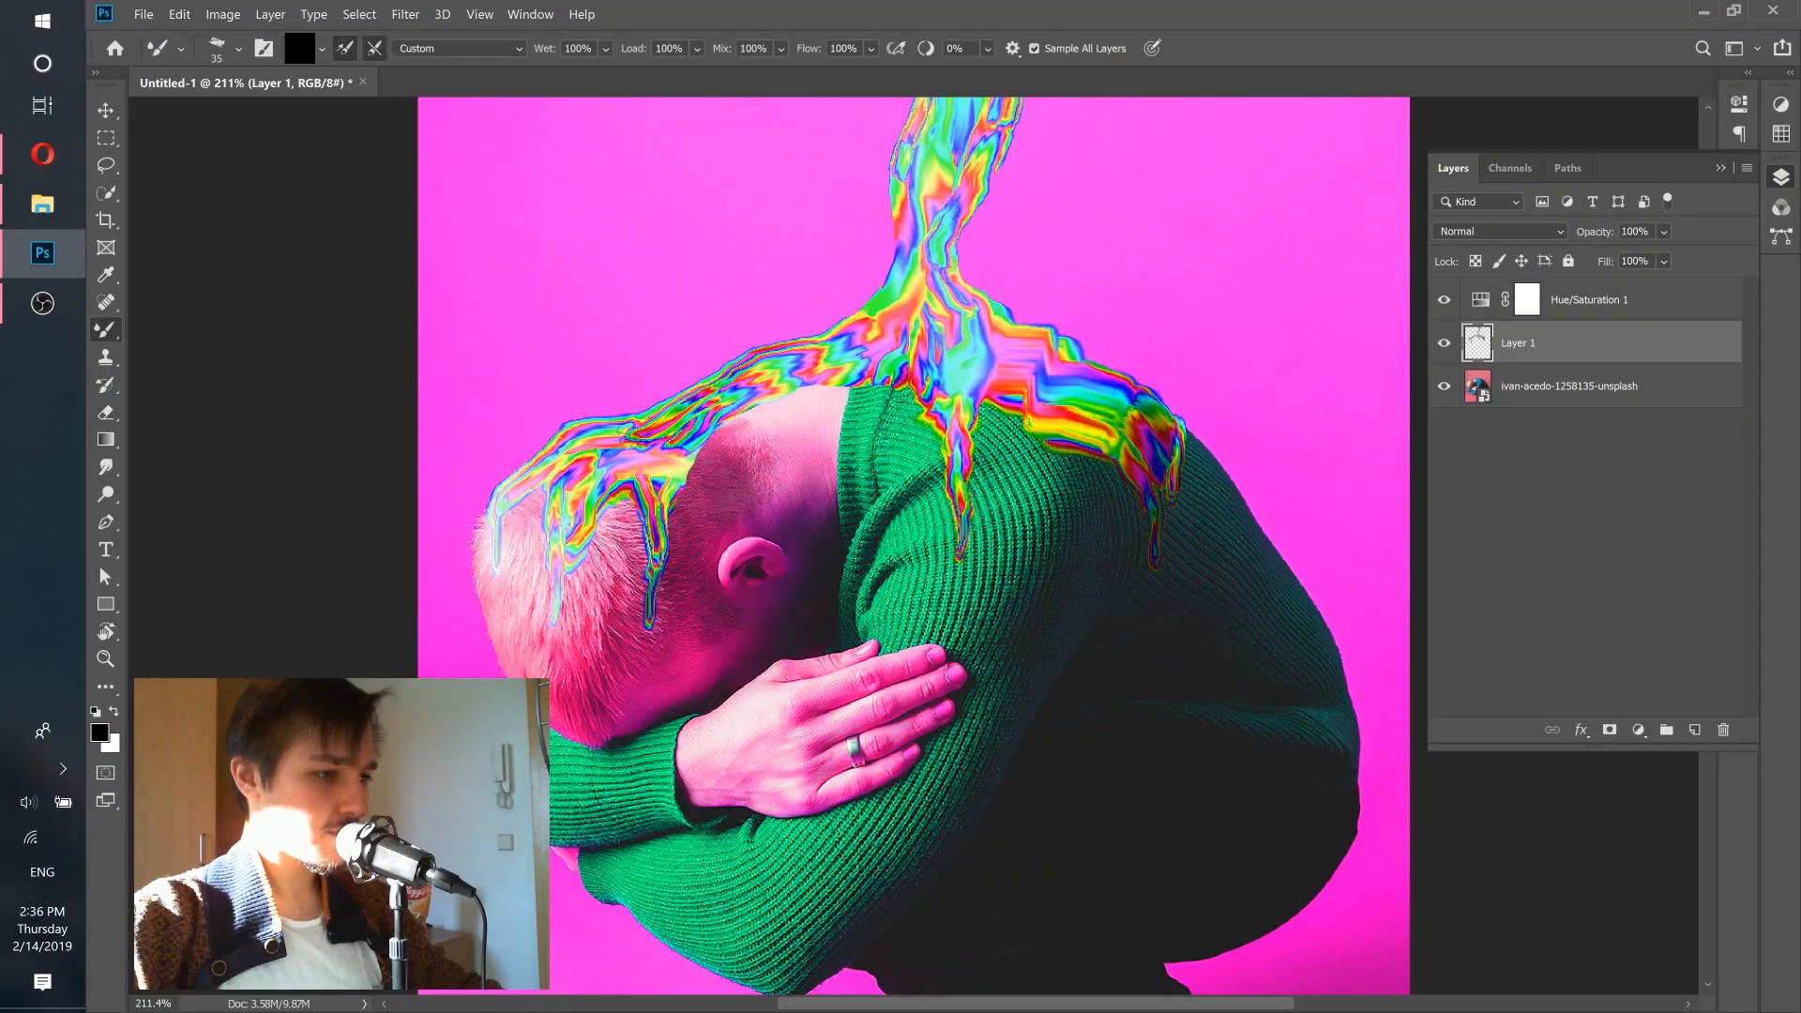
drag(715, 394, 591, 448)
drag(812, 372, 742, 336)
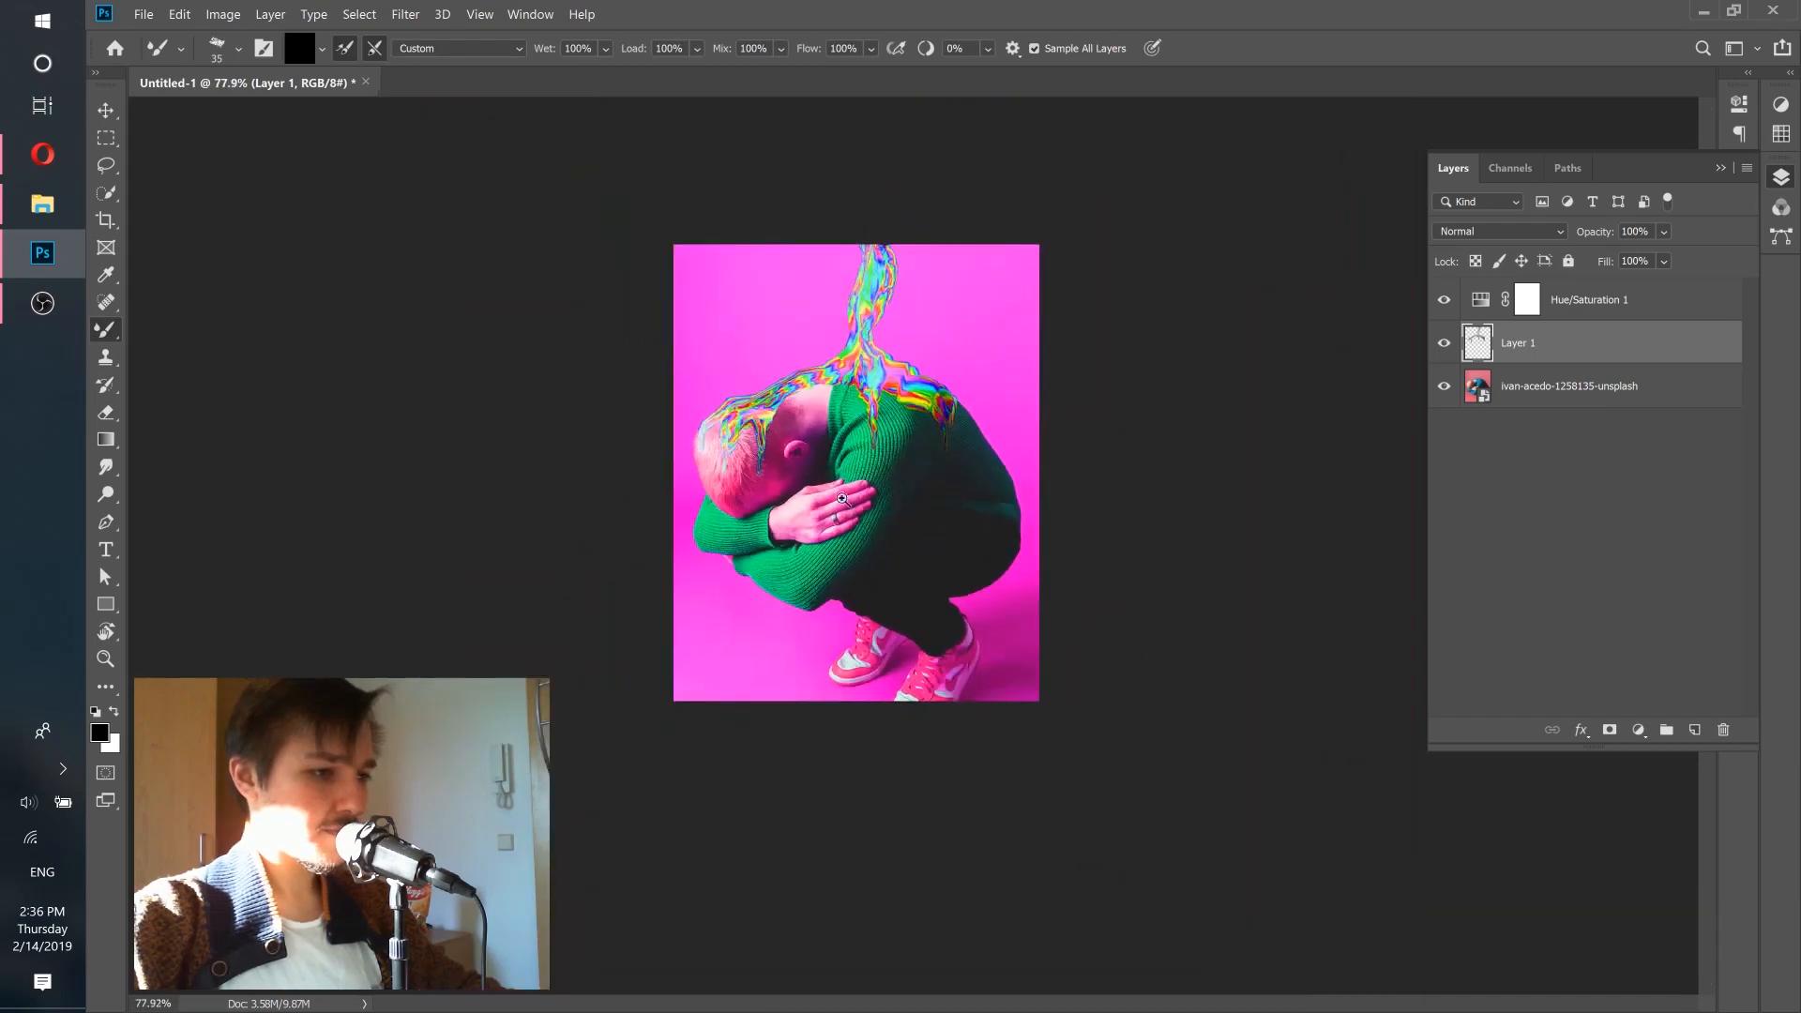
Pull a short paint drip down the neck beside the sweater collar with a 25 px Mixer Brush.
drag(853, 412, 952, 416)
key(bracketleft)
key(bracketleft)
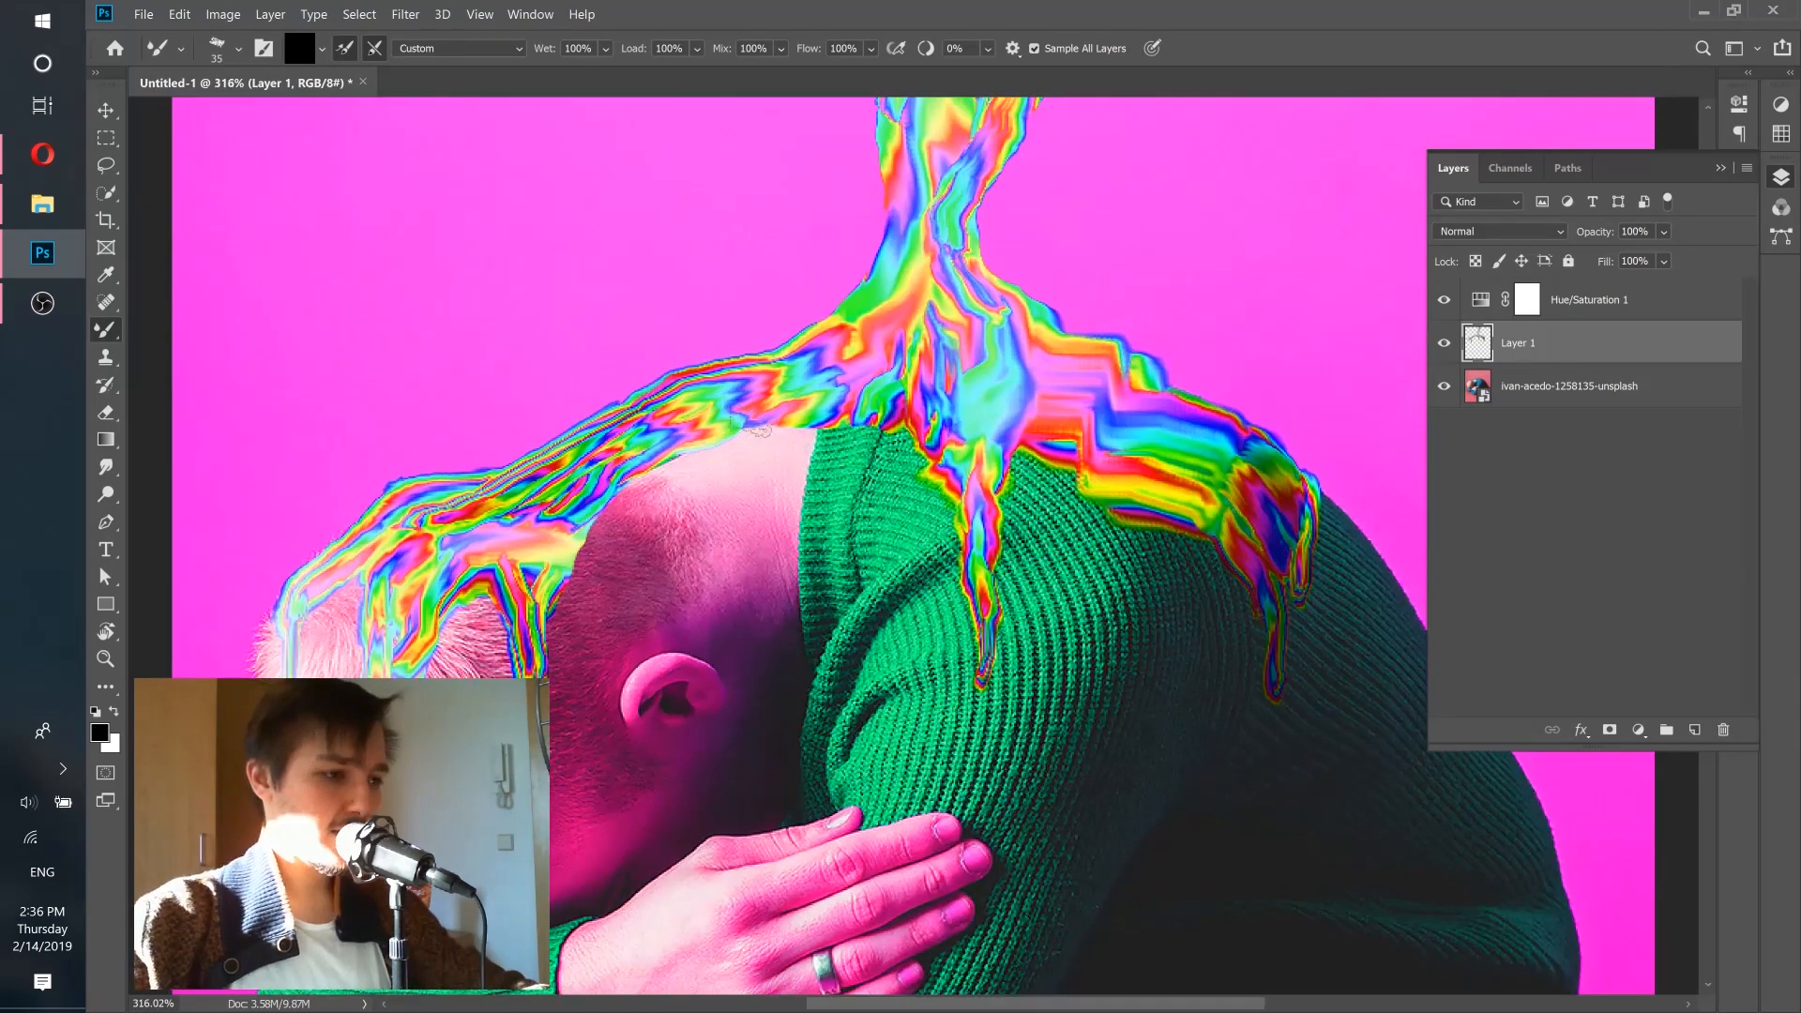
mouse_move(758, 426)
mouse_down()
mouse_move(777, 487)
mouse_move(753, 436)
mouse_move(784, 444)
mouse_move(794, 413)
mouse_move(784, 491)
mouse_up()
key(p)
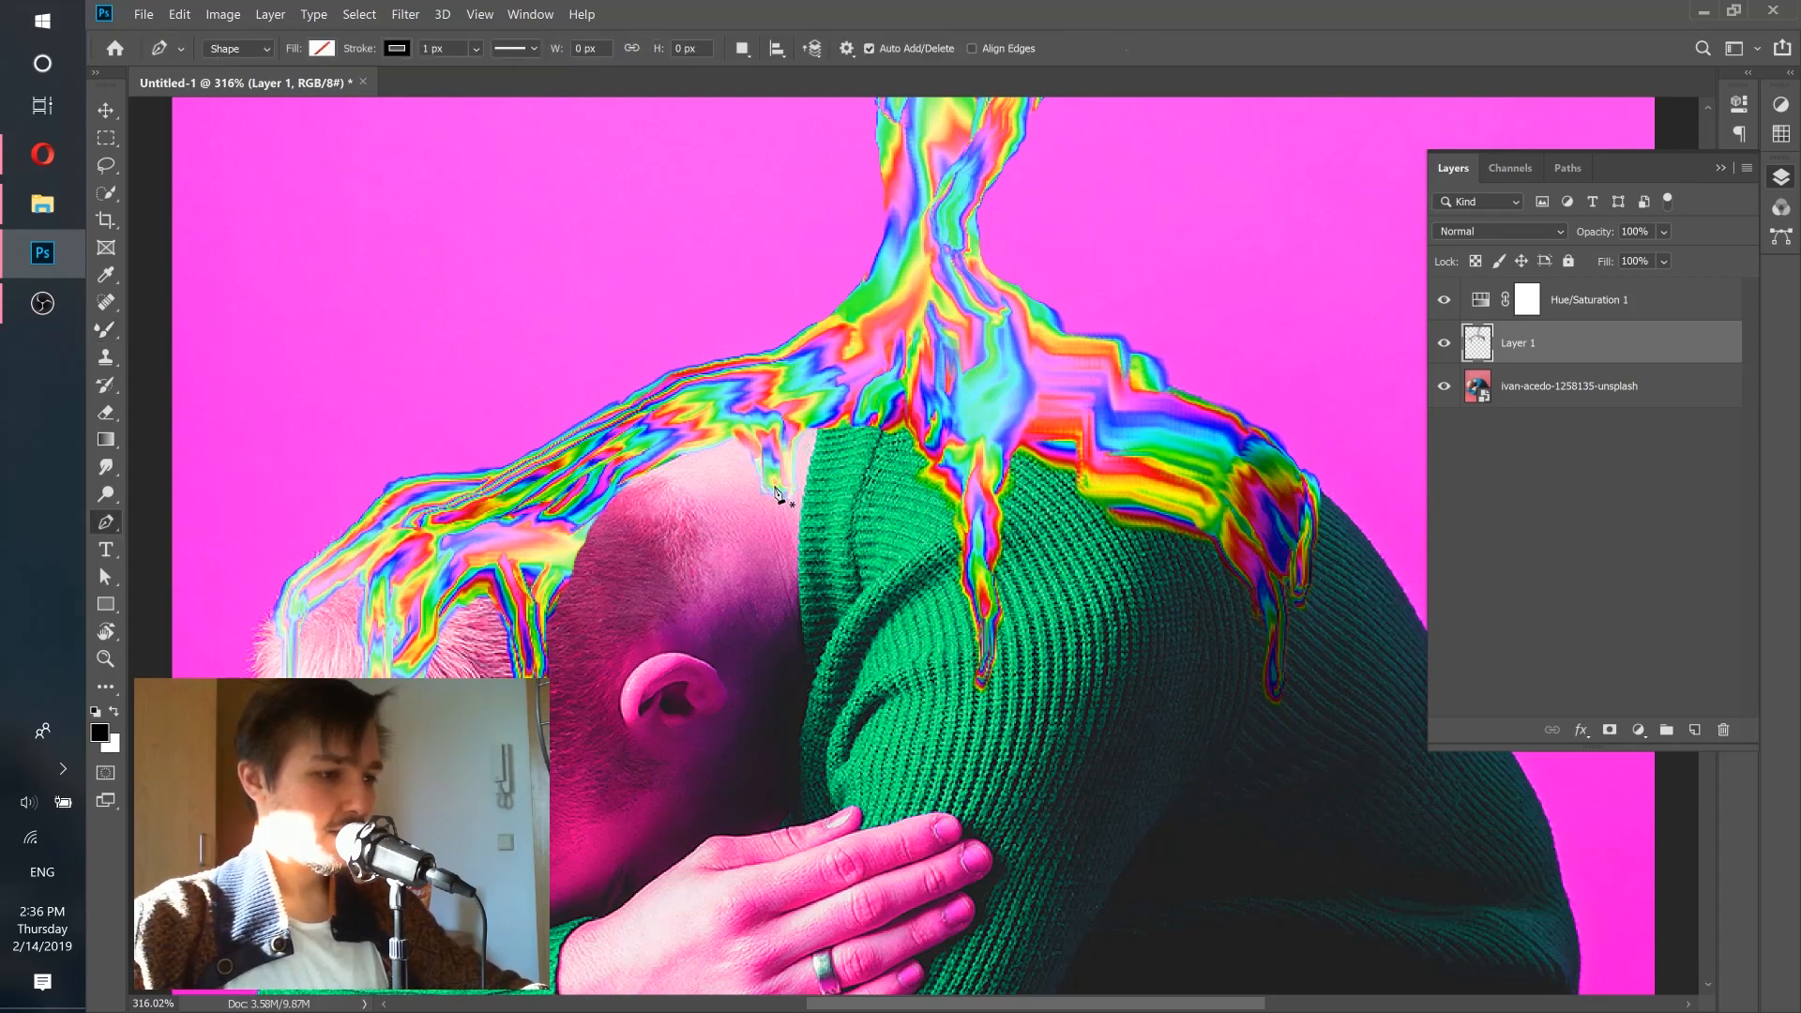
click(106, 328)
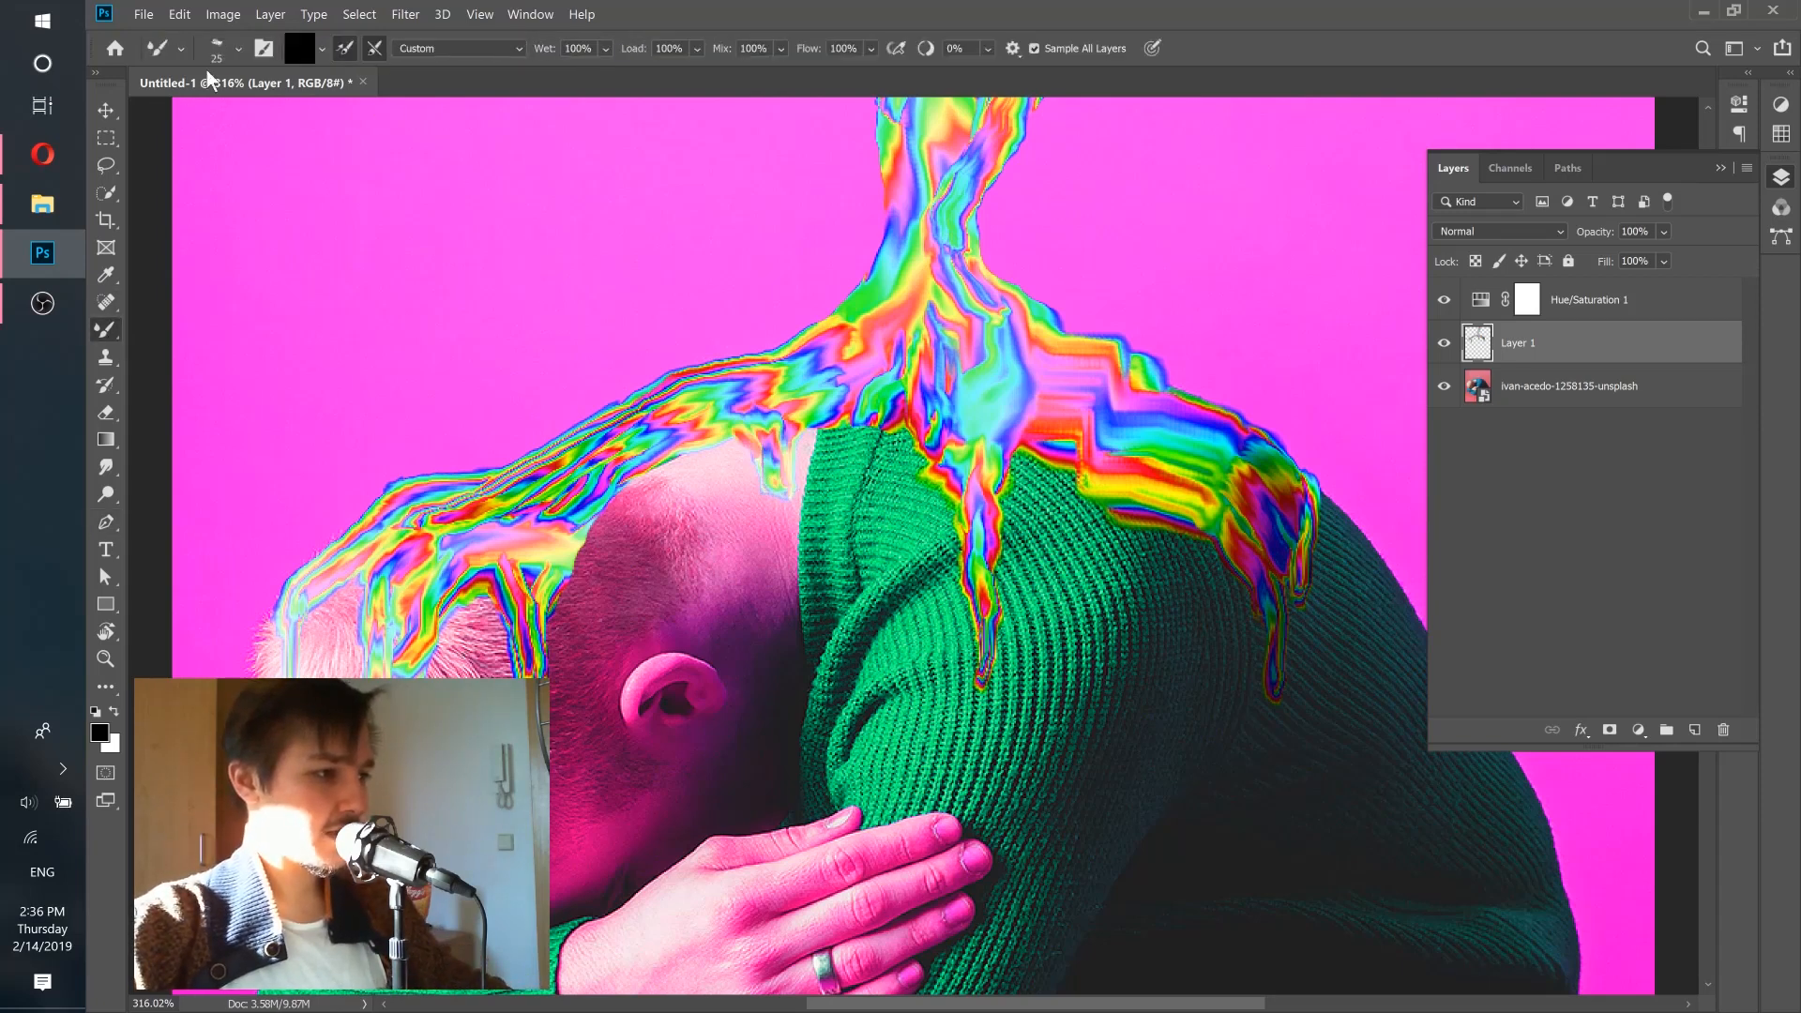
Lengthen the neck drip into a thin tapered tip, reducing the Mixer Brush to 15 px and then 9 px.
click(237, 49)
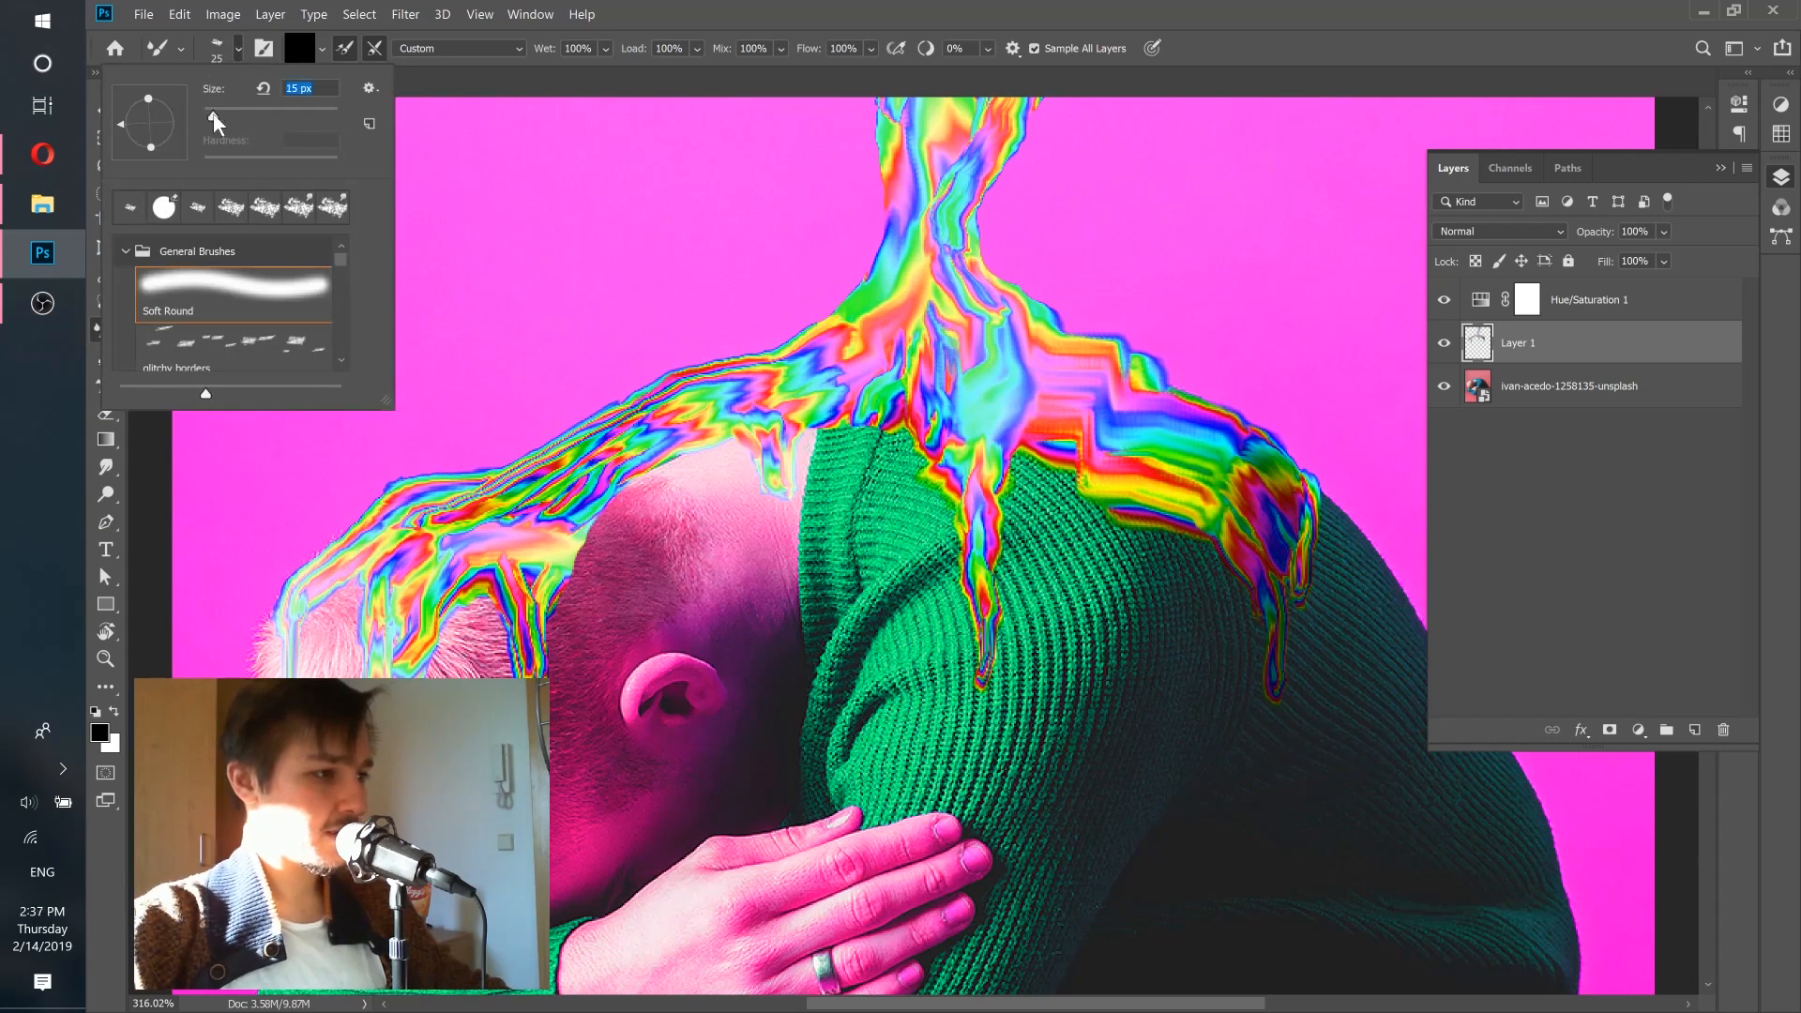
click(750, 21)
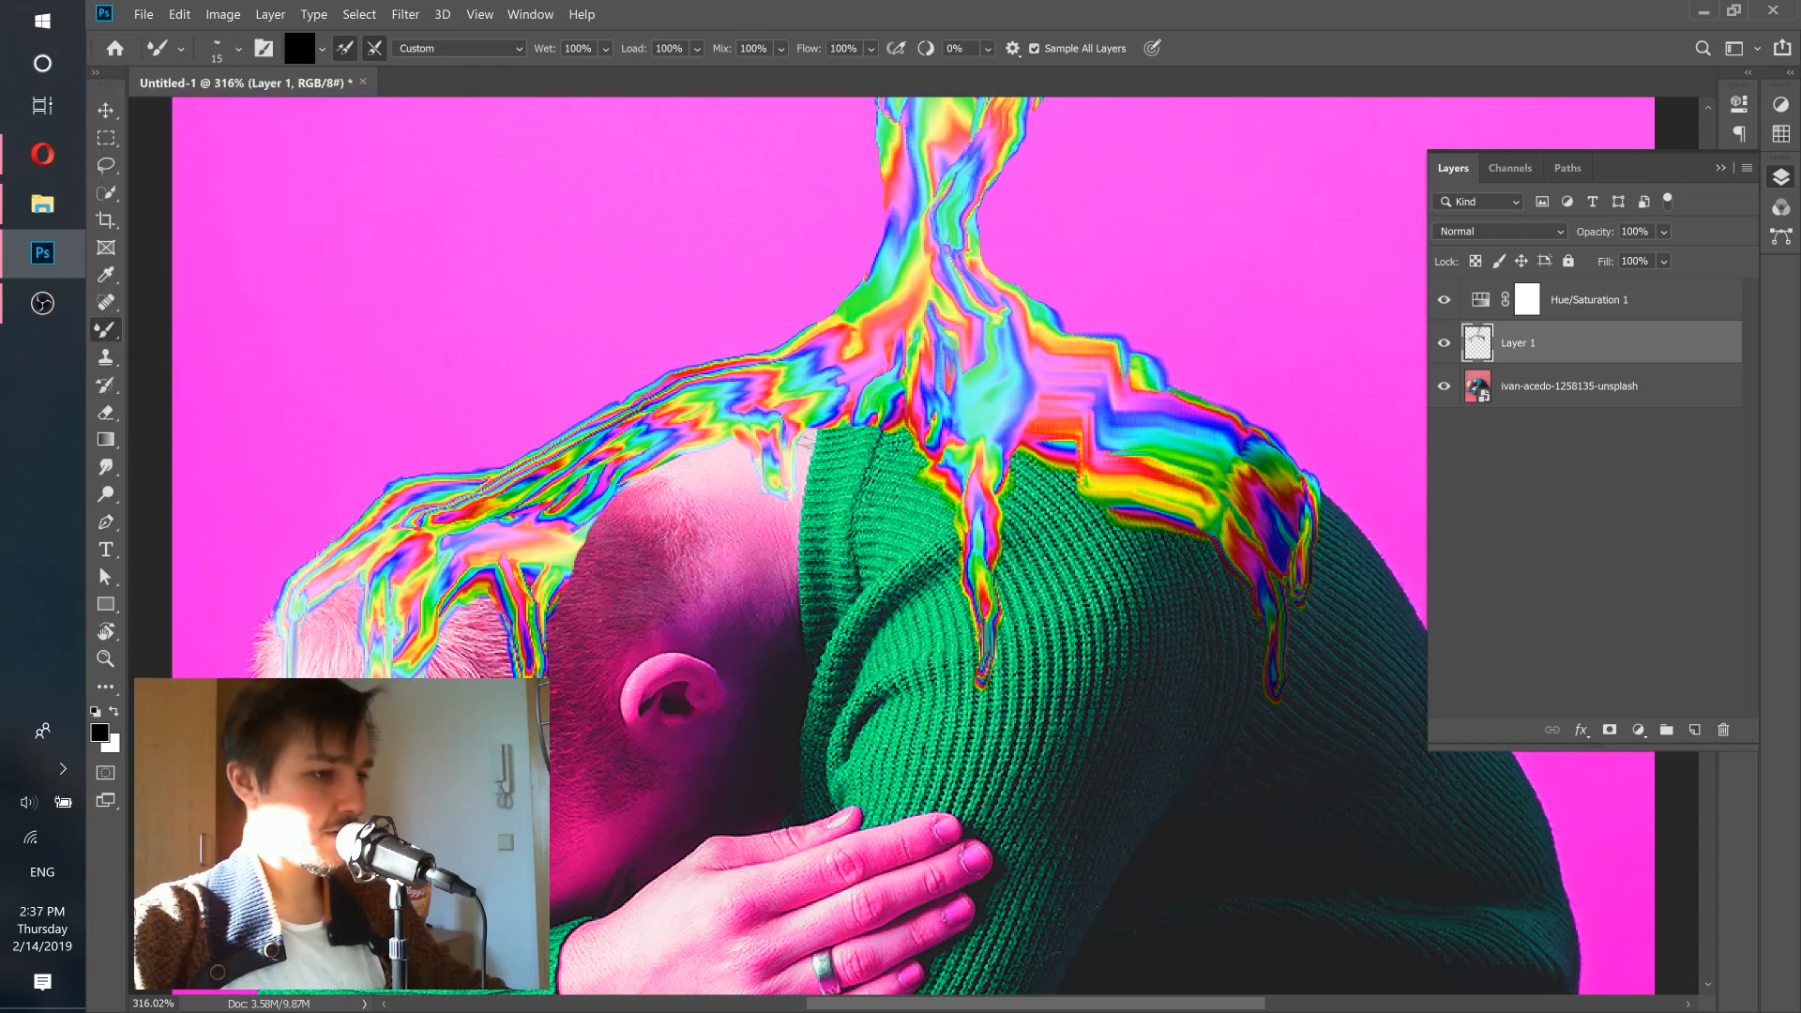
click(237, 49)
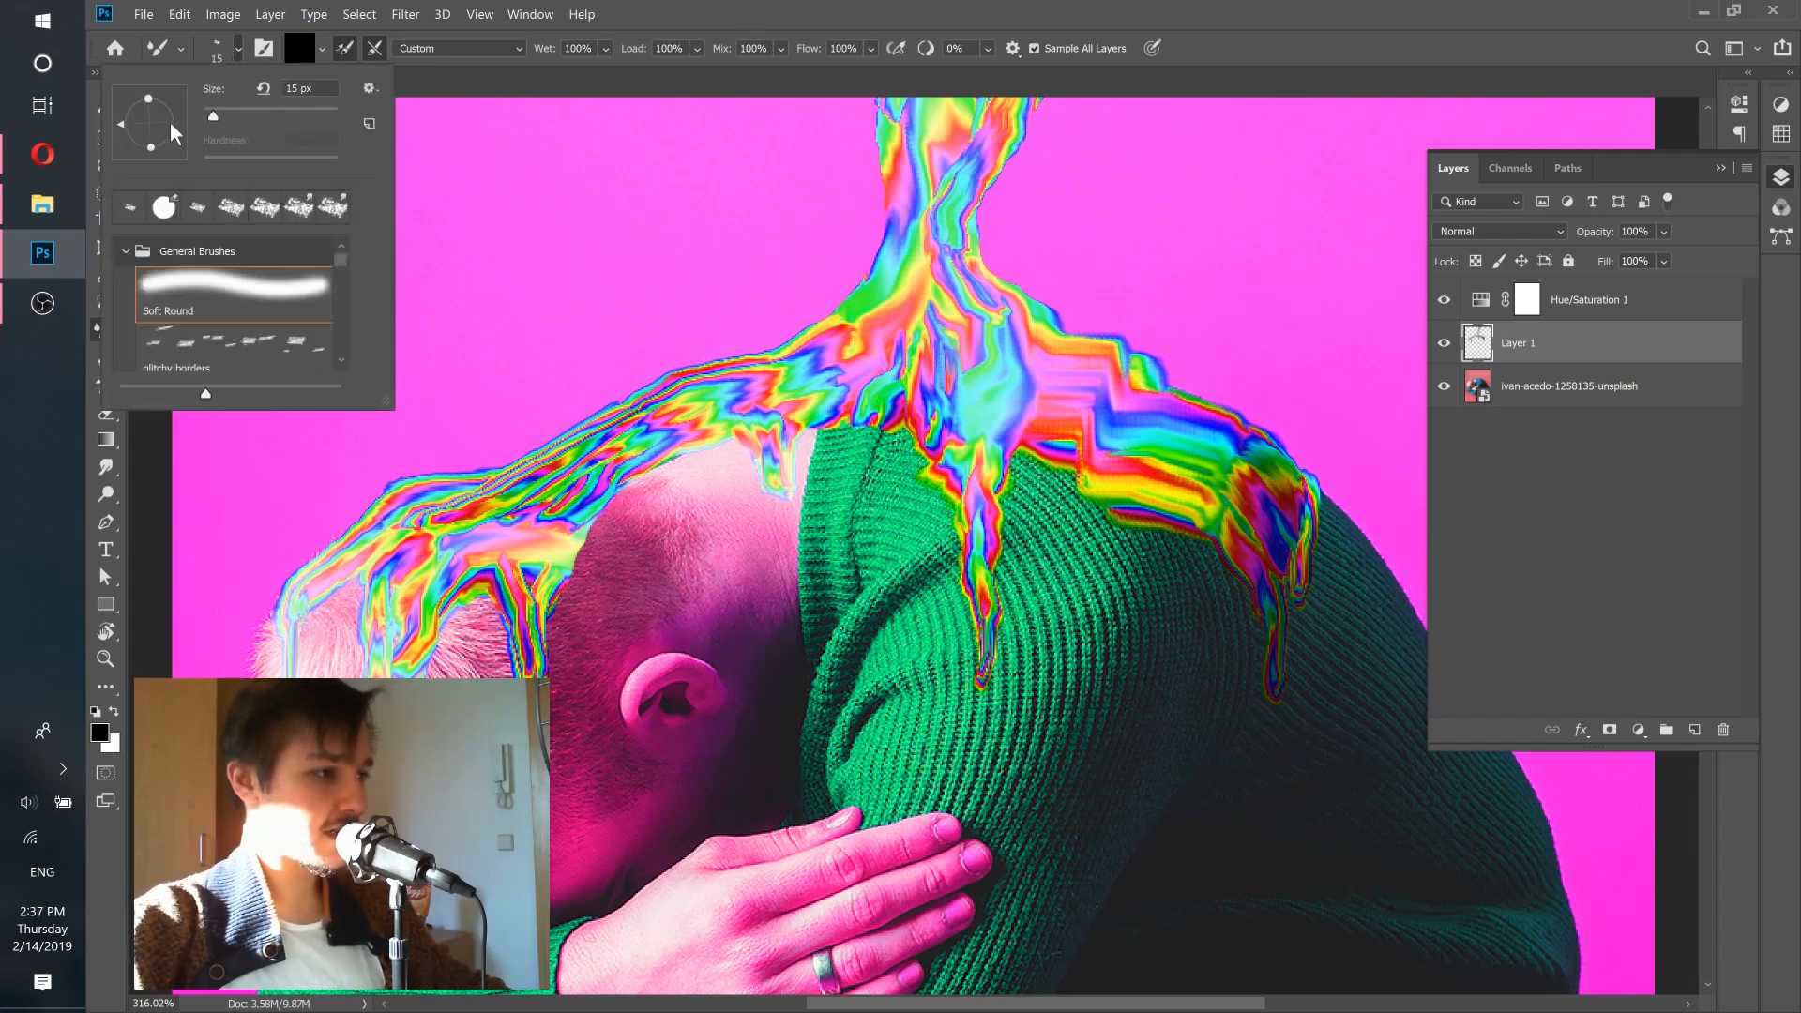
click(627, 14)
alt+scroll(771, 494, up, 3)
key(bracketleft)
key(bracketleft)
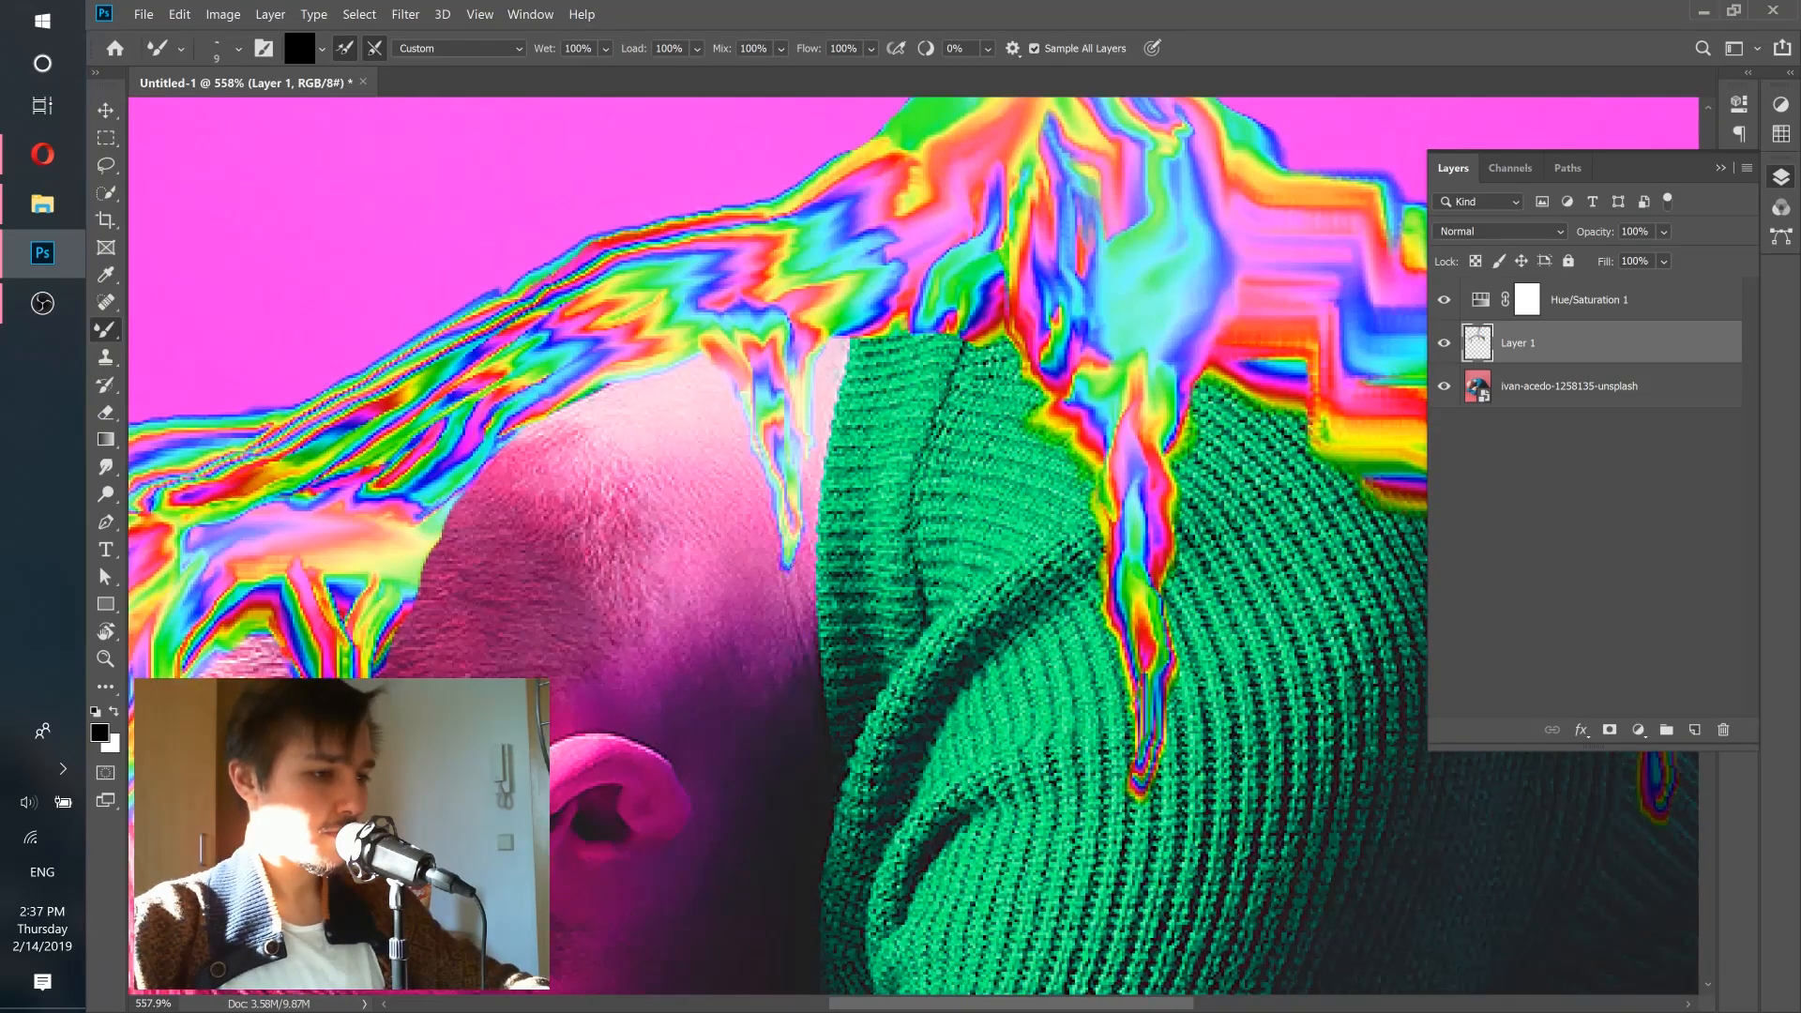
Spread paint over the collar's upper edge with a 20 px Mixer Brush and pull a tapering drip down the sweater with a 9 px tip.
key(bracketright)
key(bracketright)
key(bracketright)
key(bracketright)
alt+scroll(600, 385, down, 3)
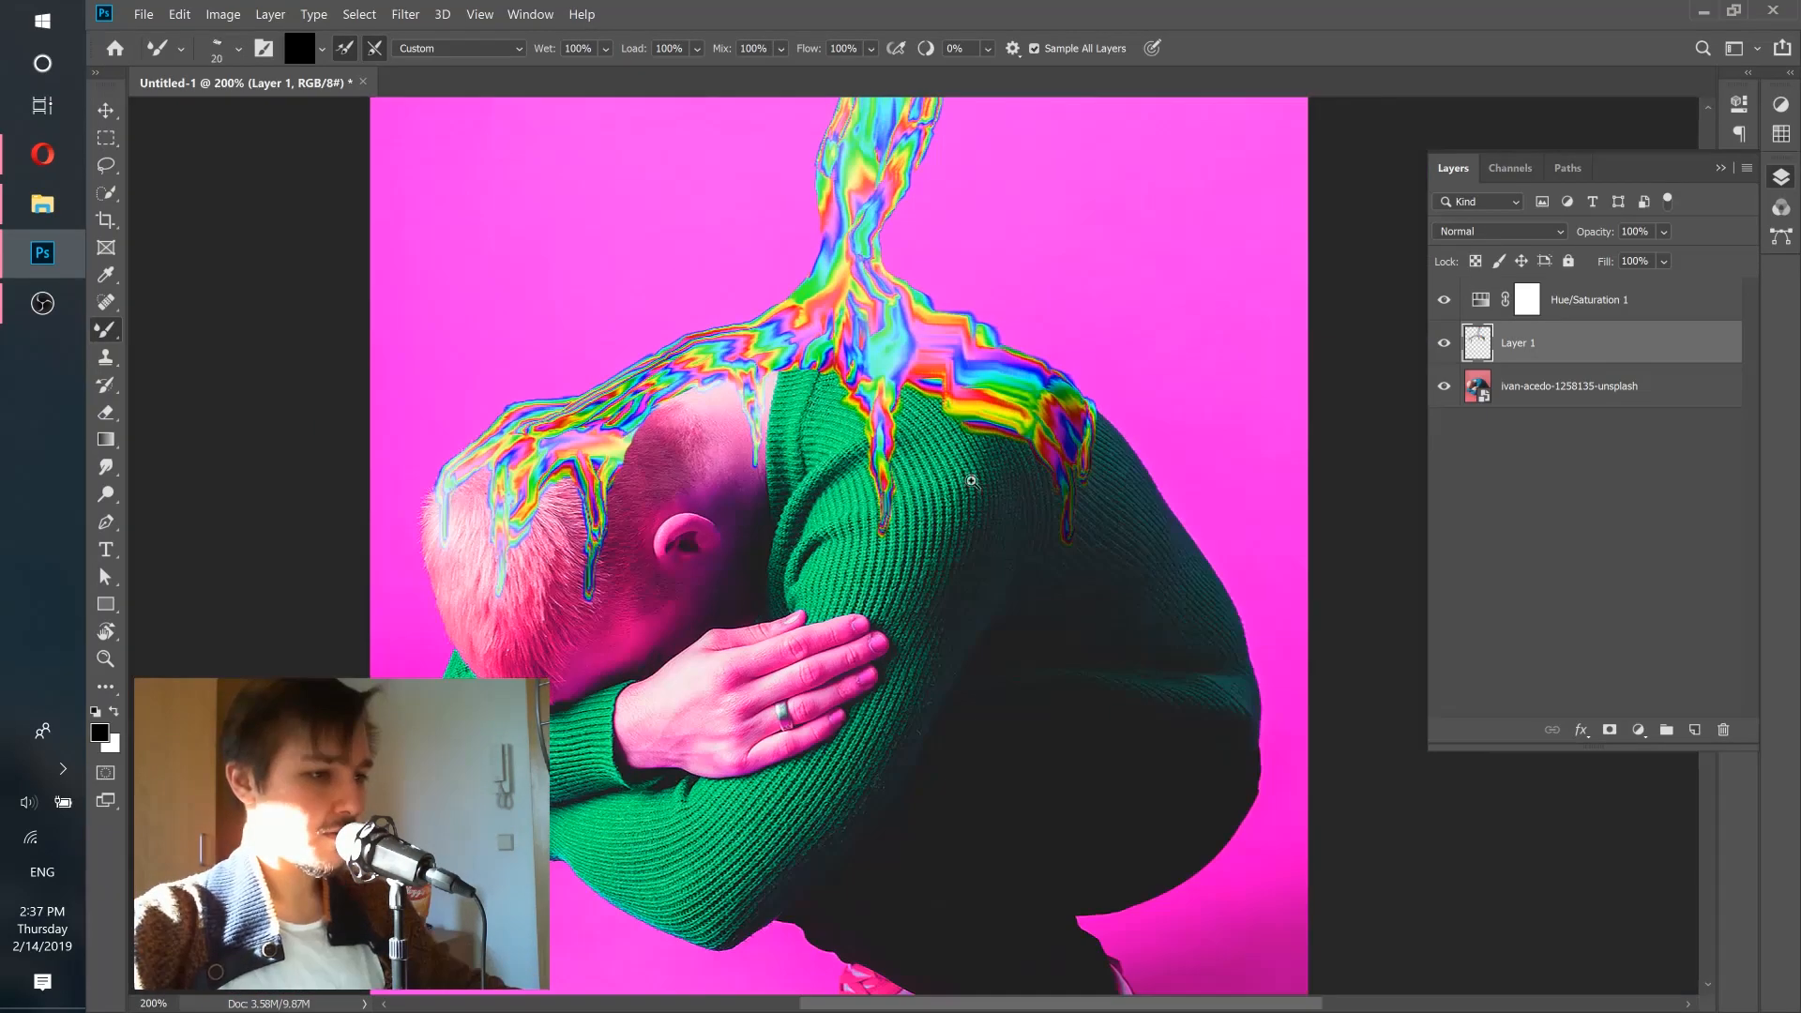
alt+scroll(555, 387, up, 2)
alt+scroll(555, 386, up, 3)
alt+scroll(555, 387, down, 5)
alt+scroll(980, 459, up, 4)
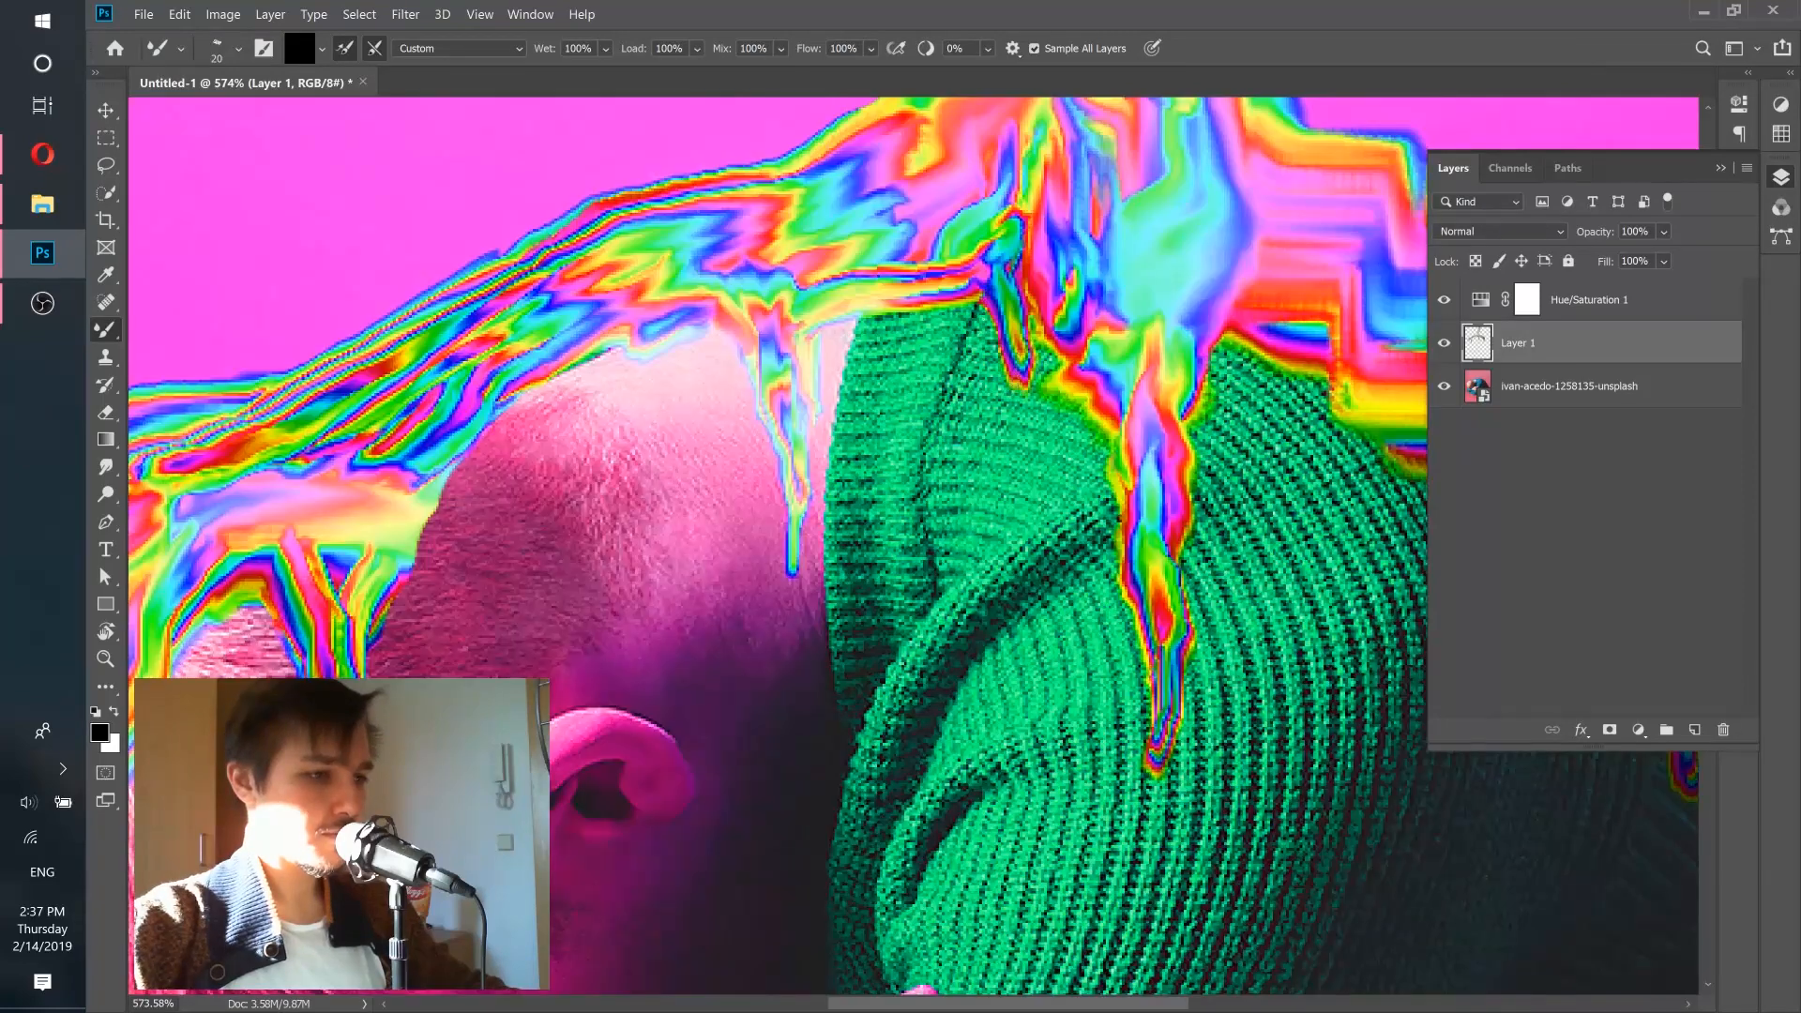
alt+scroll(1014, 476, up, 1)
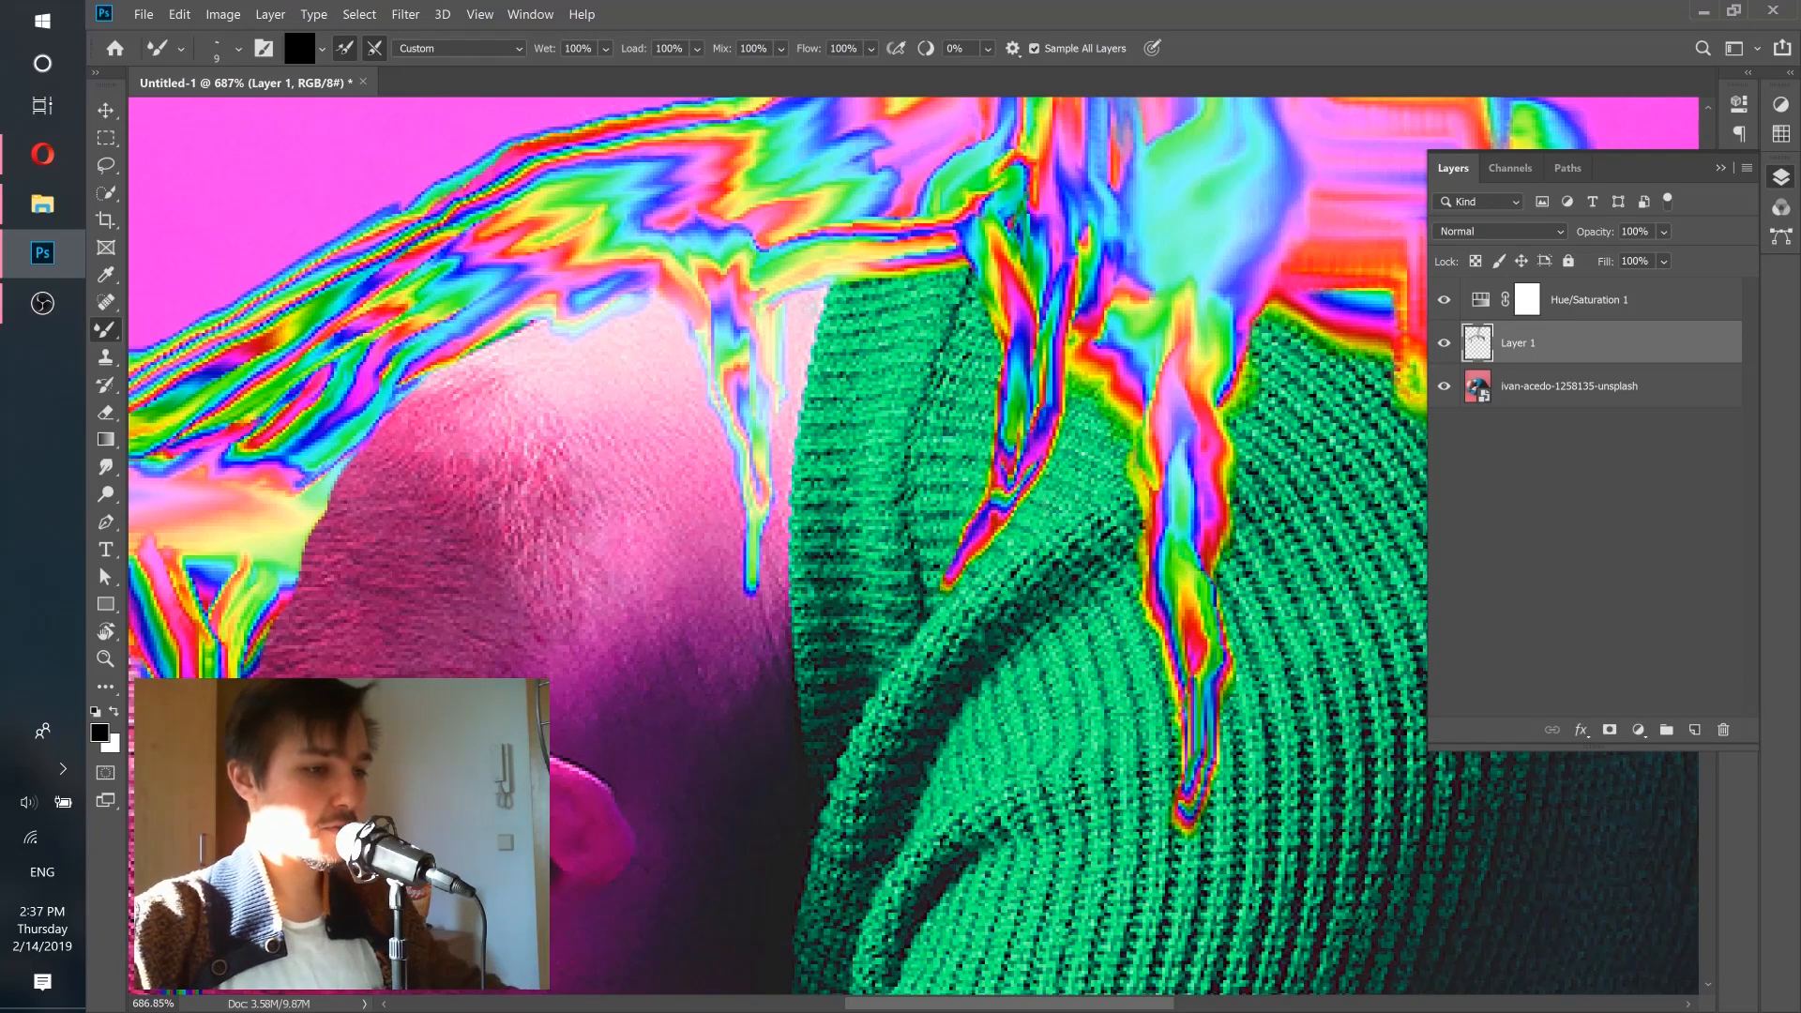
scroll(1044, 430, down, 6)
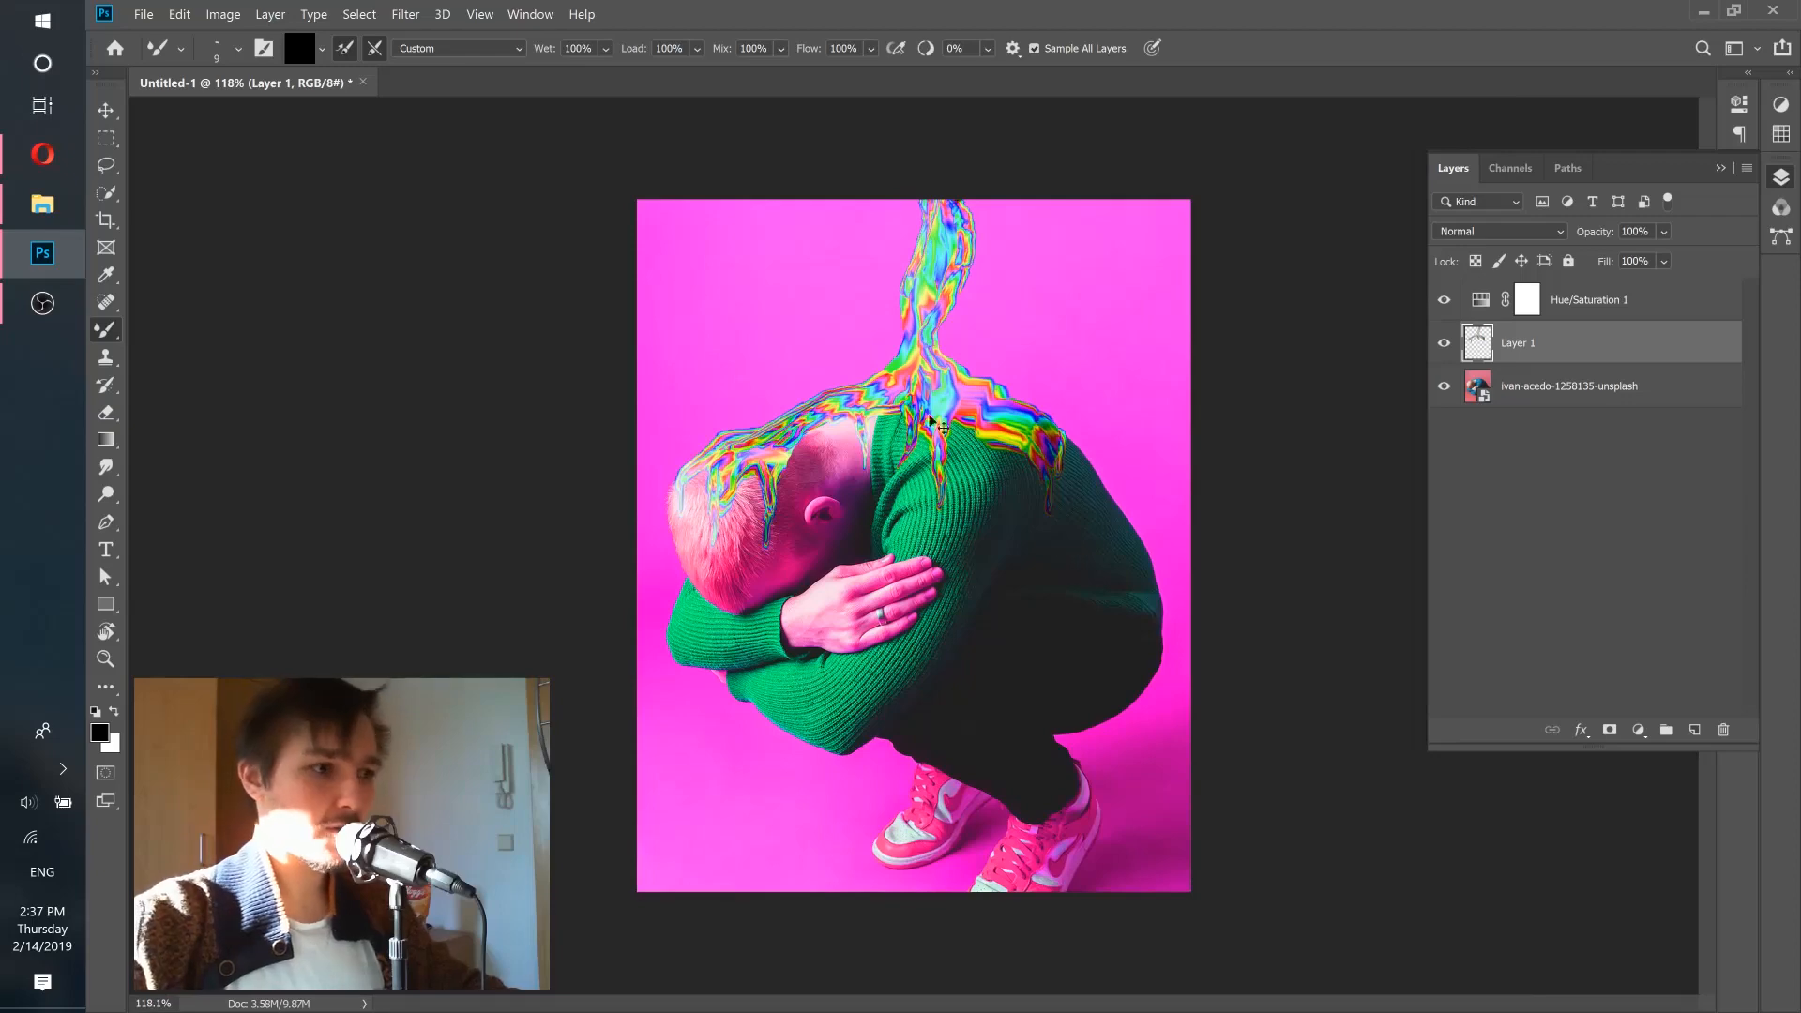
scroll(941, 426, up, 1)
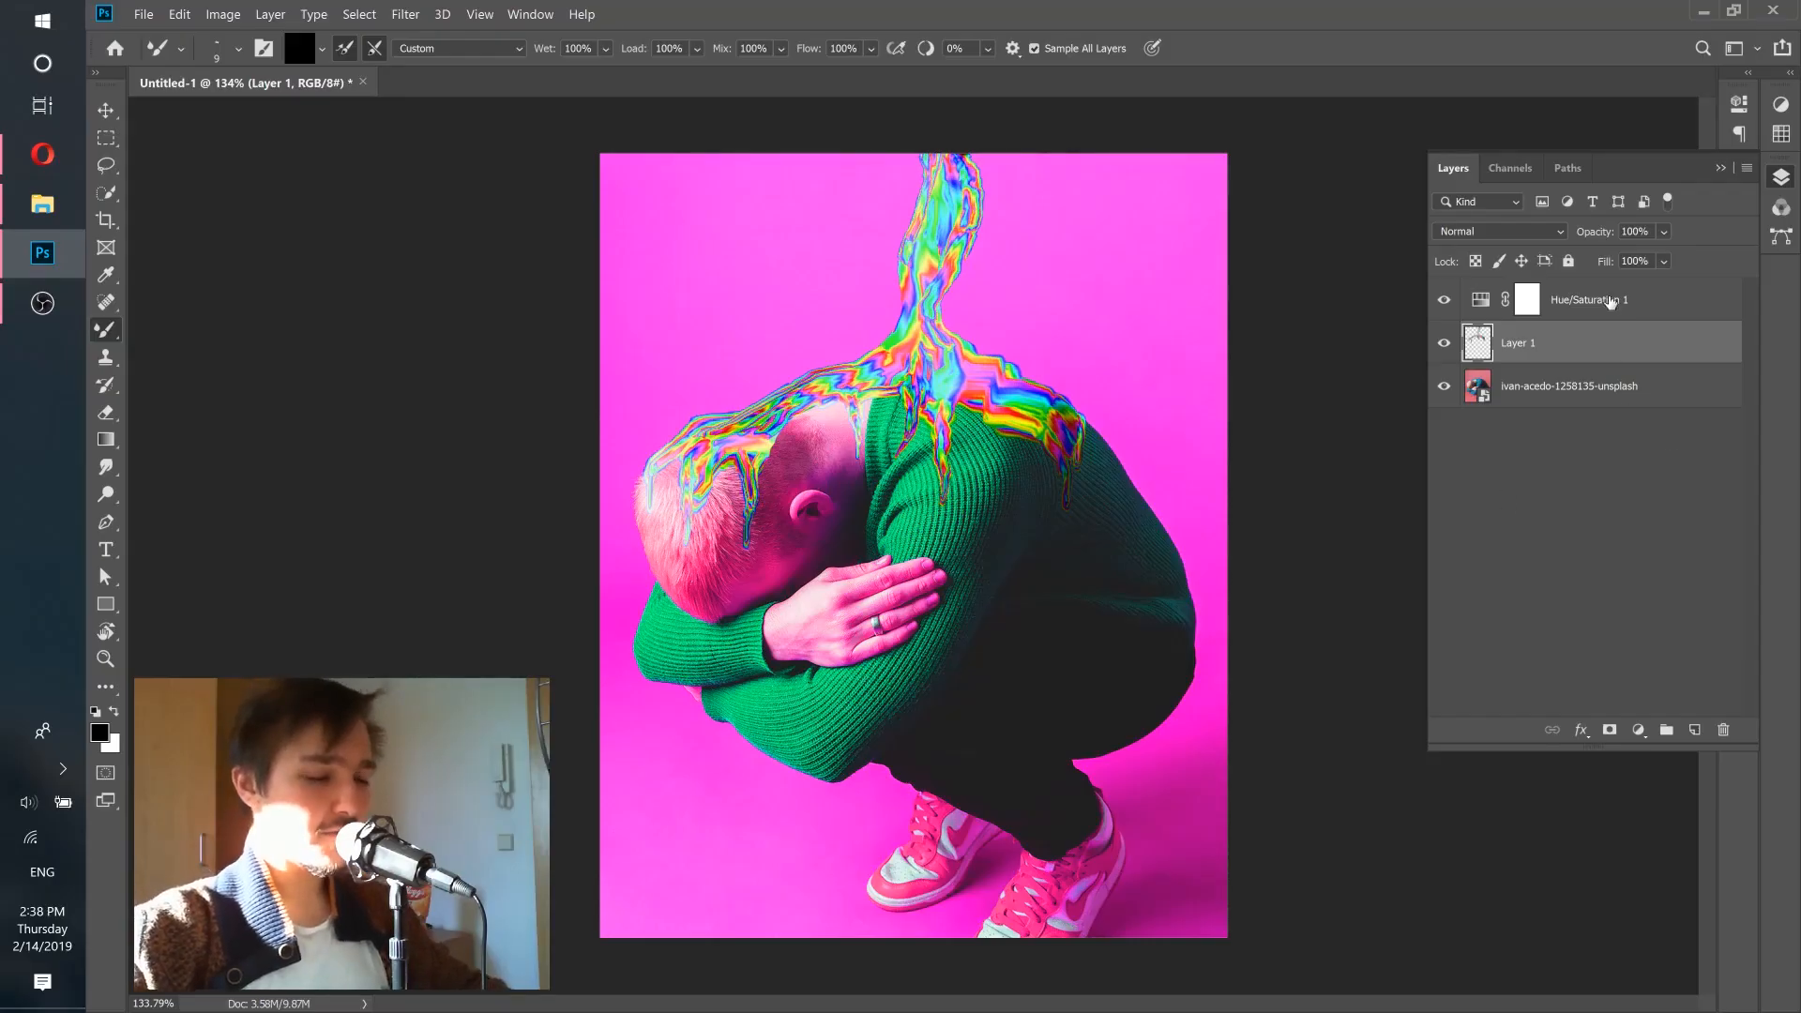
Clip the Hue/Saturation 1 adjustment to Layer 1 so that it affects only the paint.
click(1610, 307)
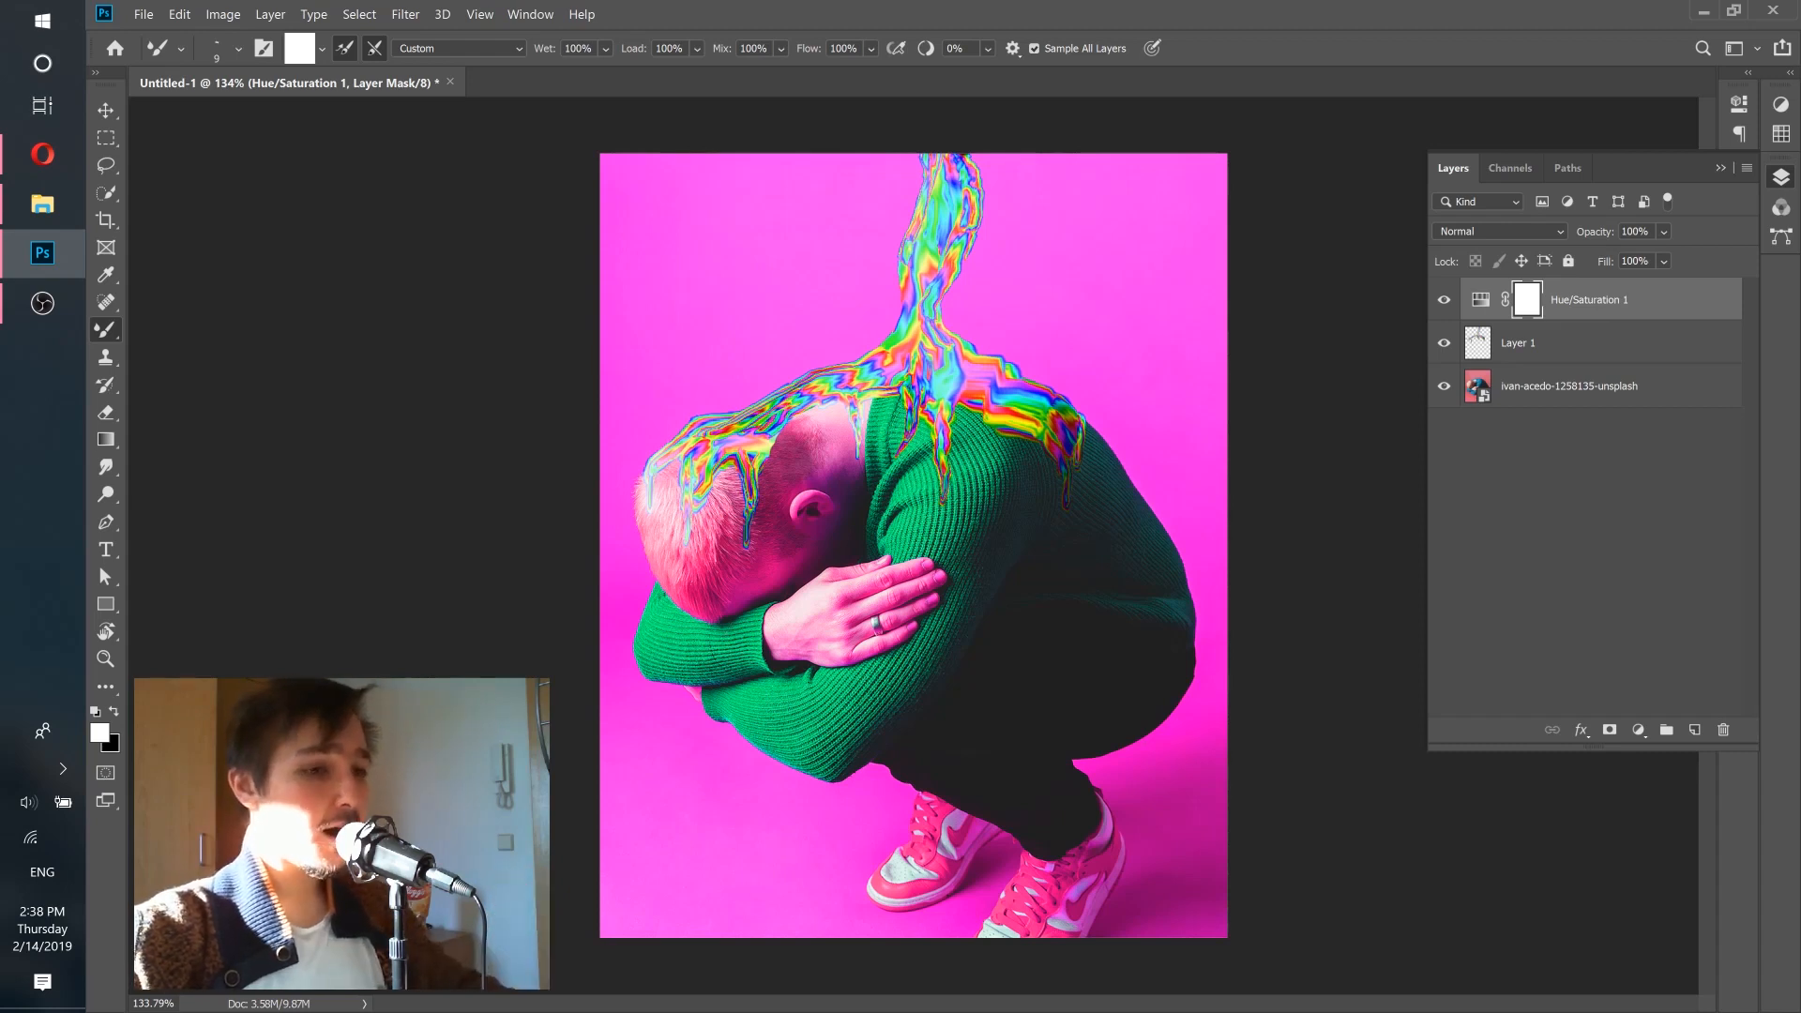
double_click(1485, 301)
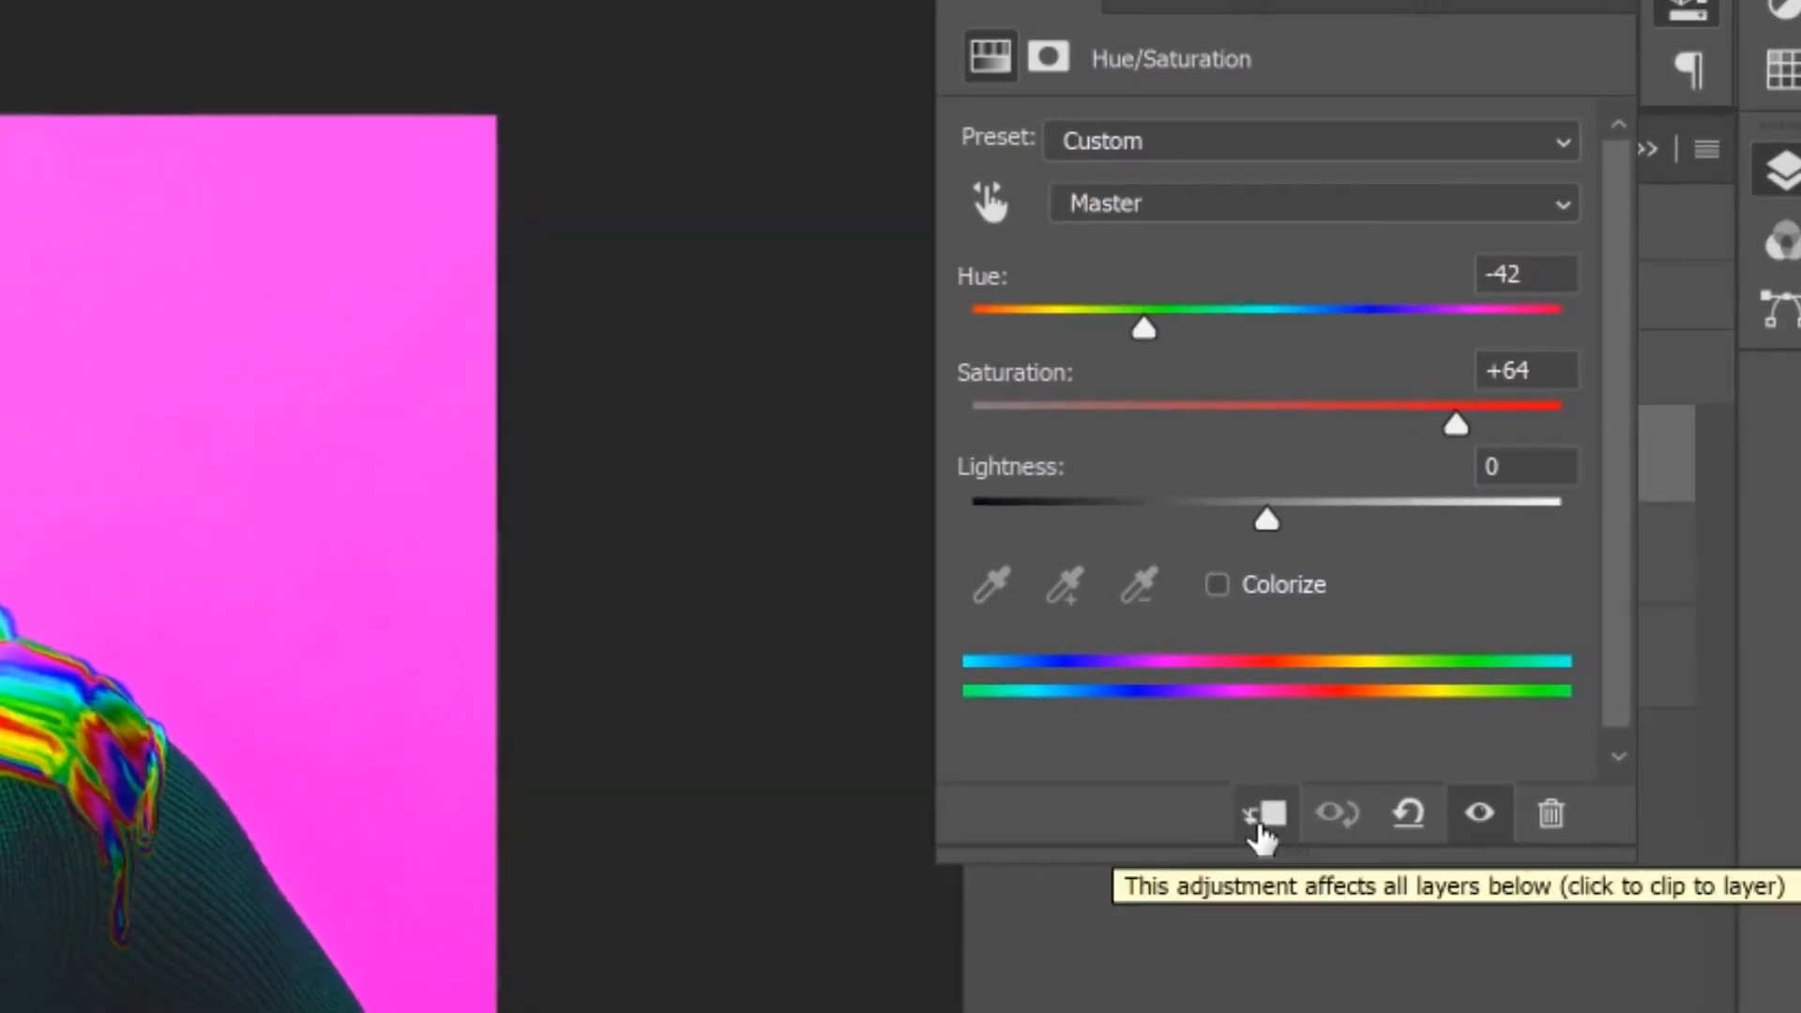
click(1262, 838)
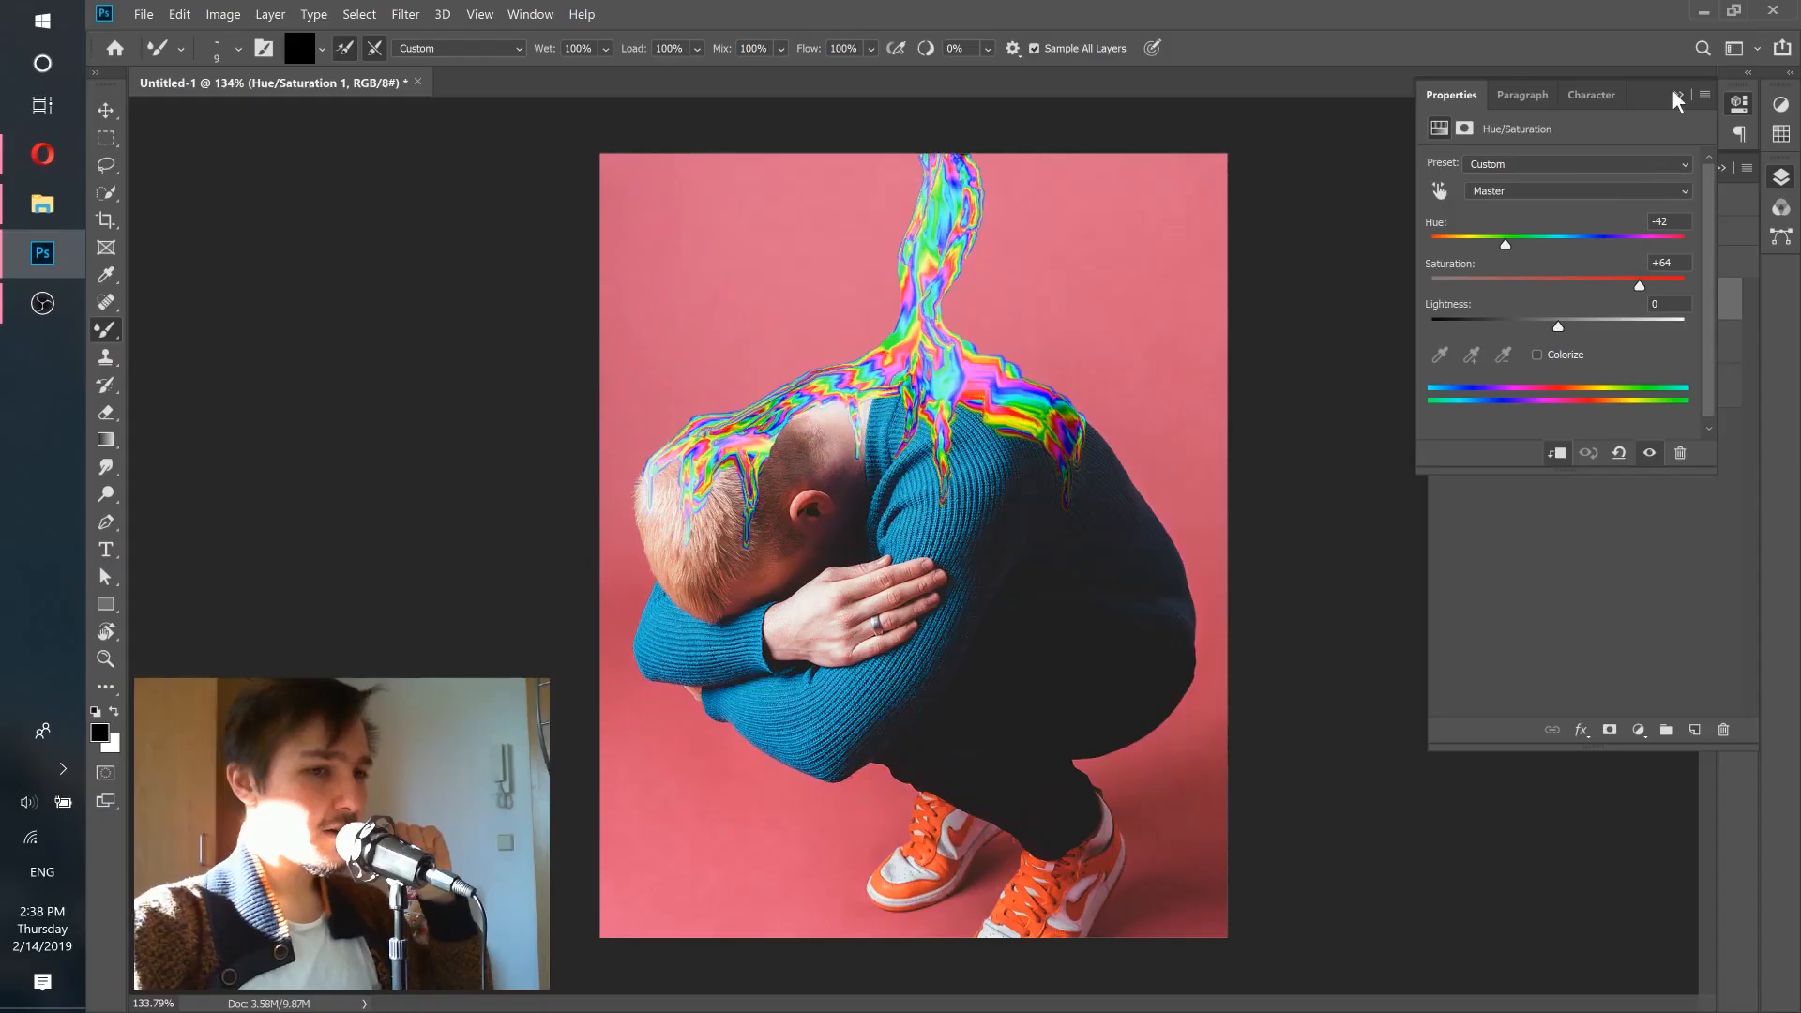
click(1675, 96)
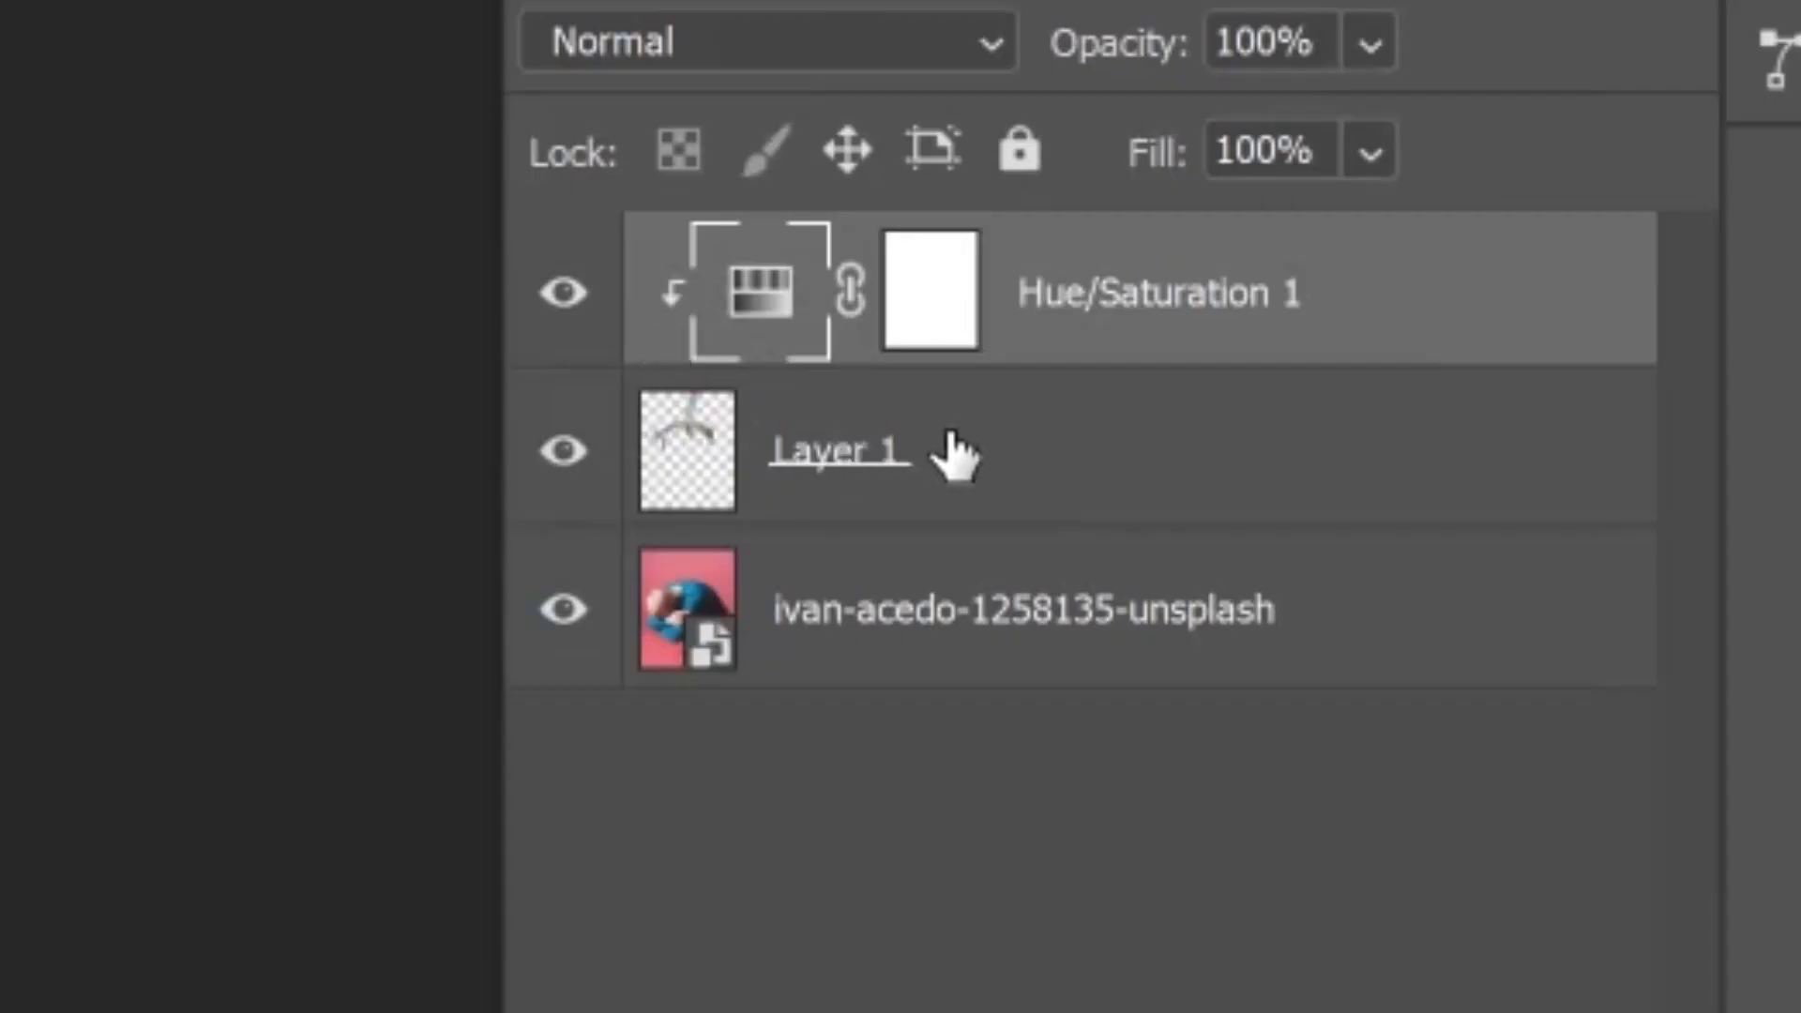
Convert Layer 1 and its Hue/Saturation adjustment into one smart object, toggling visibility to compare the paint.
click(1550, 343)
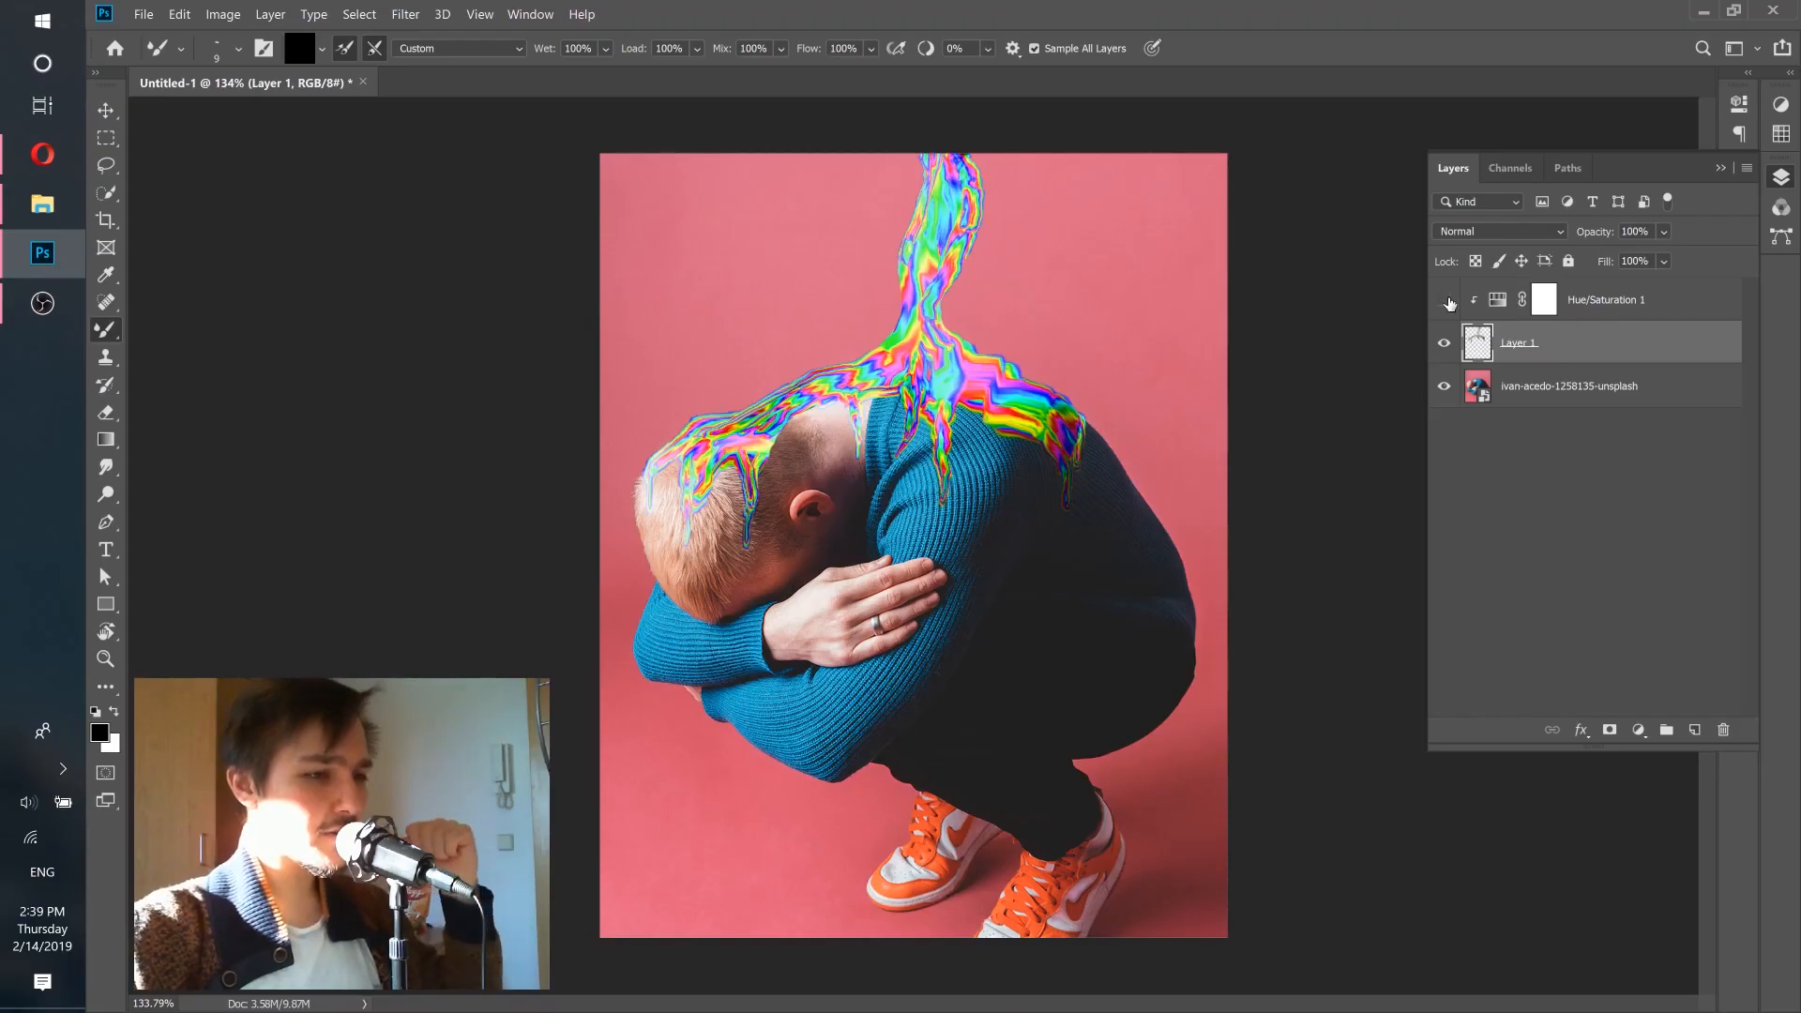
click(1446, 300)
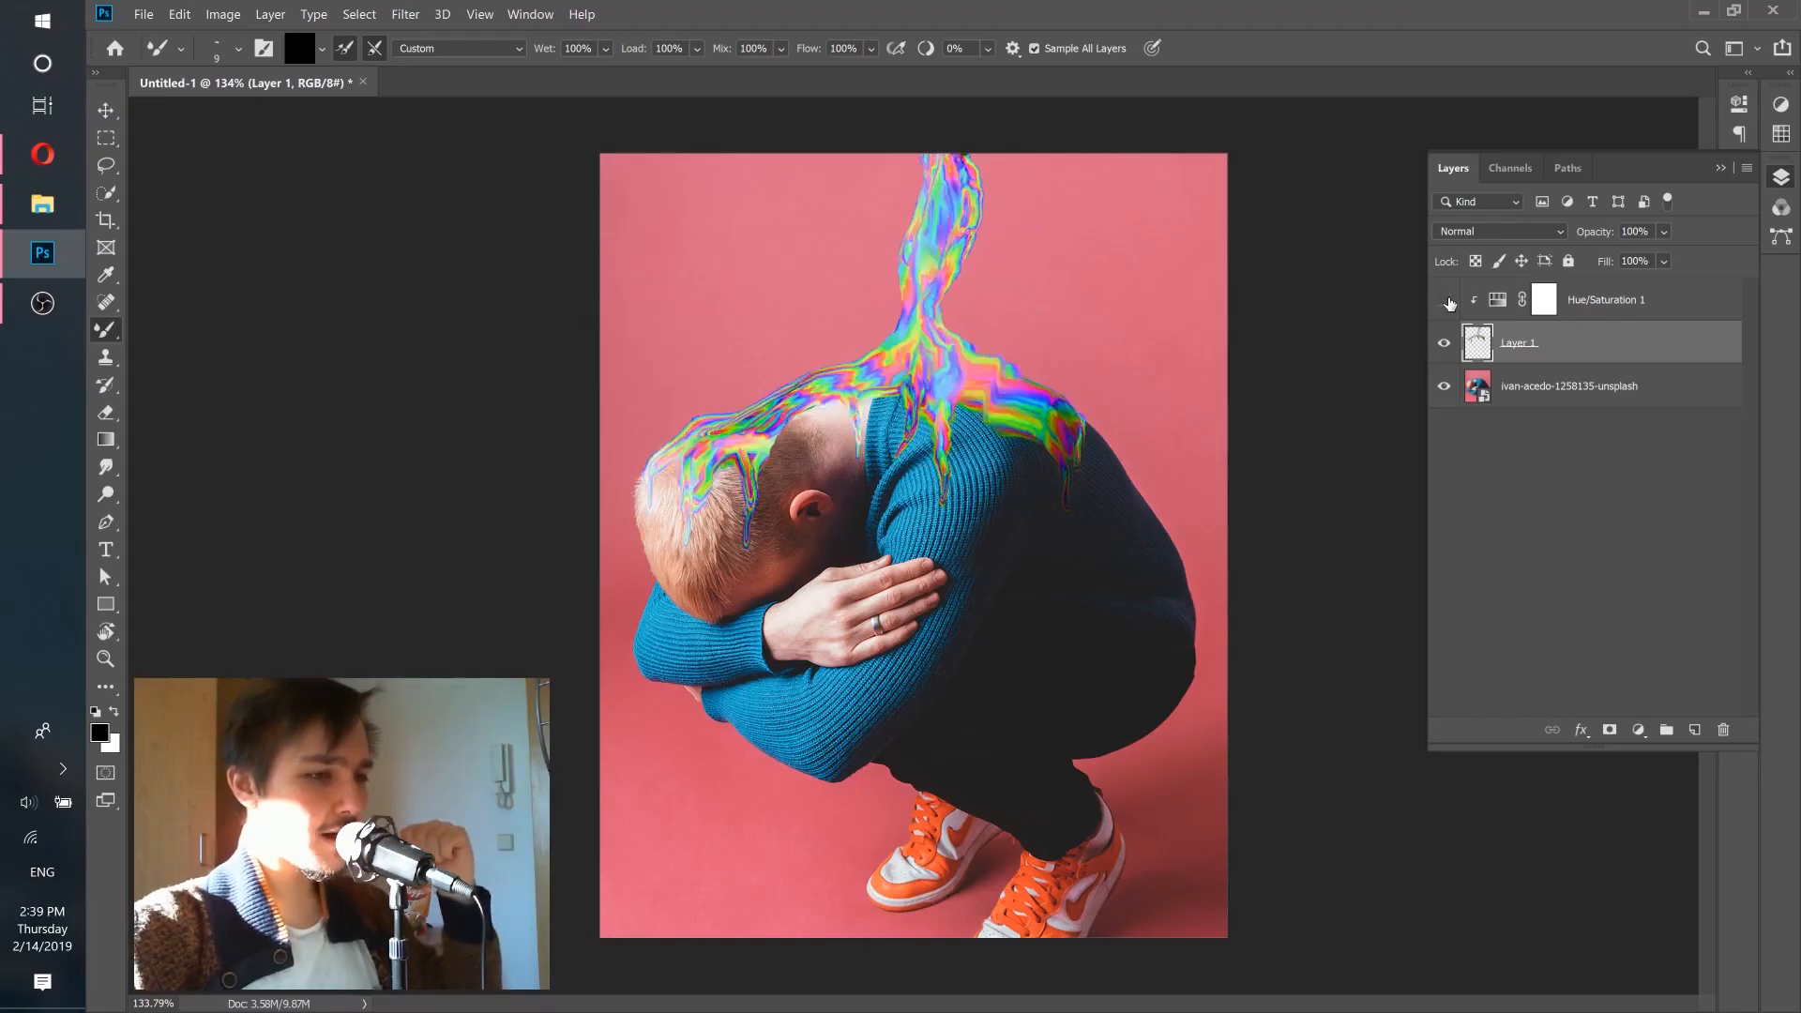
click(1446, 300)
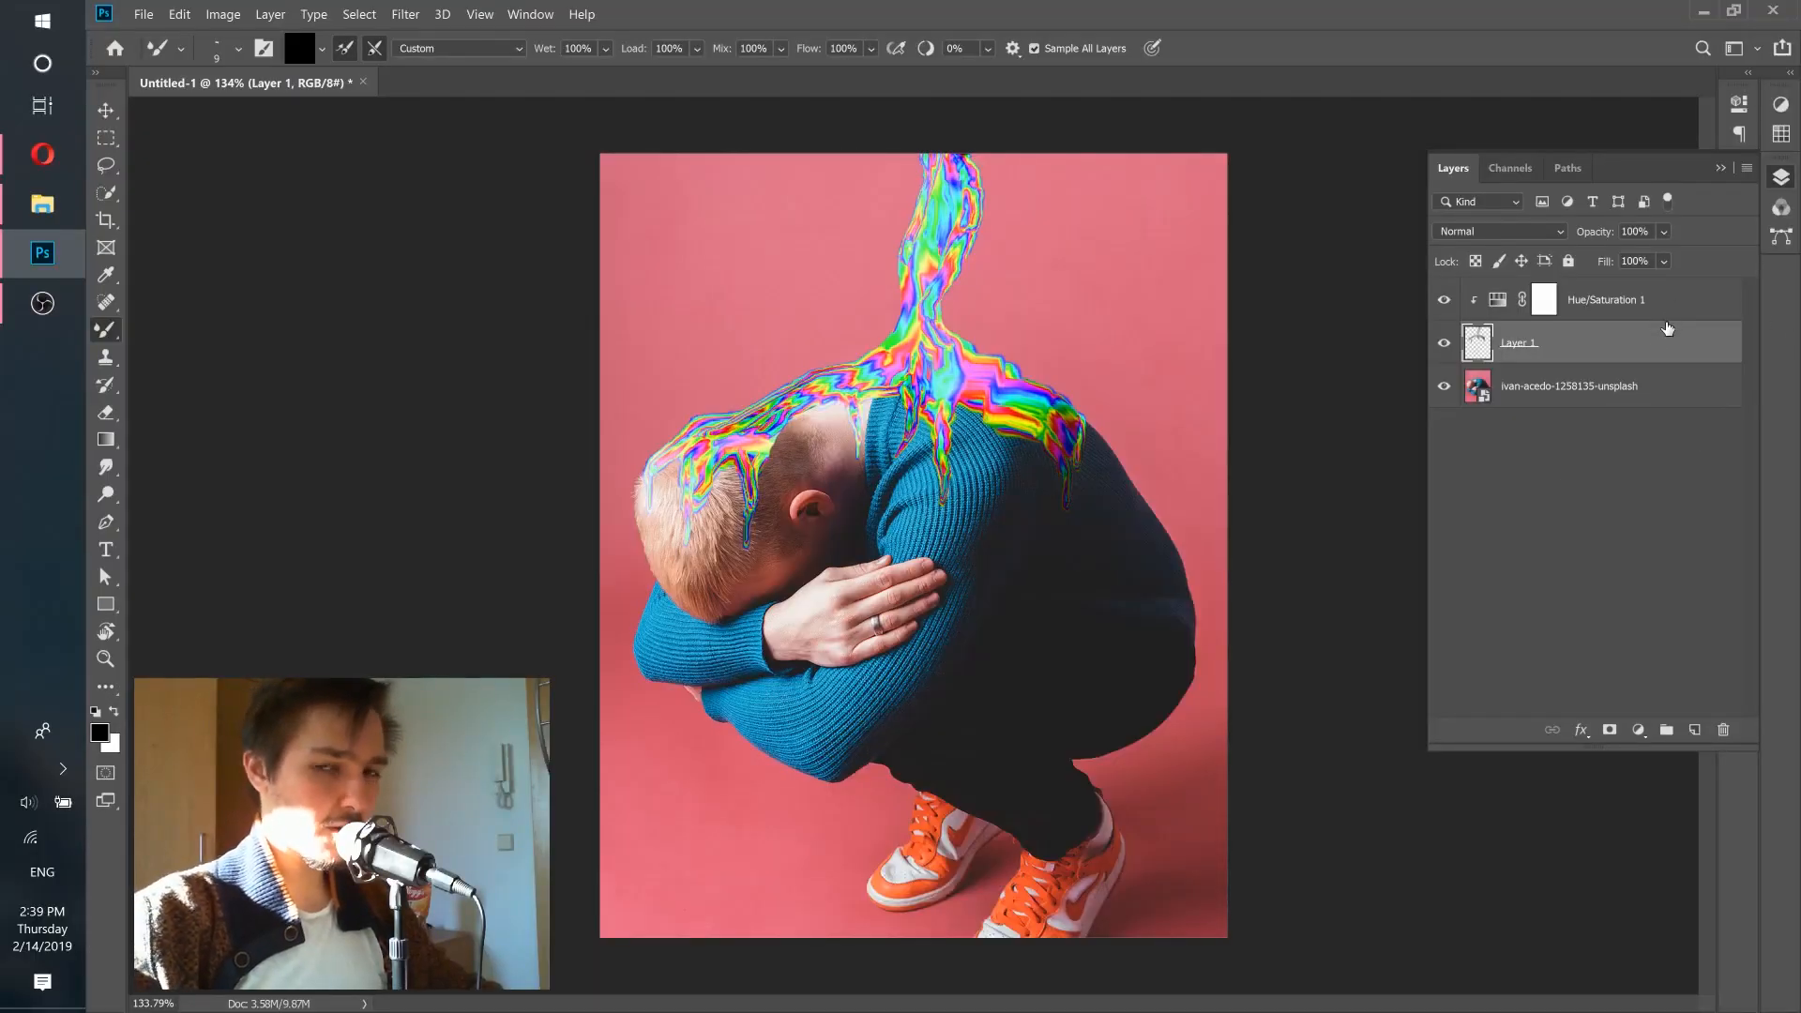
shift+click(1666, 313)
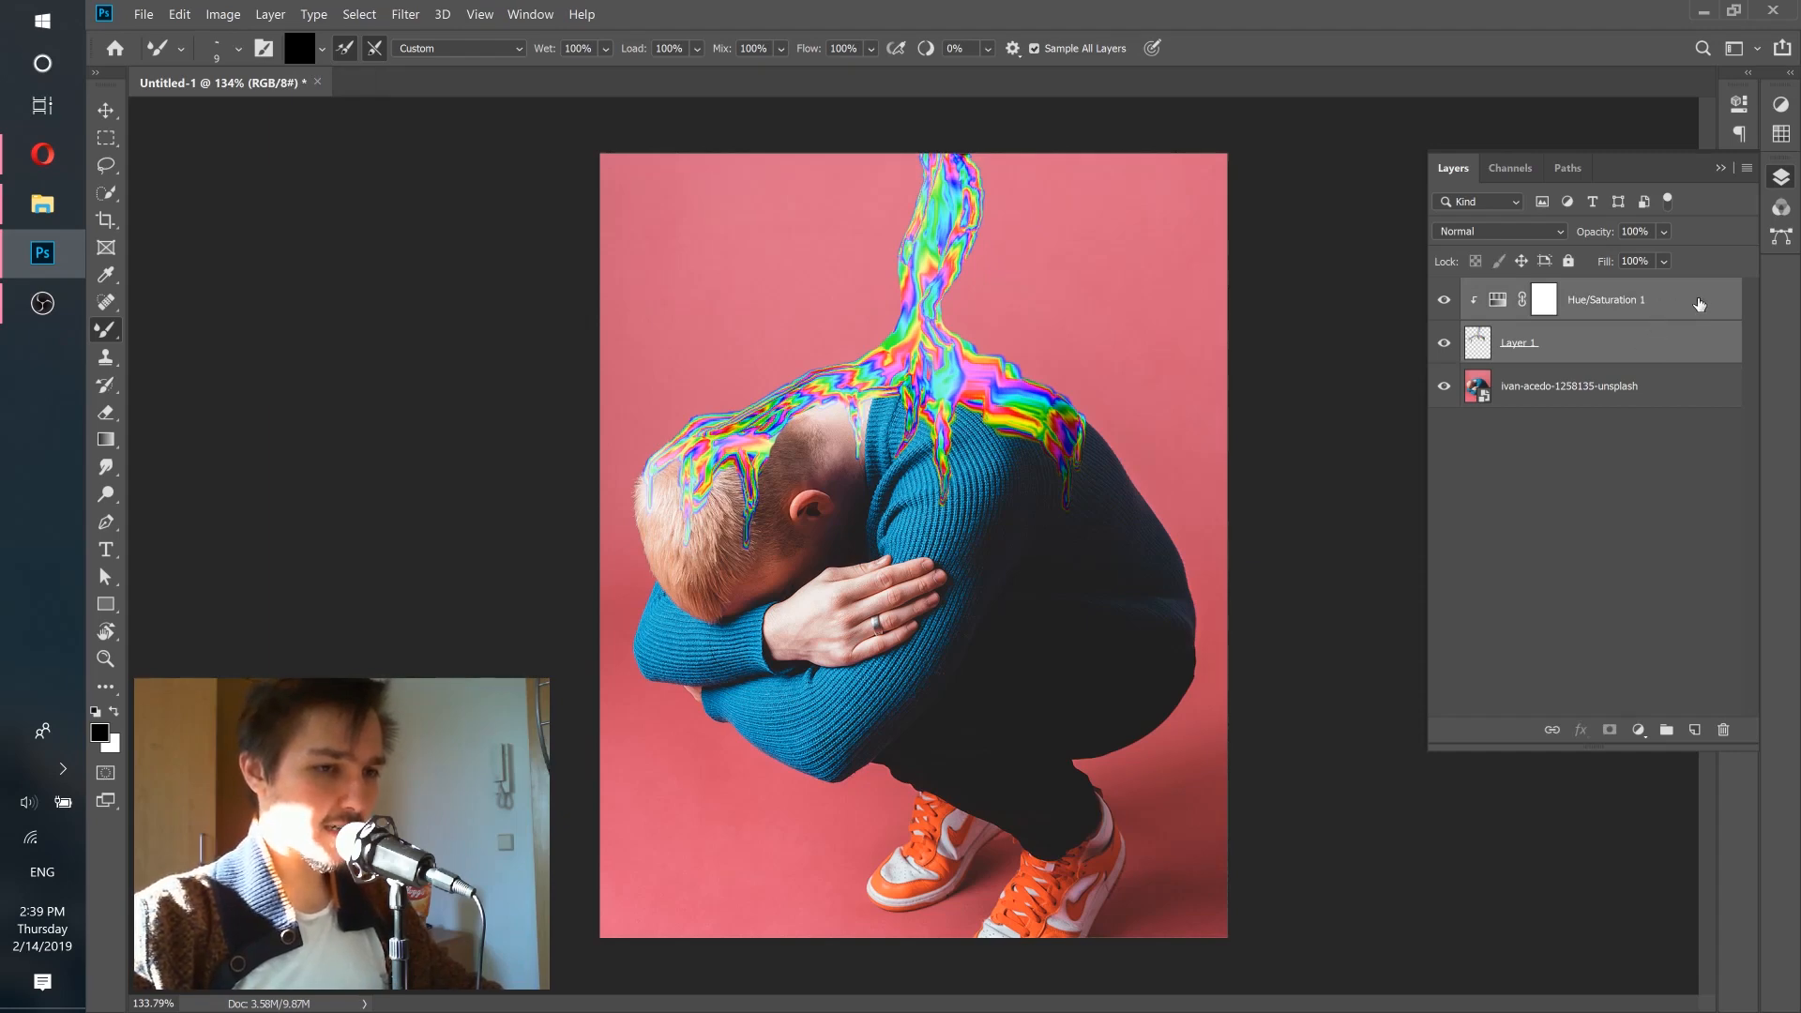
right_click(1713, 308)
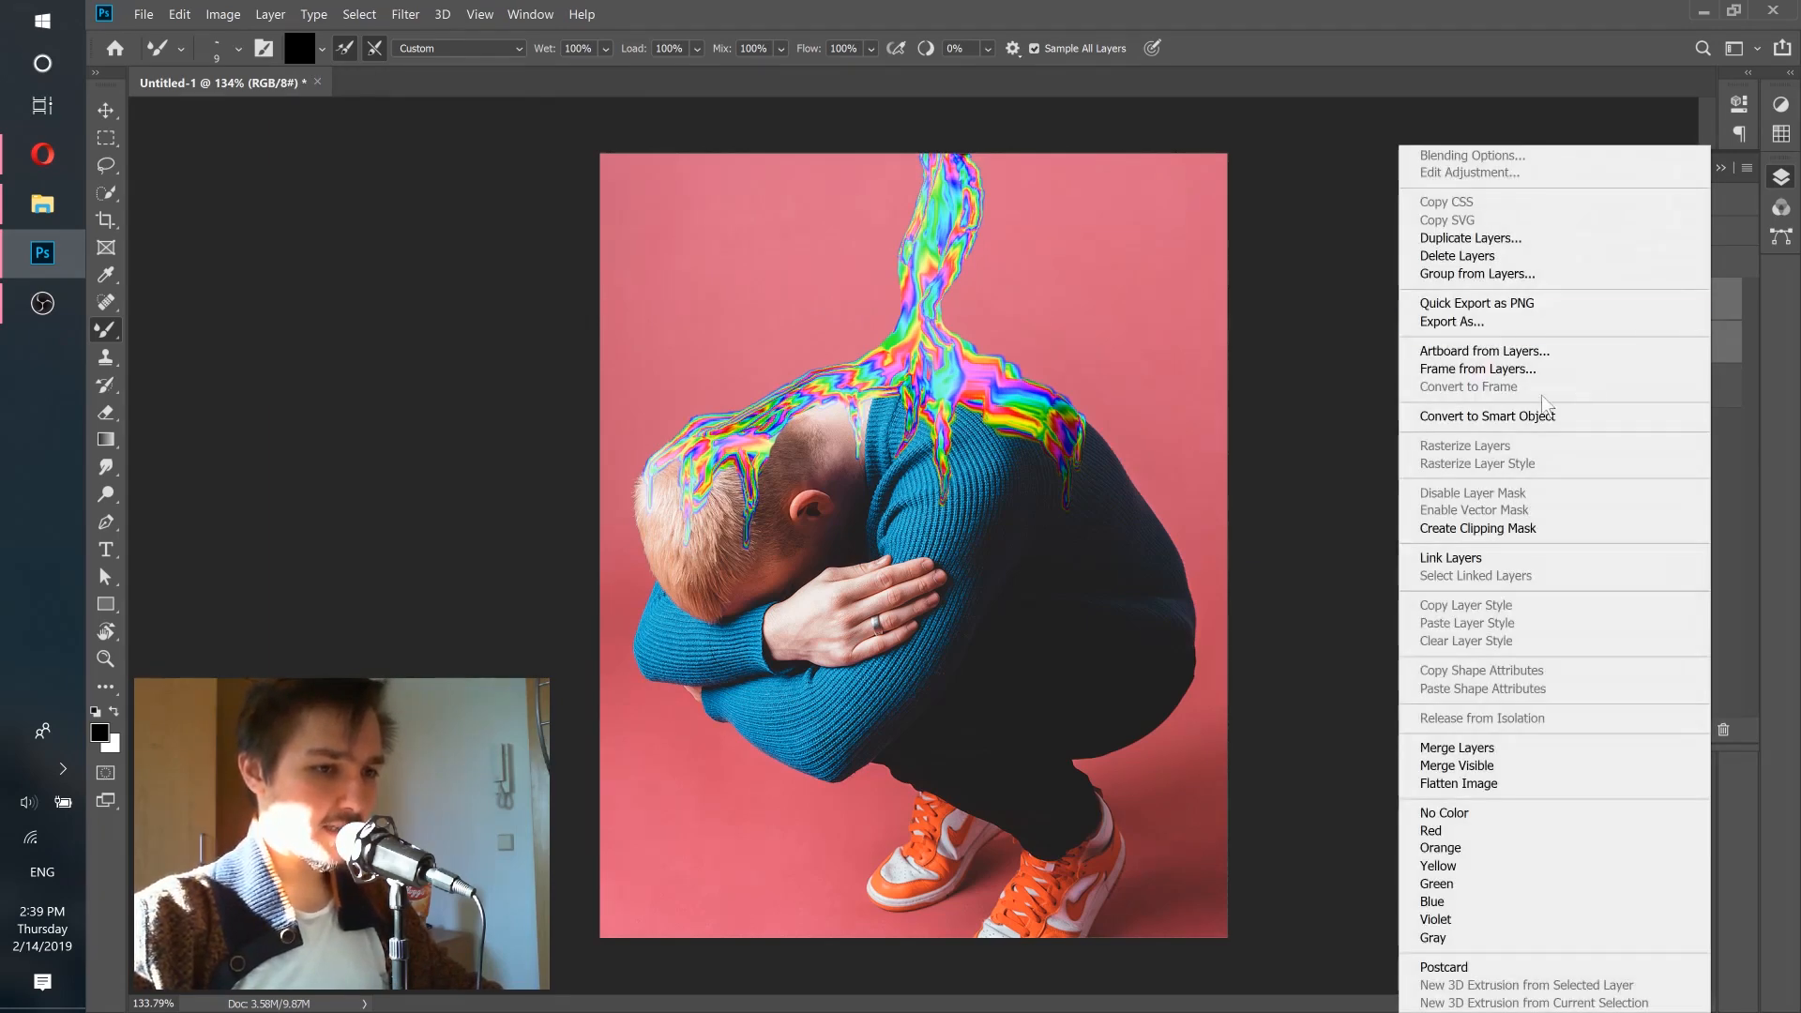
click(1538, 416)
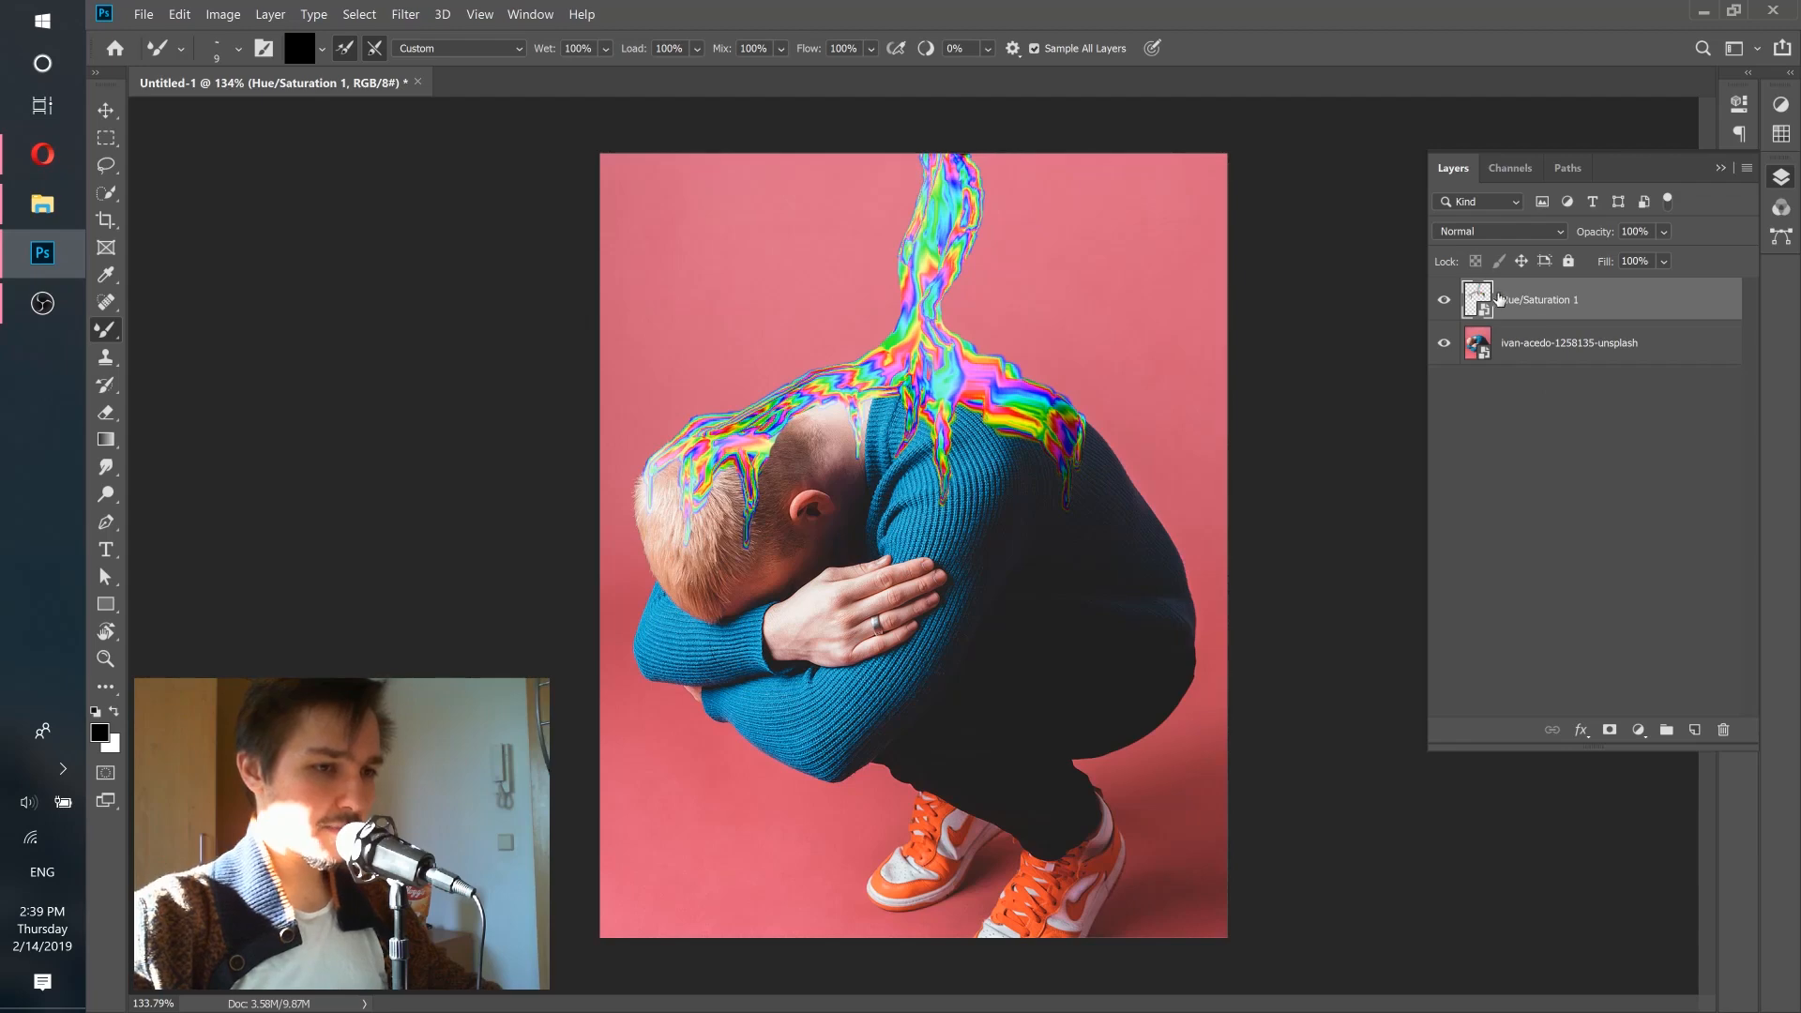
click(1449, 300)
click(1449, 300)
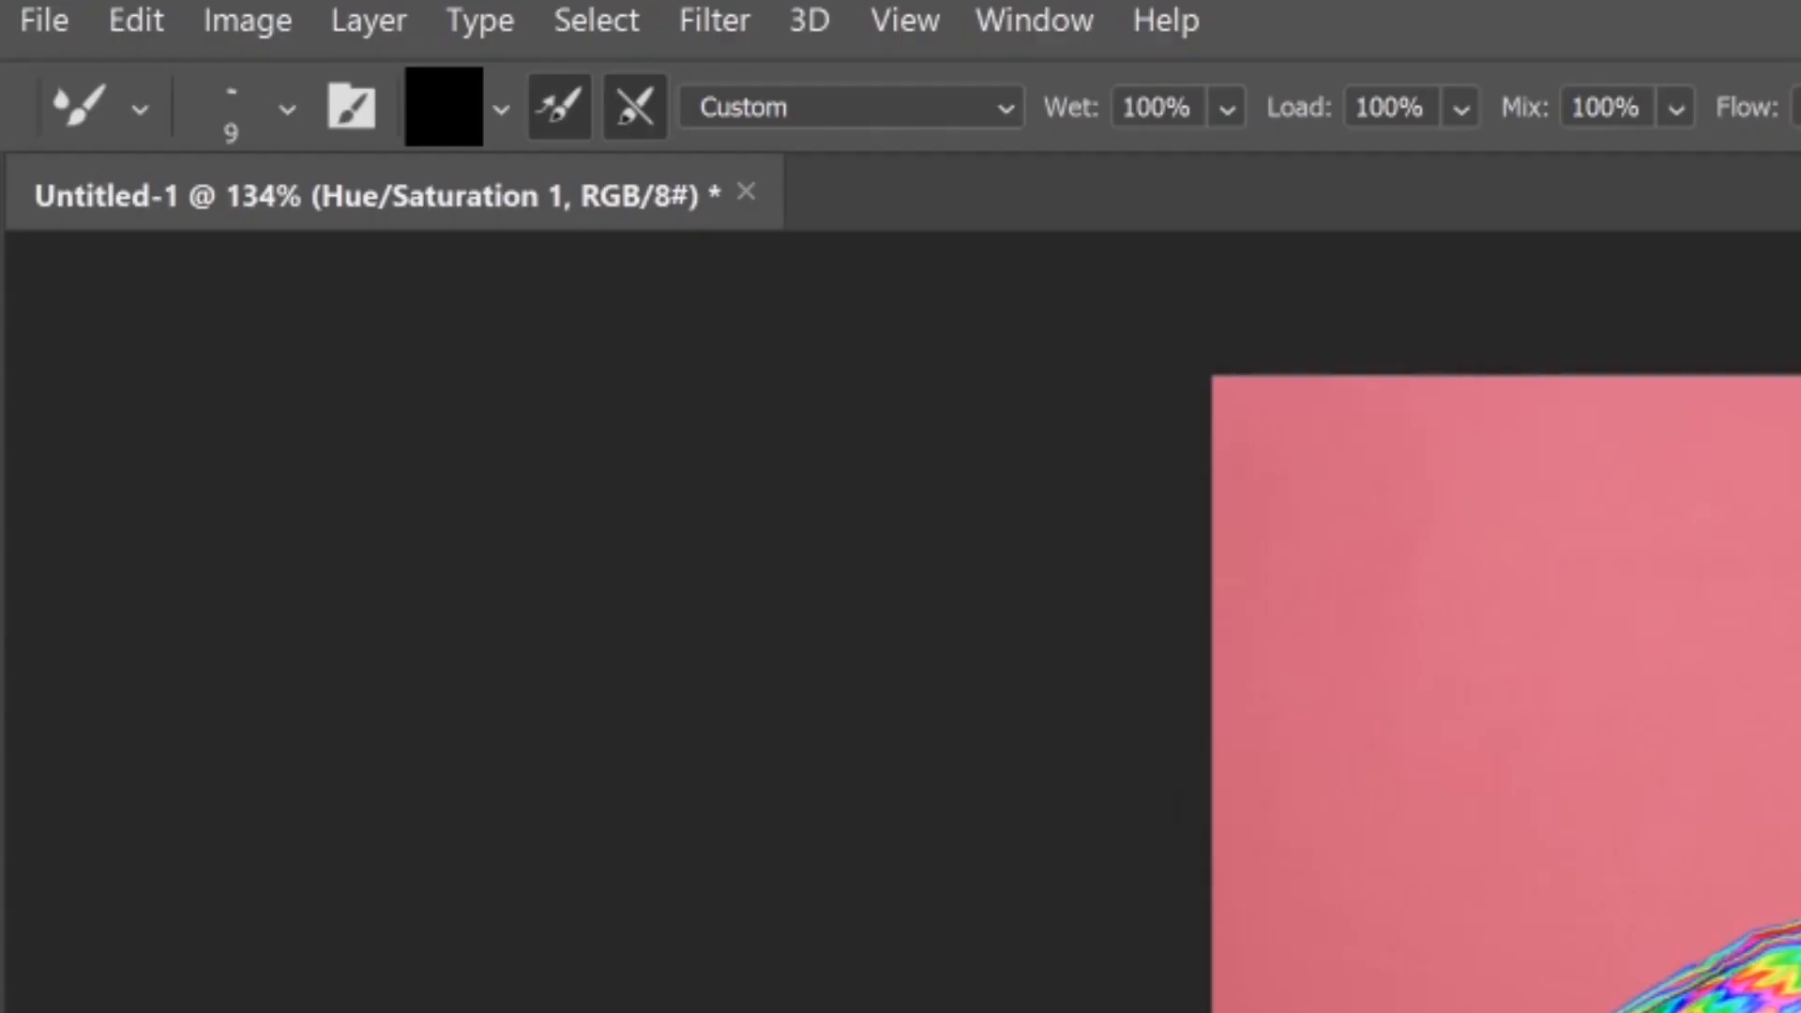
Open the Oil Paint filter for the paint smart object and compare the result with the preview off and on.
click(715, 21)
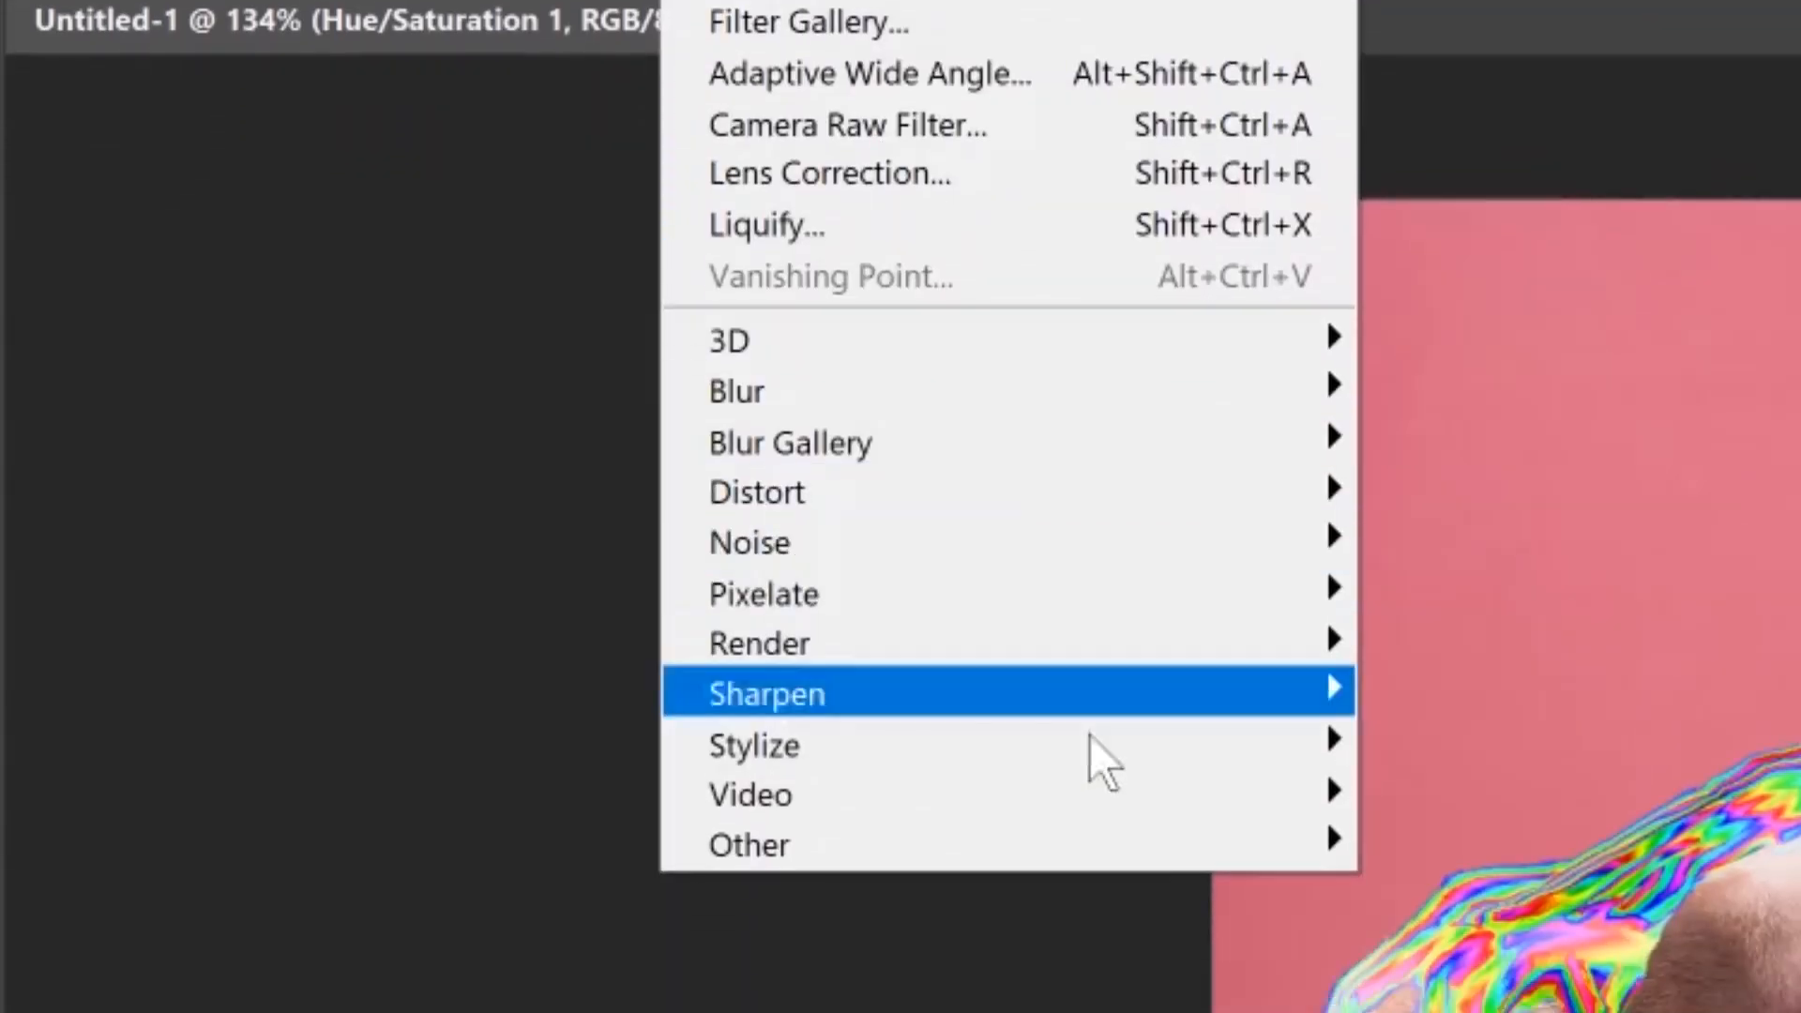
mouse_move(1112, 954)
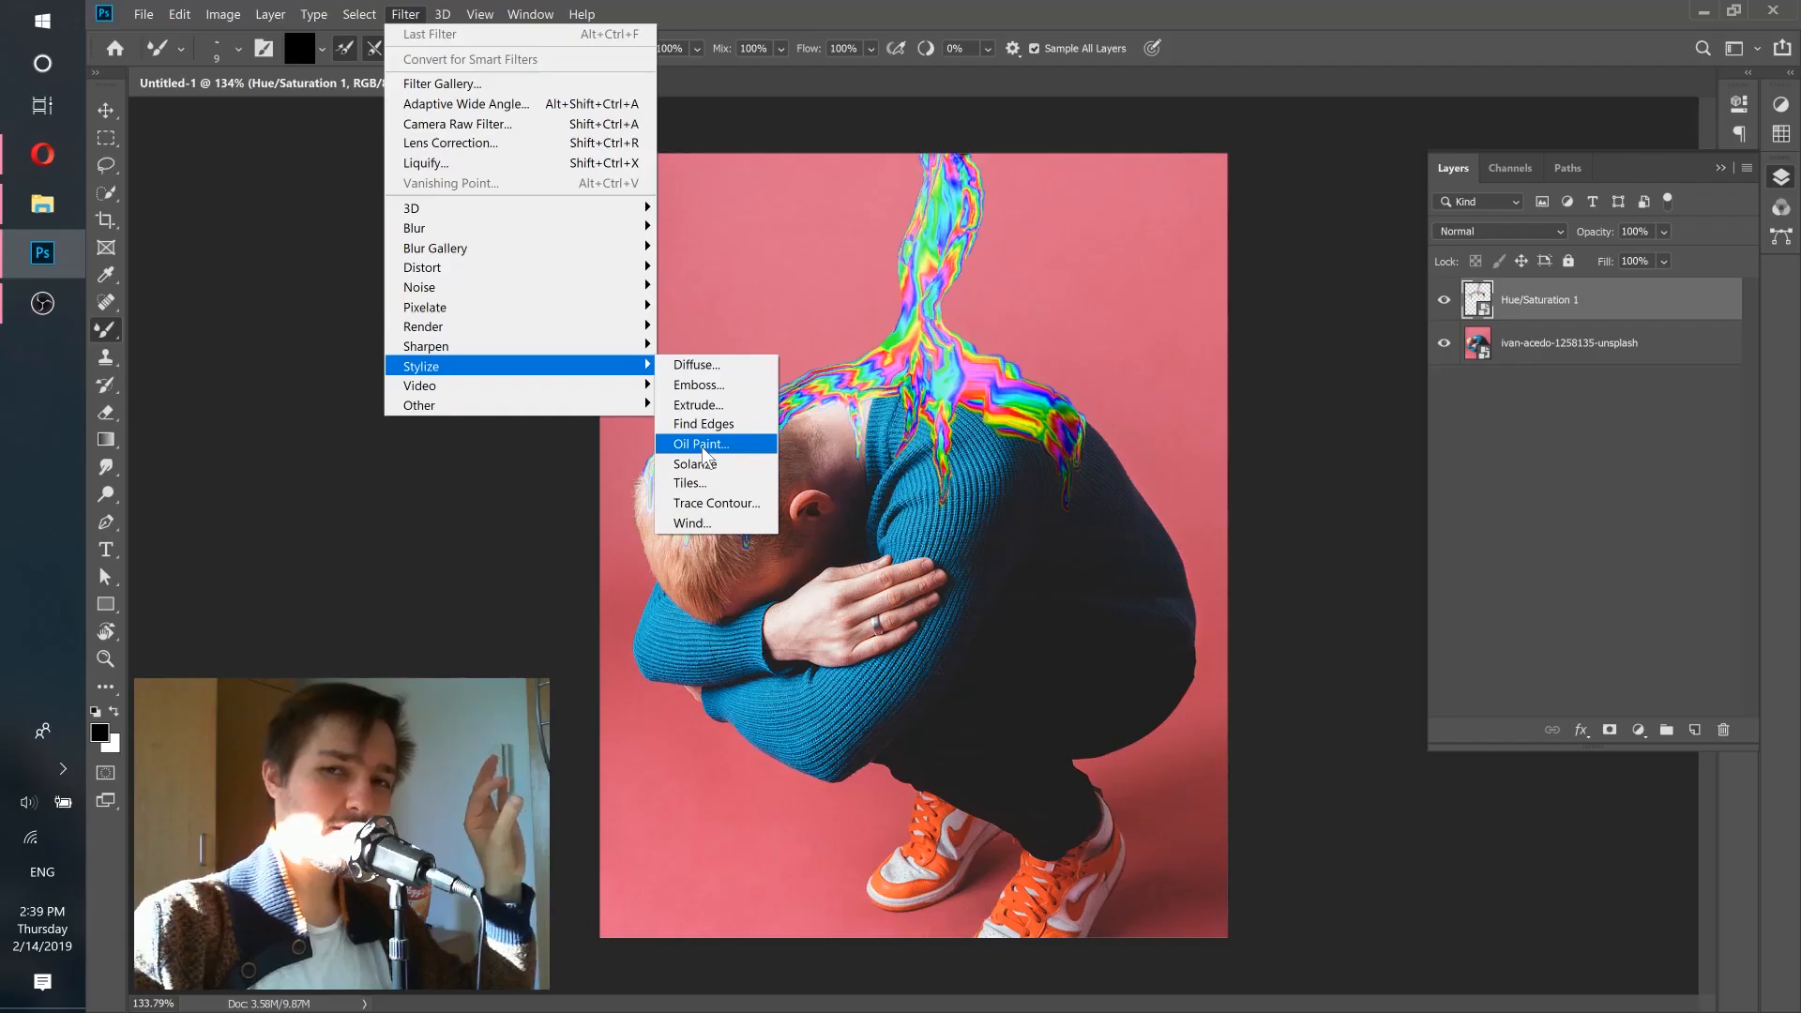
click(1128, 511)
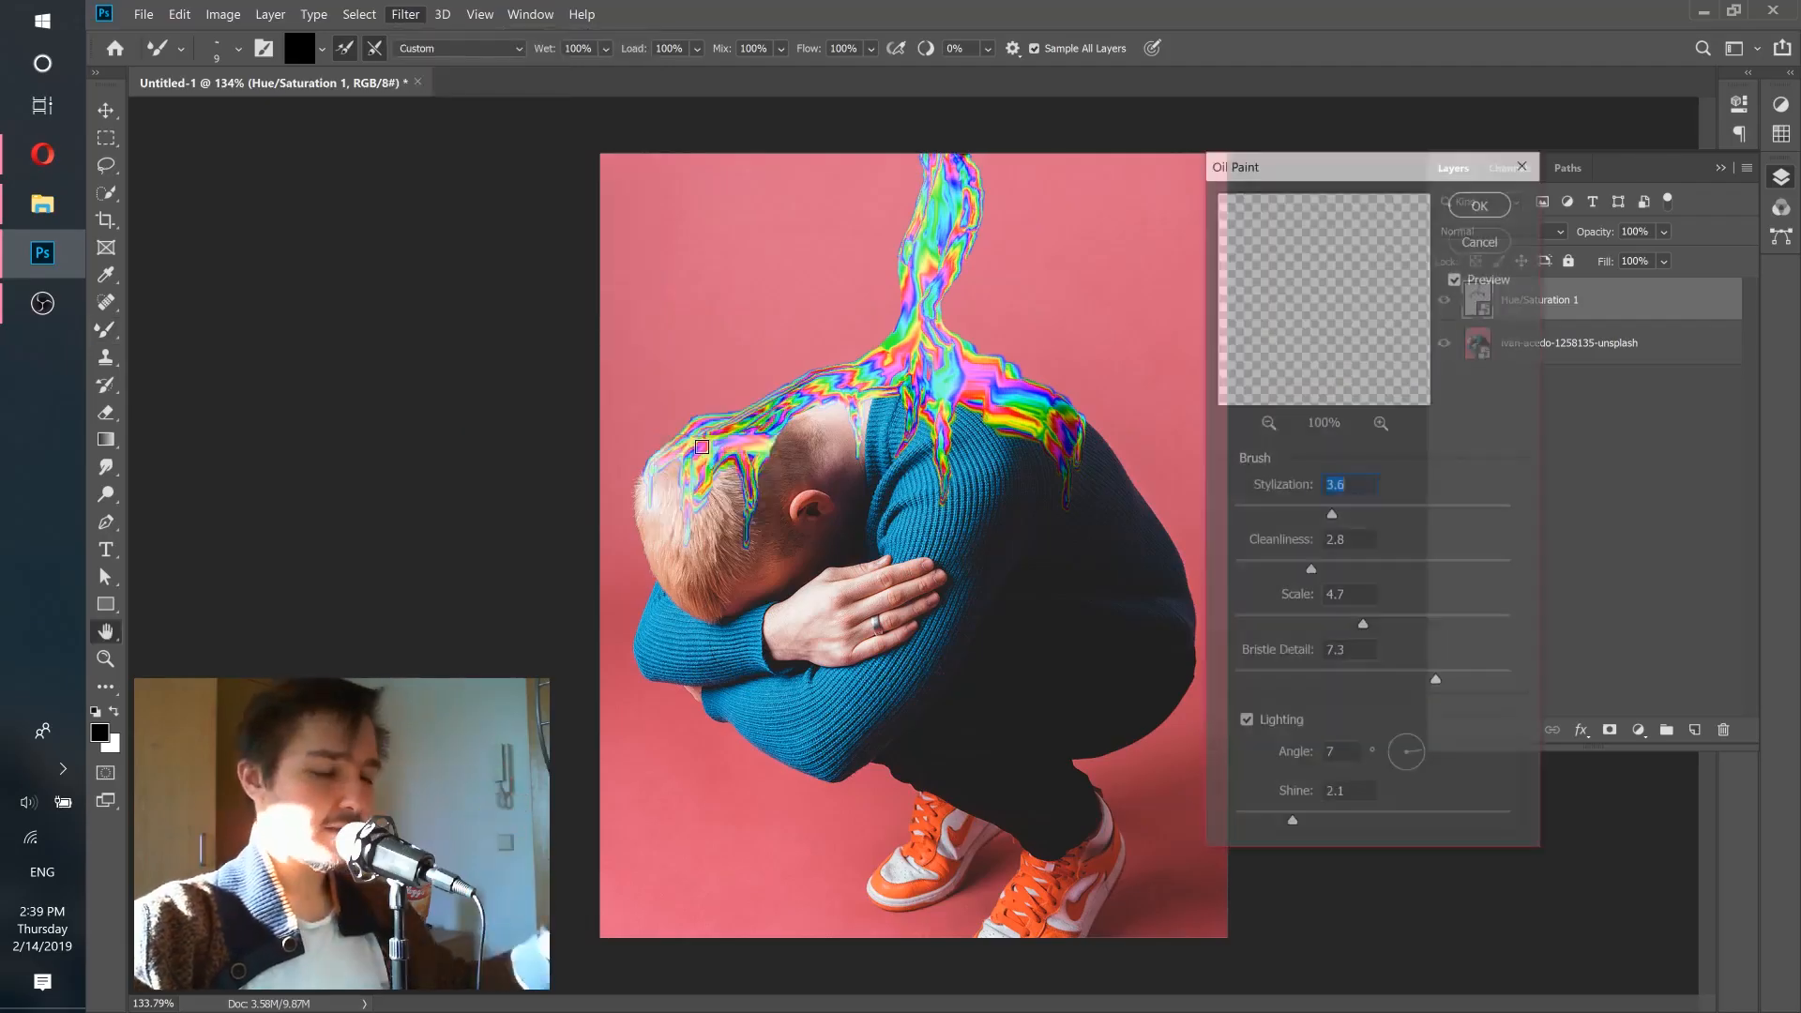
drag(1294, 174, 1357, 141)
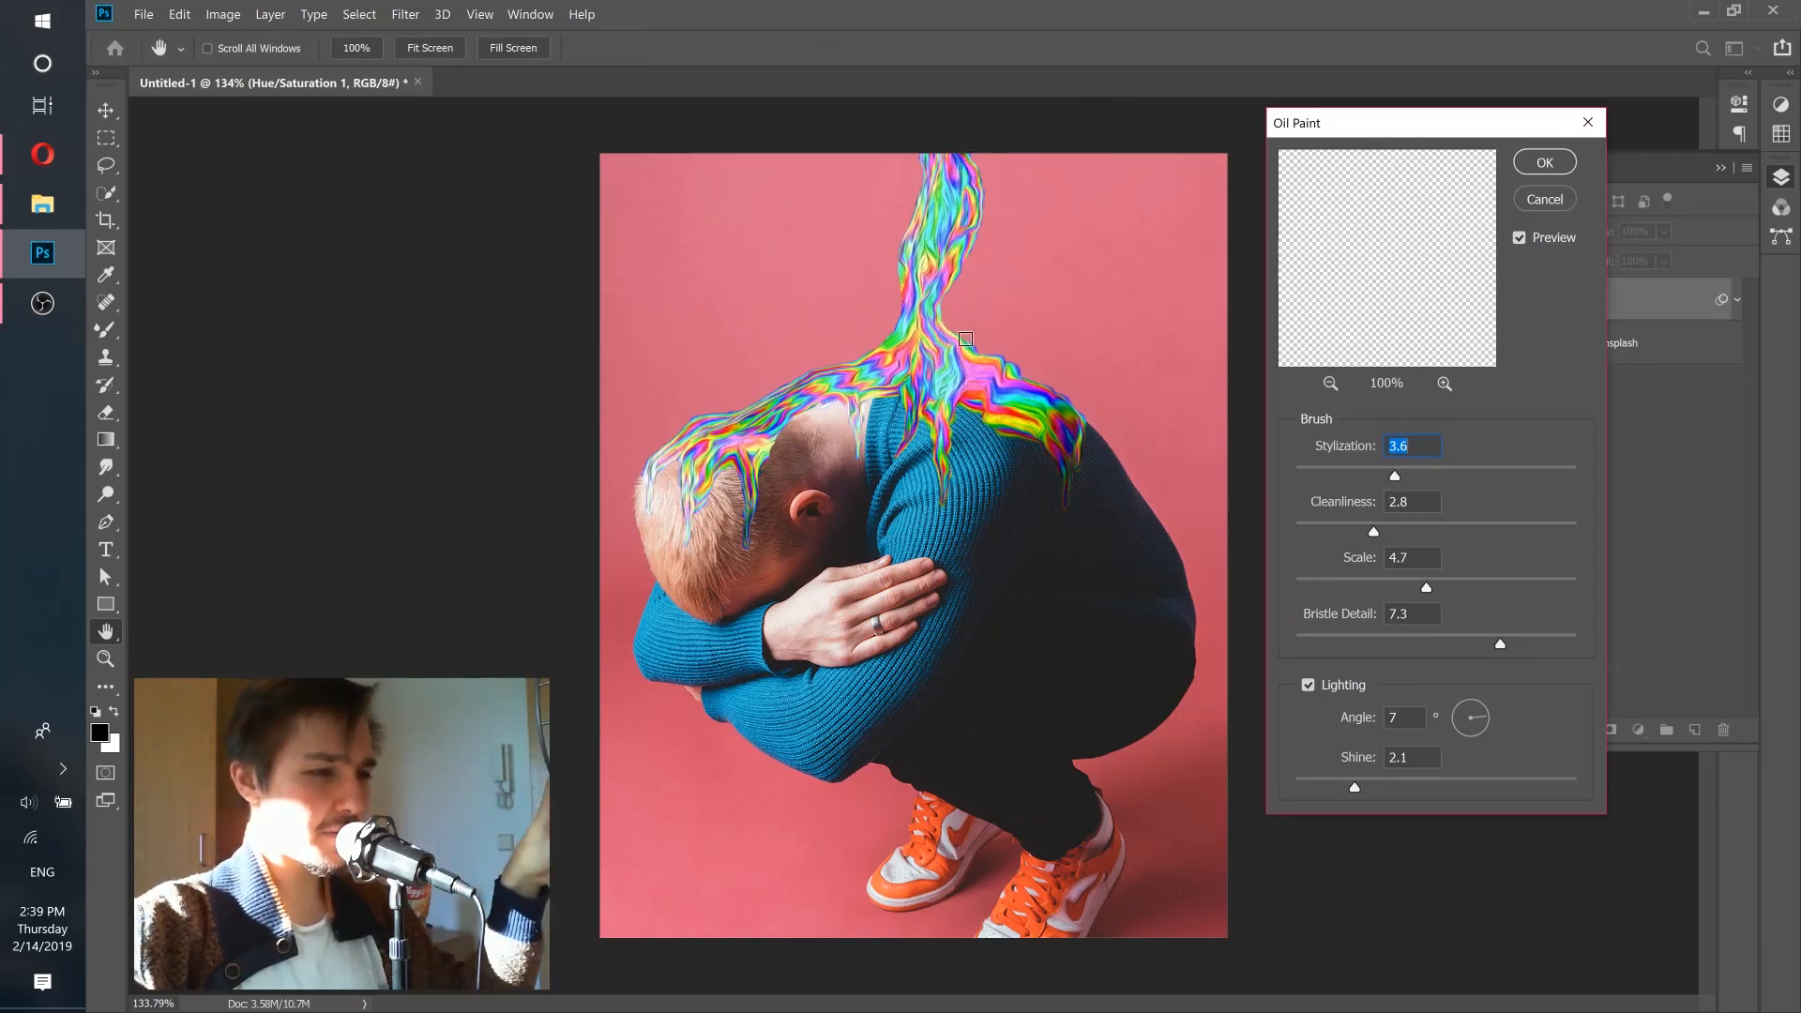
click(1520, 238)
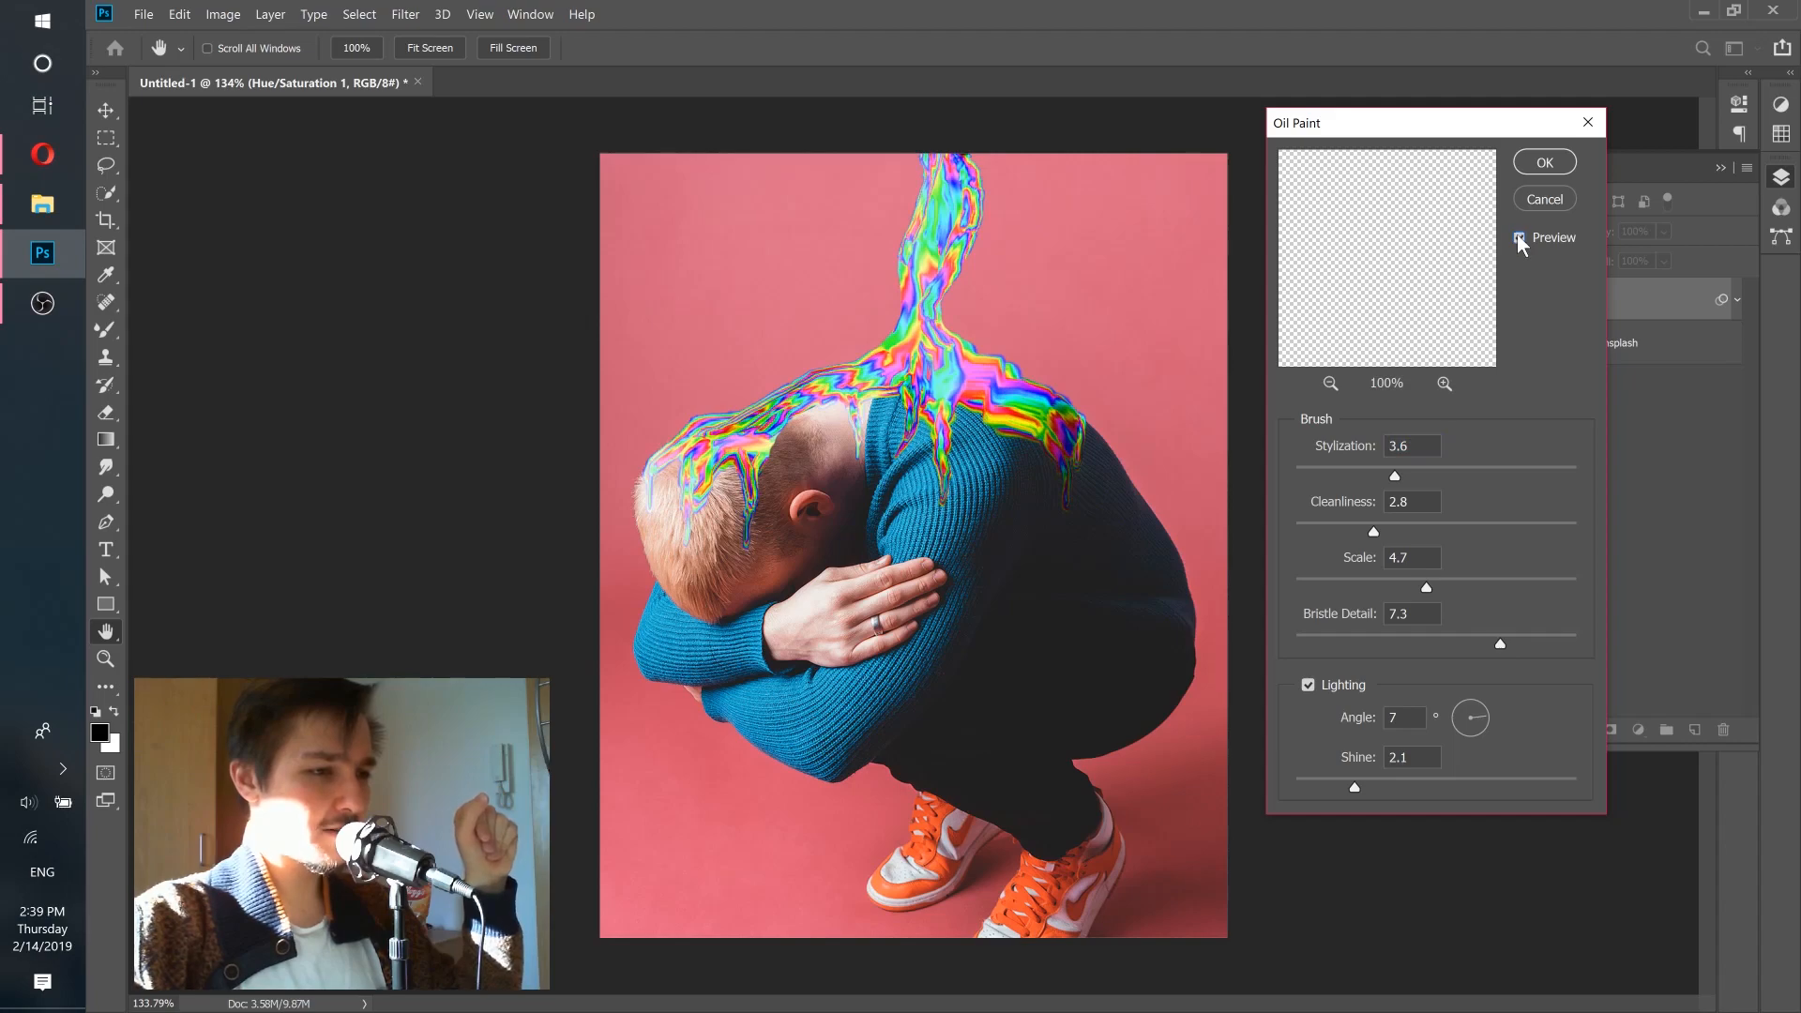
click(1520, 238)
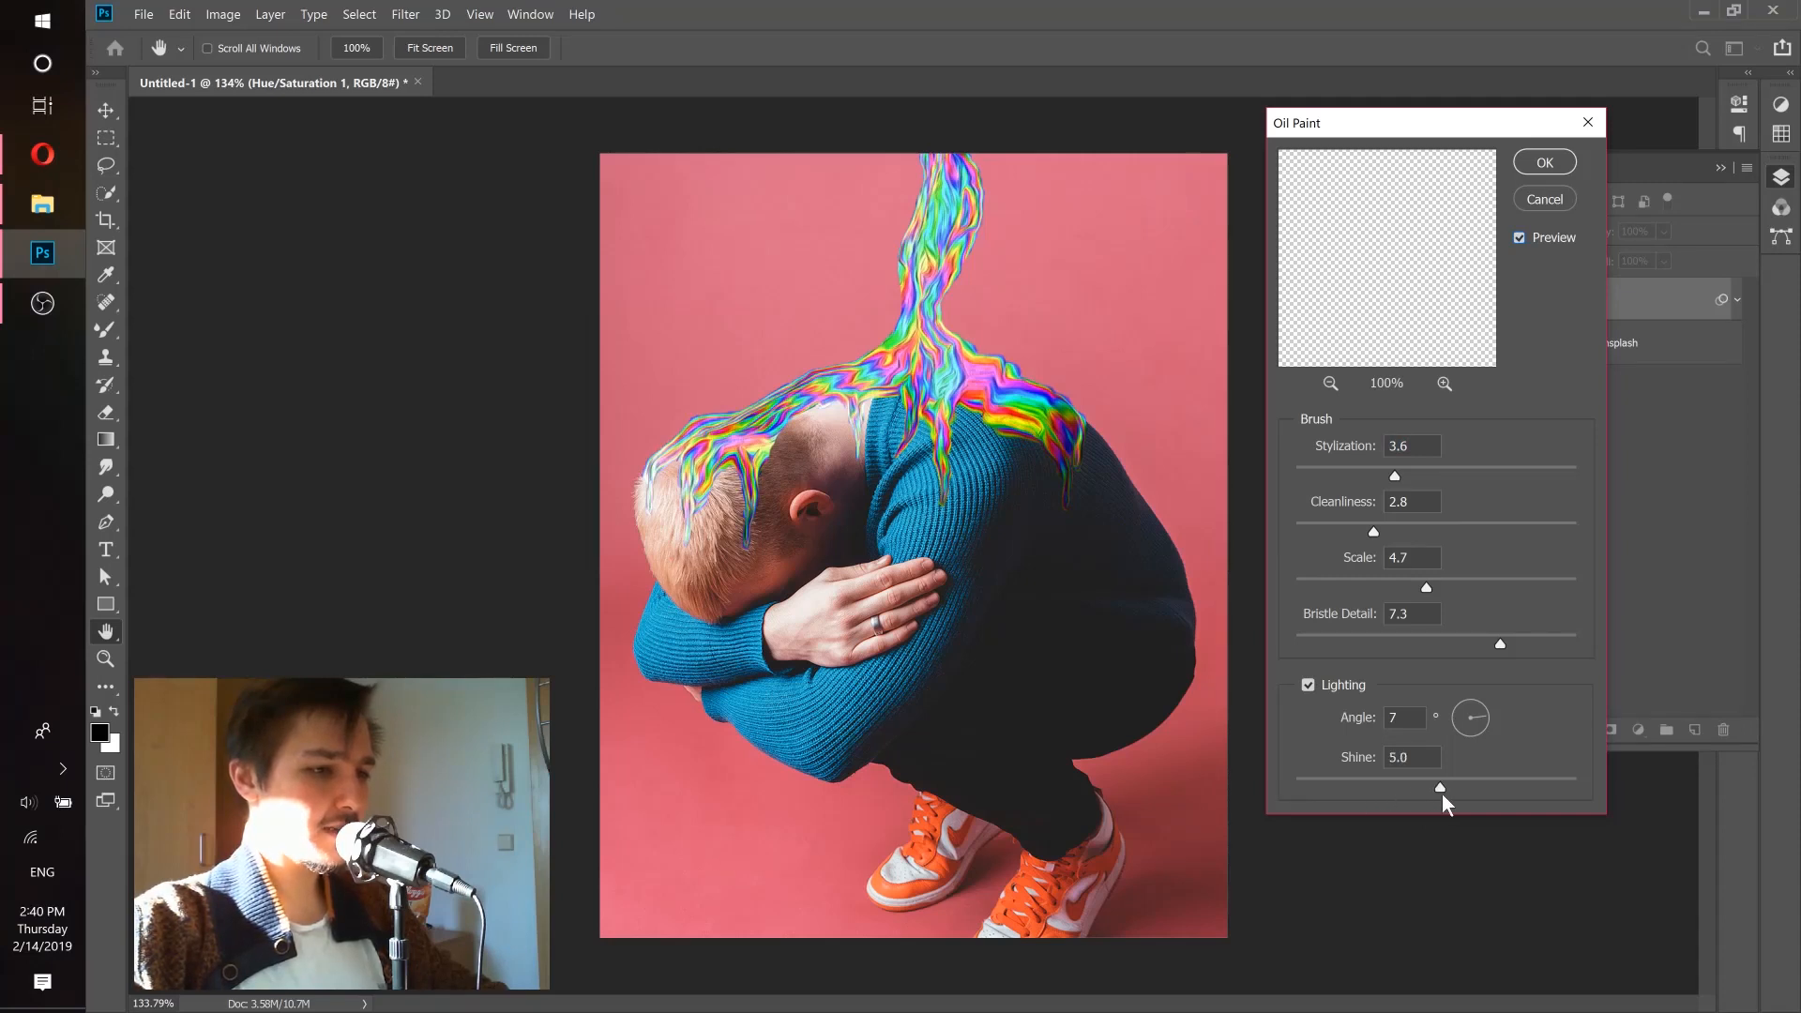
Set the Oil Paint filter's Shine to 2.2 and its brush Scale to 2.9.
drag(1442, 796, 1454, 798)
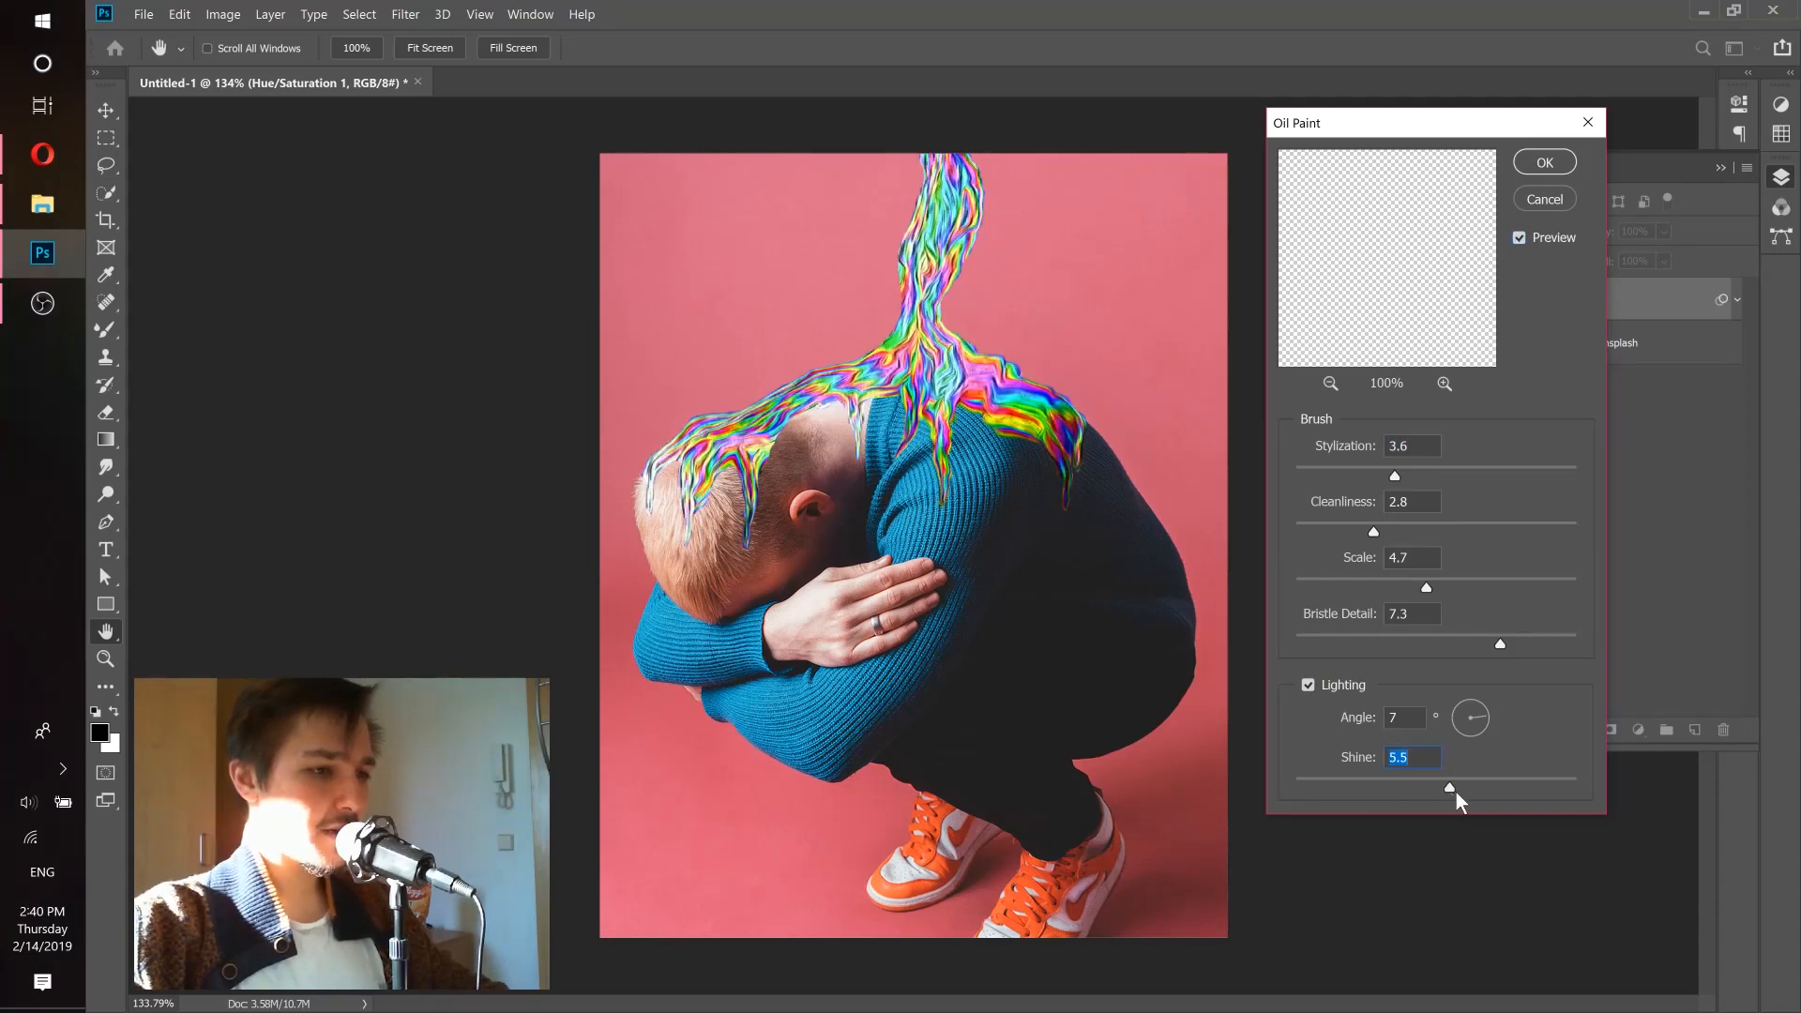
click(1362, 791)
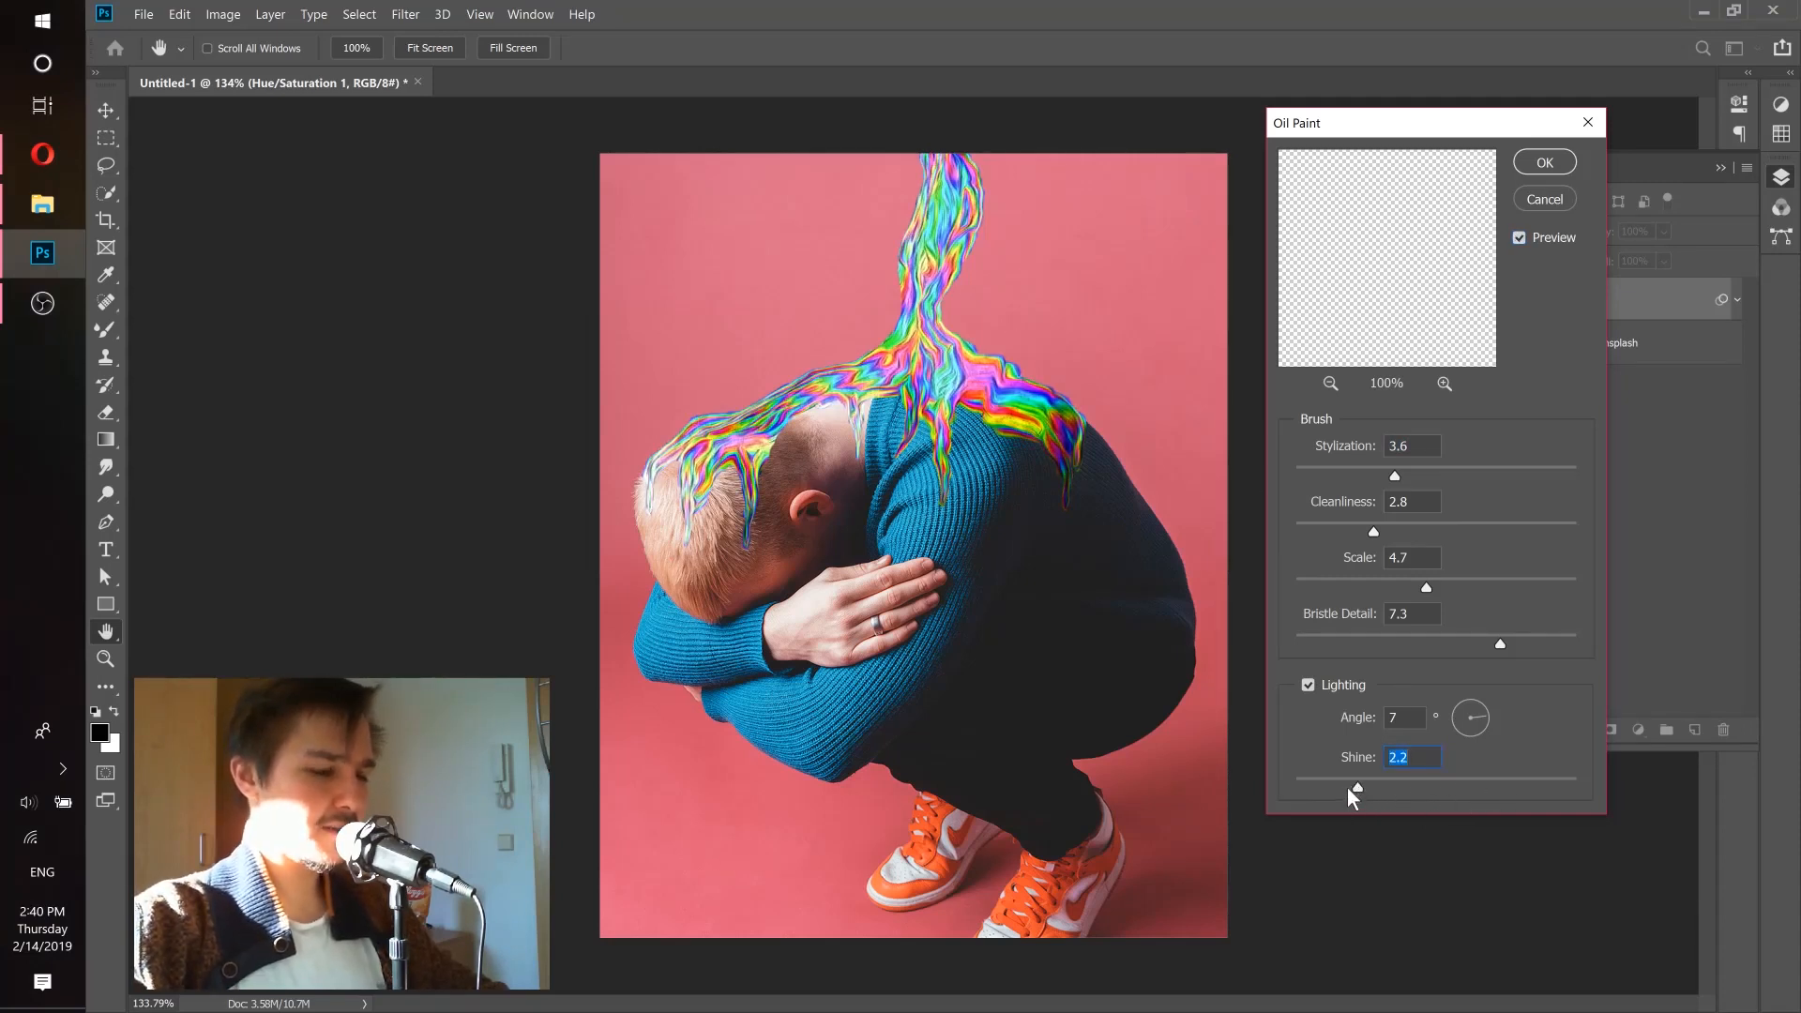
click(1523, 589)
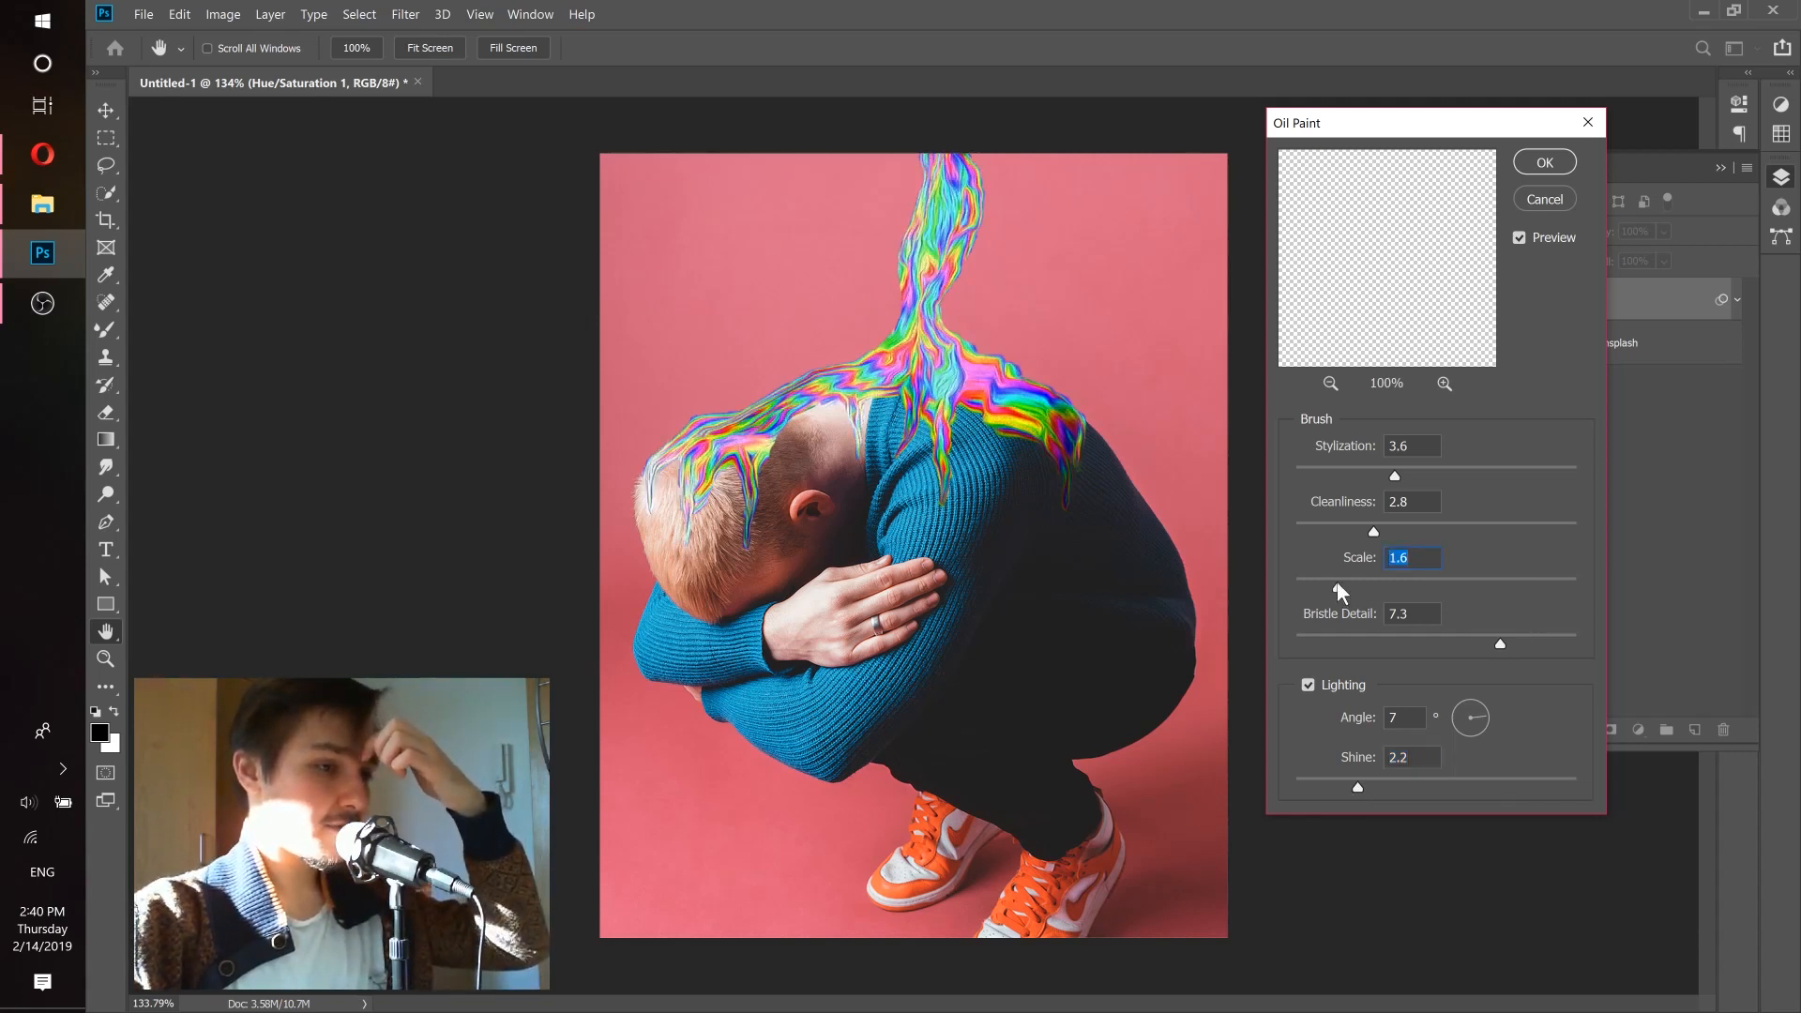
click(1527, 588)
click(1376, 588)
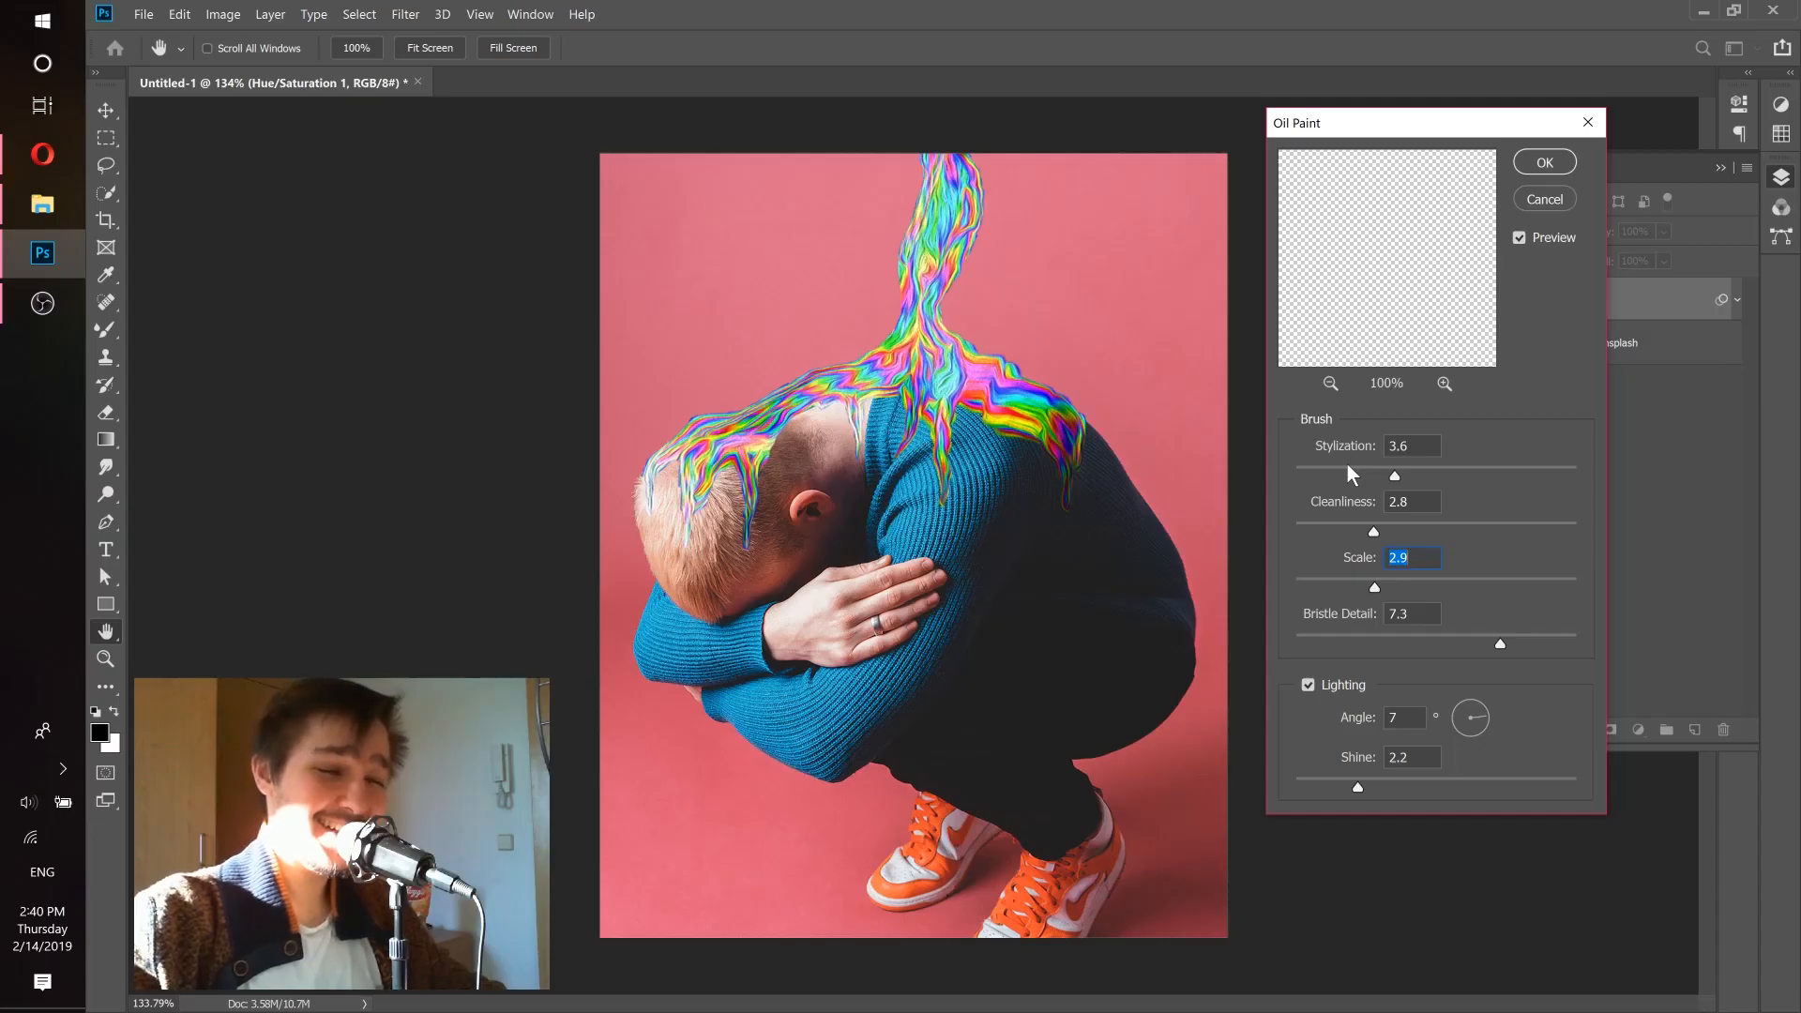
Set the Oil Paint filter's Cleanliness to 2.7 and apply the filter to the paint smart object.
click(1514, 531)
click(1371, 526)
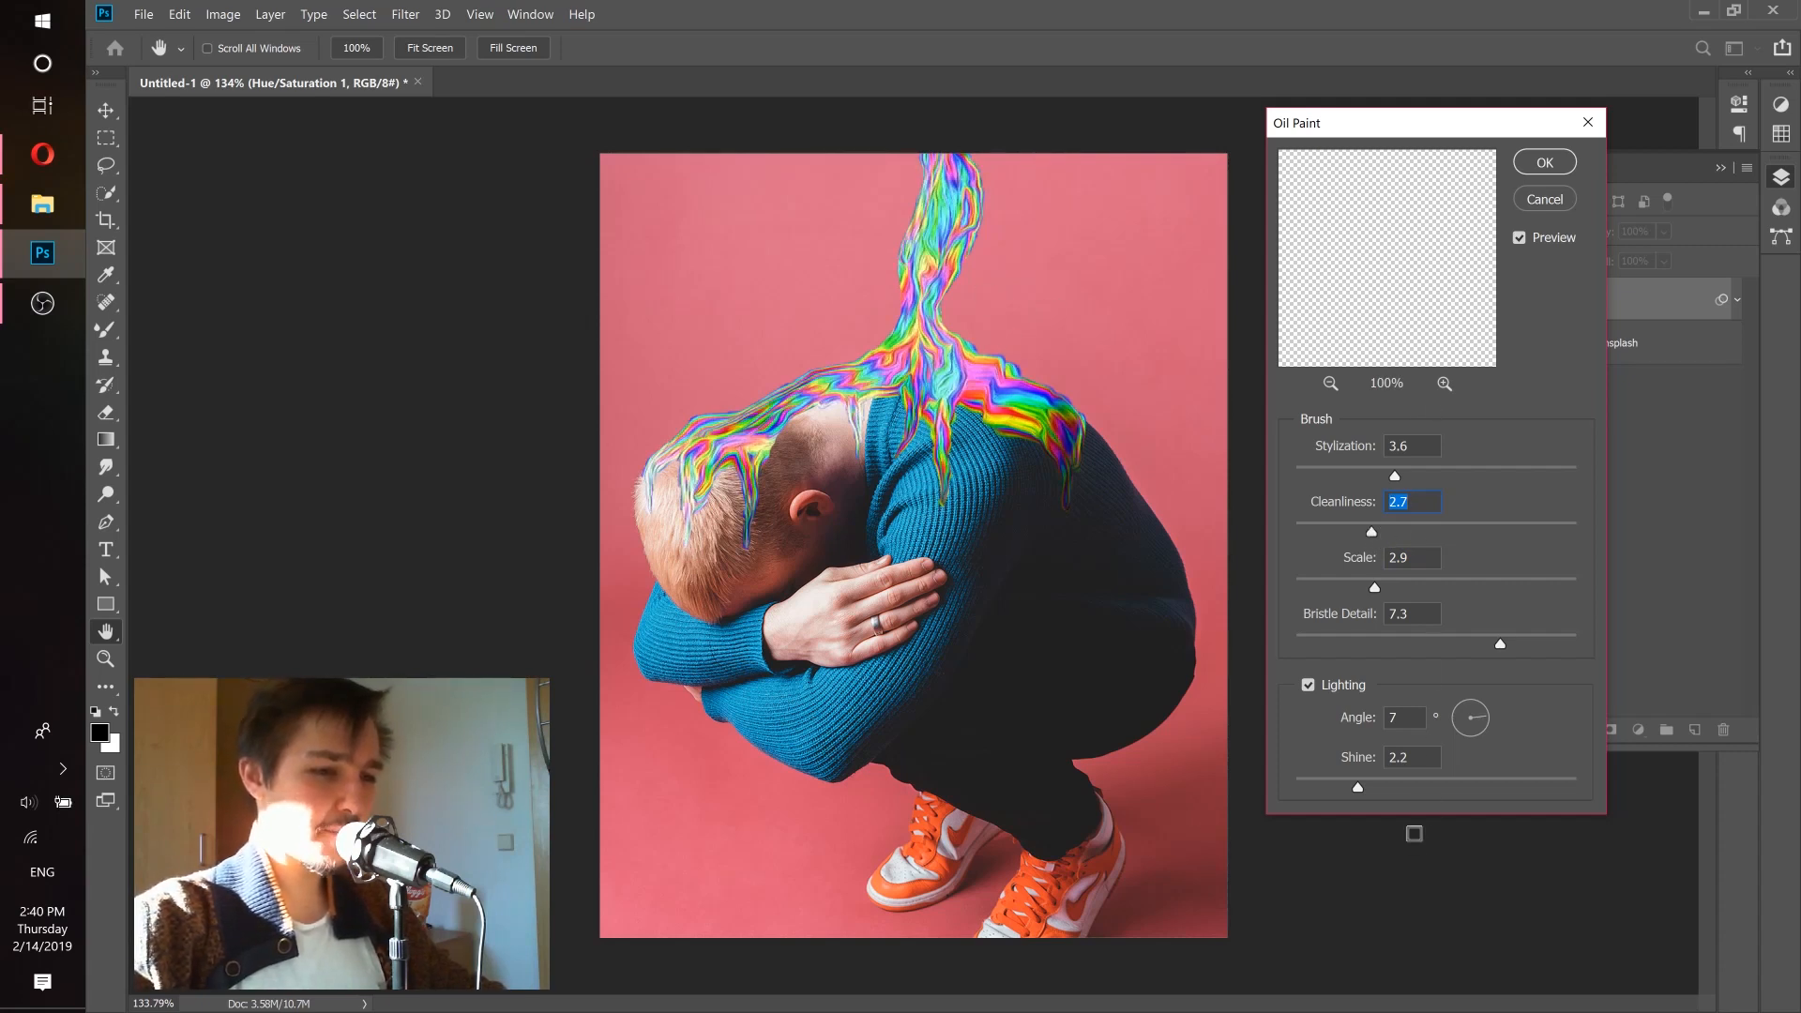
click(1552, 167)
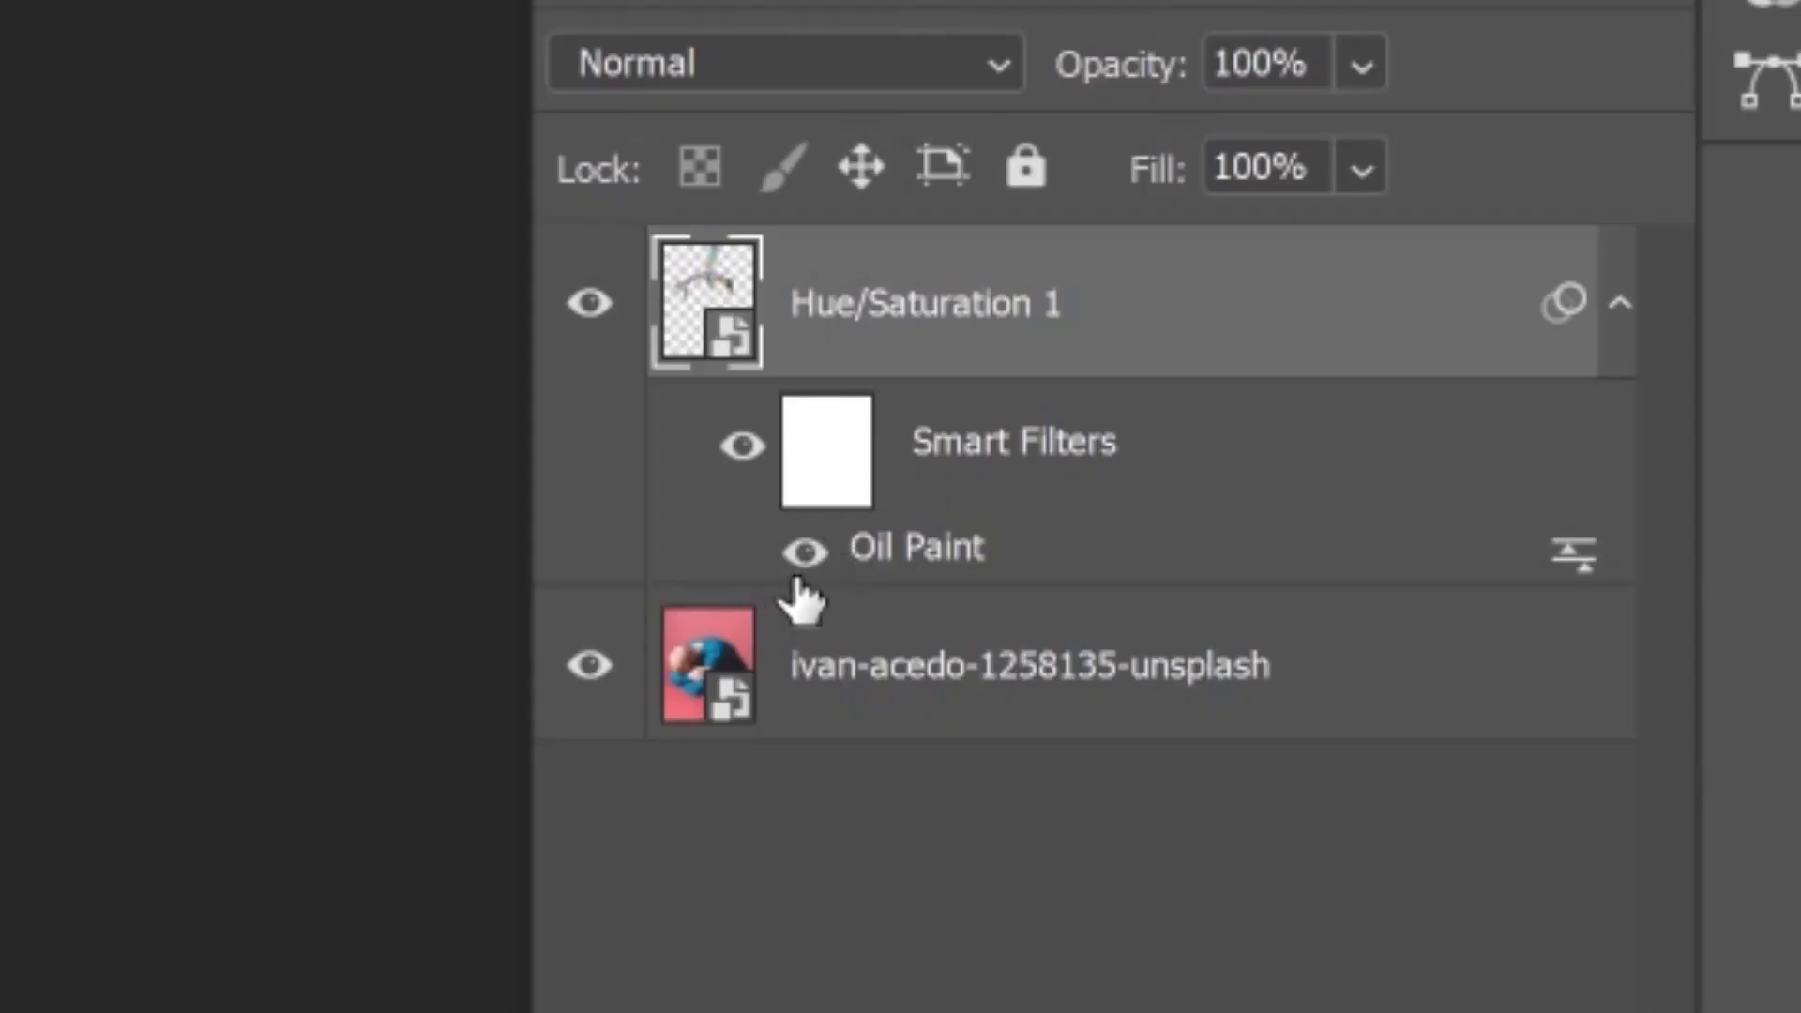
Compare the paint with the Oil Paint smart filter hidden and shown, and reopen its settings to review them.
click(798, 556)
click(796, 552)
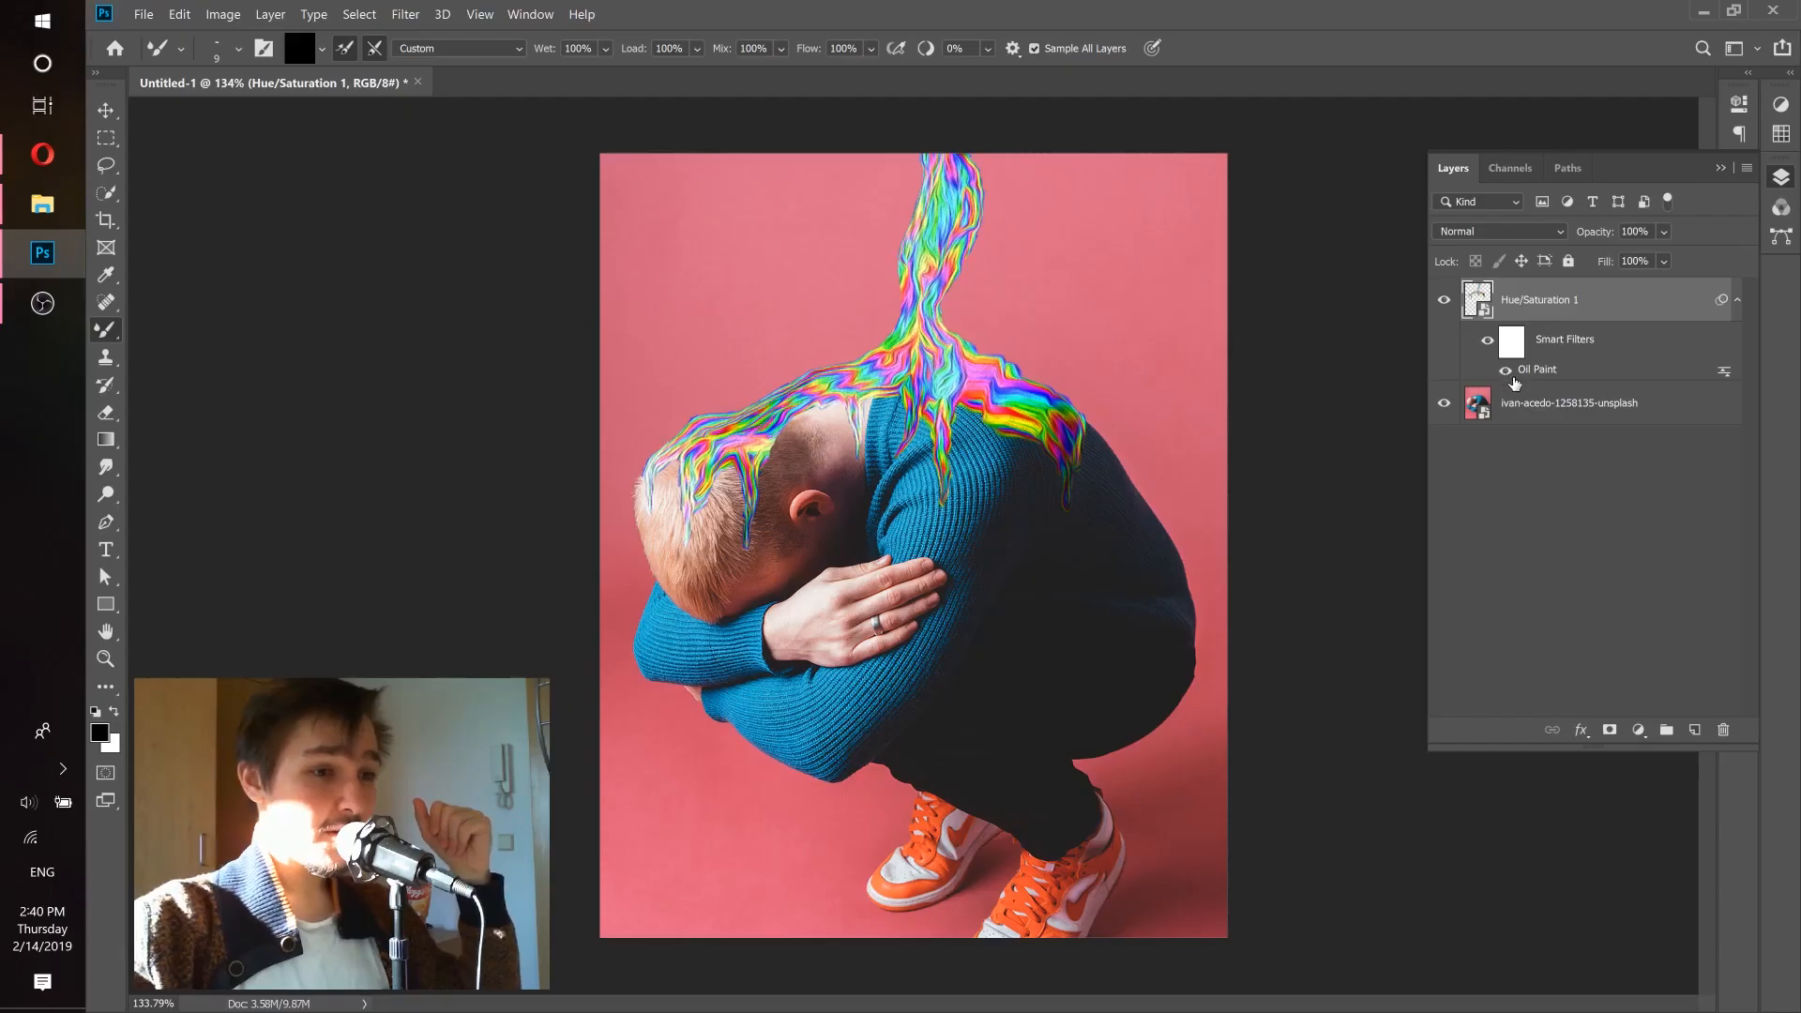
double_click(1529, 371)
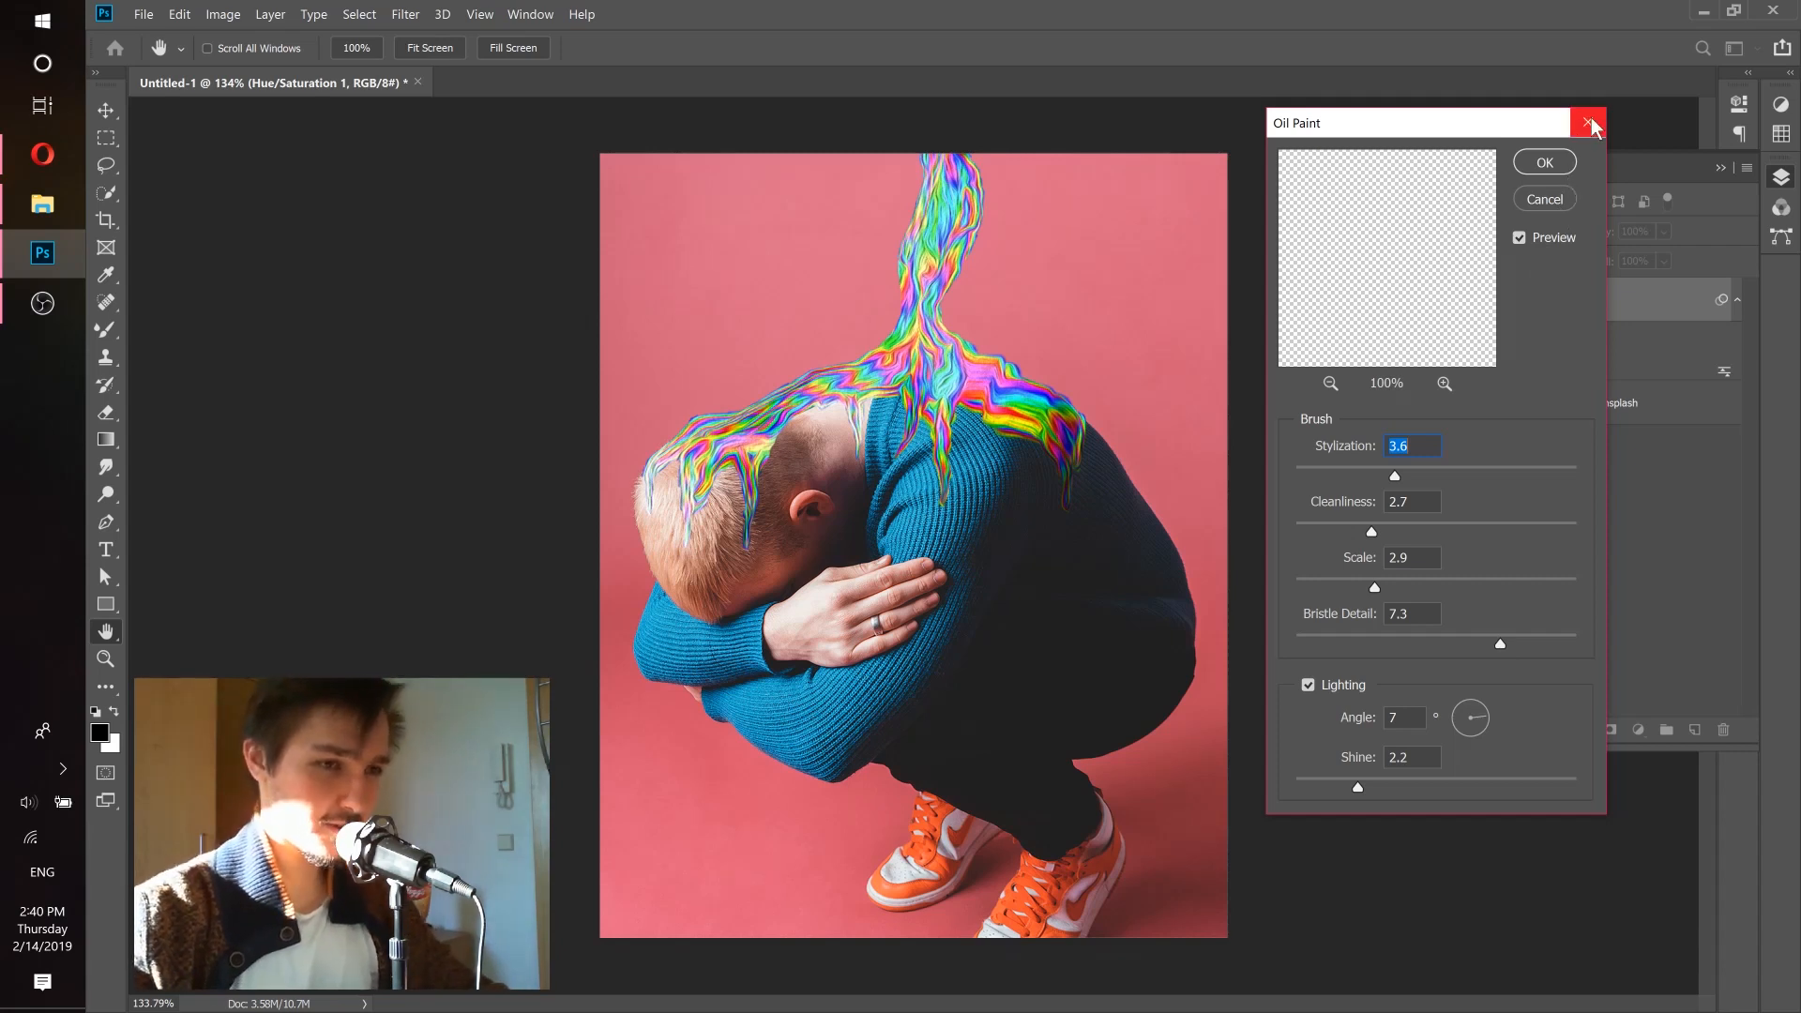
click(1545, 162)
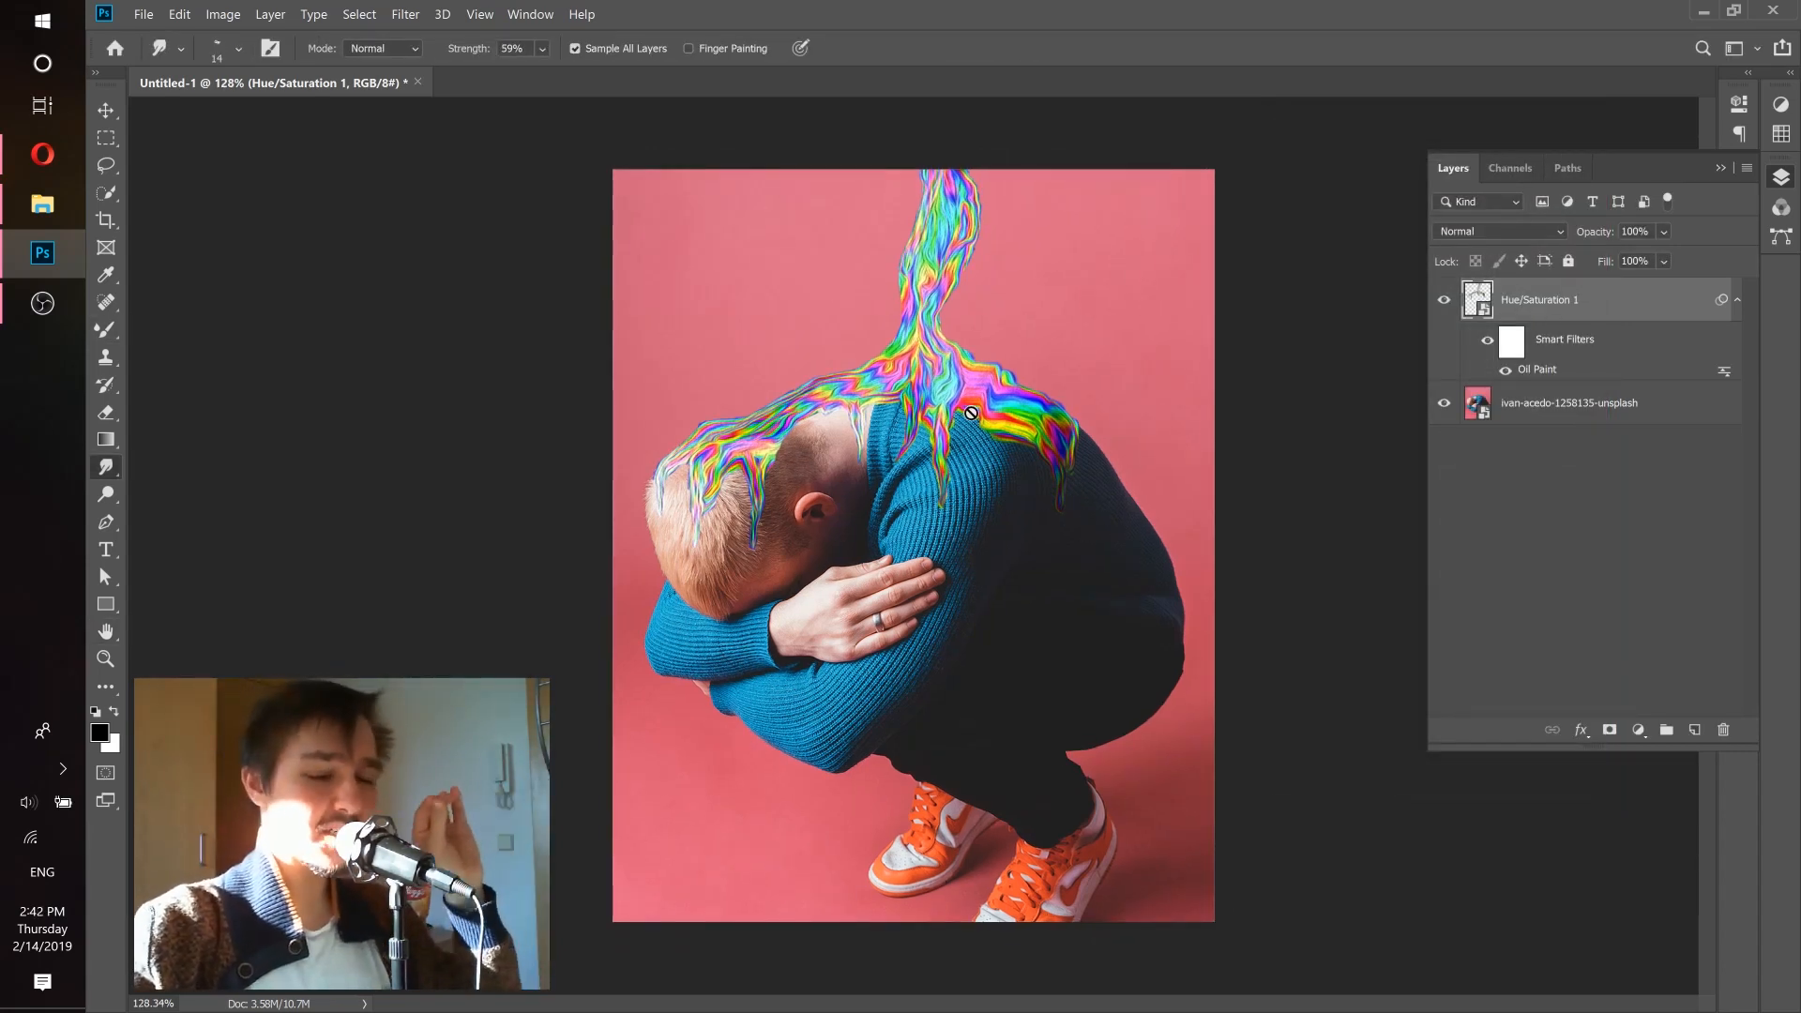
Add an empty layer above the paint and switch to the regular Brush tool with black as foreground colour.
click(1697, 732)
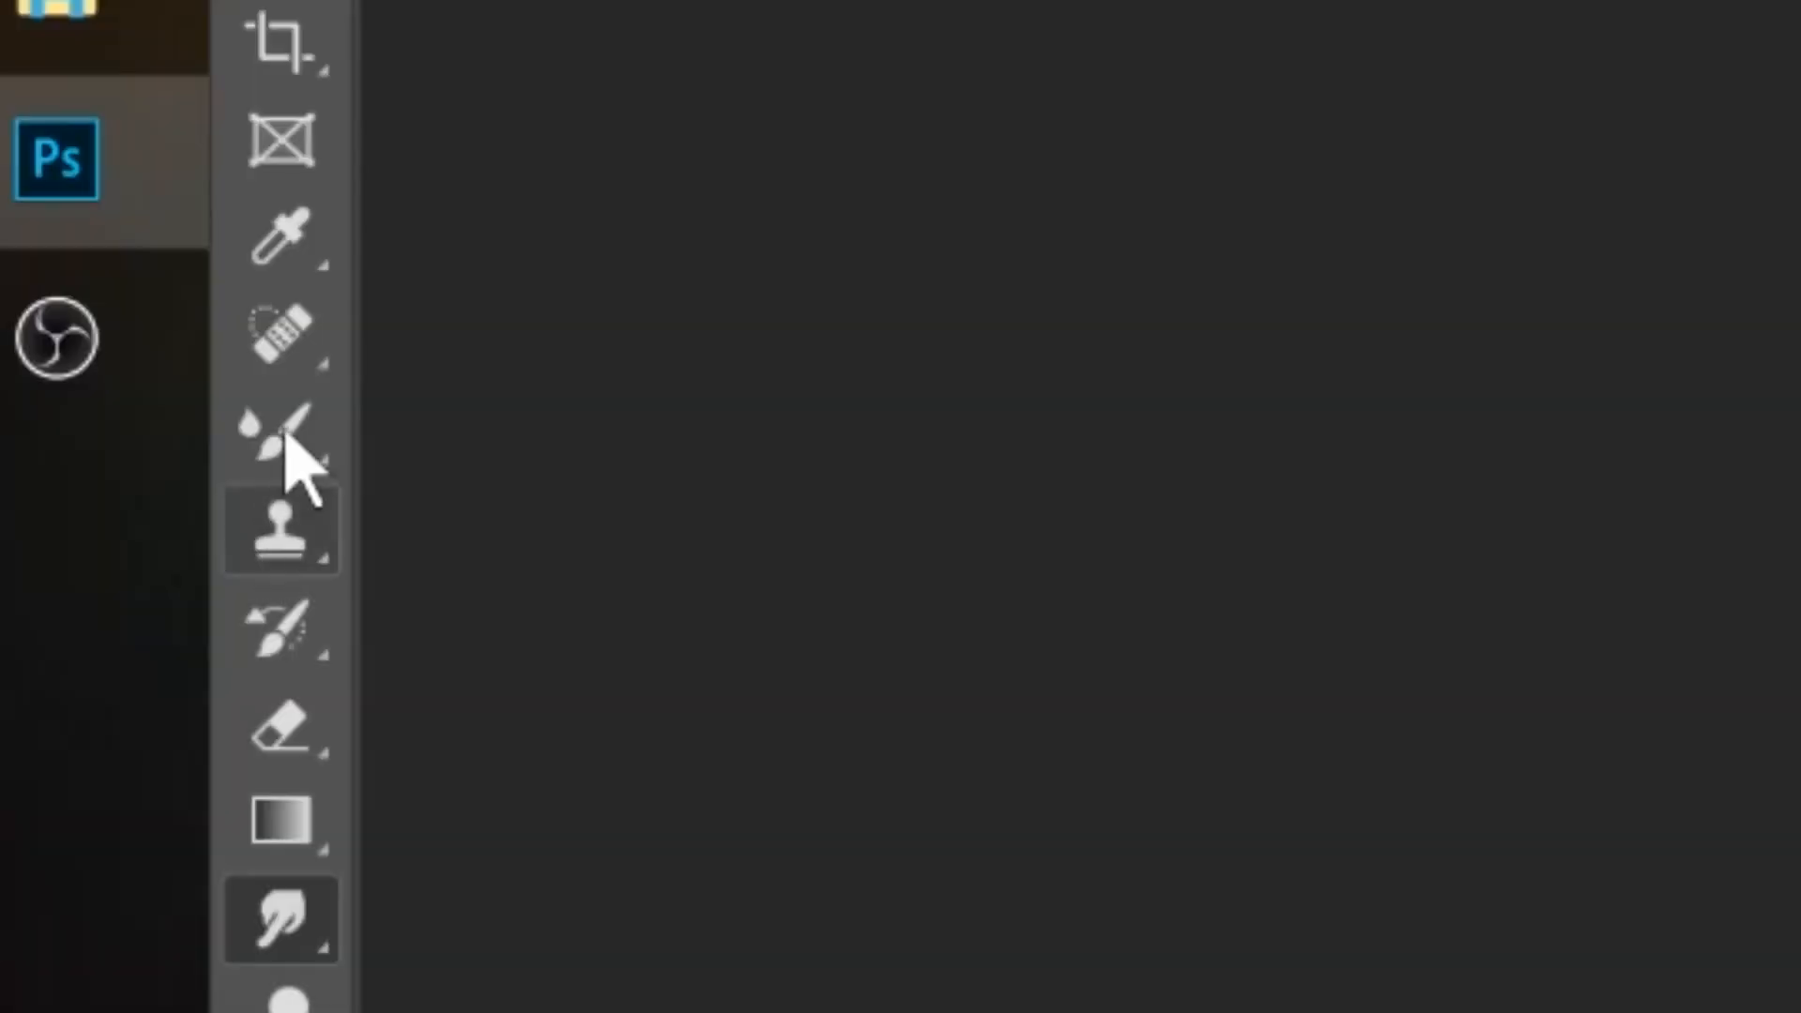
right_click(282, 433)
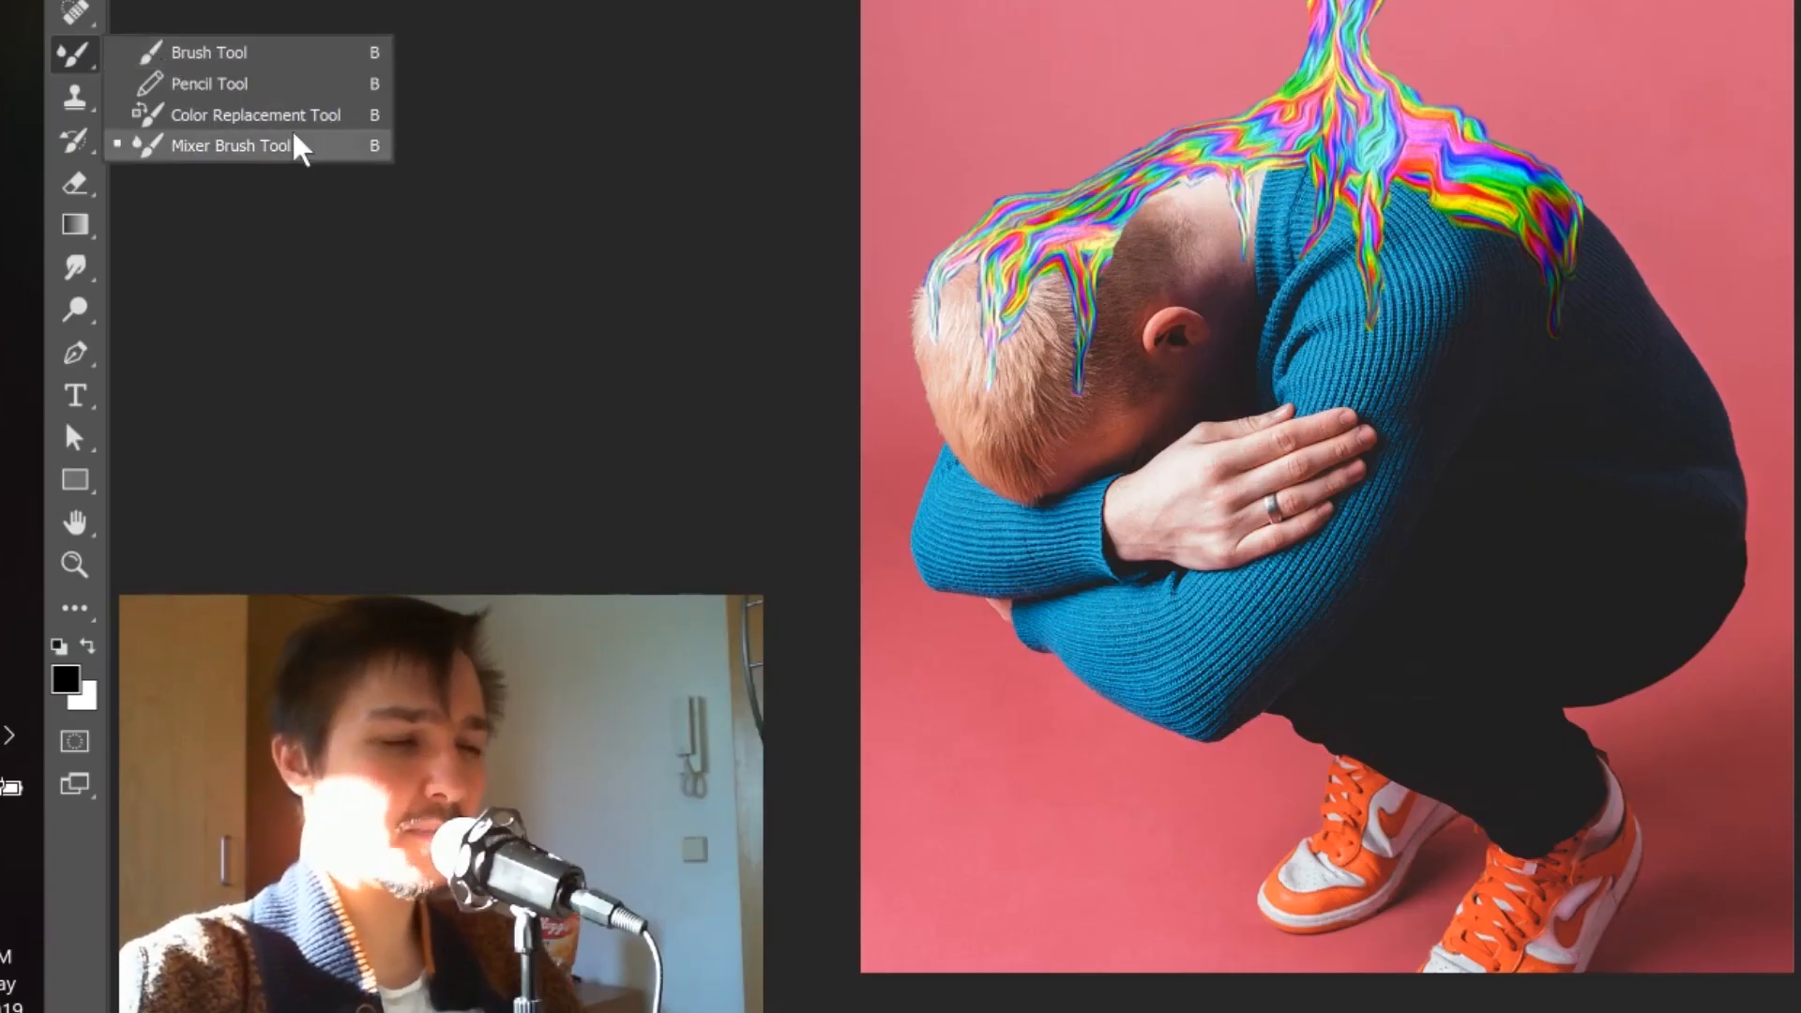
click(192, 53)
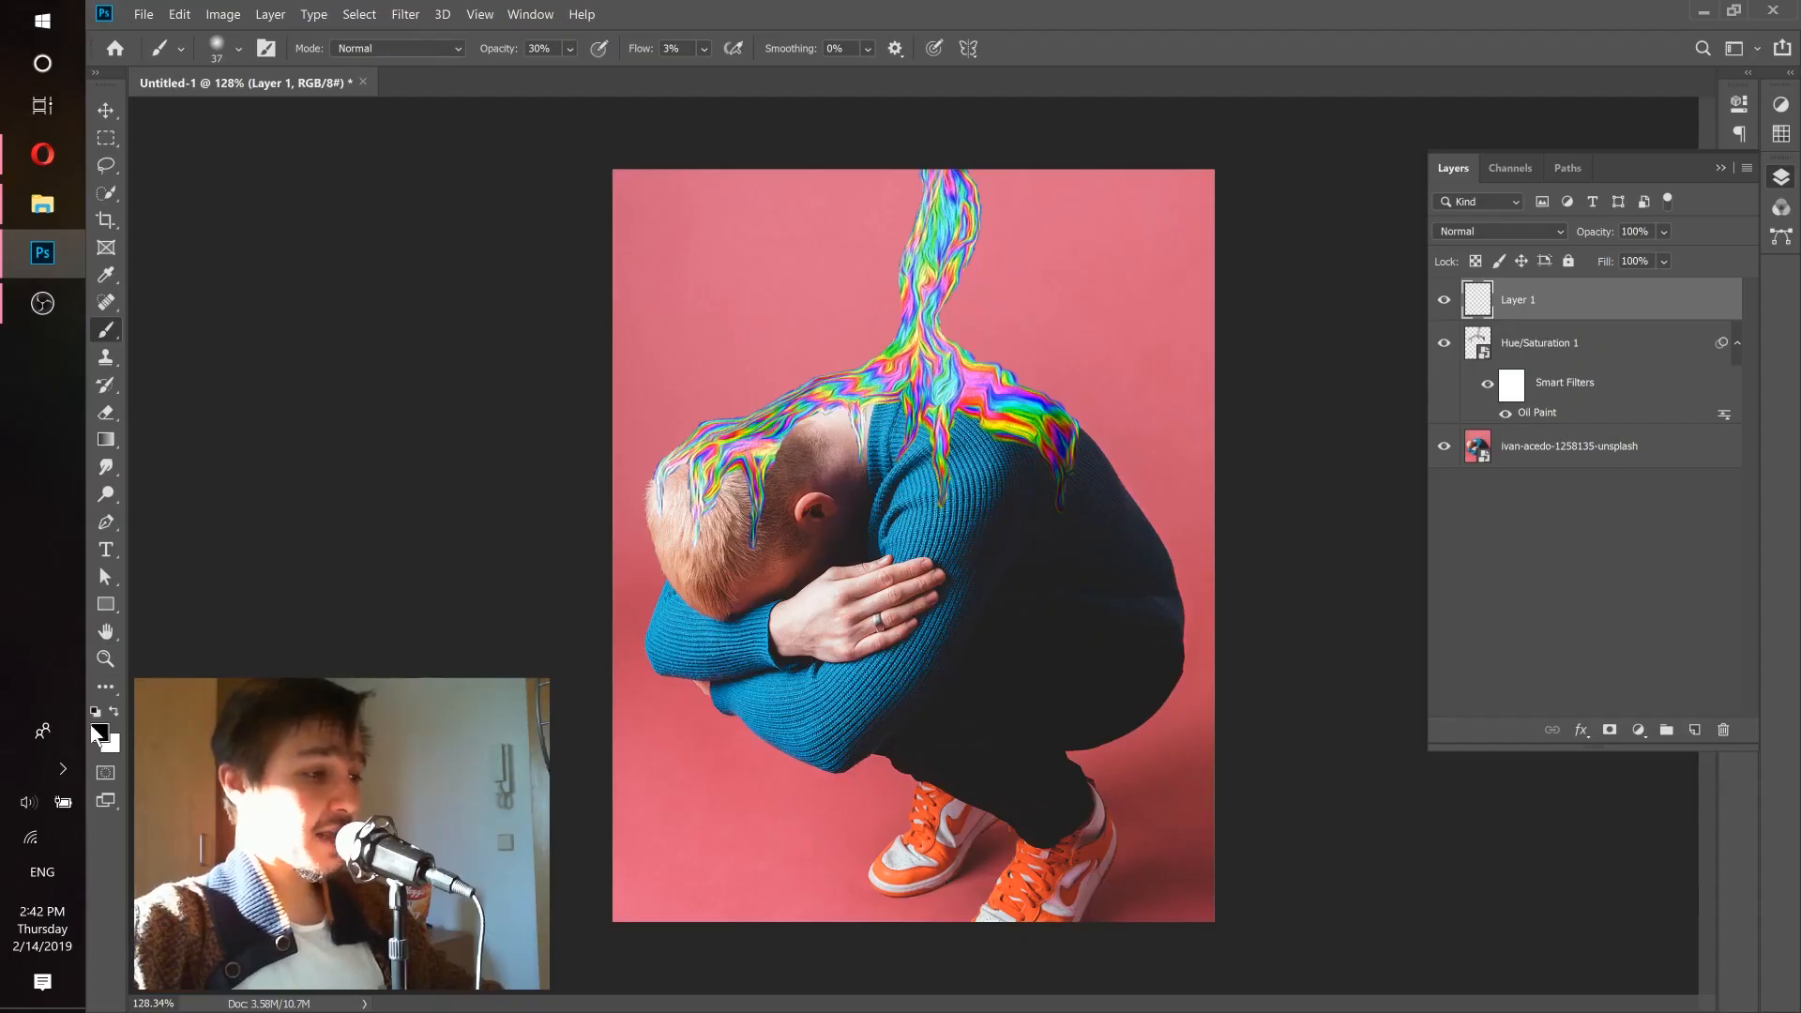
click(98, 734)
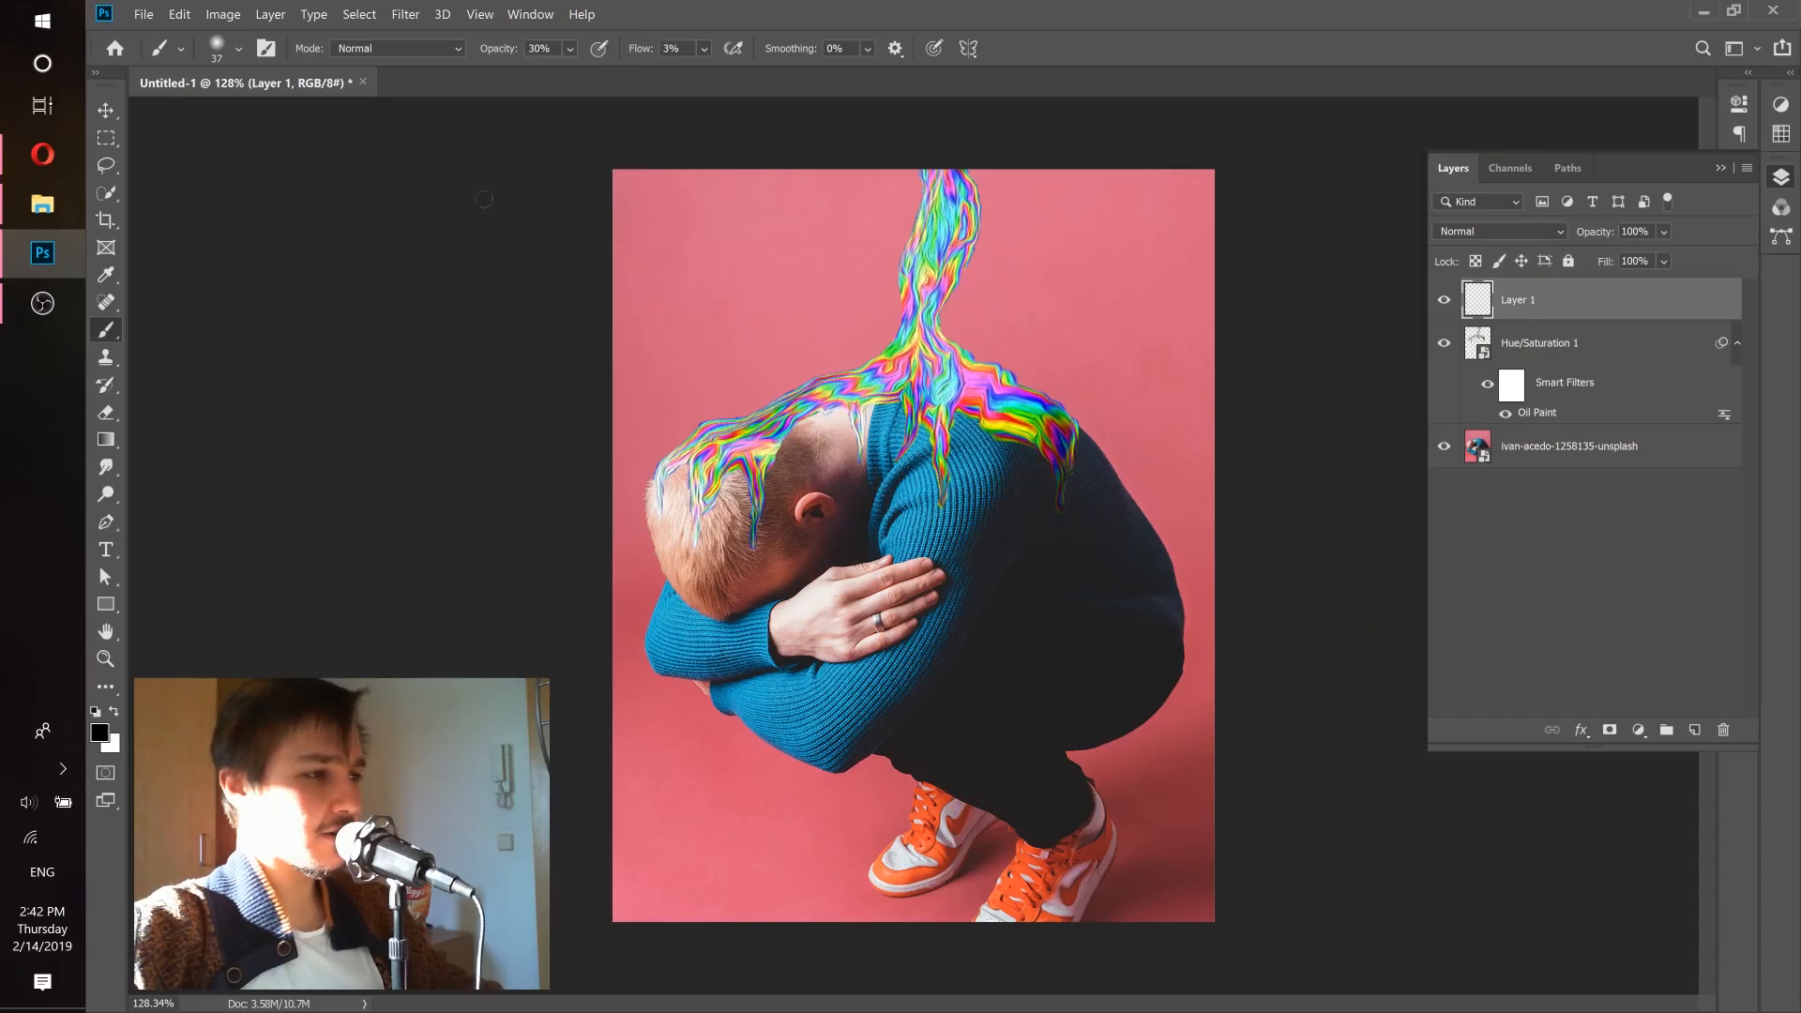
click(236, 49)
click(670, 5)
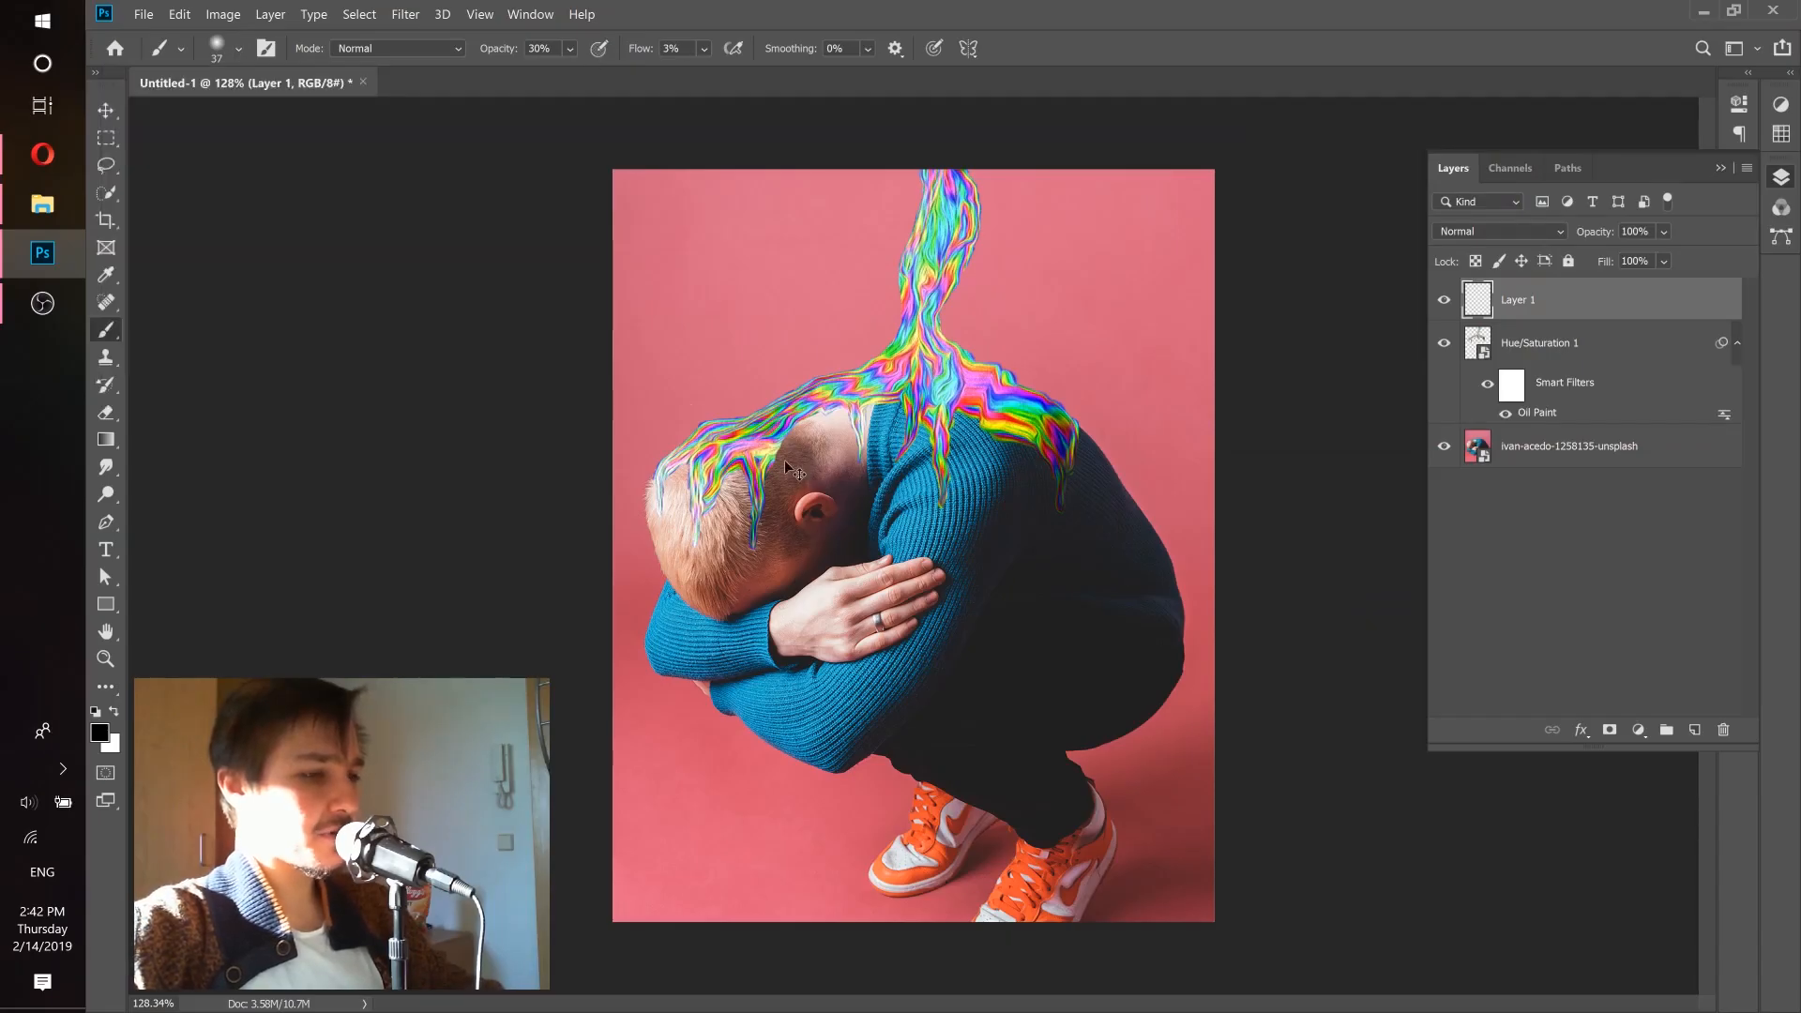
Clip the new Layer 1 to the Hue/Saturation 1 paint smart object with a clipping mask.
scroll(796, 424, up, 7)
drag(662, 607, 652, 780)
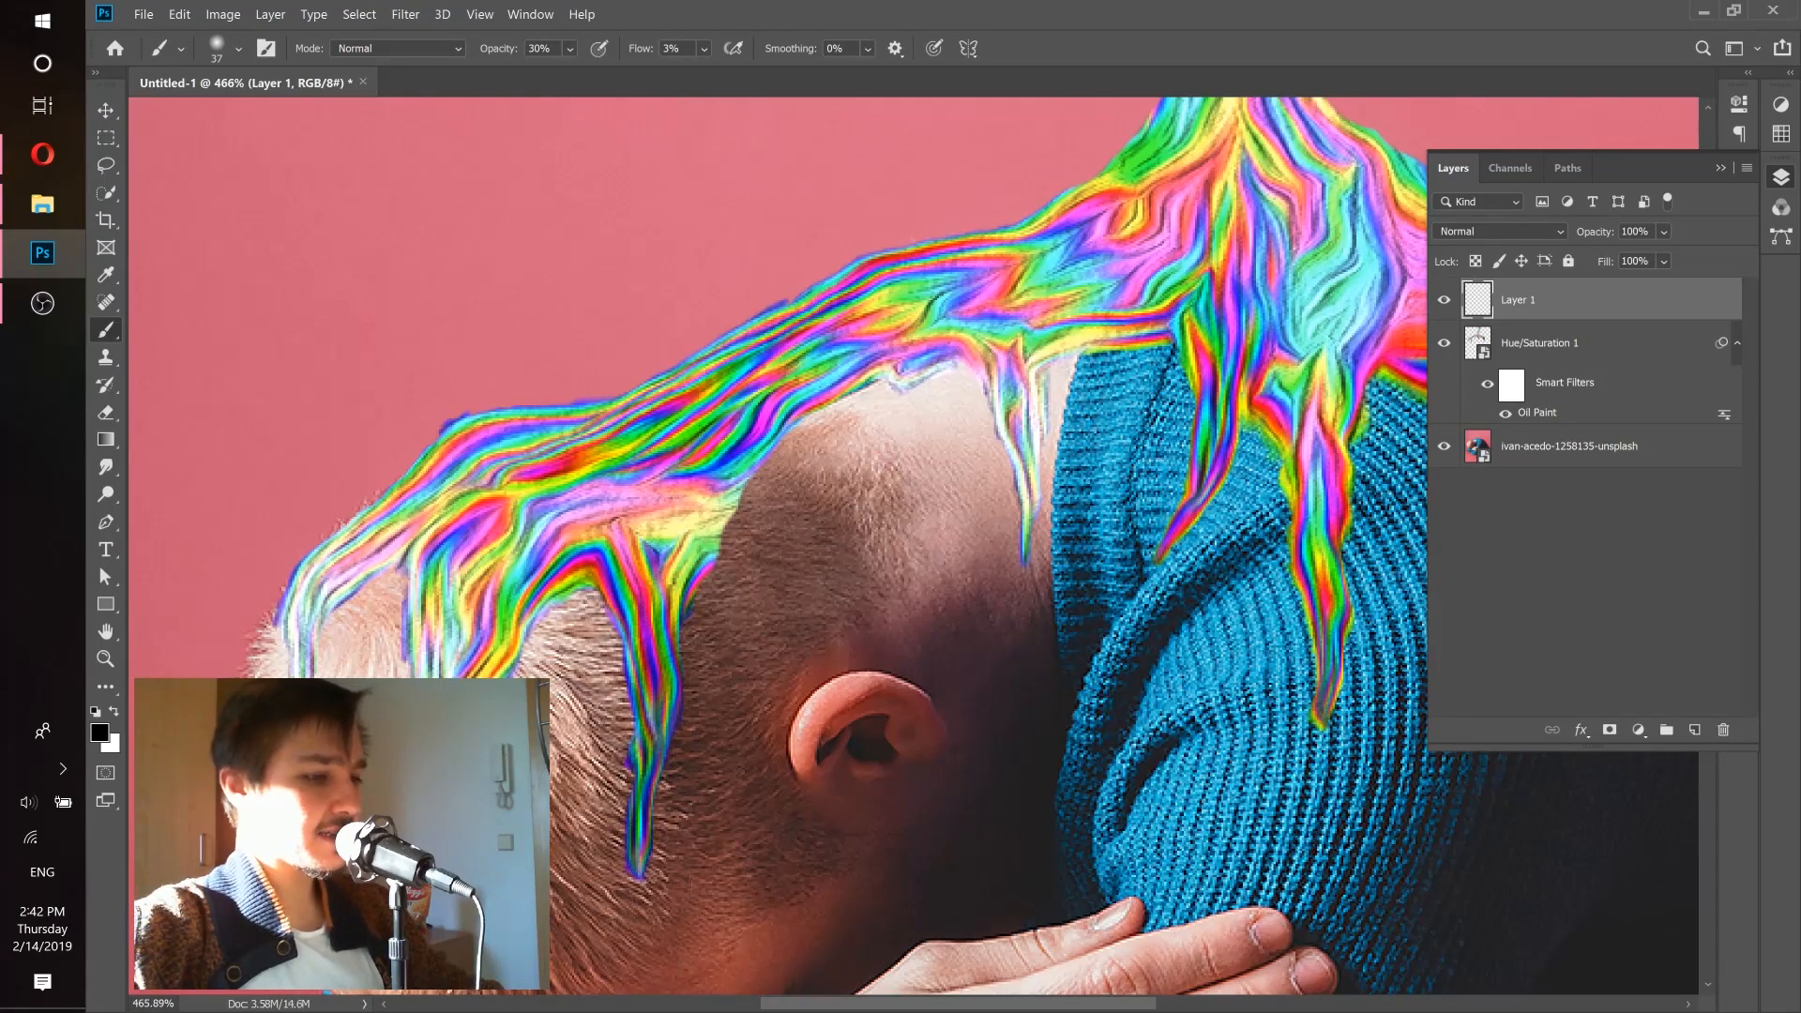
mouse_move(876, 647)
mouse_down()
mouse_move(627, 616)
mouse_move(620, 644)
mouse_up()
drag(758, 514, 772, 449)
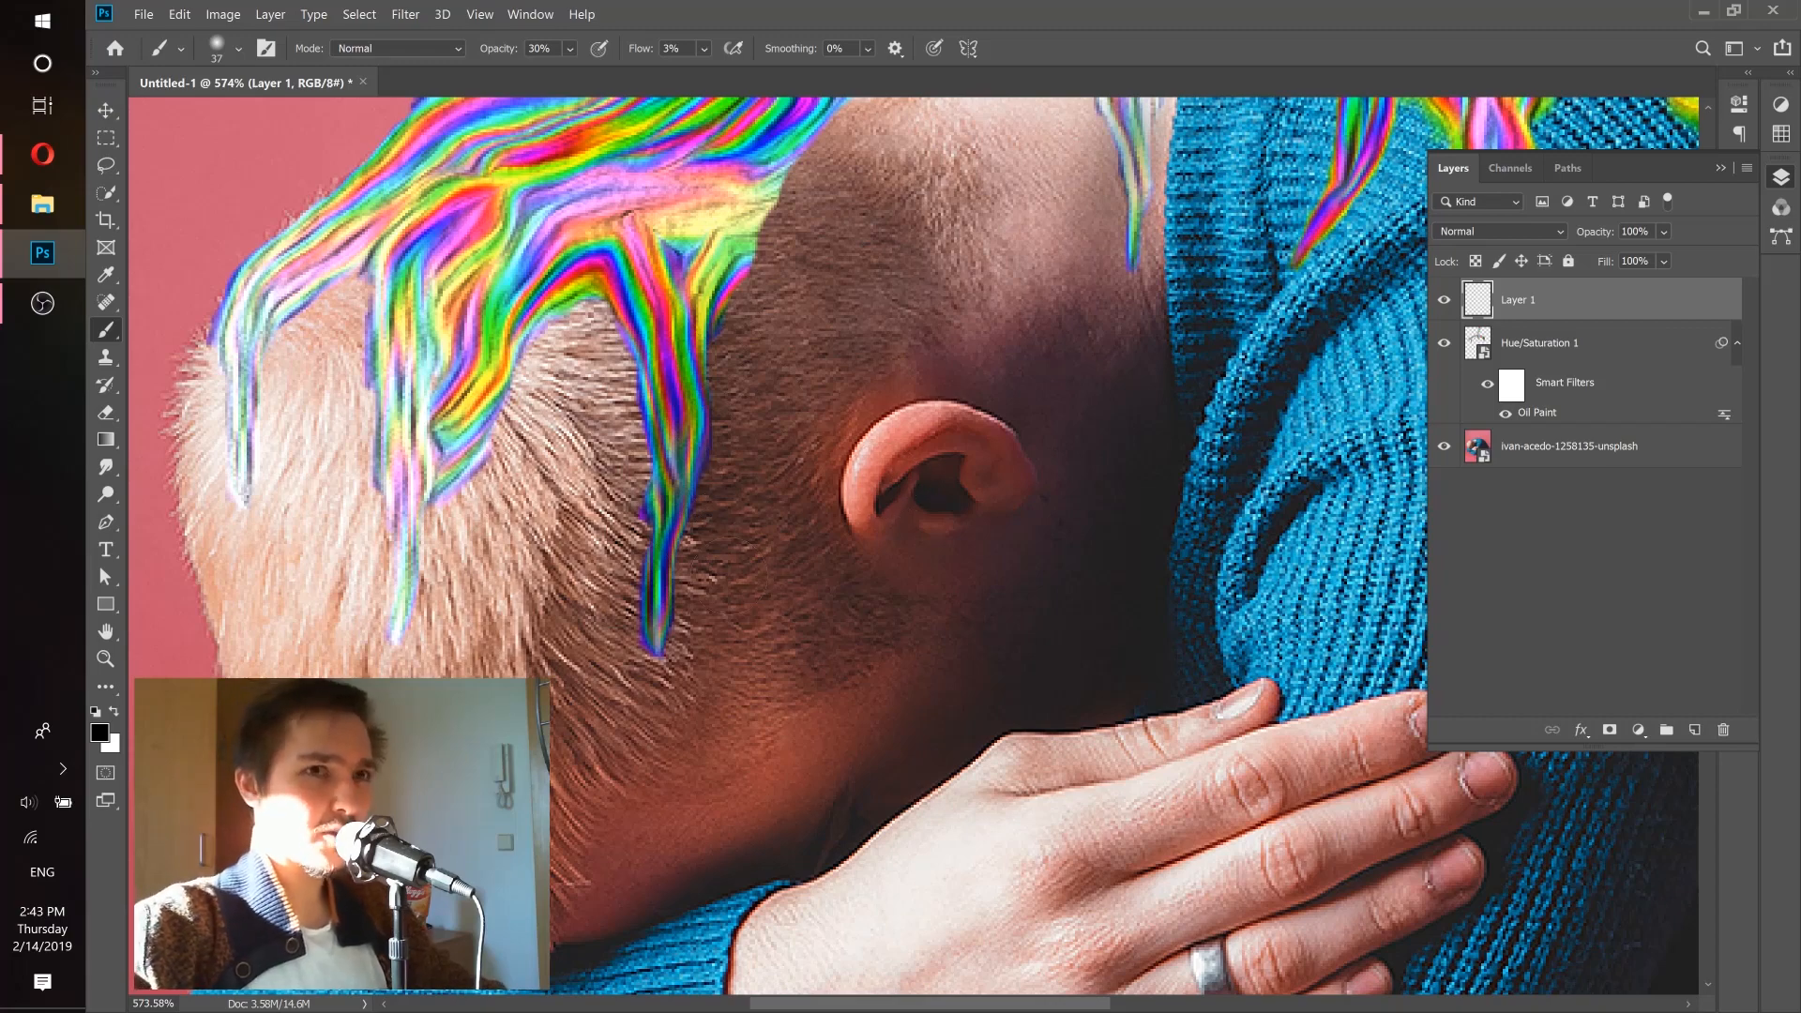
mouse_move(1097, 407)
mouse_down()
mouse_move(675, 656)
mouse_move(756, 635)
mouse_up()
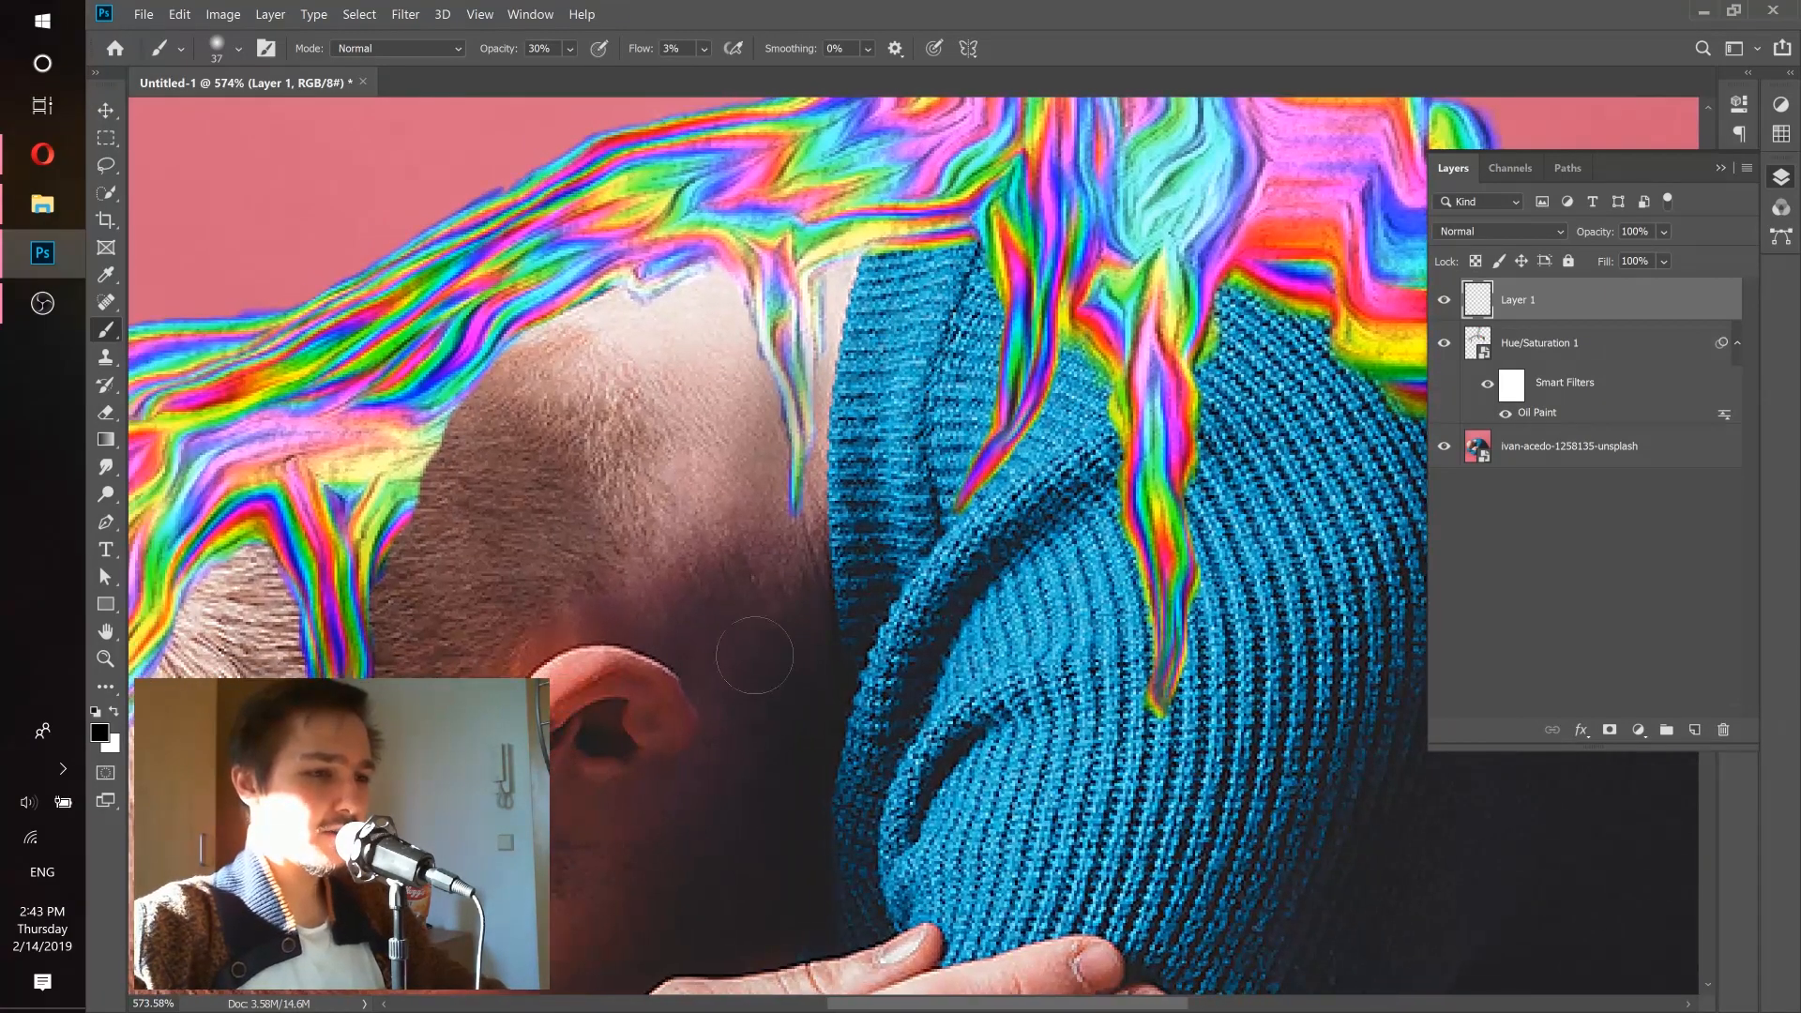
right_click(1651, 299)
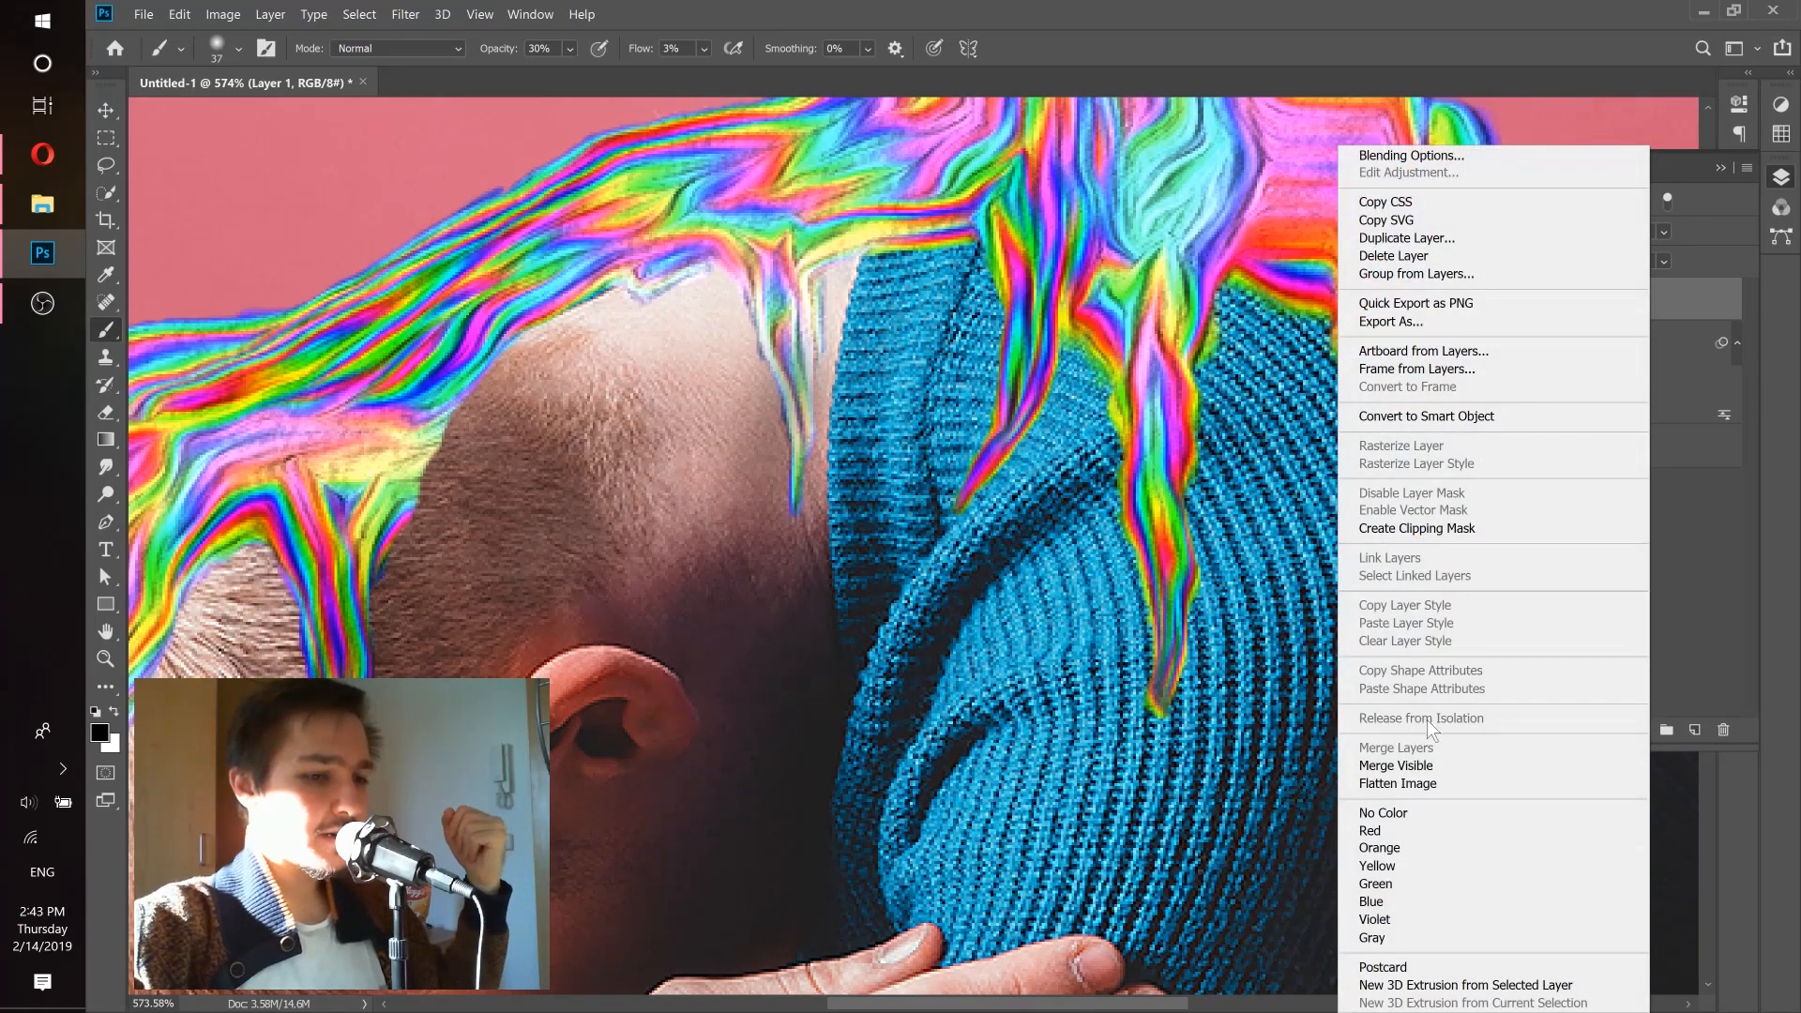
click(1420, 529)
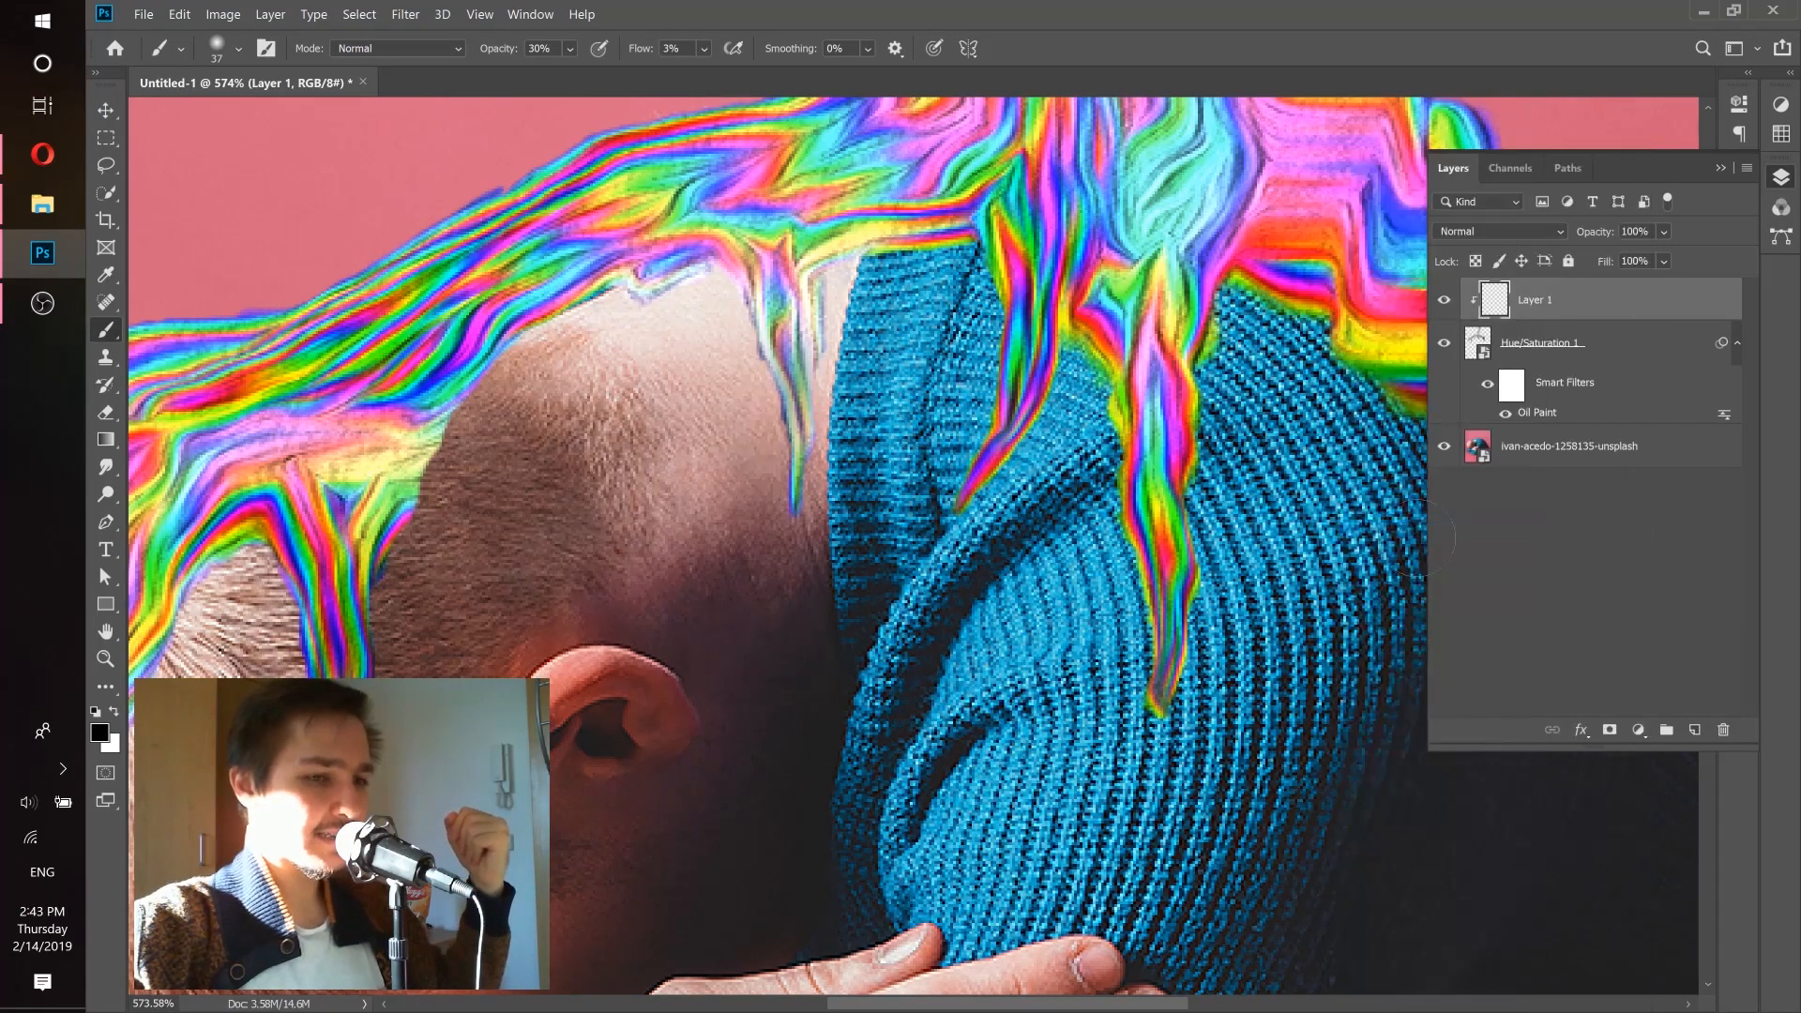
Toggle the visibility of the Hue/Saturation 1 smart object to check which paint Layer 1 is clipped to.
click(1535, 345)
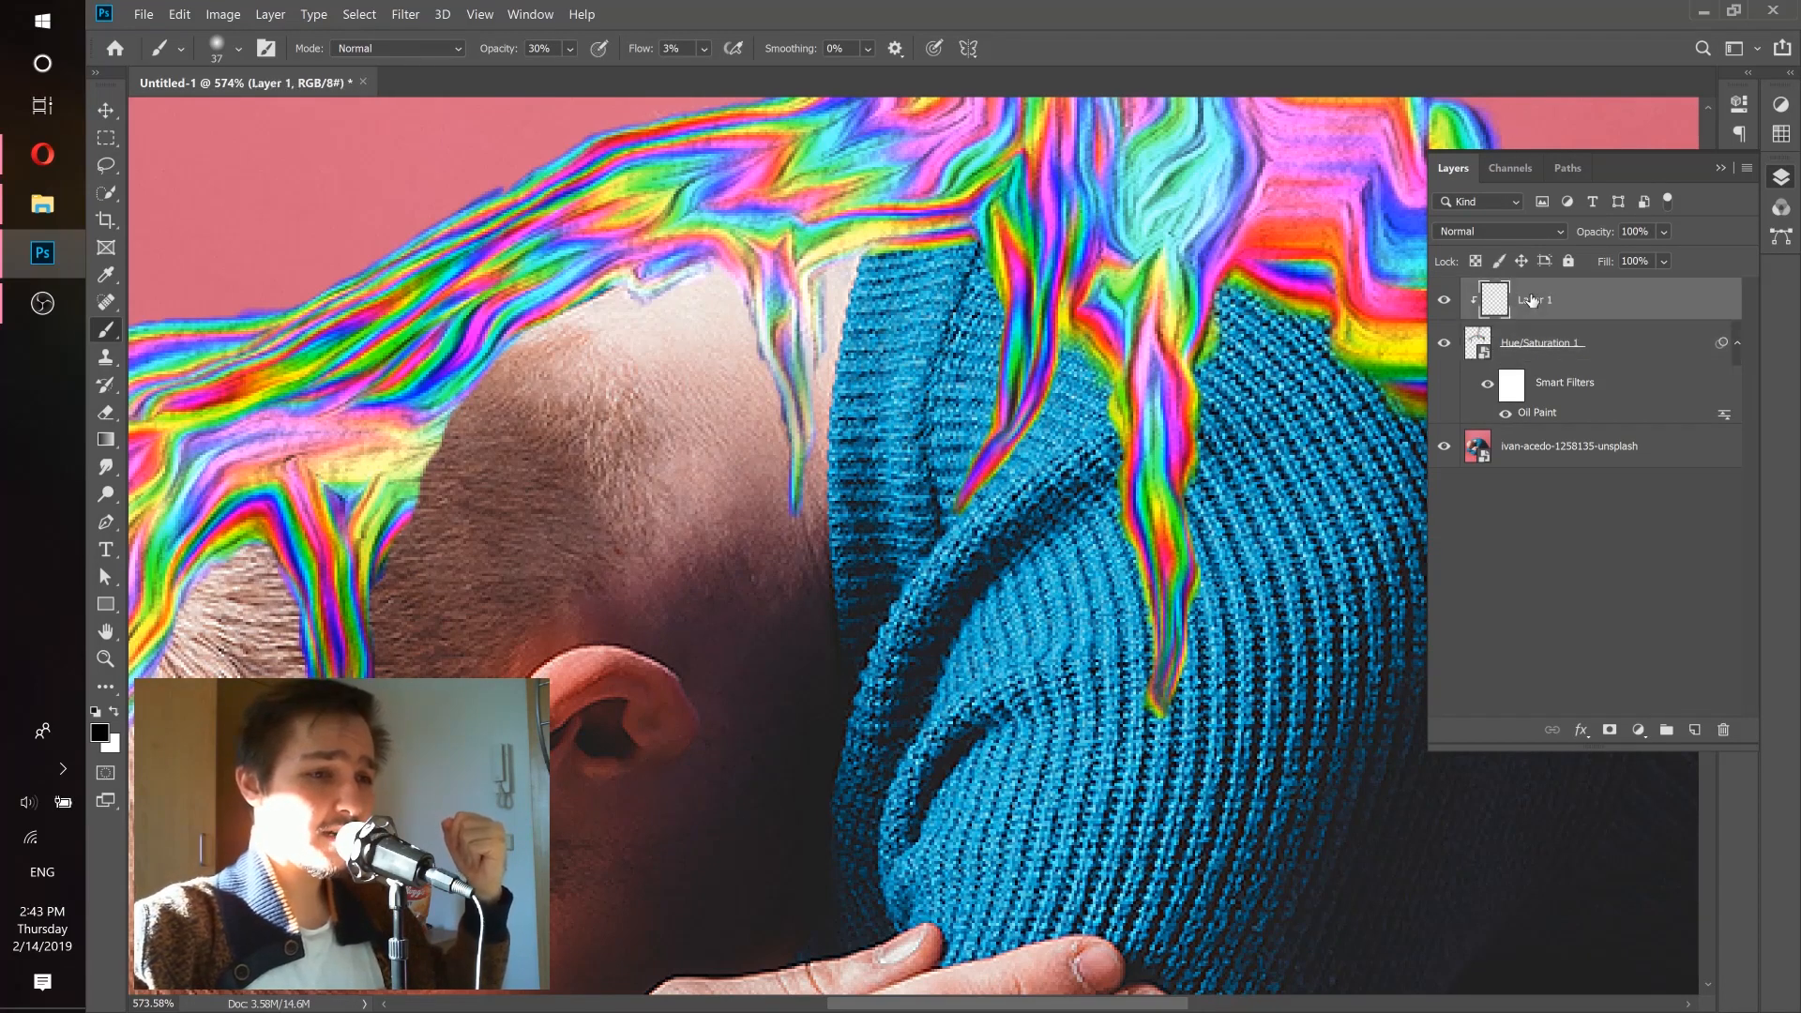
key(alt+bracketright)
click(1524, 347)
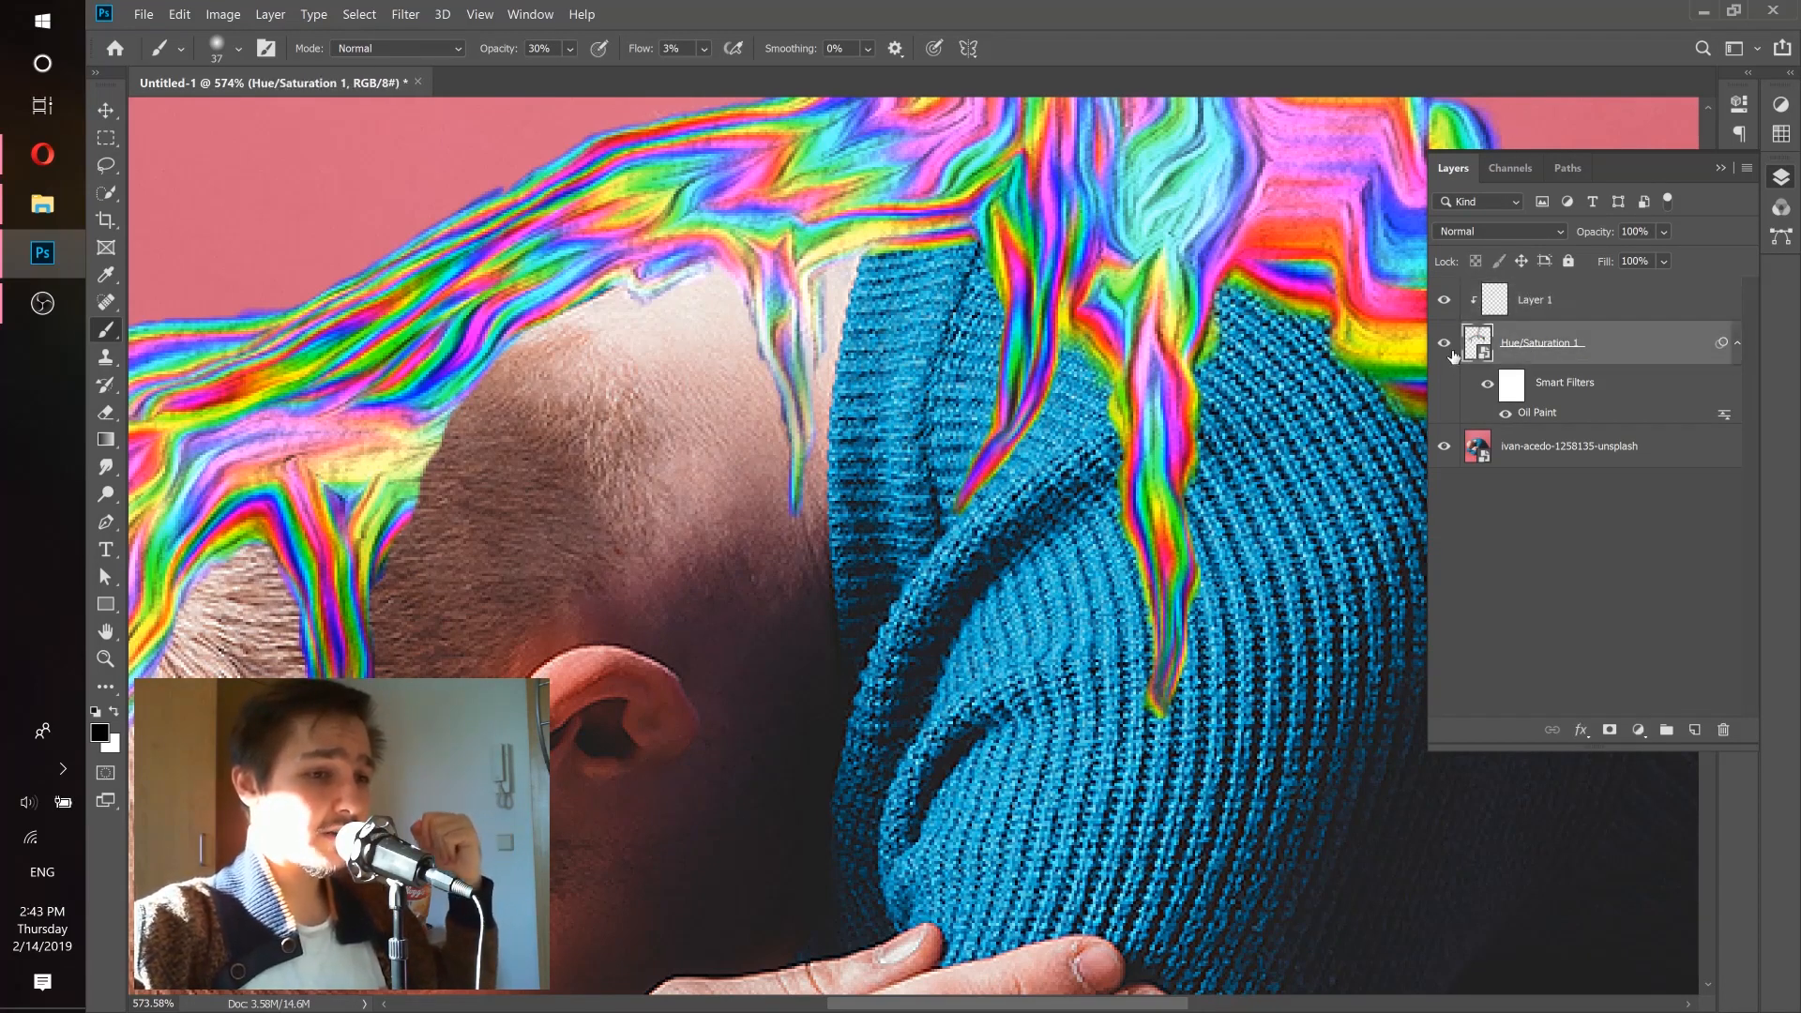
click(1448, 347)
click(1448, 347)
Paint soft black shading on the clipped Layer 1 over the paint drips on the neck, shoulder and head.
click(1534, 292)
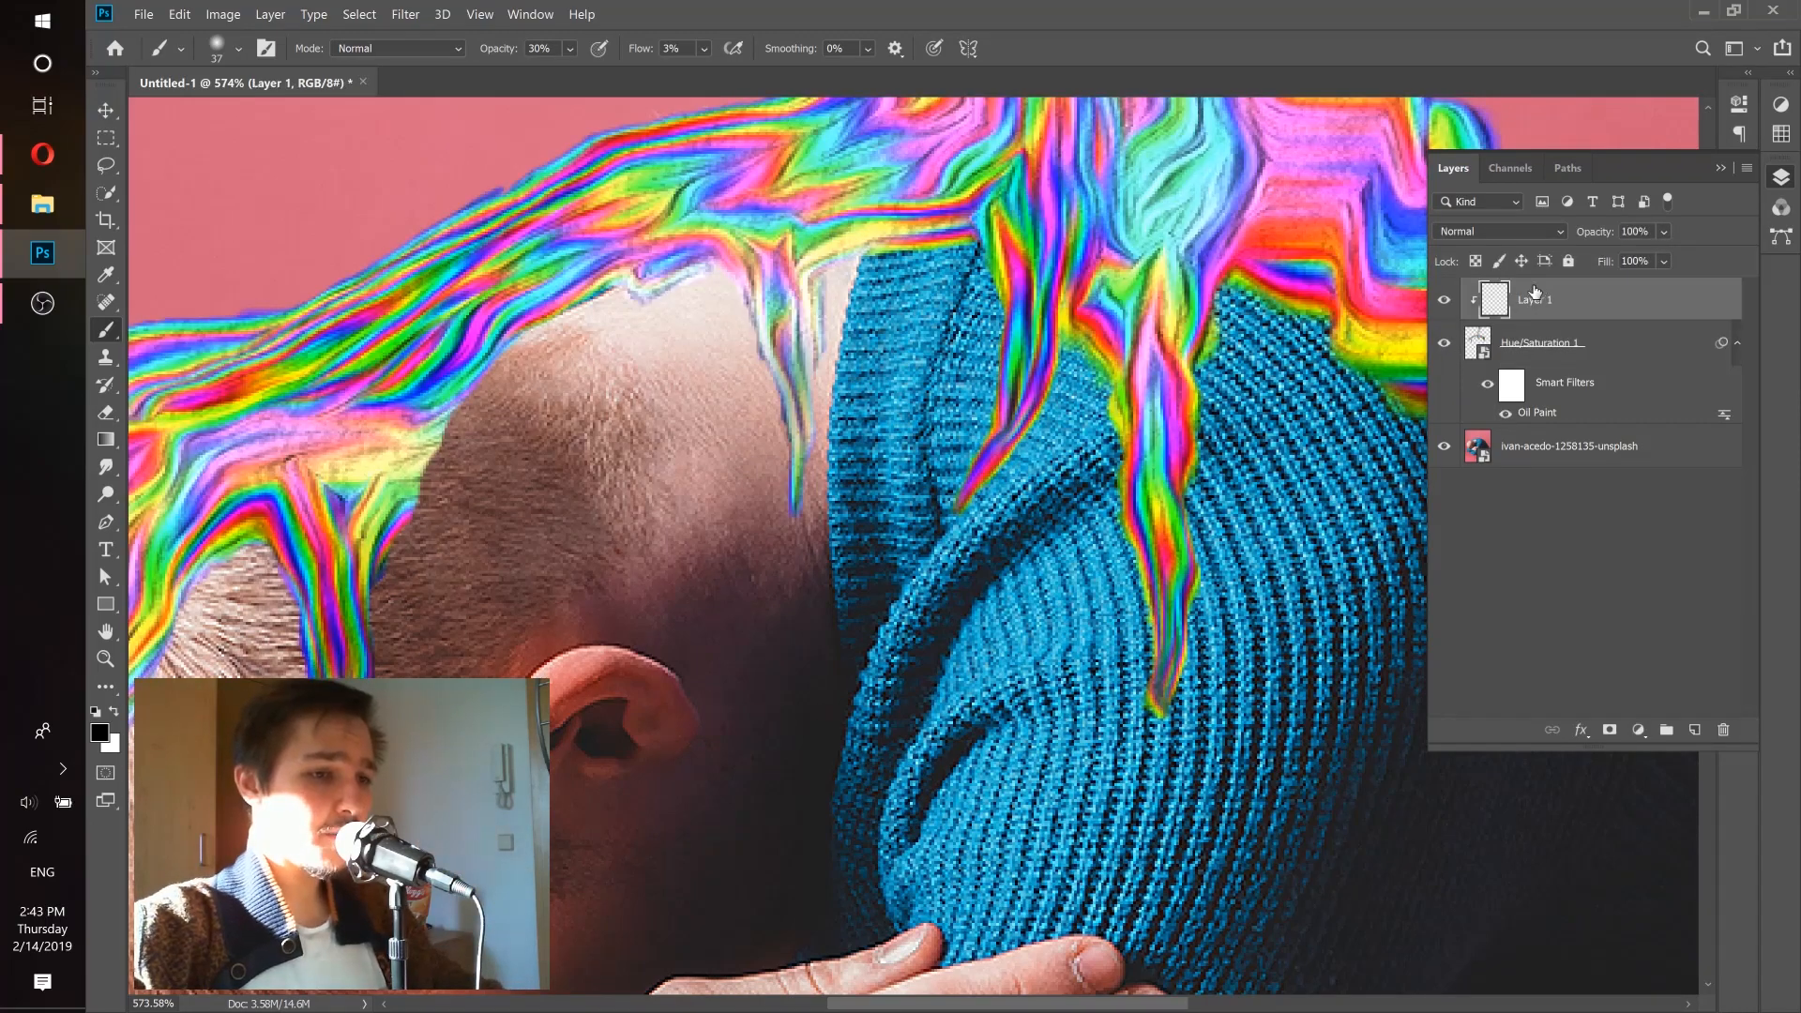
scroll(811, 349, up, 3)
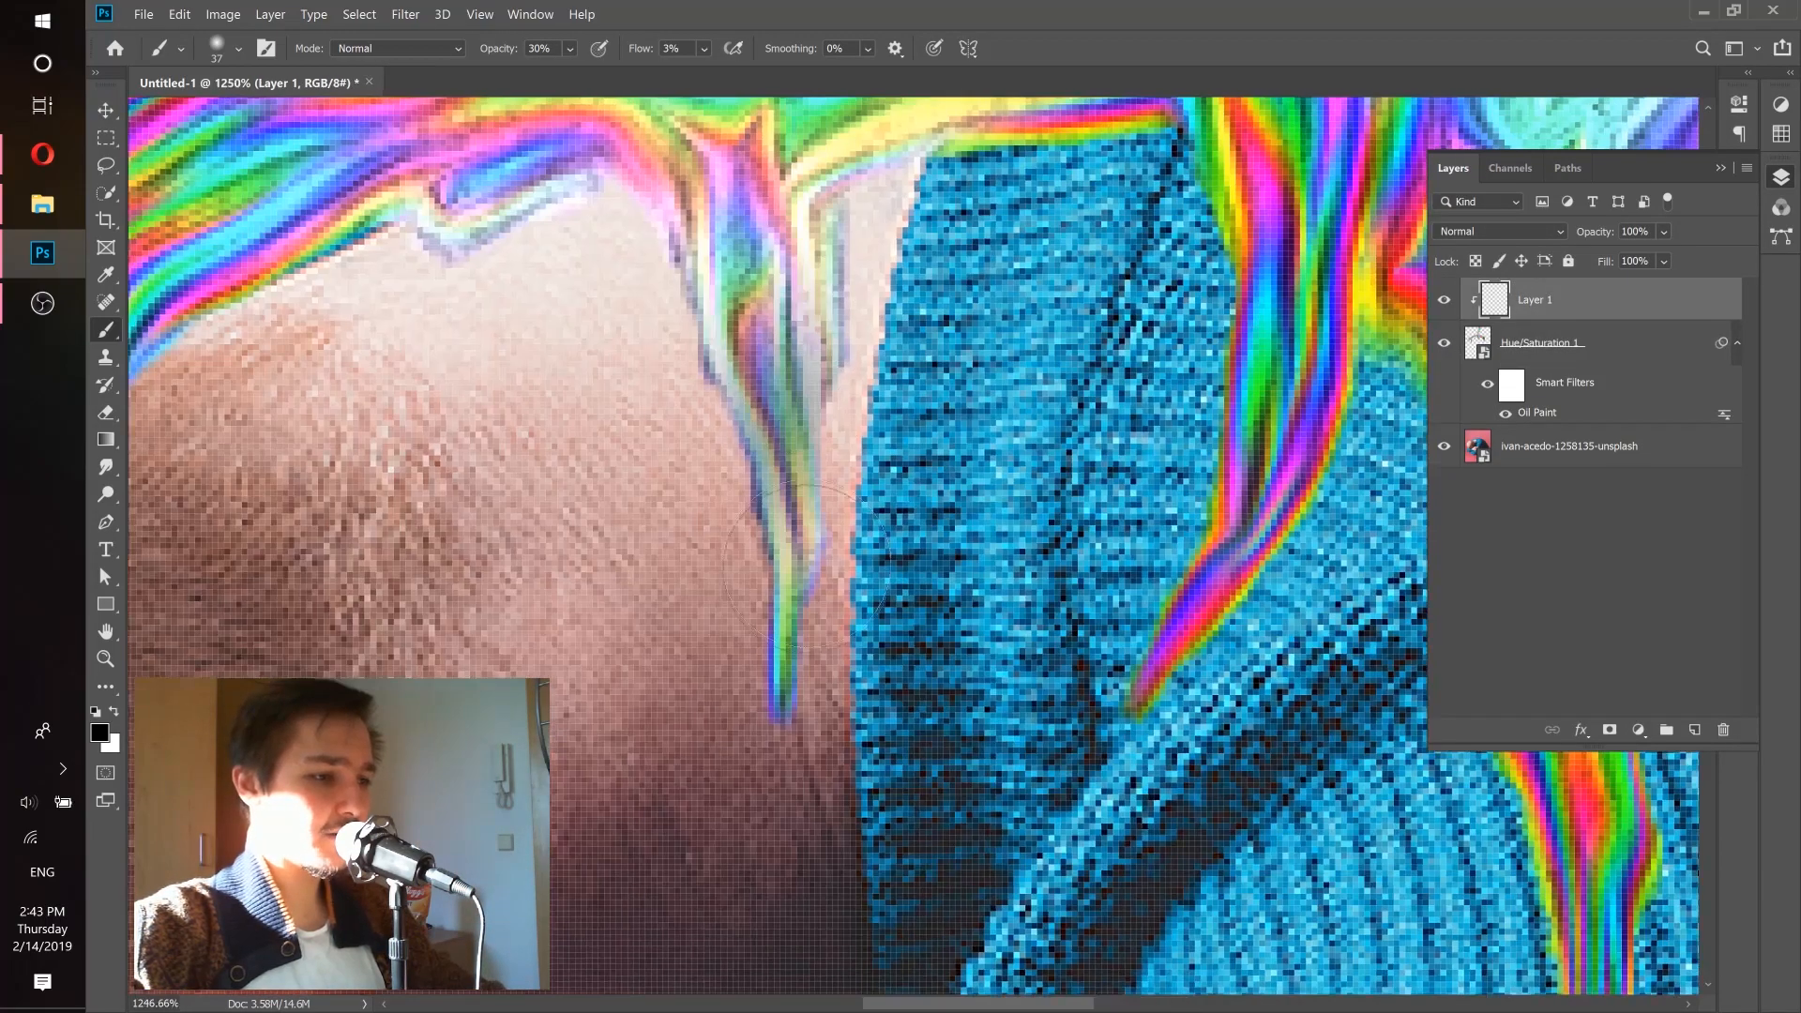
scroll(717, 418, up, 2)
scroll(716, 418, down, 2)
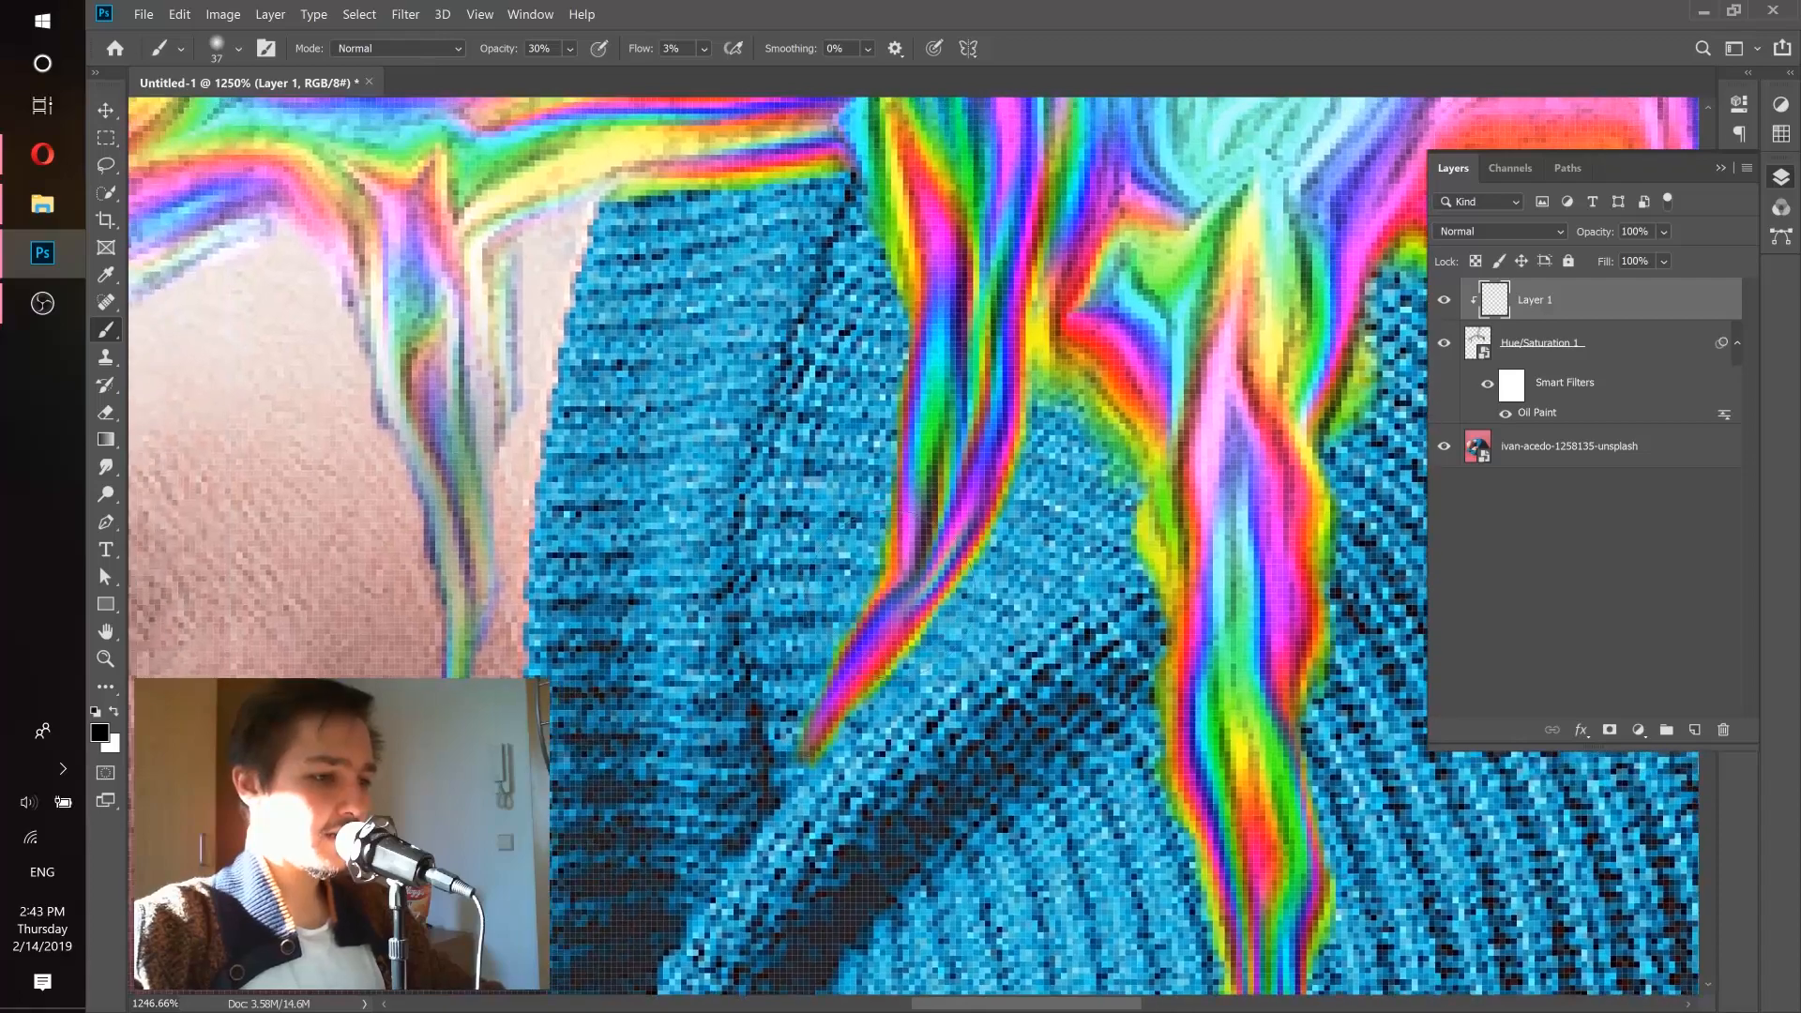
scroll(893, 589, up, 2)
scroll(893, 589, down, 4)
scroll(863, 441, up, 3)
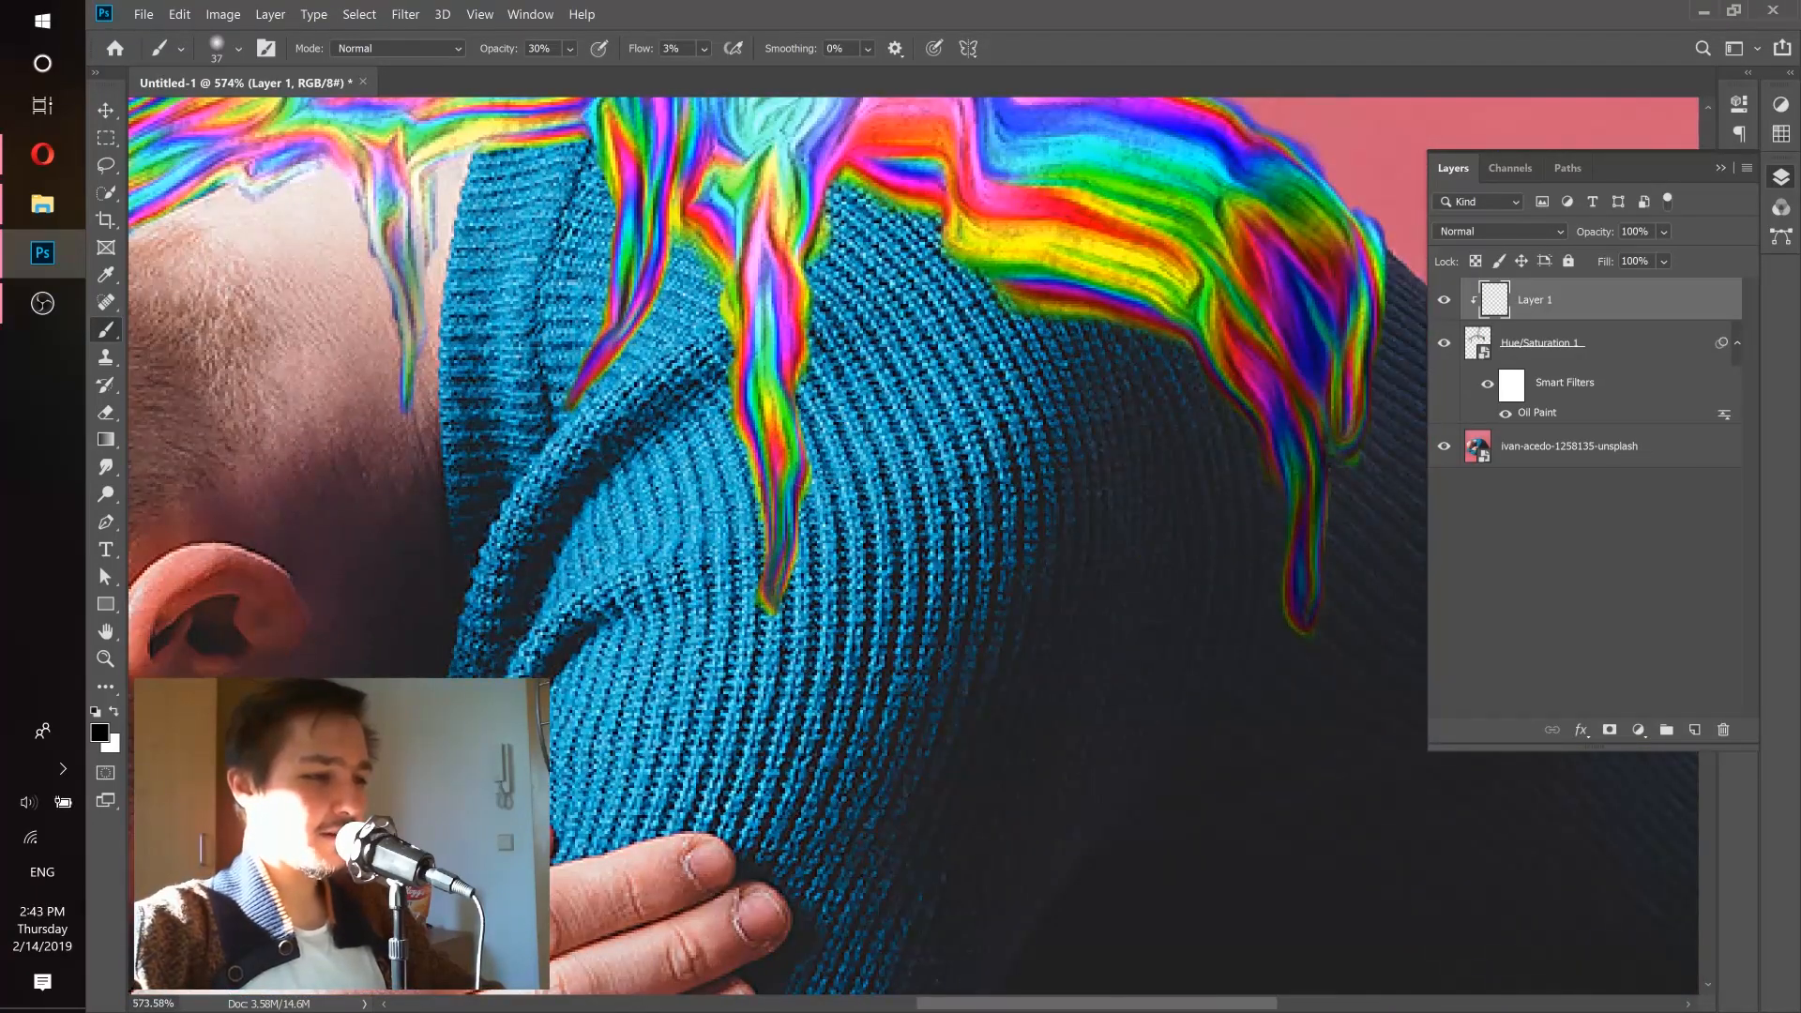
mouse_move(1189, 413)
mouse_down()
mouse_move(505, 573)
mouse_move(1207, 440)
mouse_up()
scroll(669, 488, down, 3)
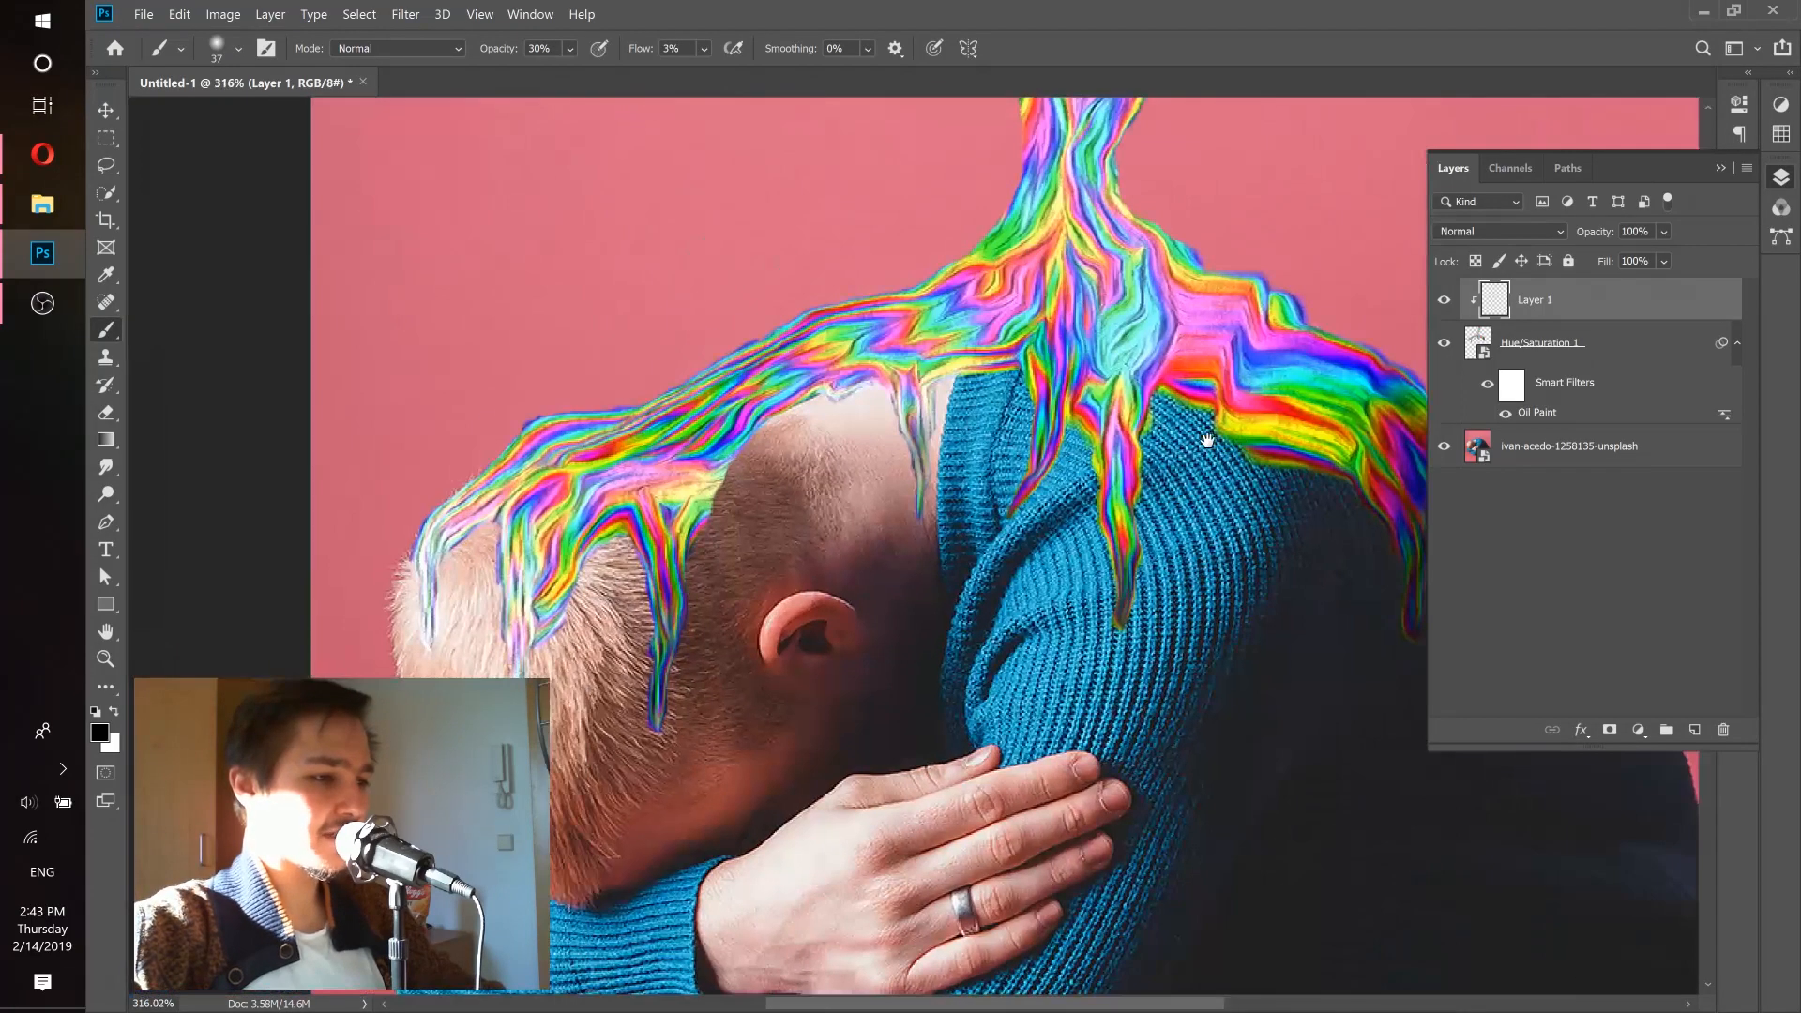
scroll(643, 561, up, 3)
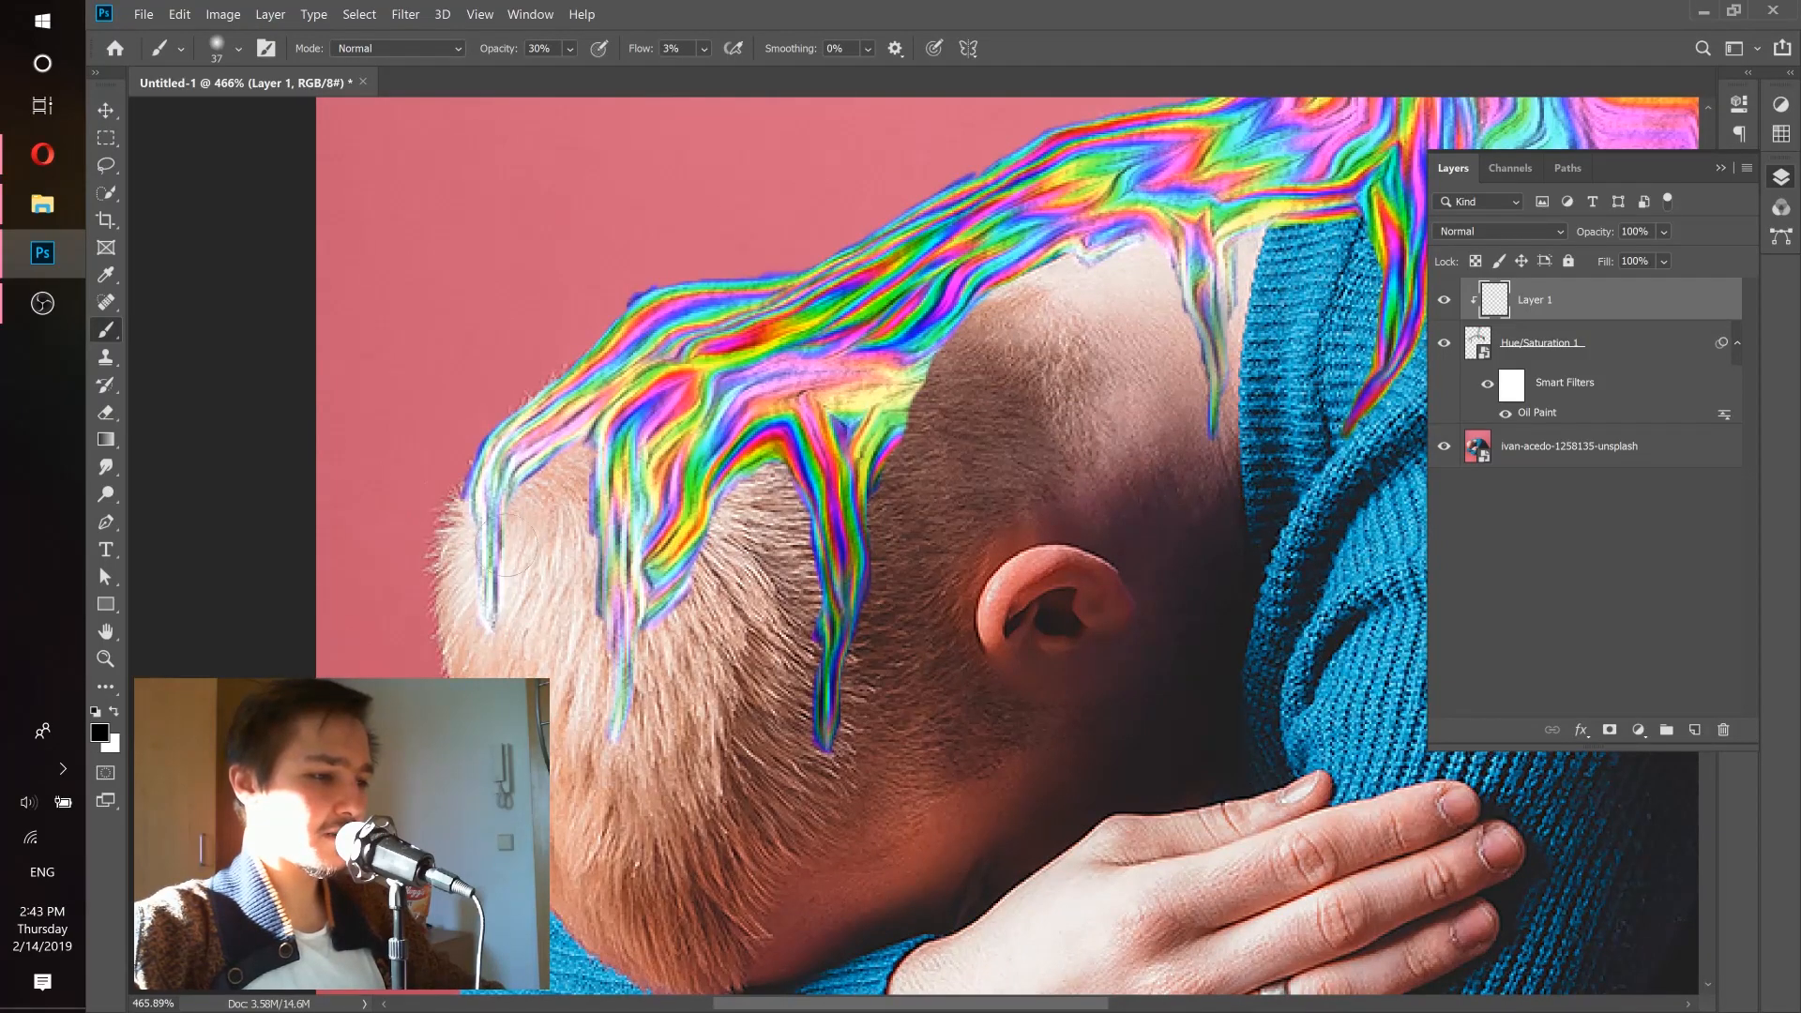
scroll(956, 401, down, 5)
scroll(956, 402, up, 3)
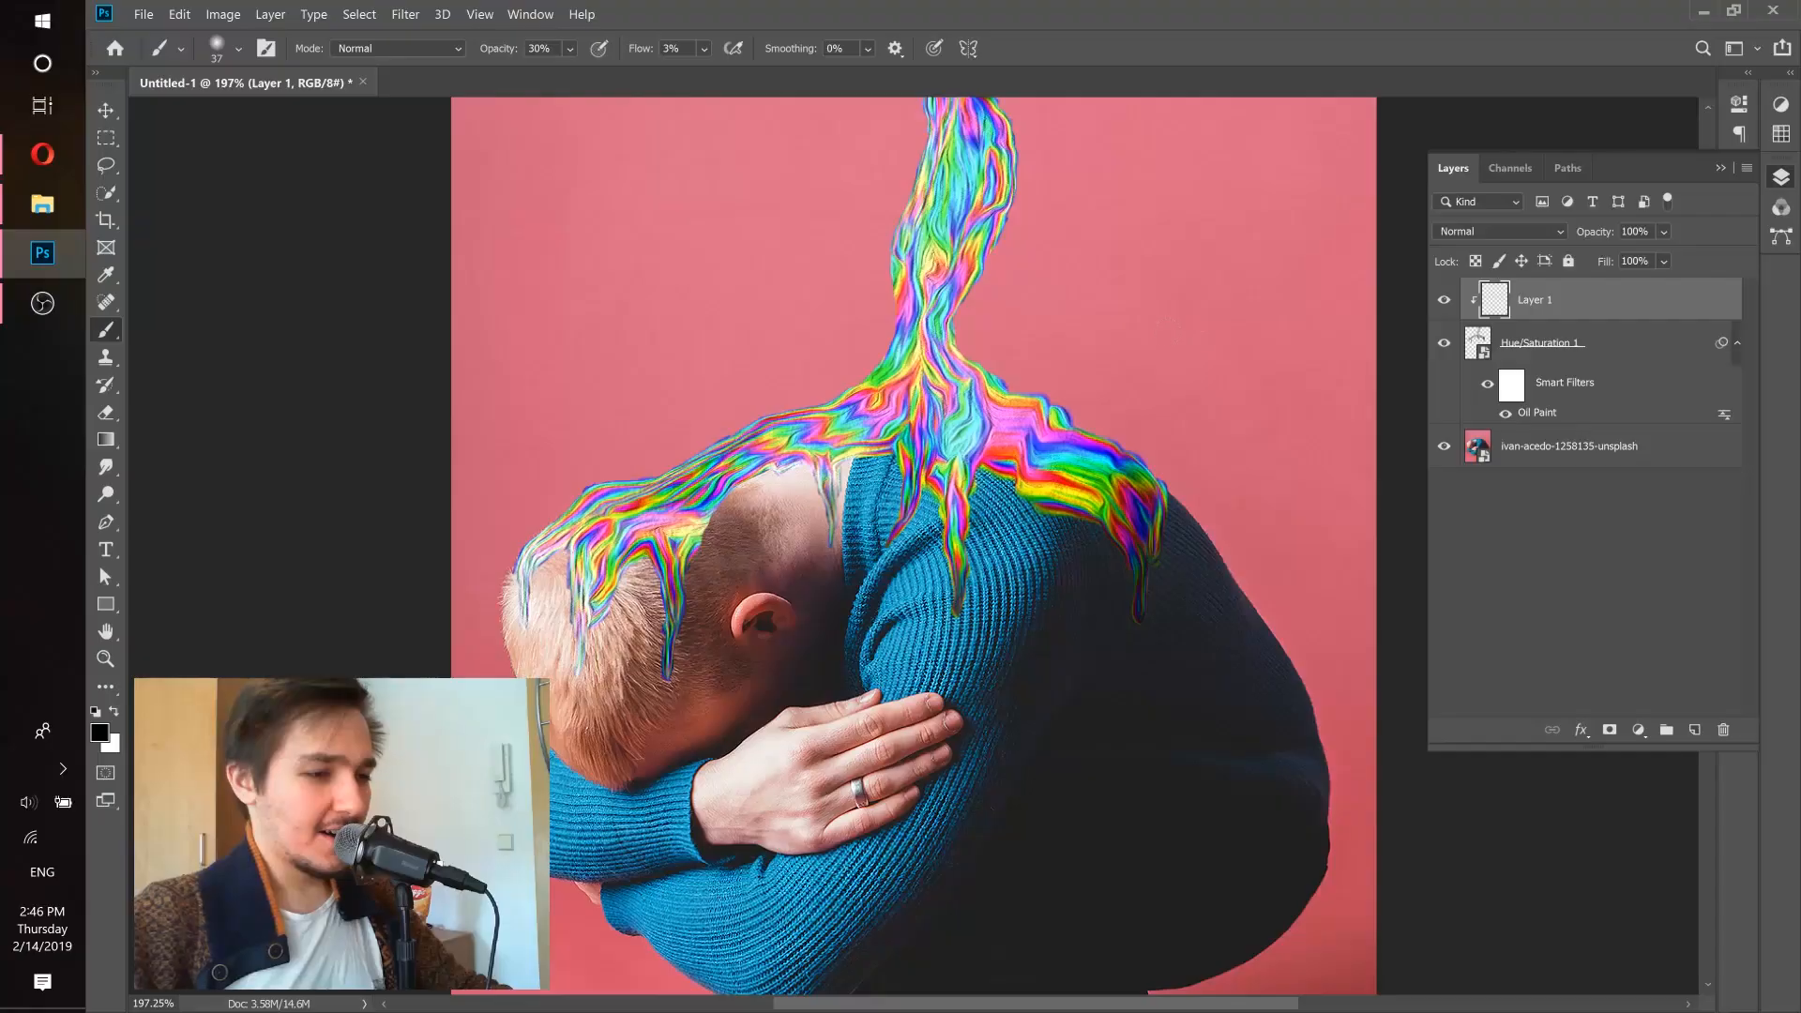
scroll(1163, 369, down, 5)
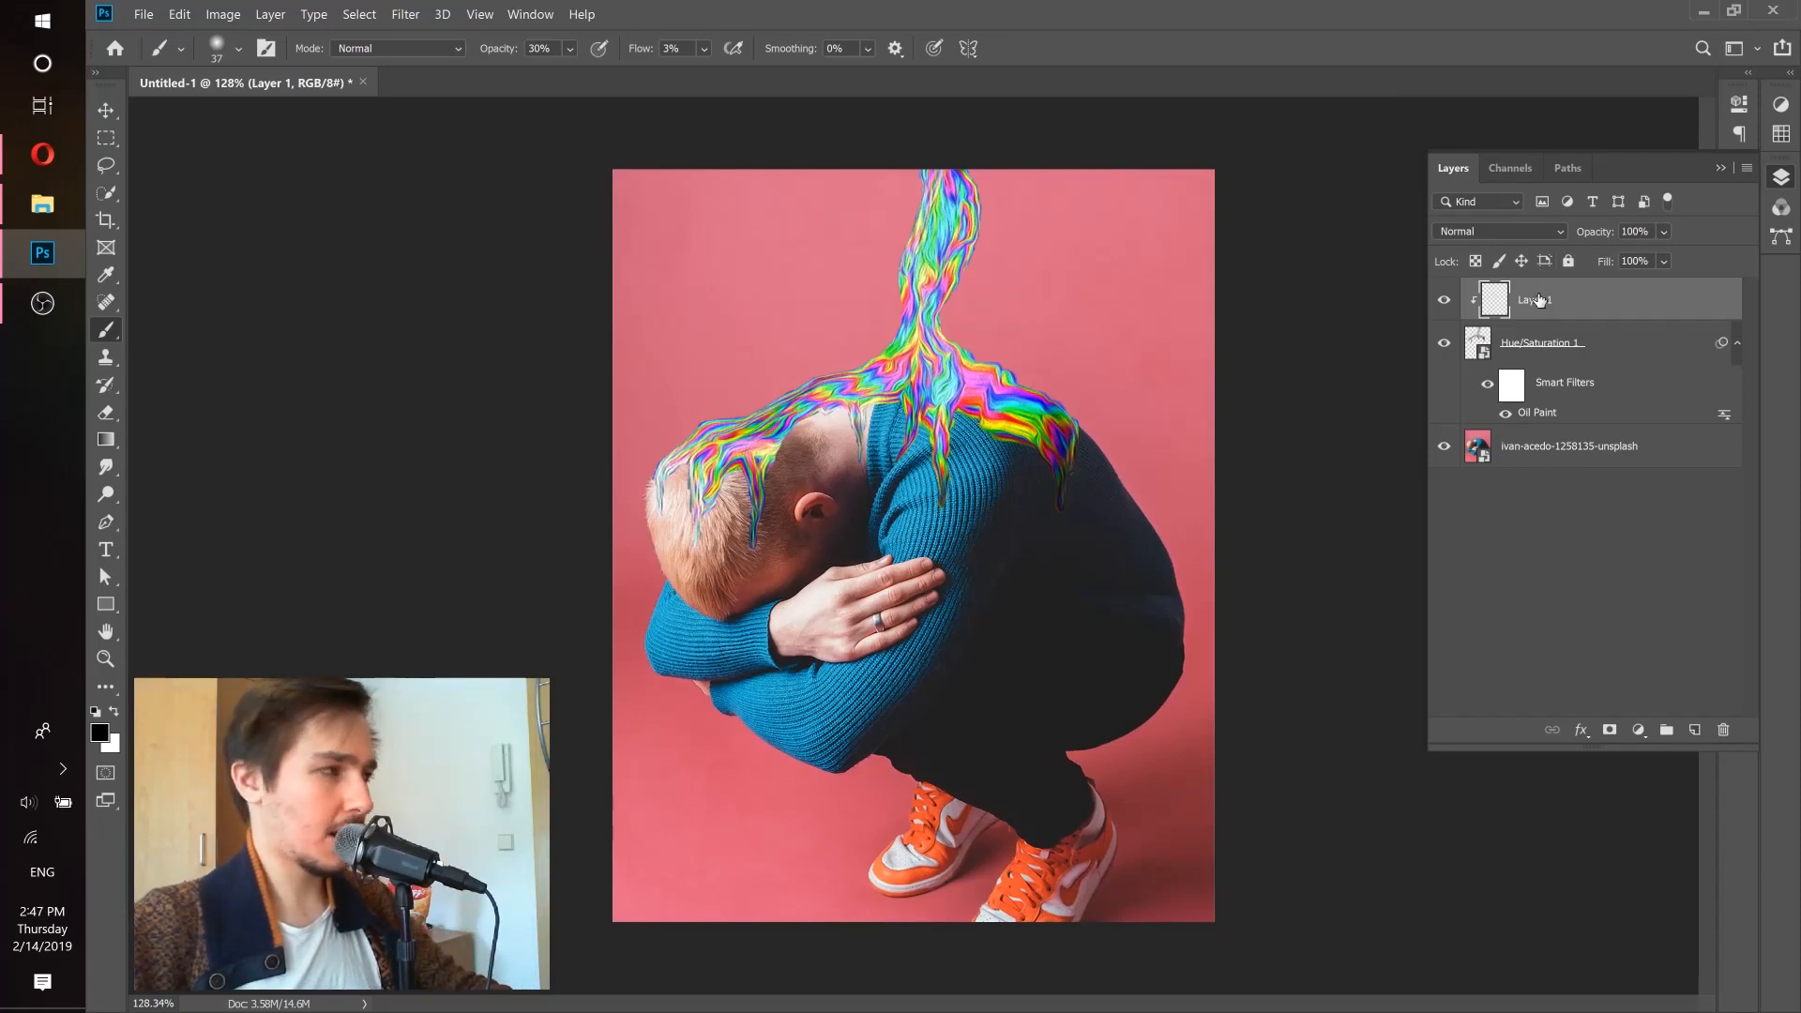
Convert the photo, the Hue/Saturation 1 paint object and Layer 1 together into a single smart object.
click(1613, 448)
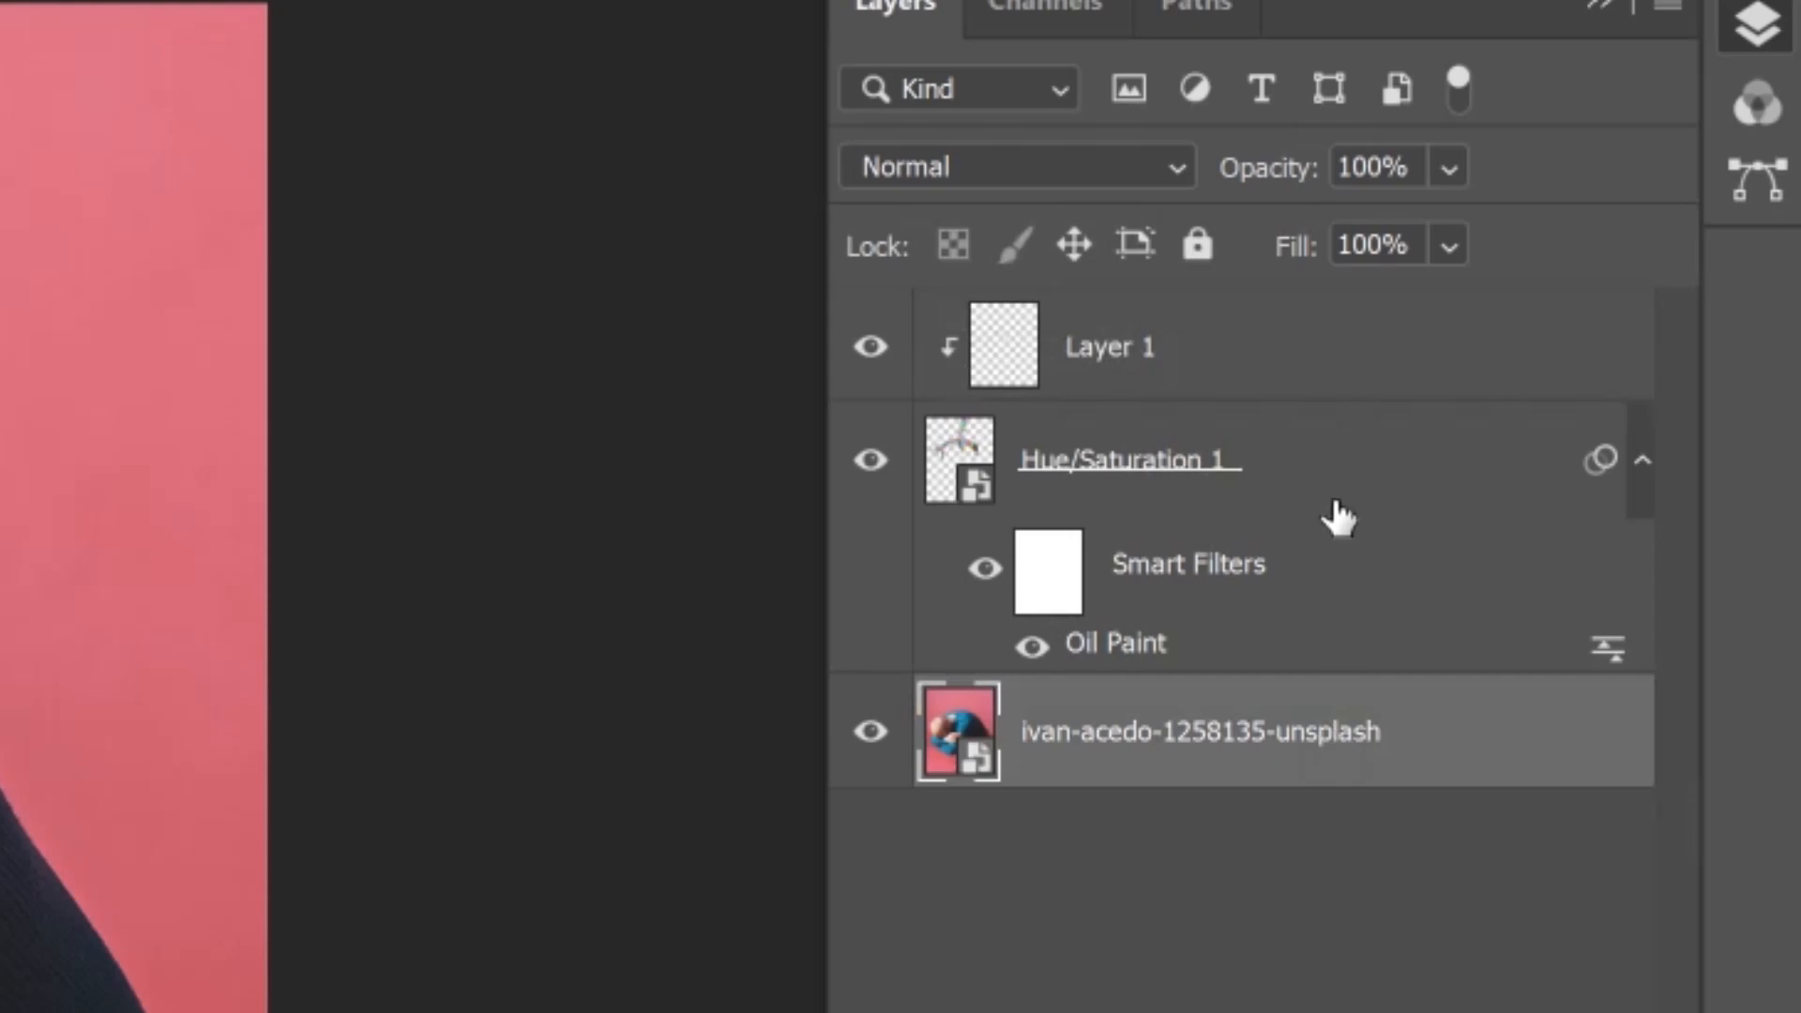
shift+click(1326, 480)
shift+click(1309, 384)
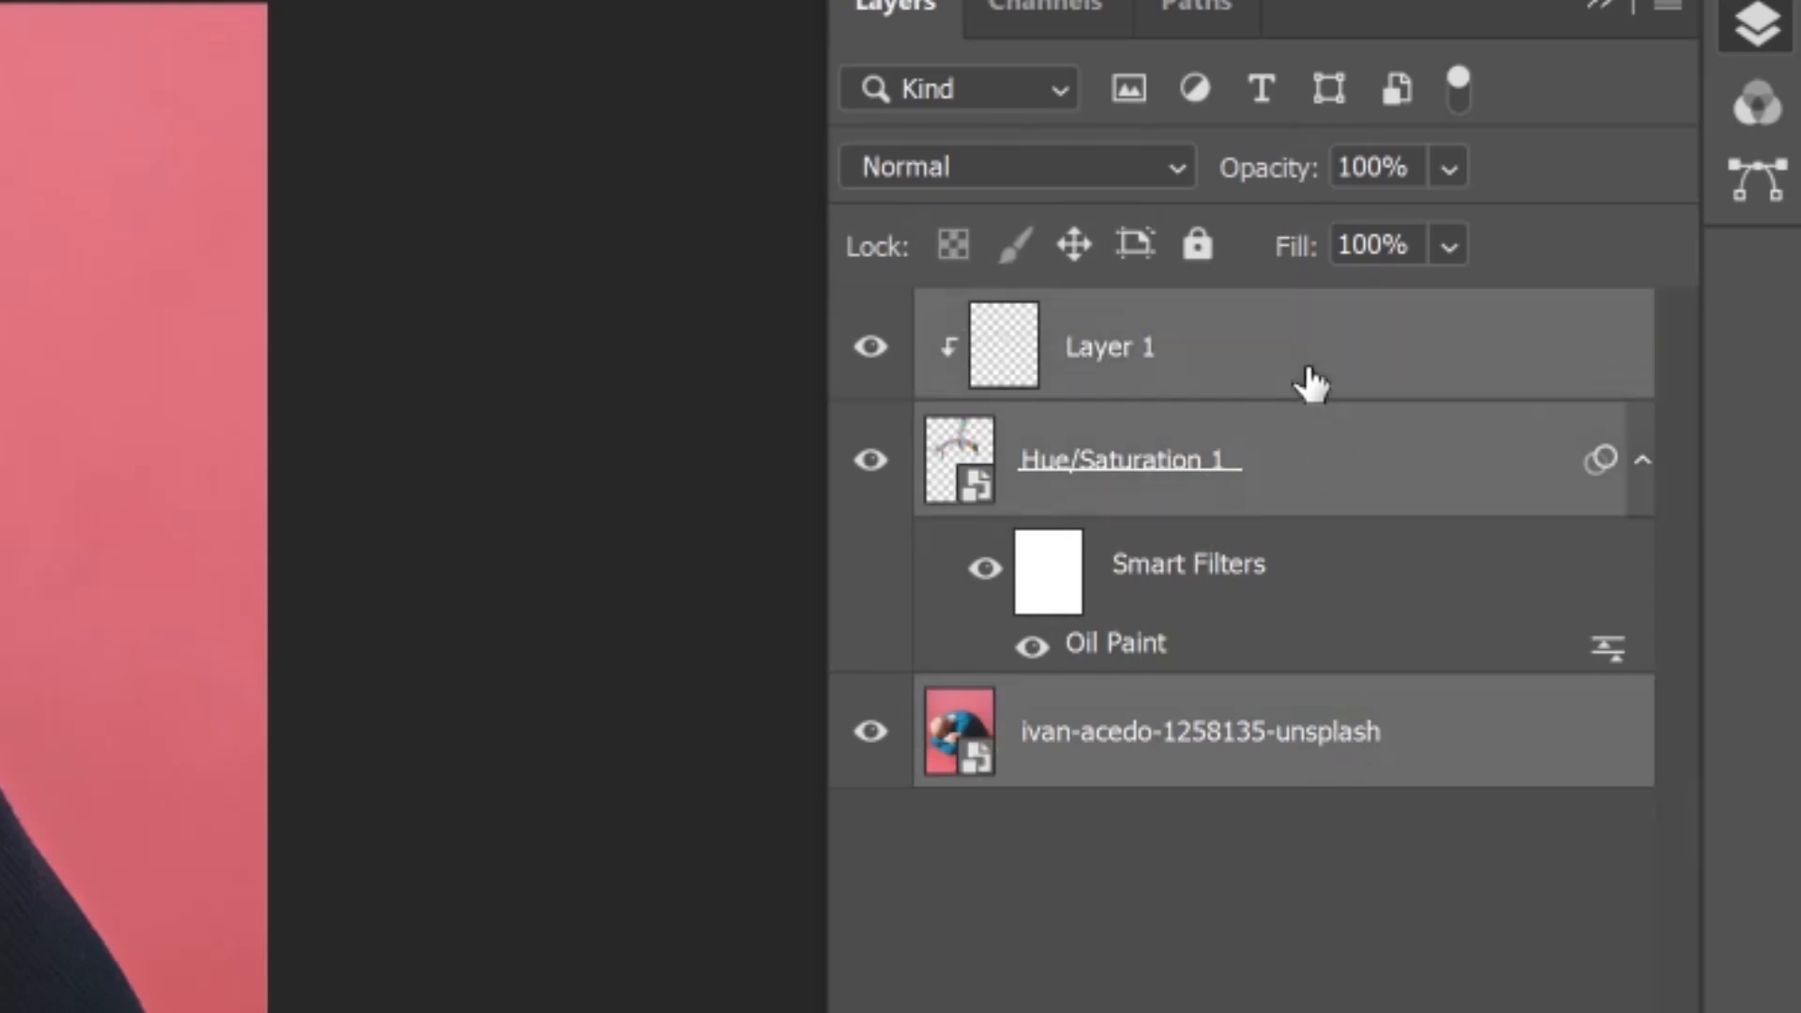
right_click(1365, 376)
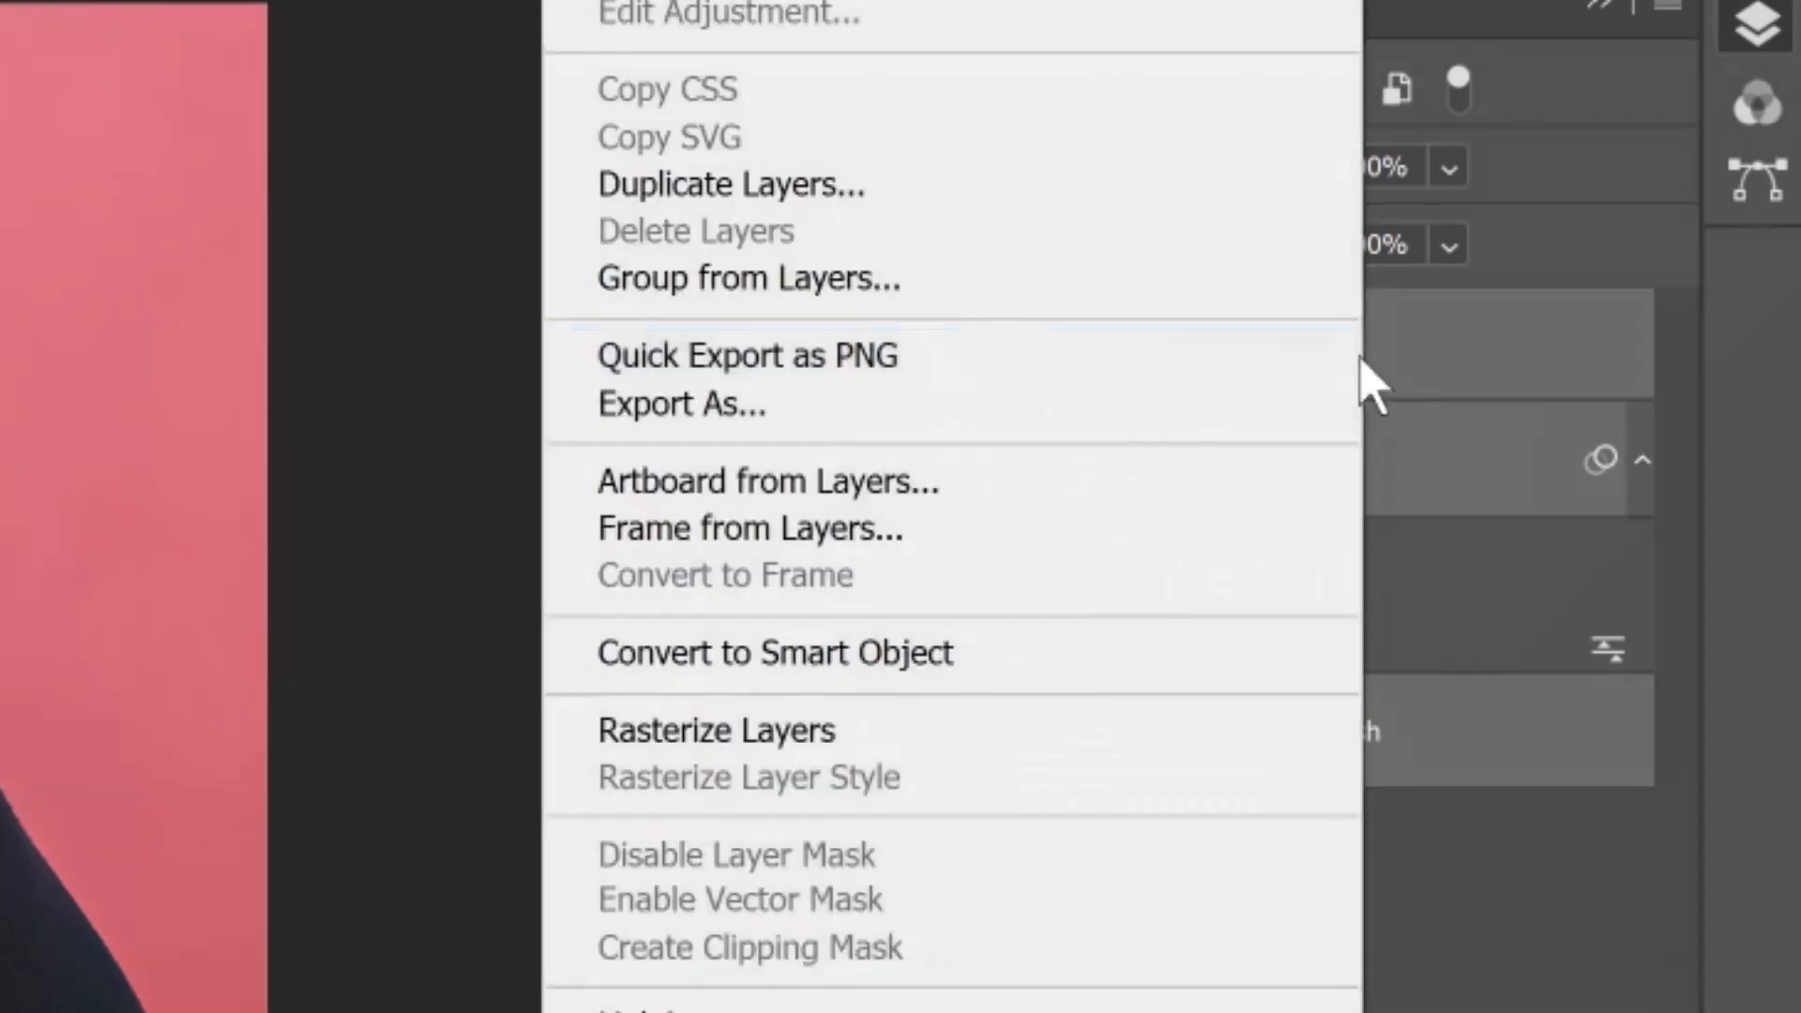
click(966, 653)
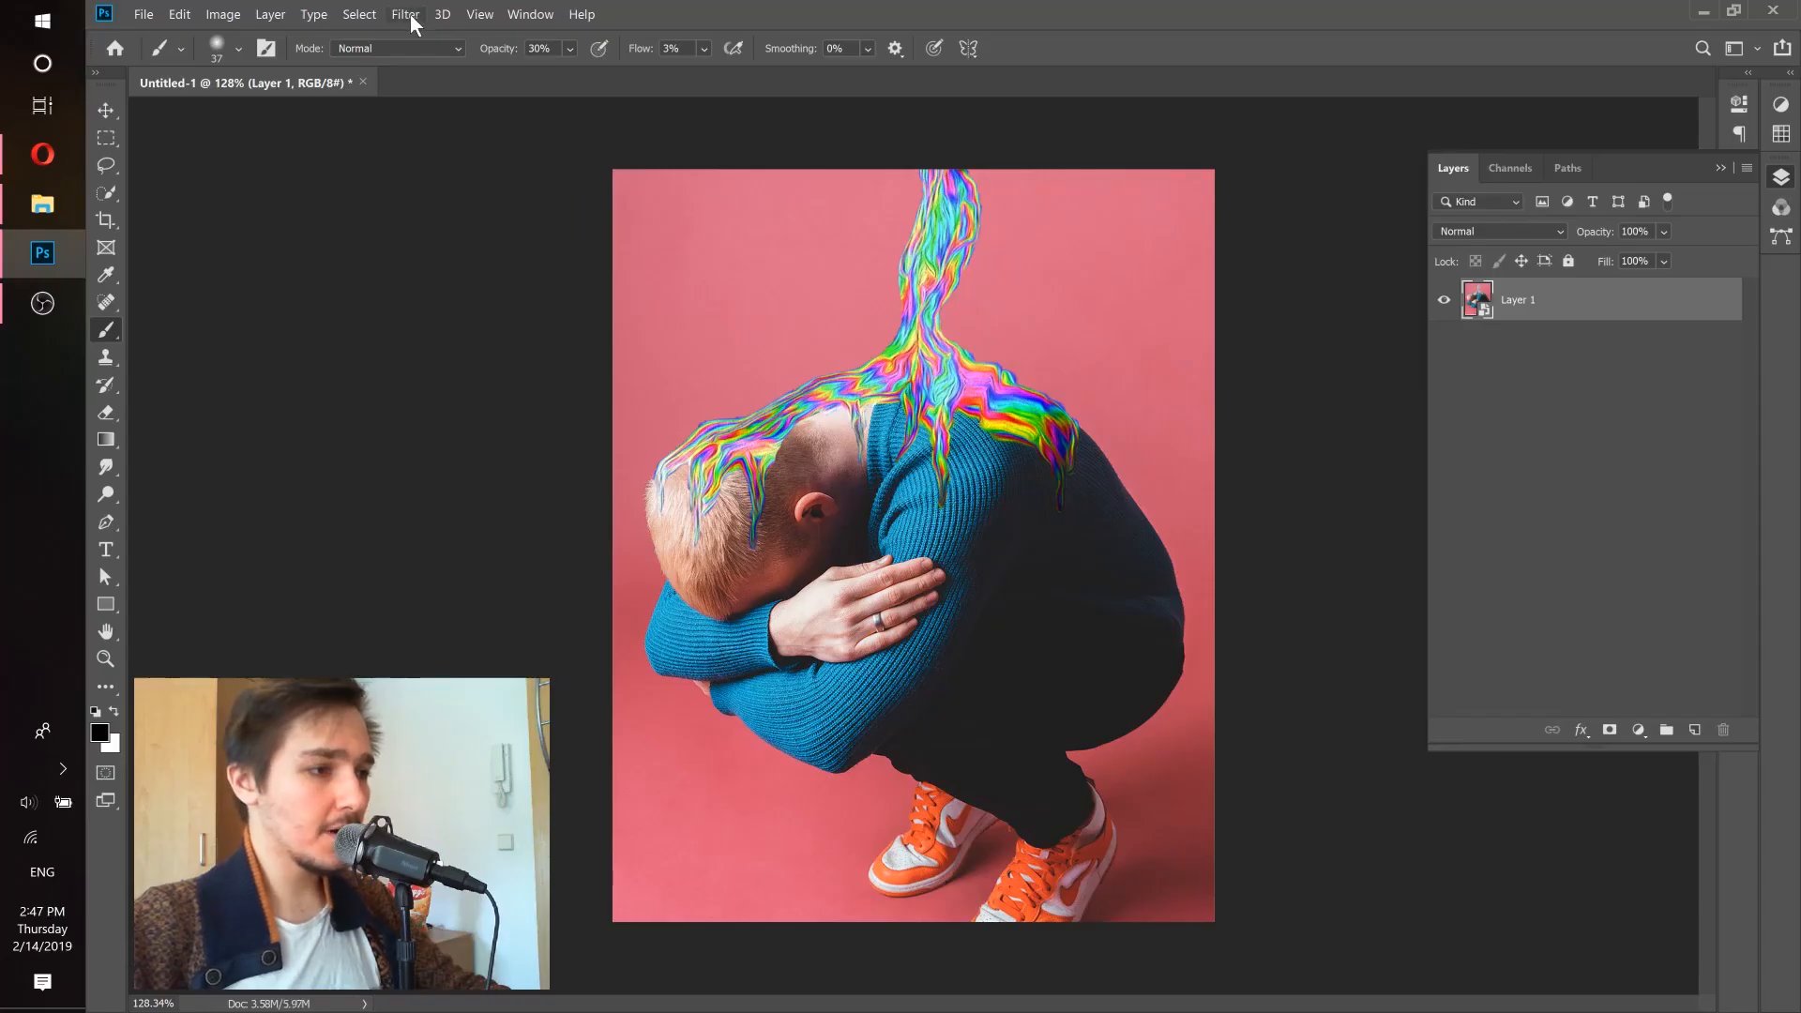
Open the Camera Raw Filter for the combined smart object and set Contrast -29, Temperature +10, Tint -22 and Exposure -0.15.
click(409, 14)
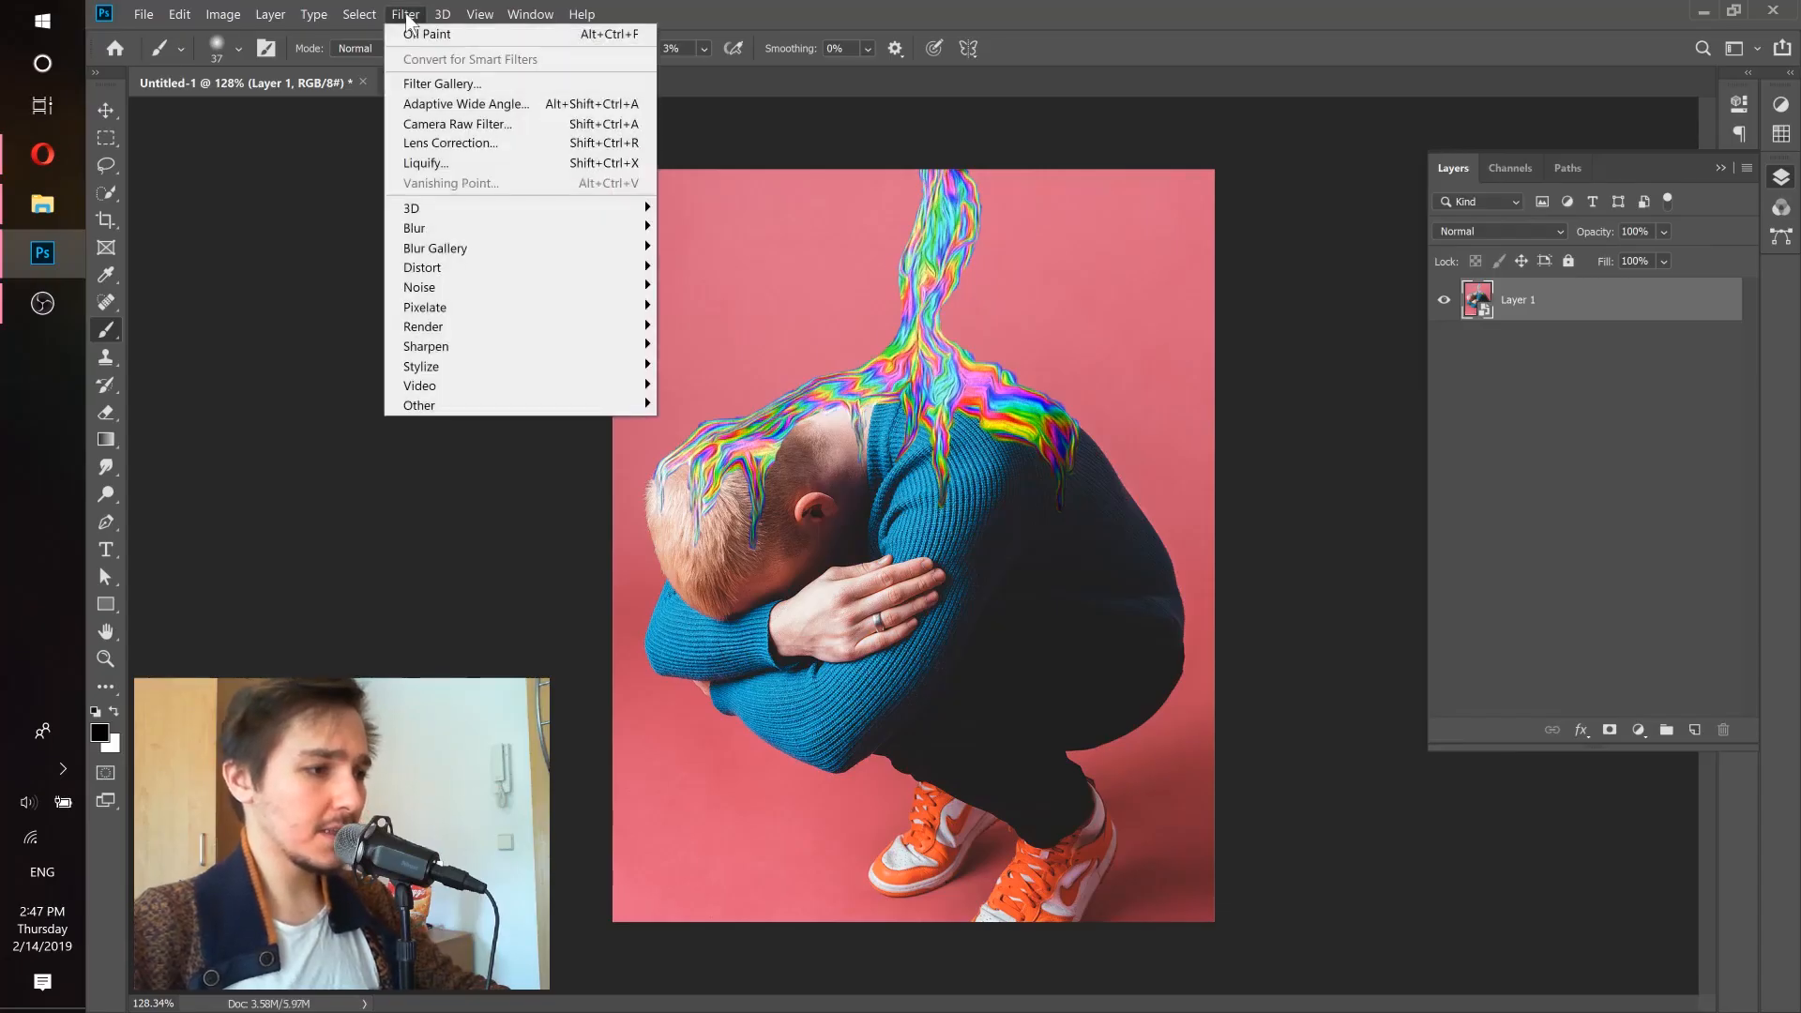
click(442, 125)
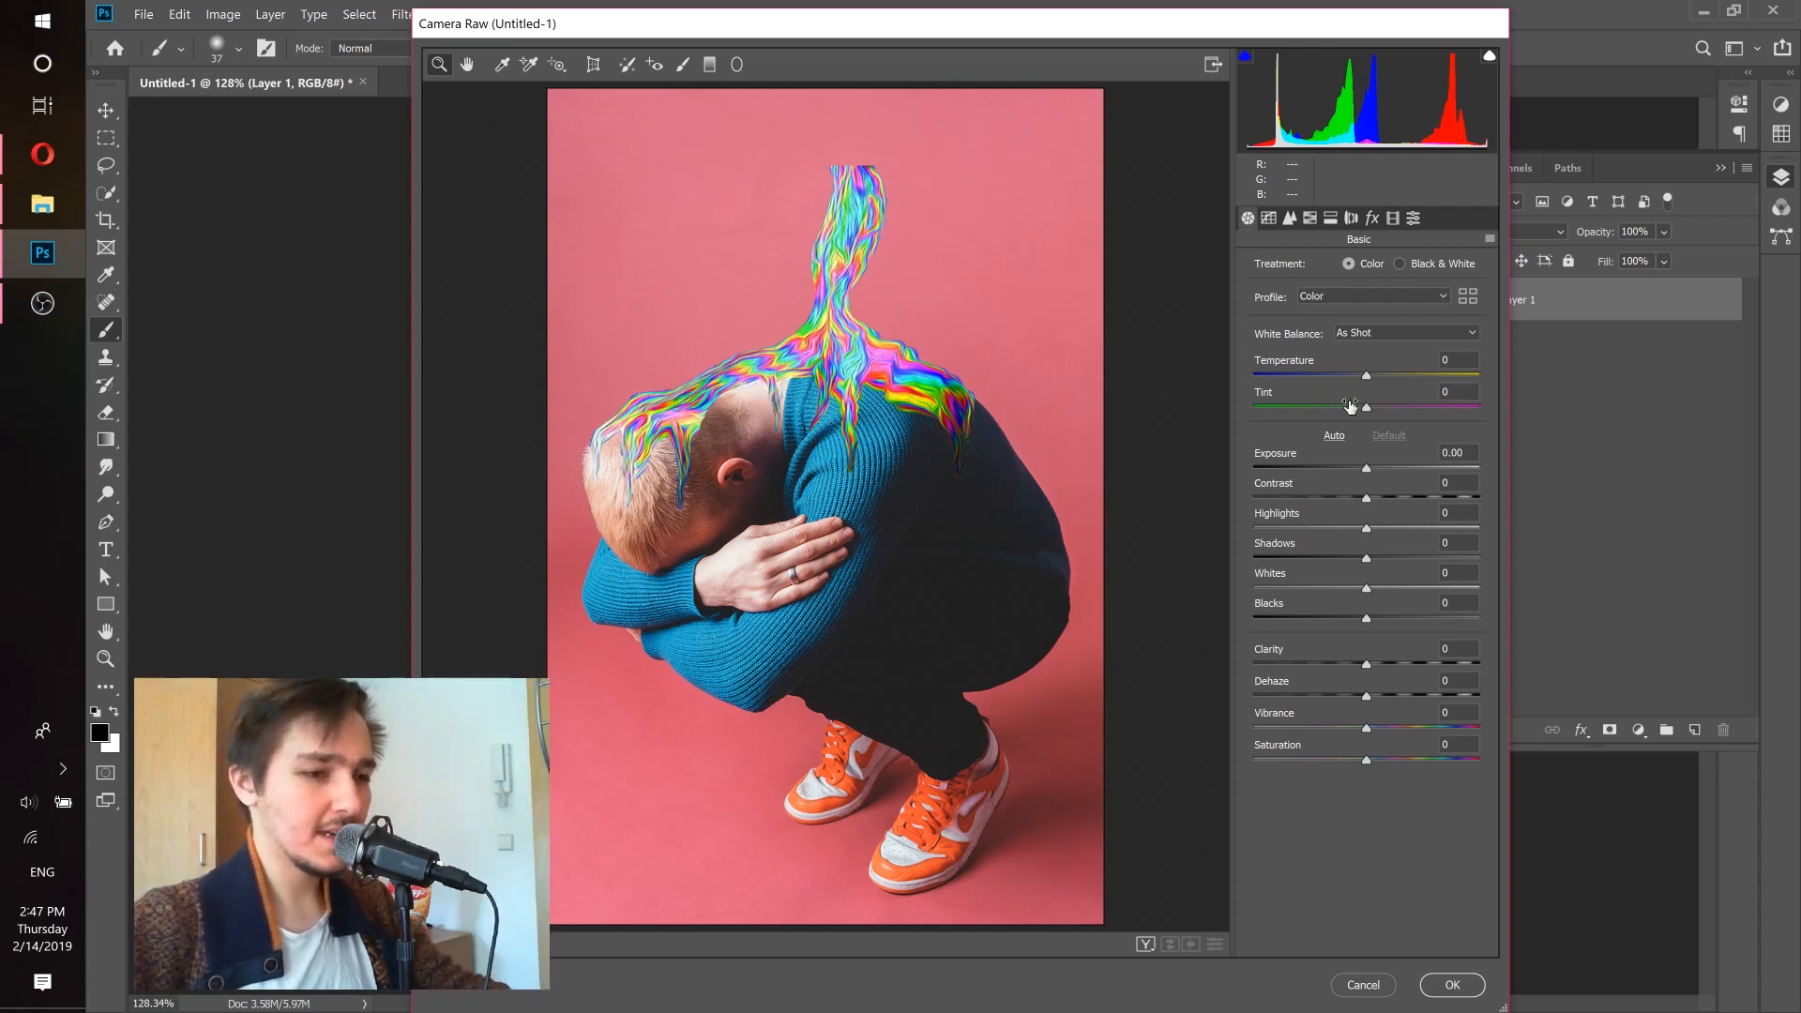
drag(1366, 497, 1332, 498)
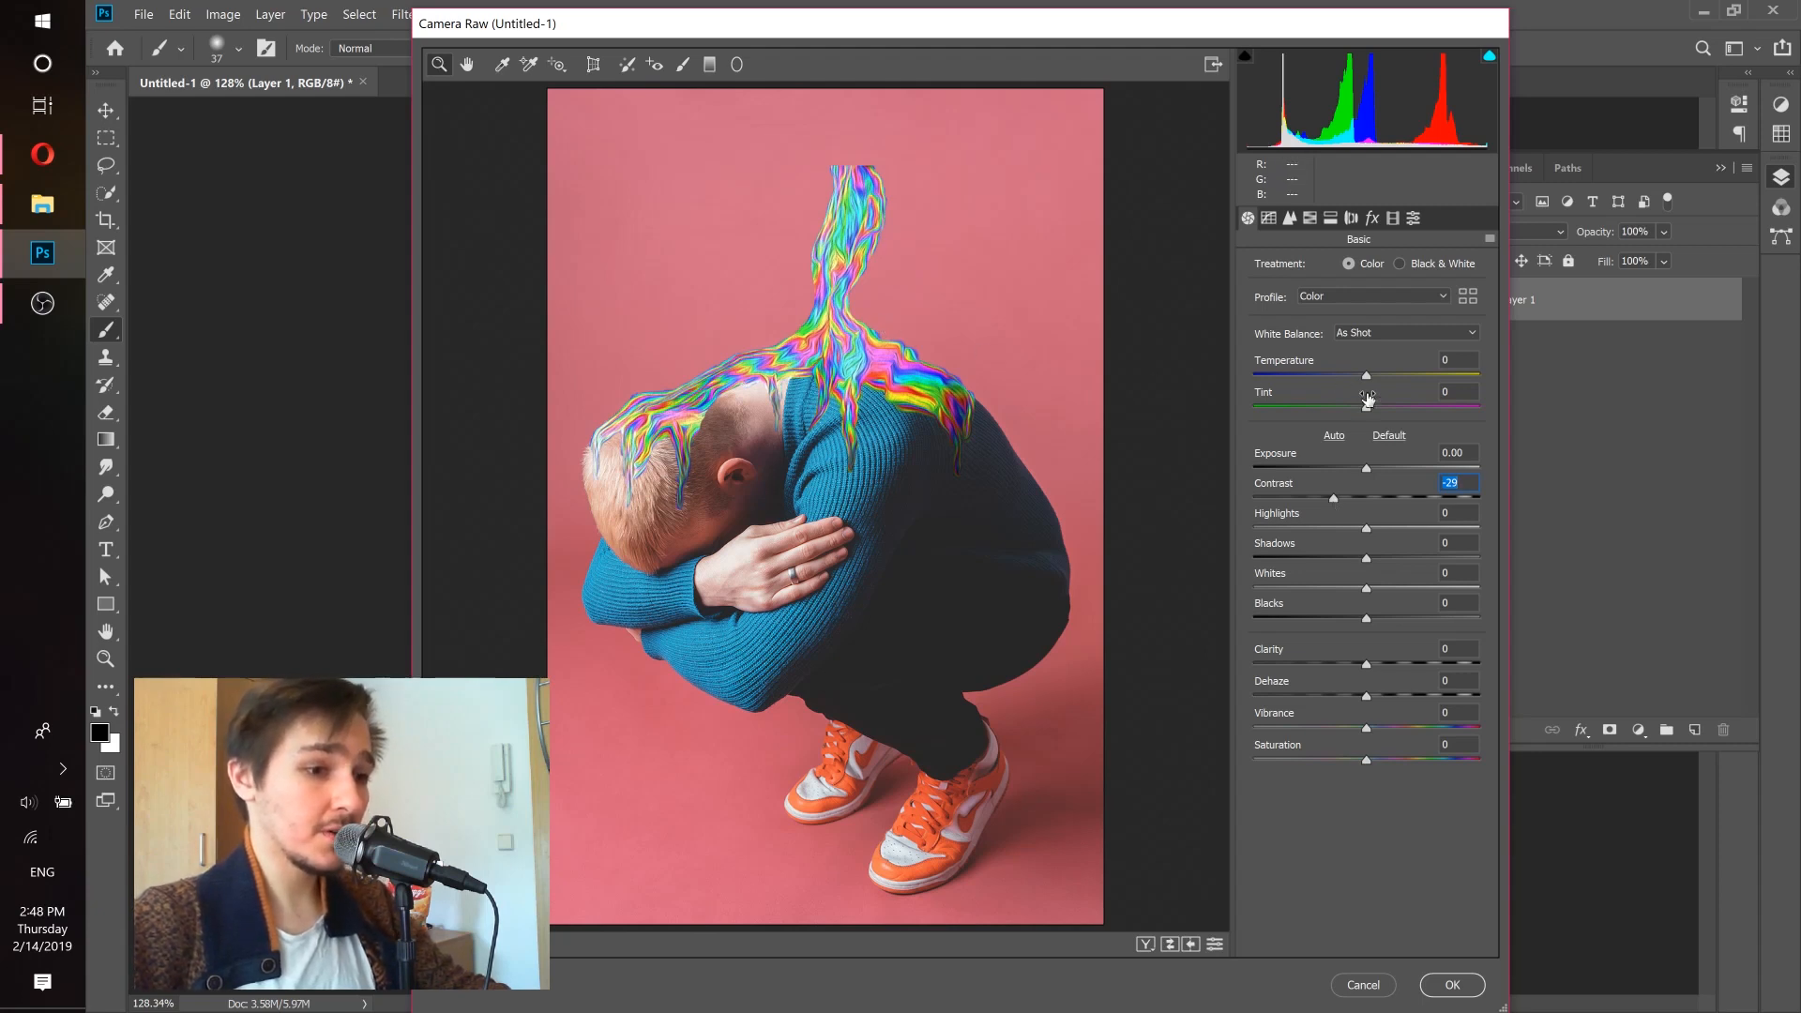
drag(1367, 376, 1365, 477)
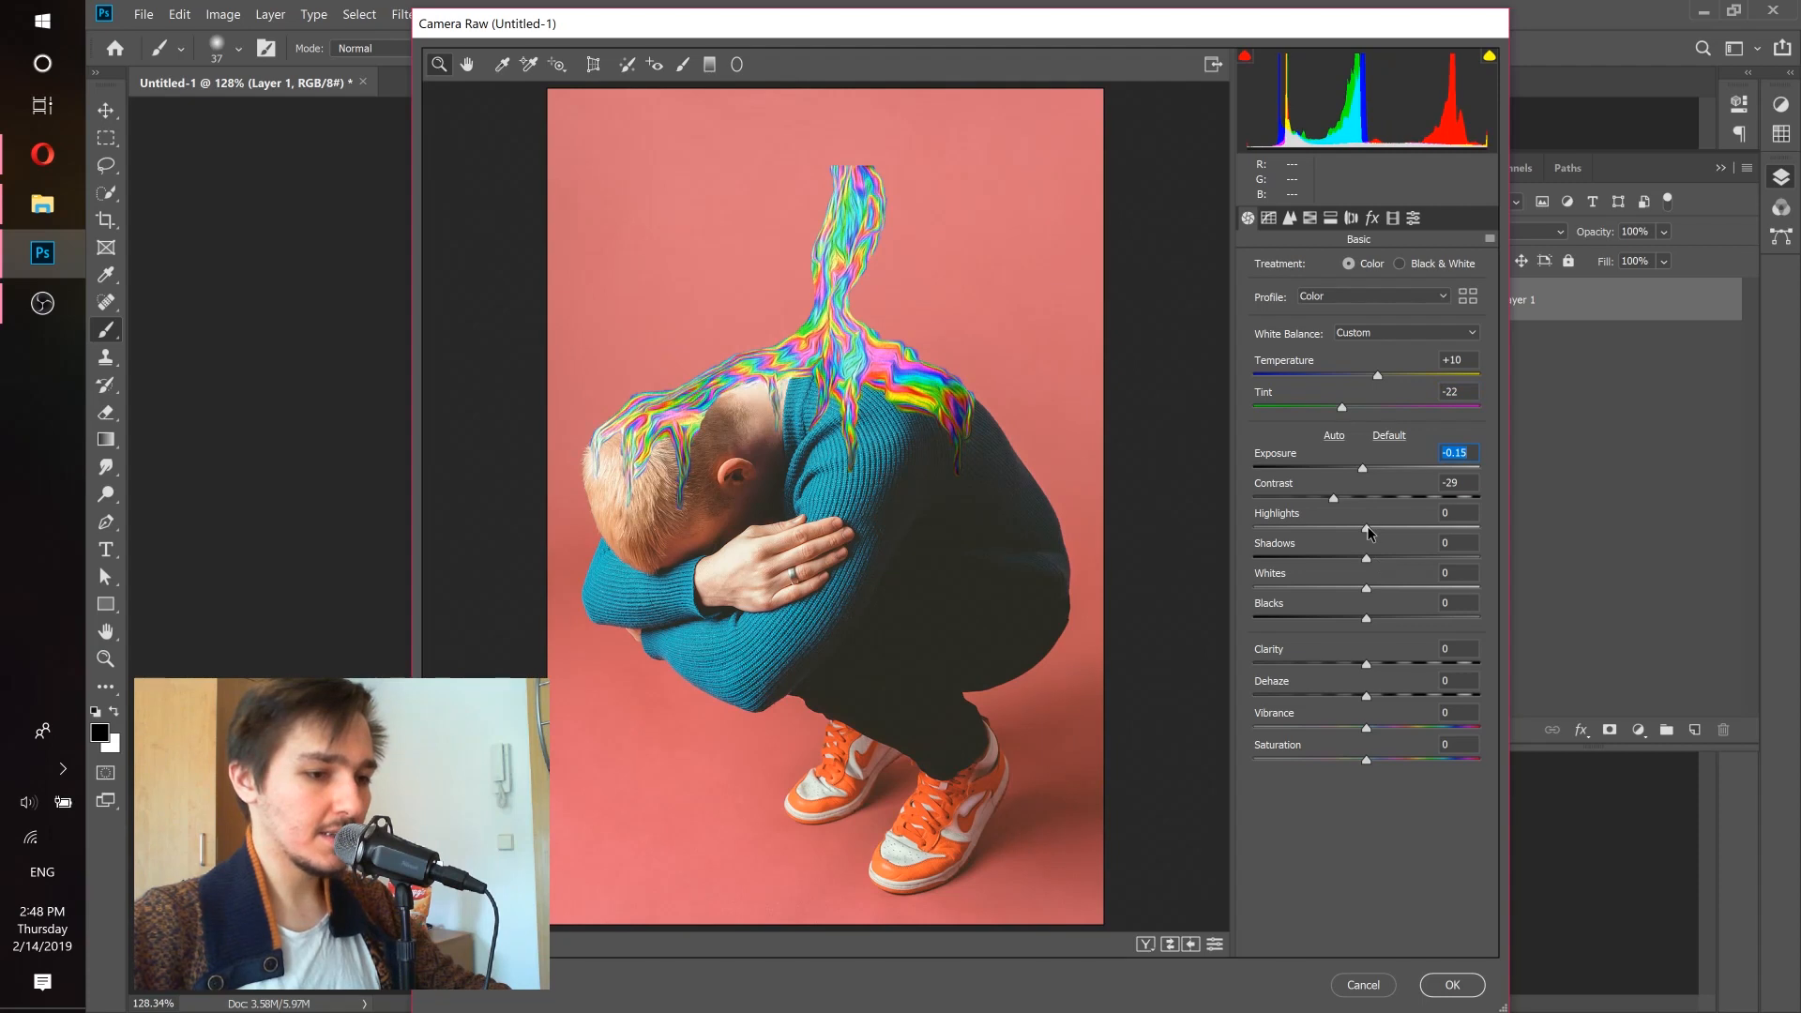
Set the Camera Raw Highlights to +43, Shadows to +38, Whites to -17, Blacks to +32 and Clarity to +23.
drag(1367, 529, 1407, 621)
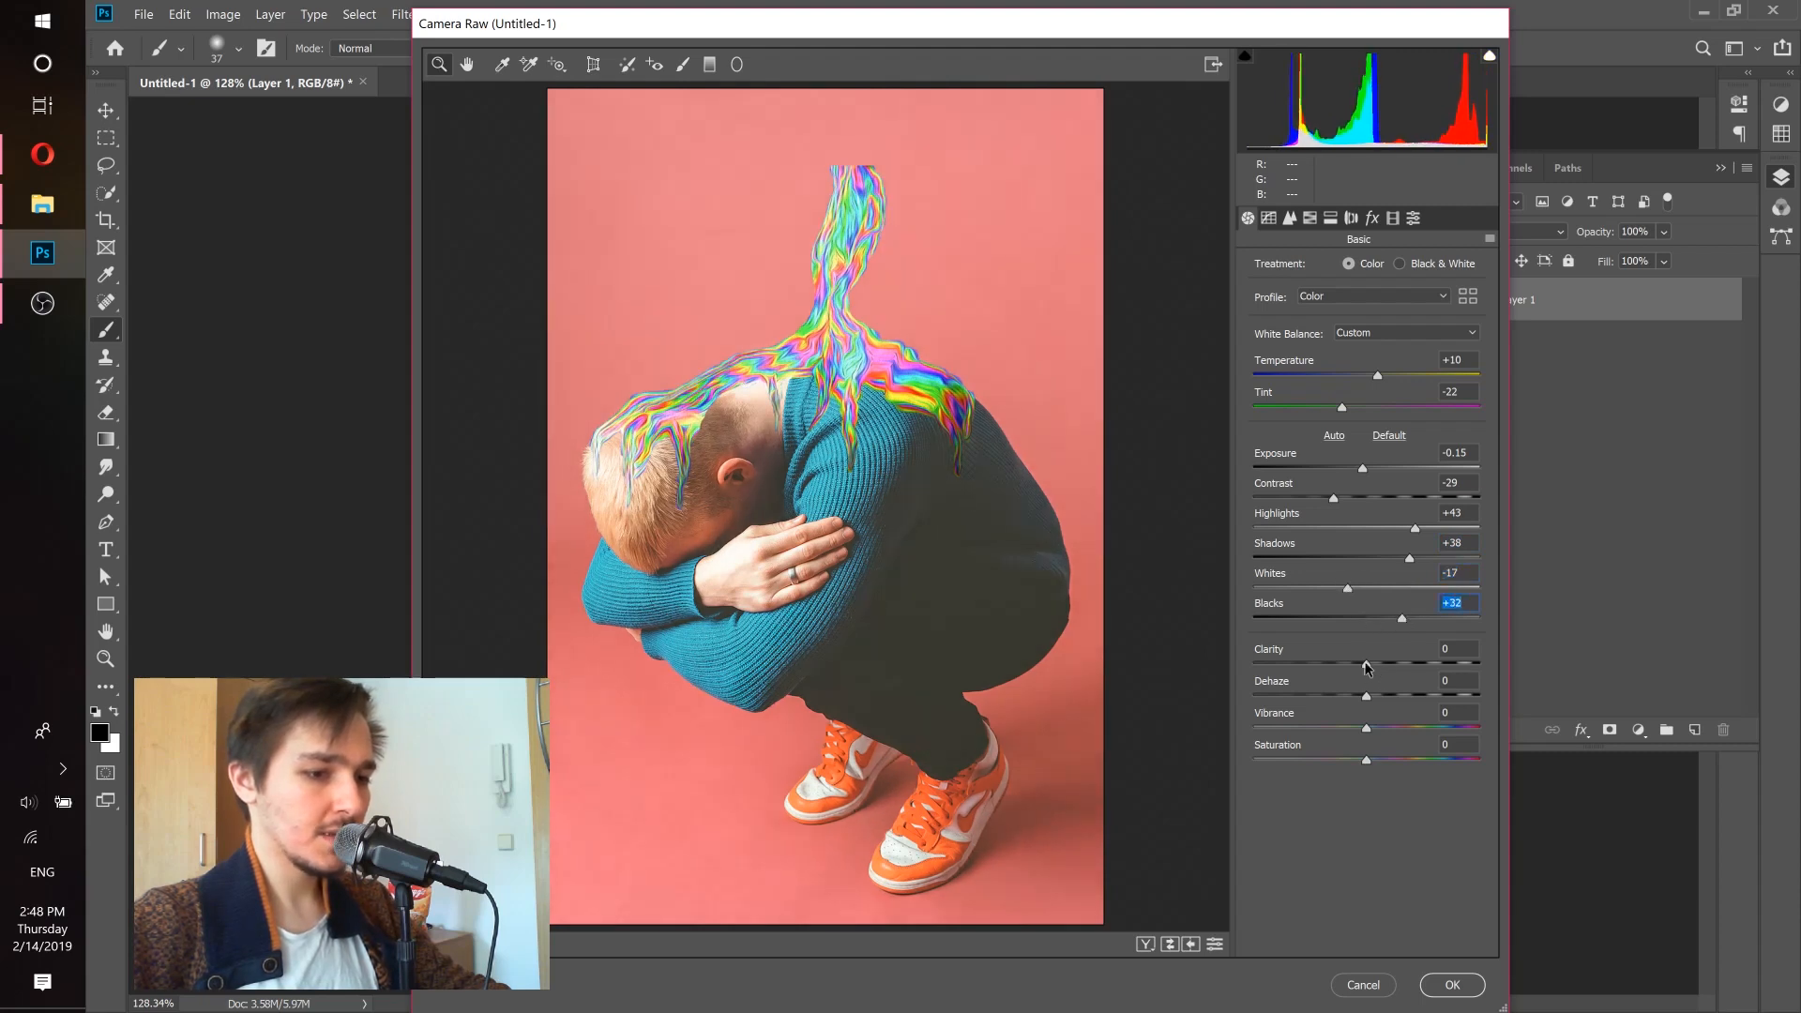
drag(1366, 669, 1402, 670)
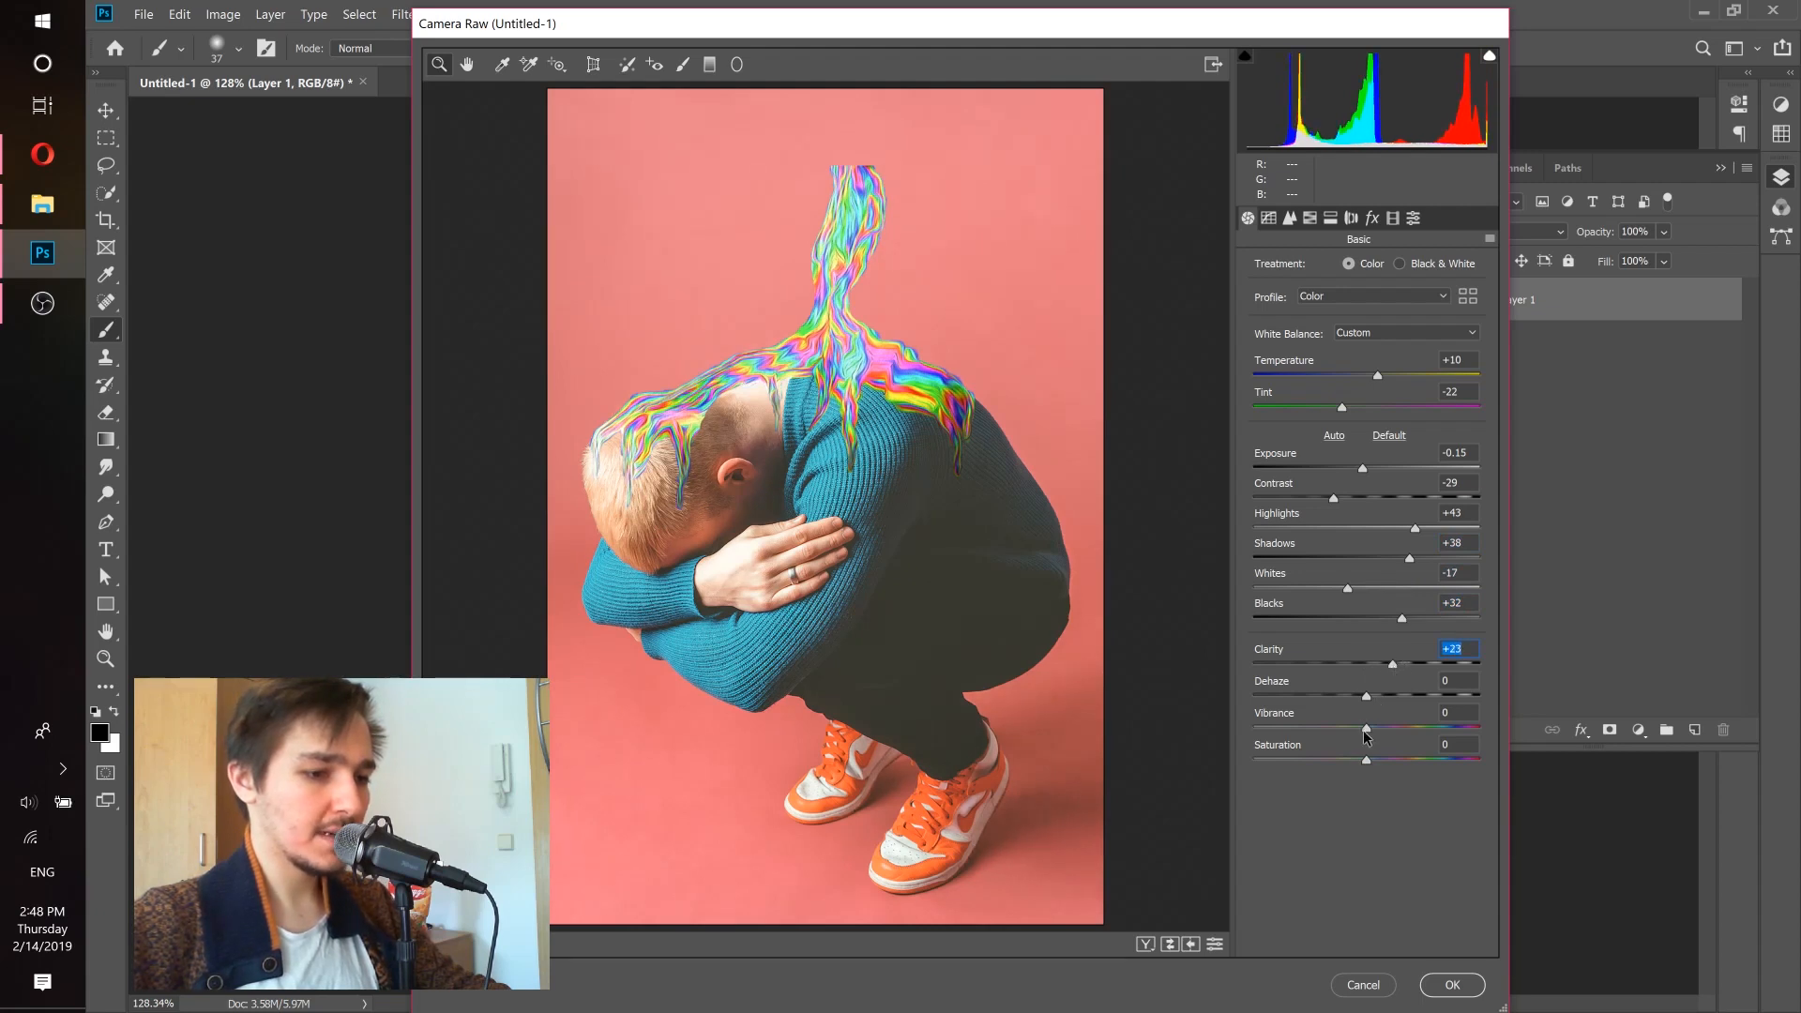
In the HSL Hue adjustments, set Reds to -100, Oranges to +53, Yellows to -100 and Greens to -1.
click(1311, 219)
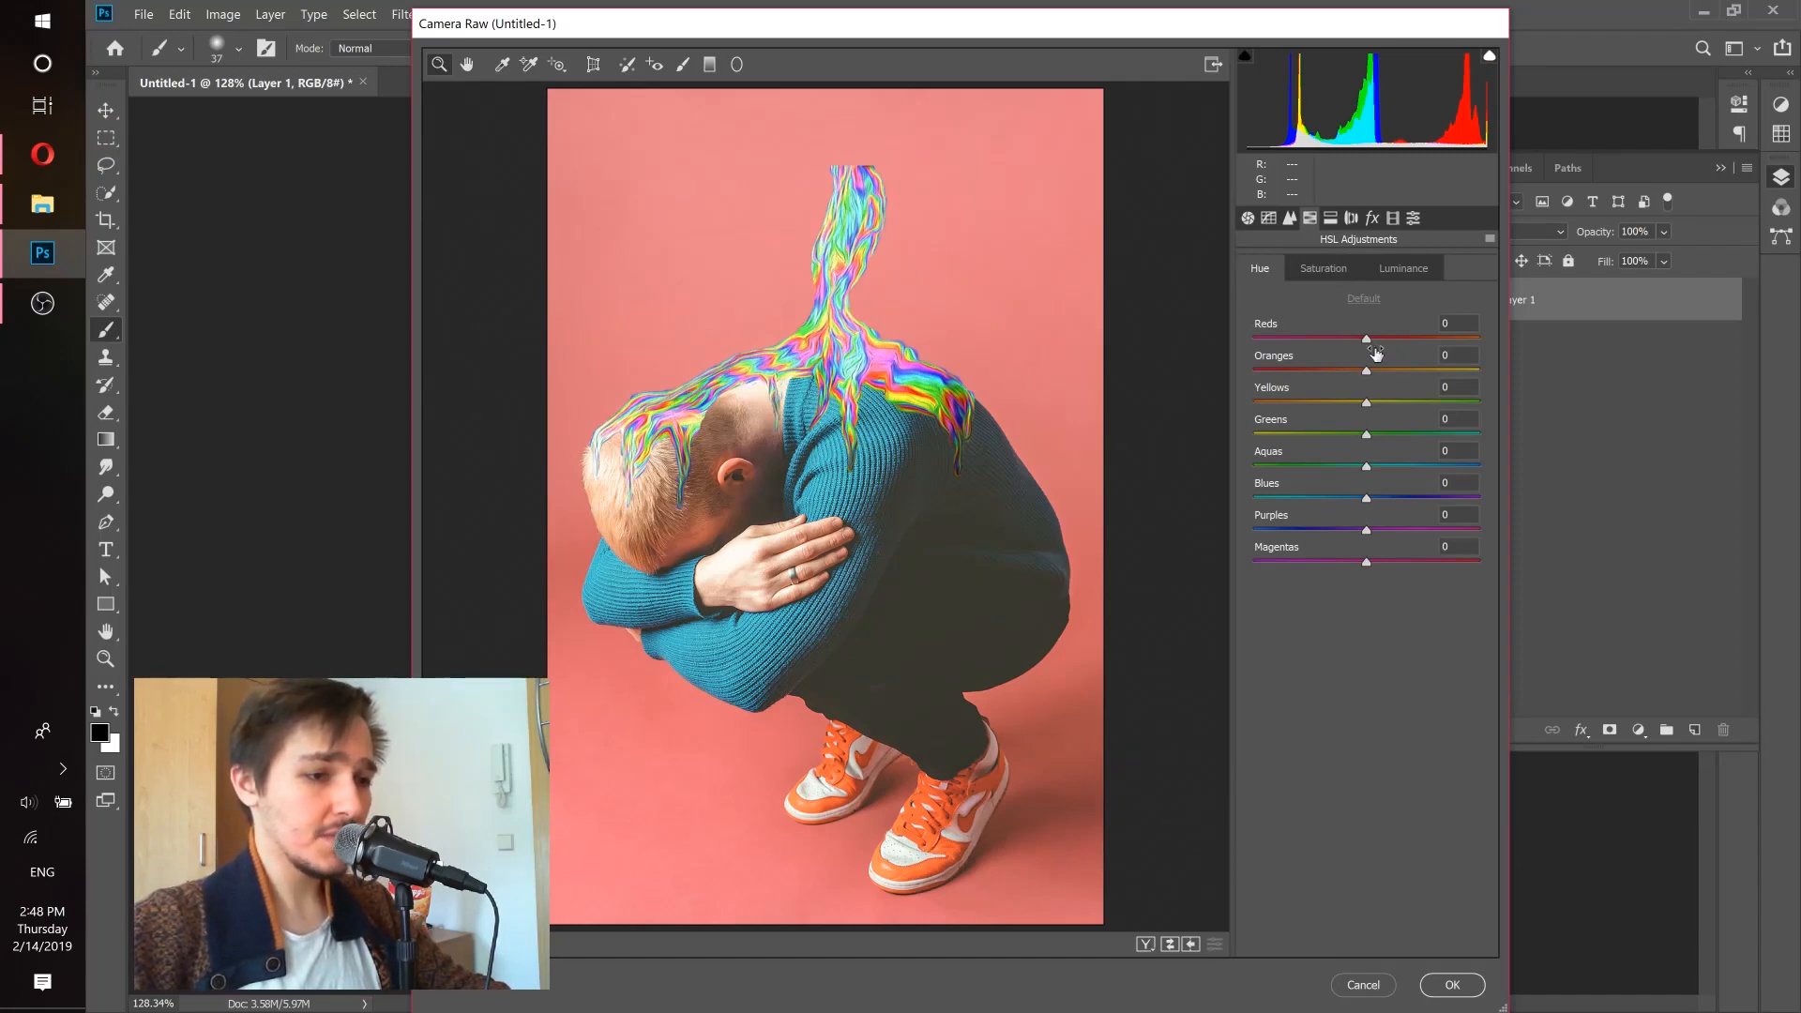
drag(1367, 343, 1183, 365)
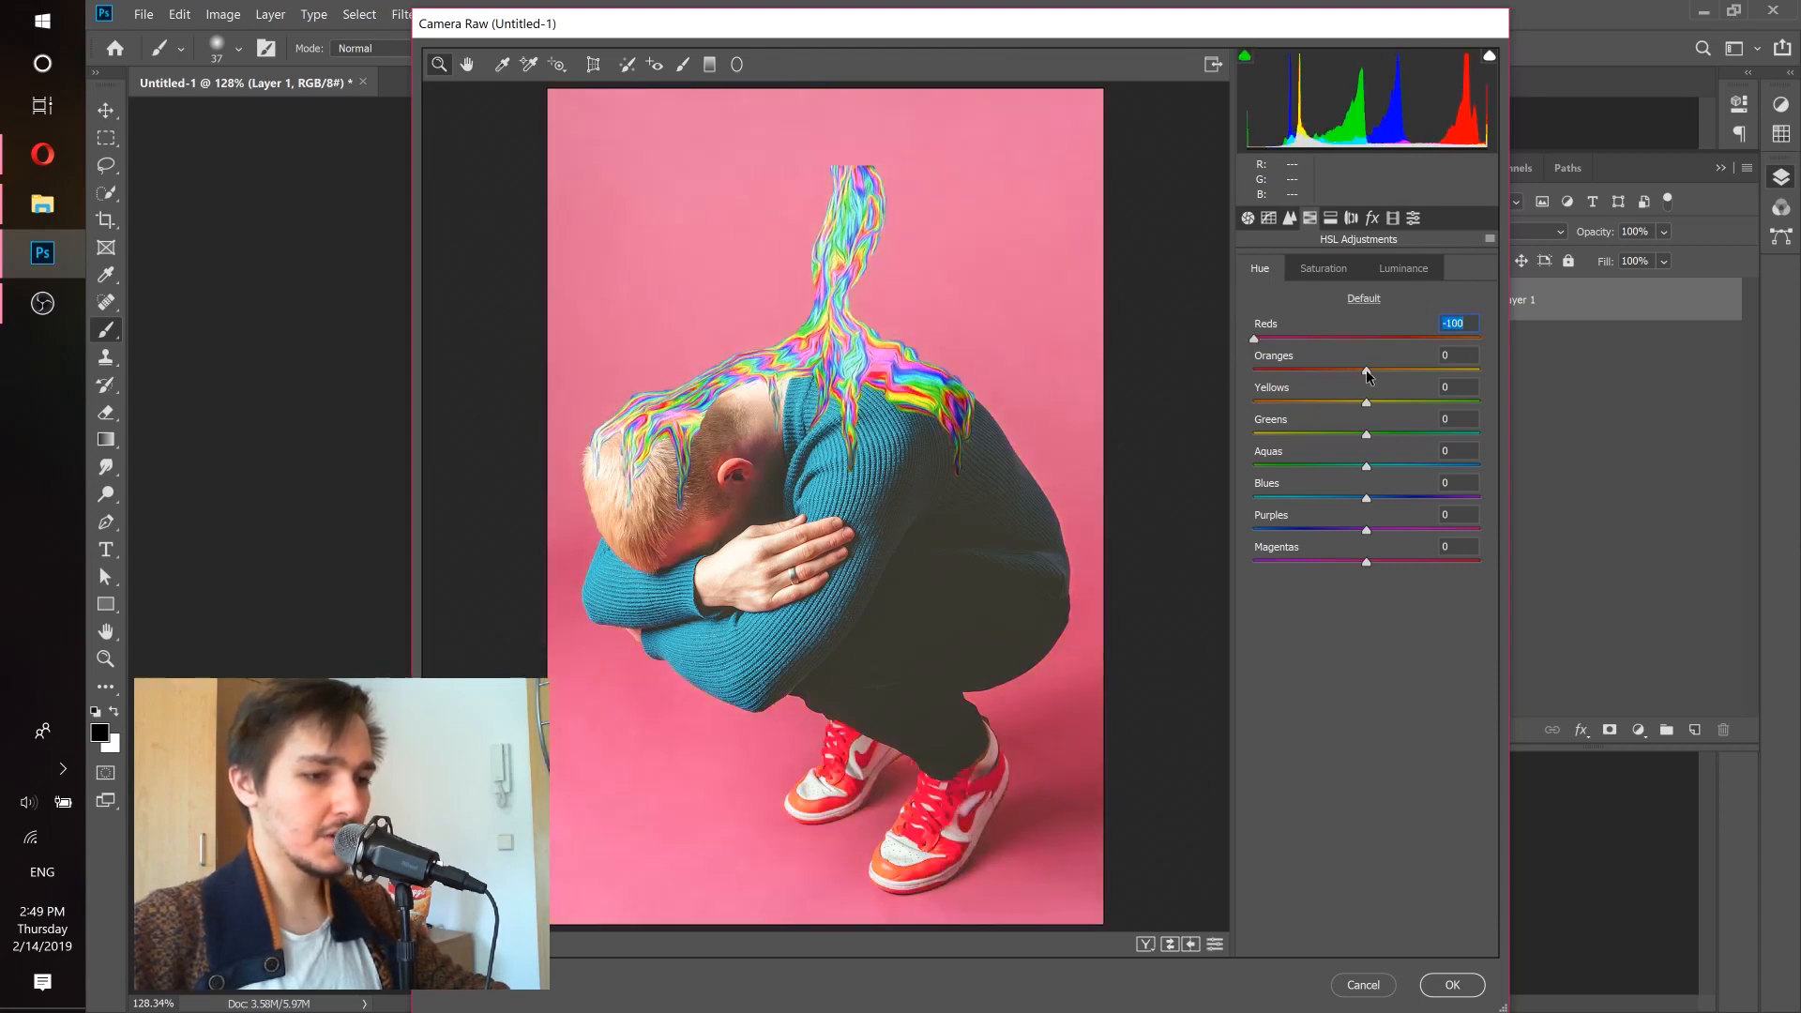
drag(1331, 371, 1226, 393)
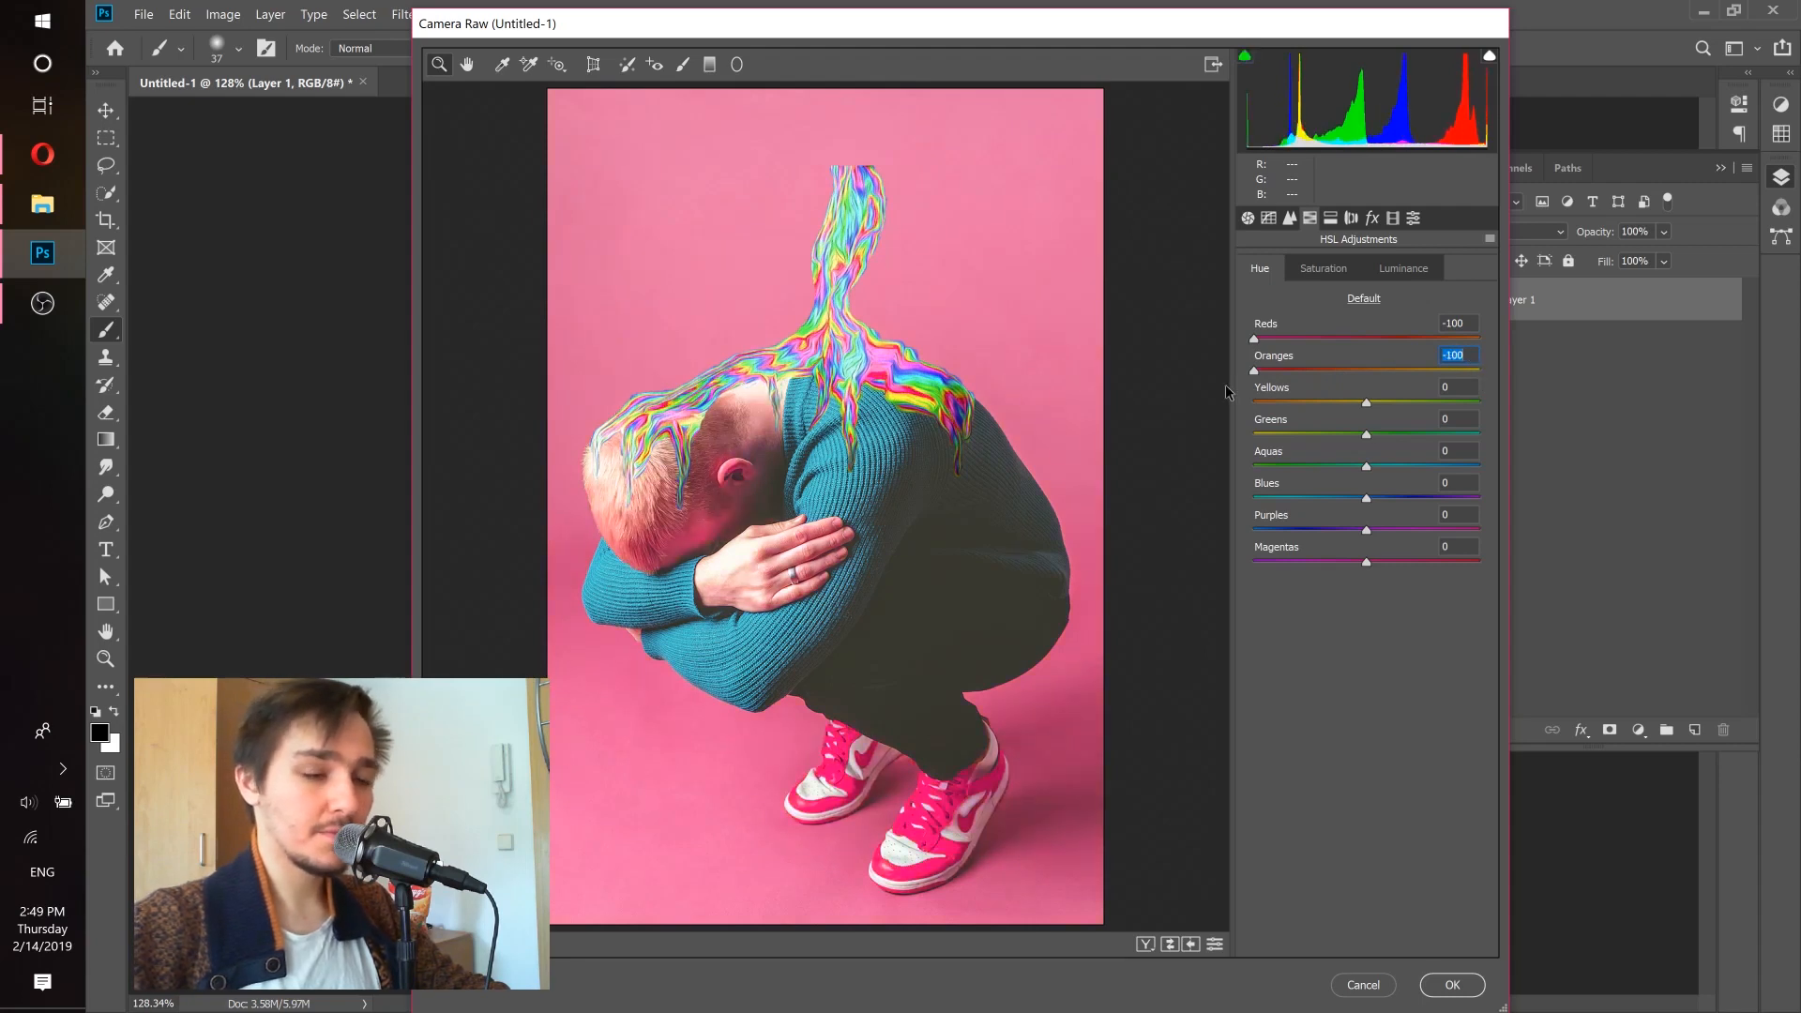
drag(1397, 372, 1263, 405)
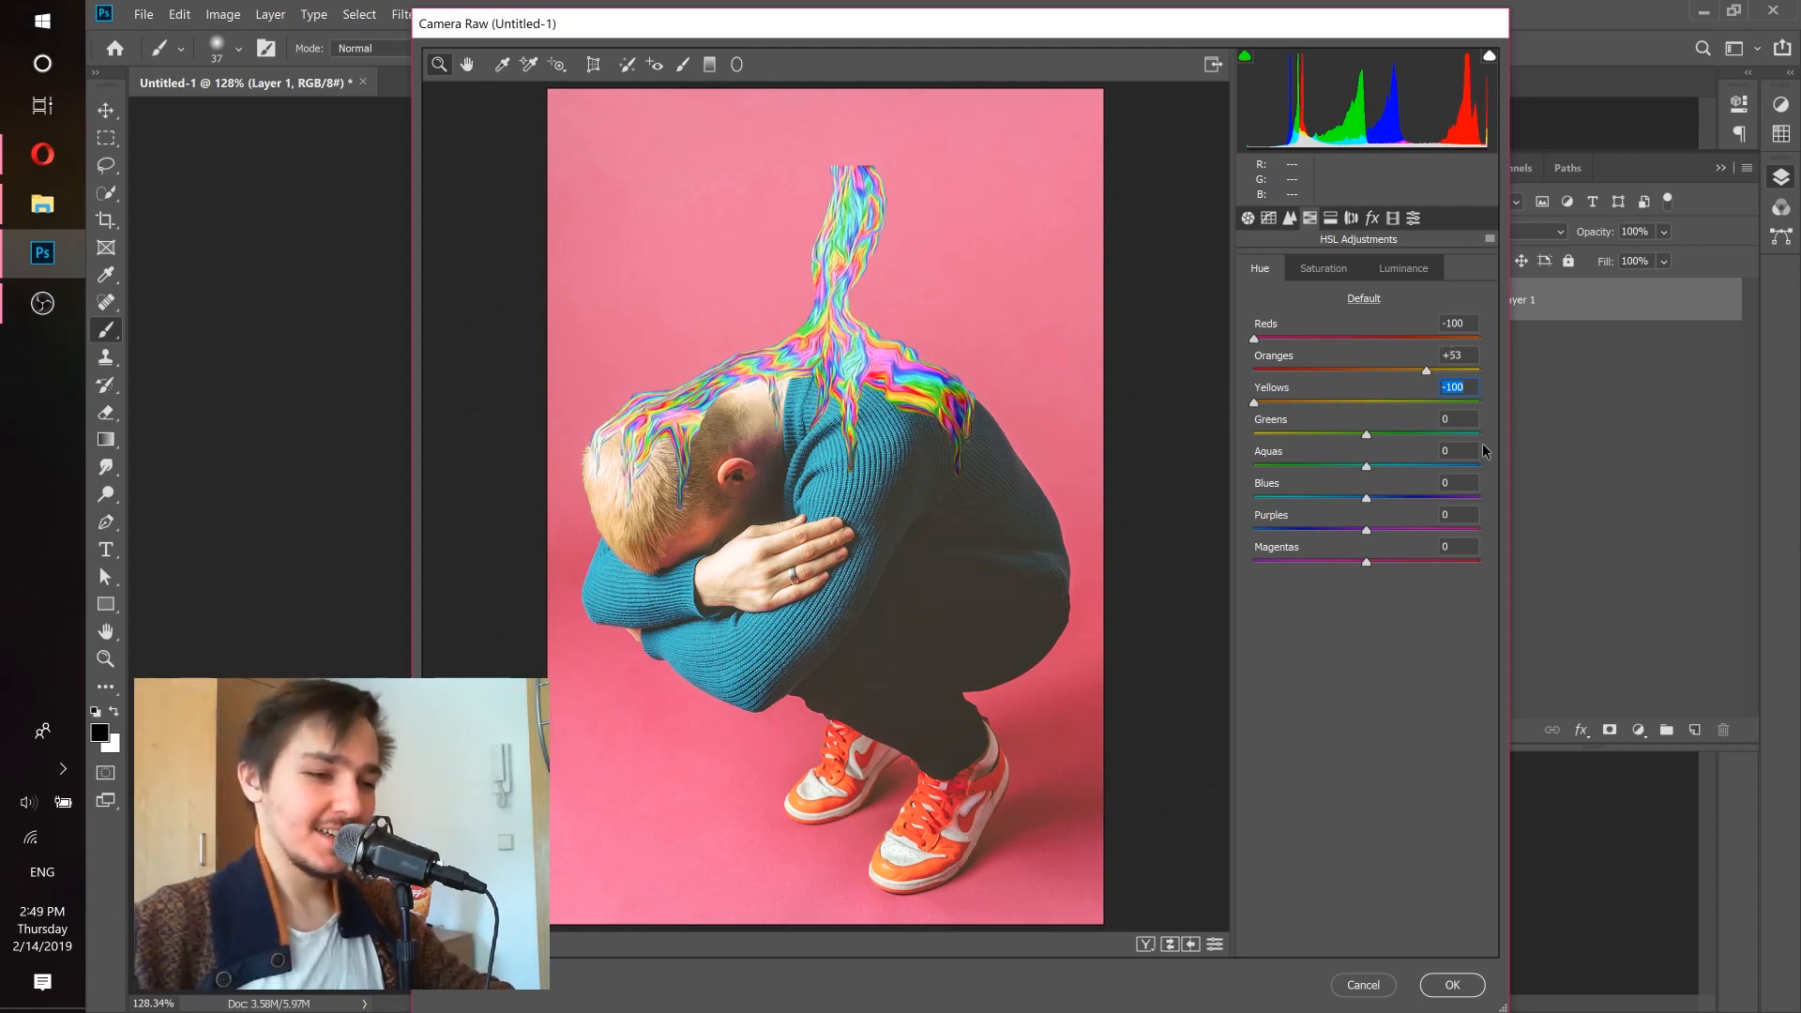
drag(1366, 435, 1486, 417)
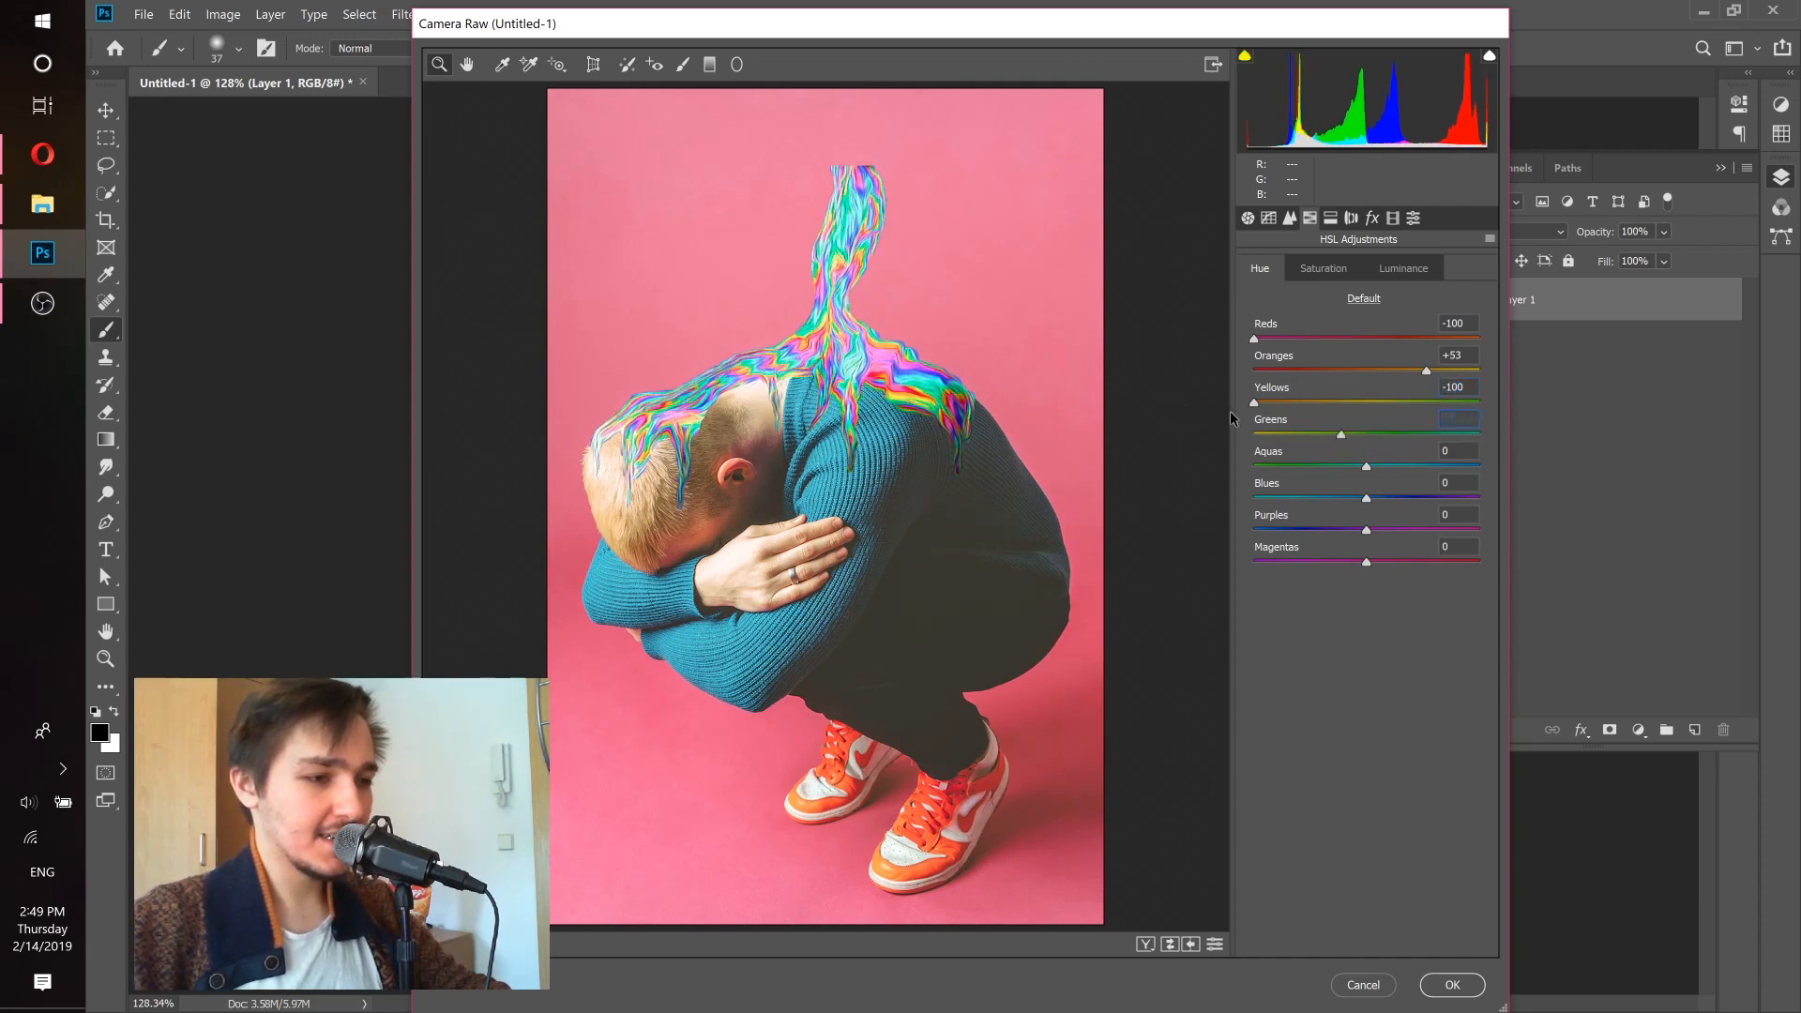
drag(1230, 418, 1533, 429)
Set the HSL Hue of Aquas to -100, Blues to +100, Purples to -100 and Magentas to -3.
drag(1397, 440, 1545, 472)
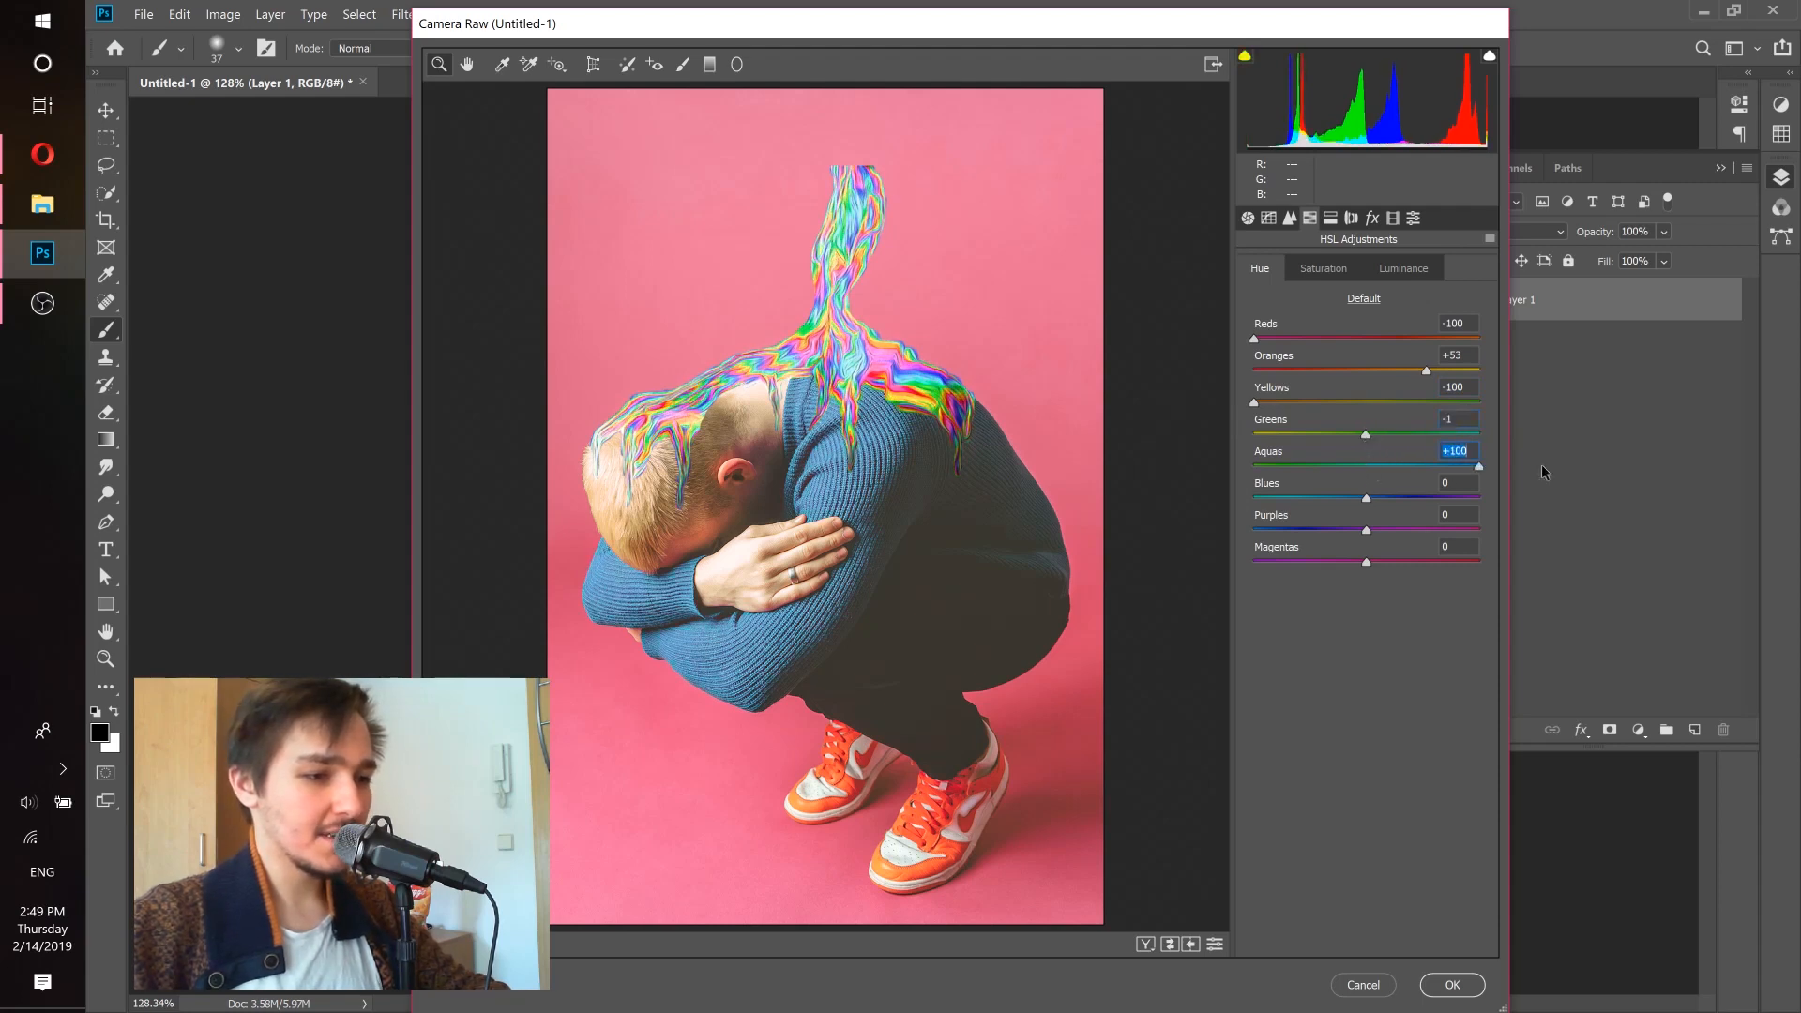
drag(1348, 479, 1232, 480)
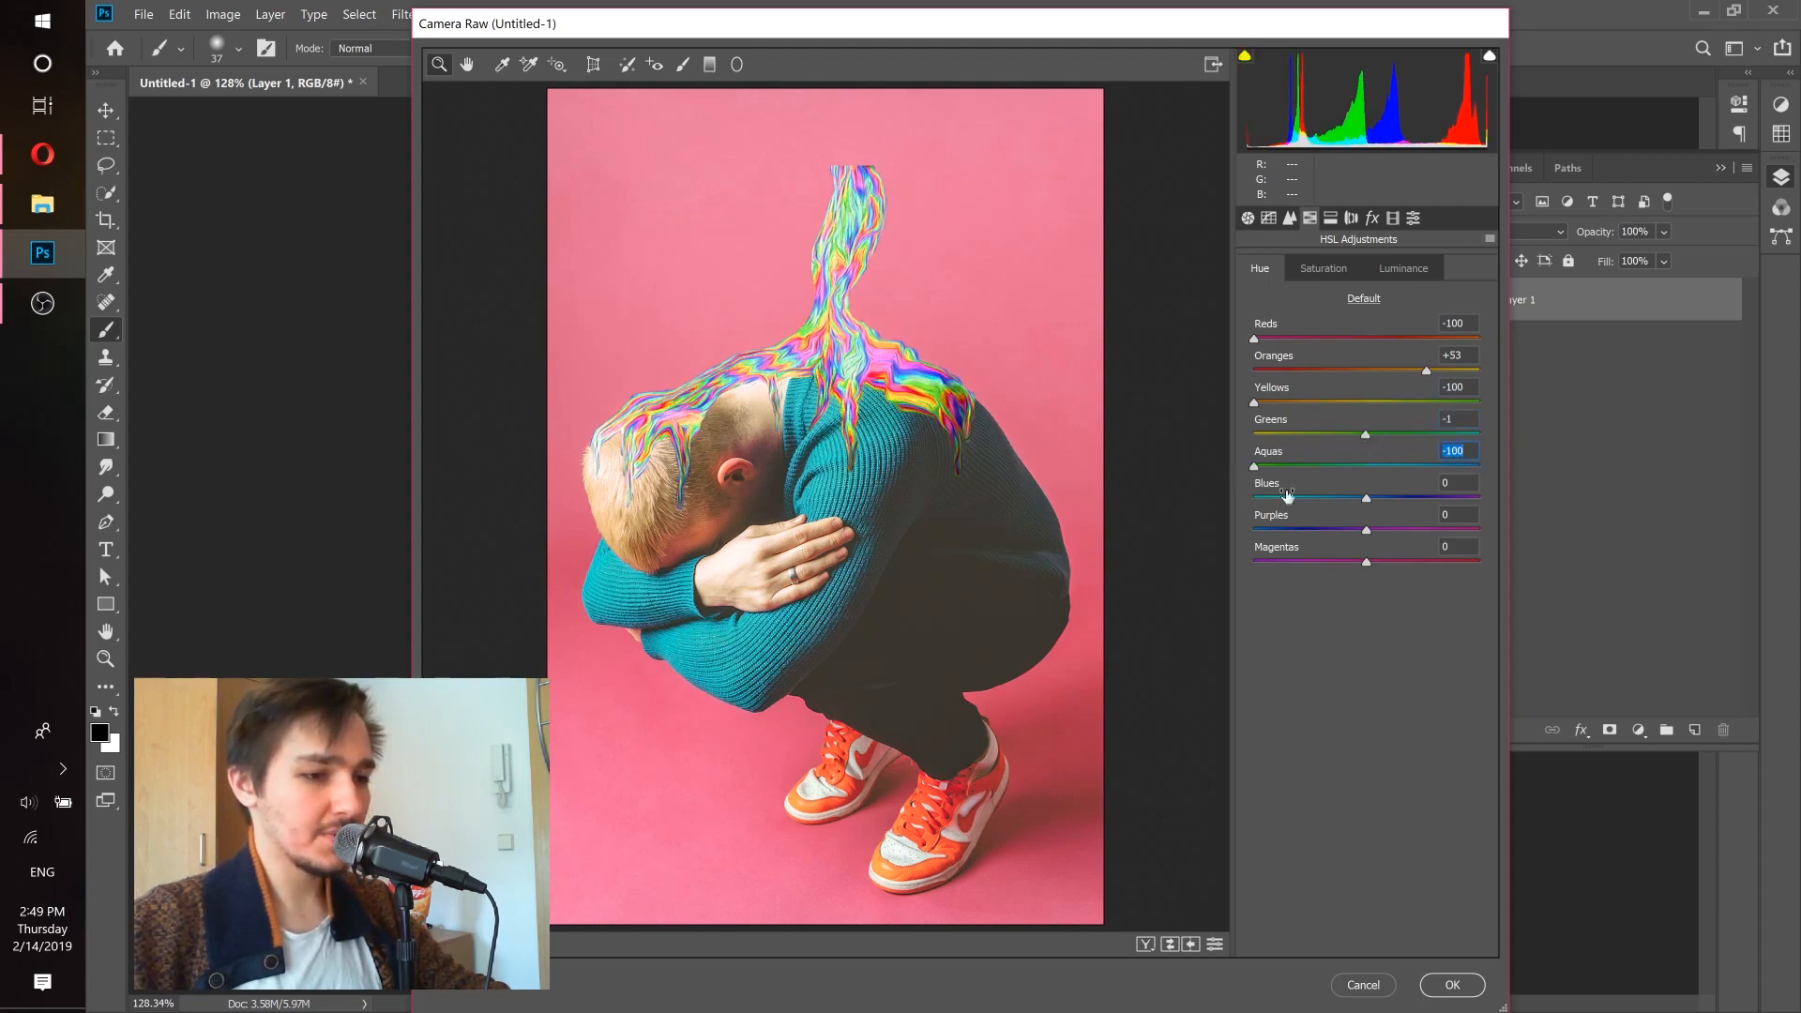
drag(1367, 500, 1275, 503)
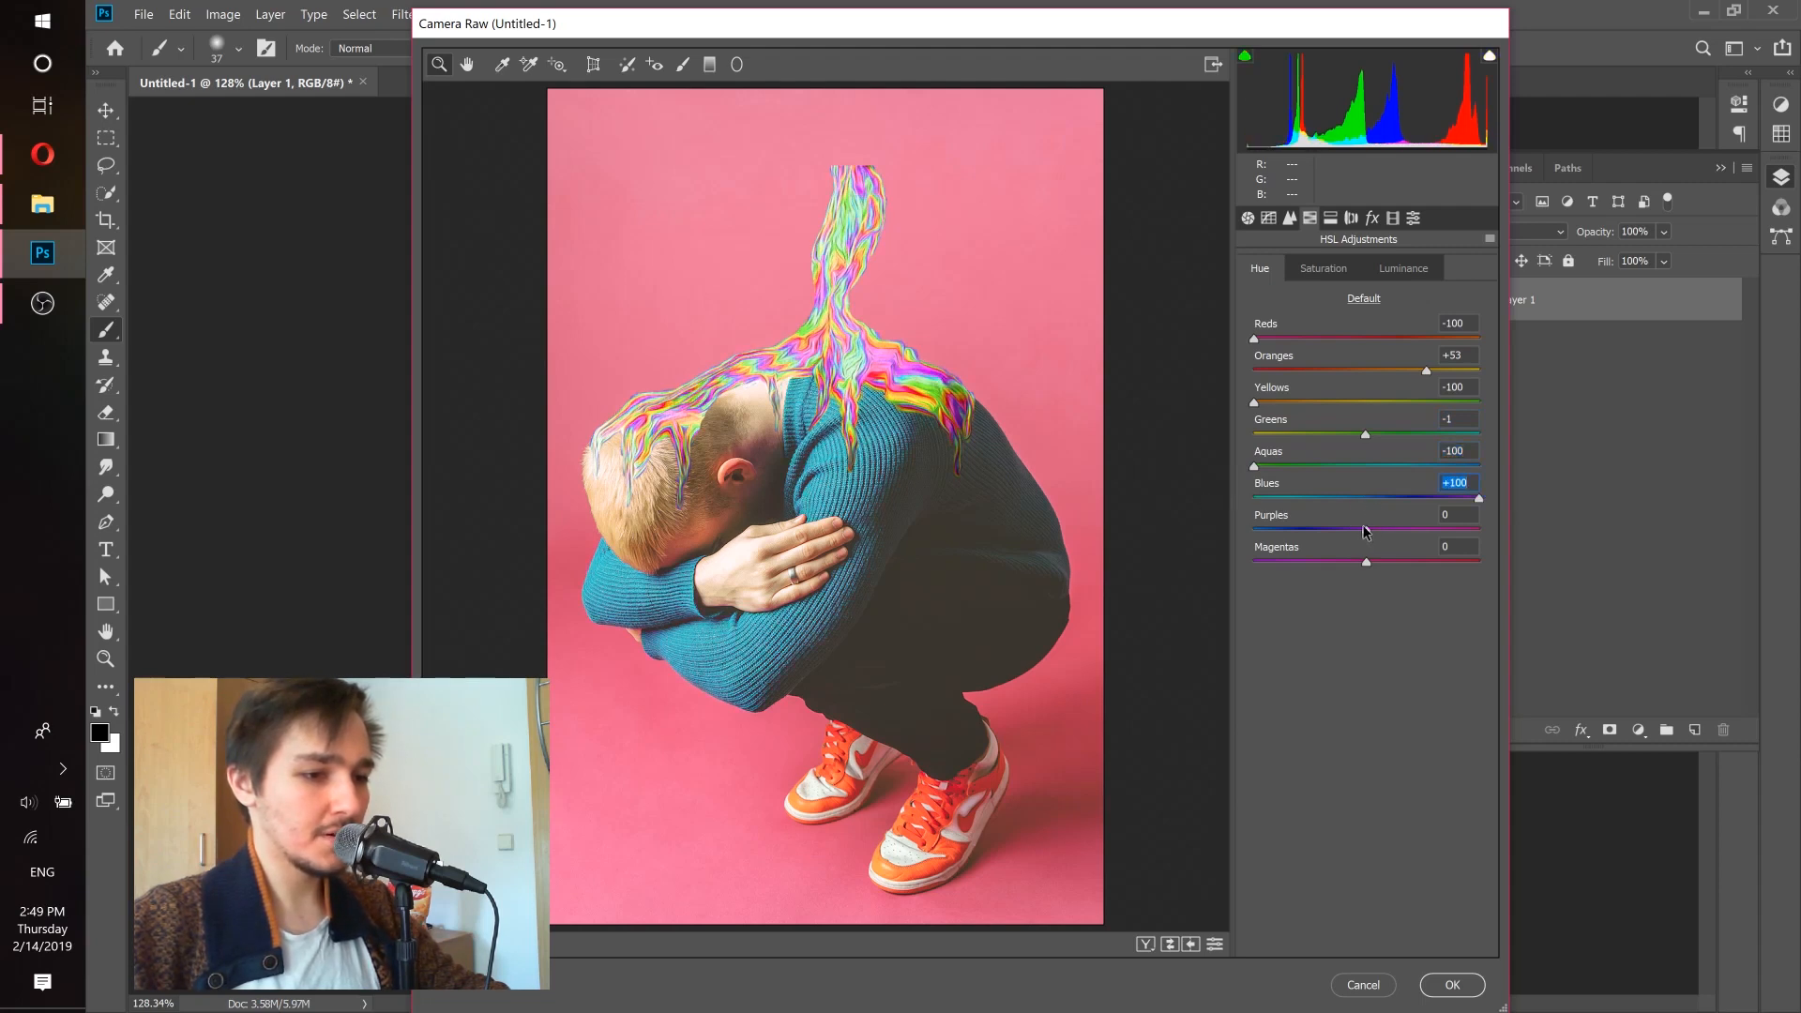
drag(1364, 531, 1316, 539)
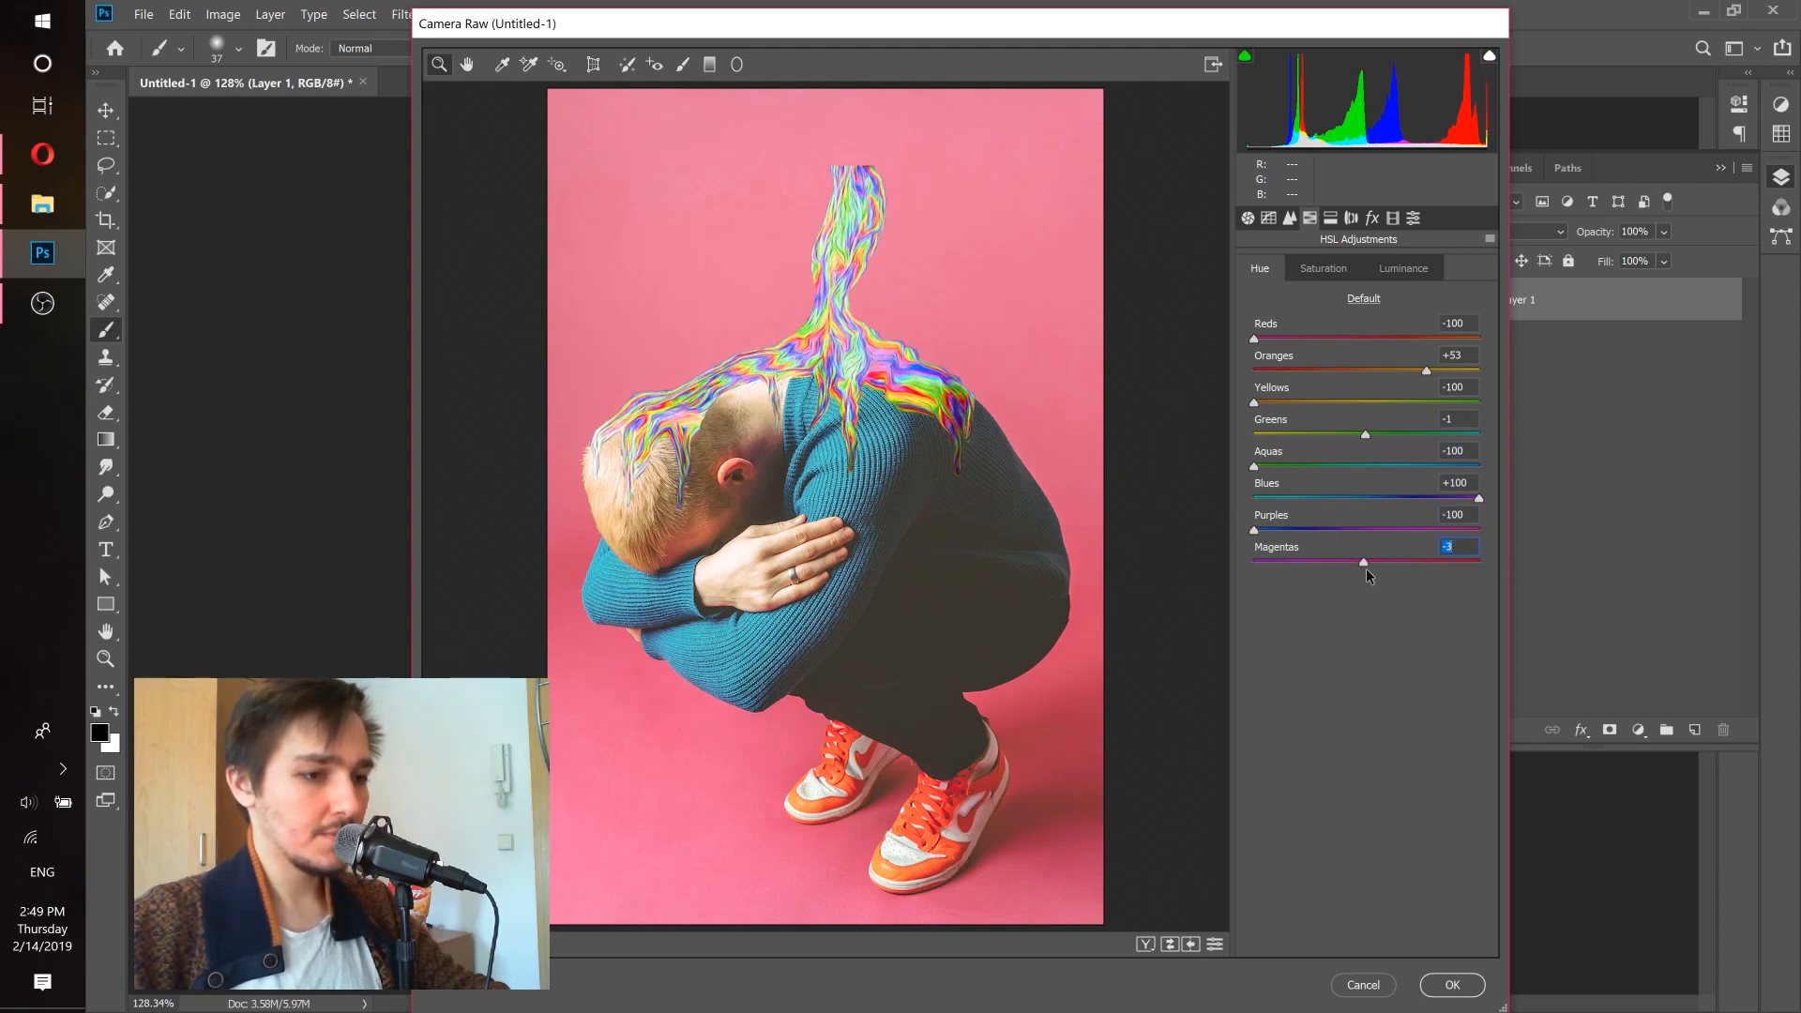
Check the reference artwork in the browser and set HSL Saturation to Yellows +3, Greens +3, Aquas -100, Blues -89 and Purples +3.
click(1323, 268)
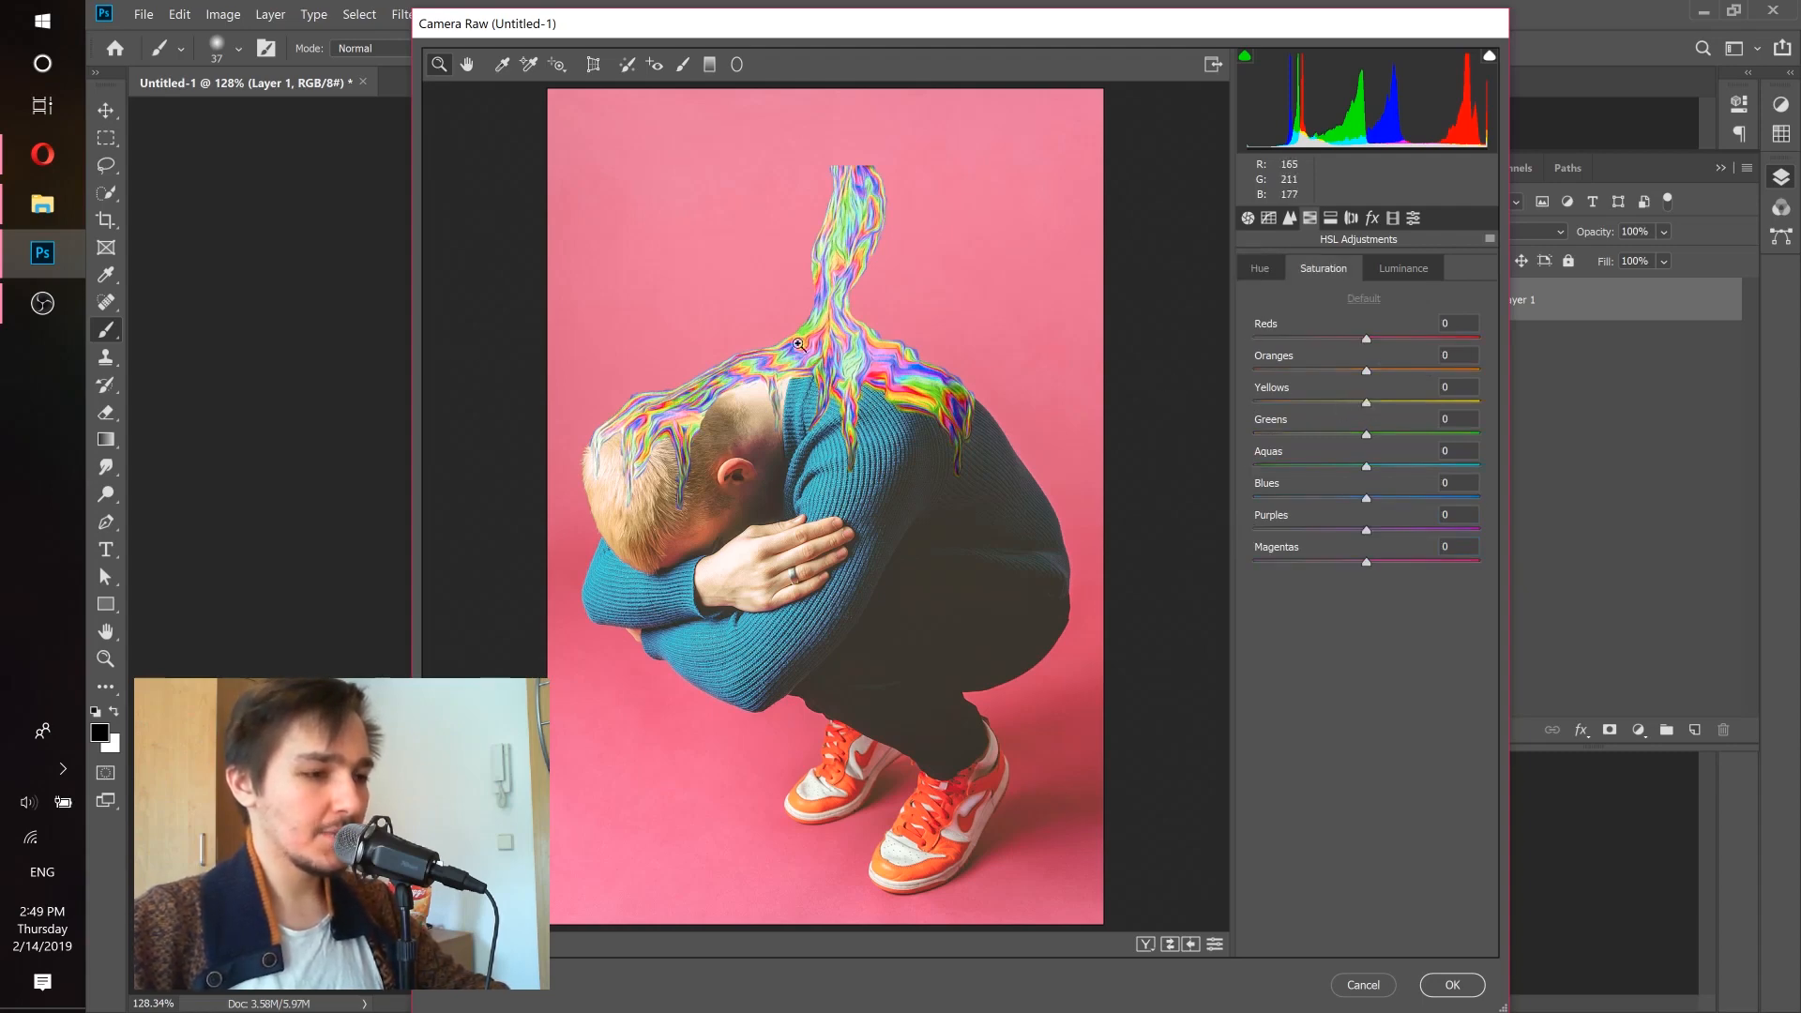
click(47, 156)
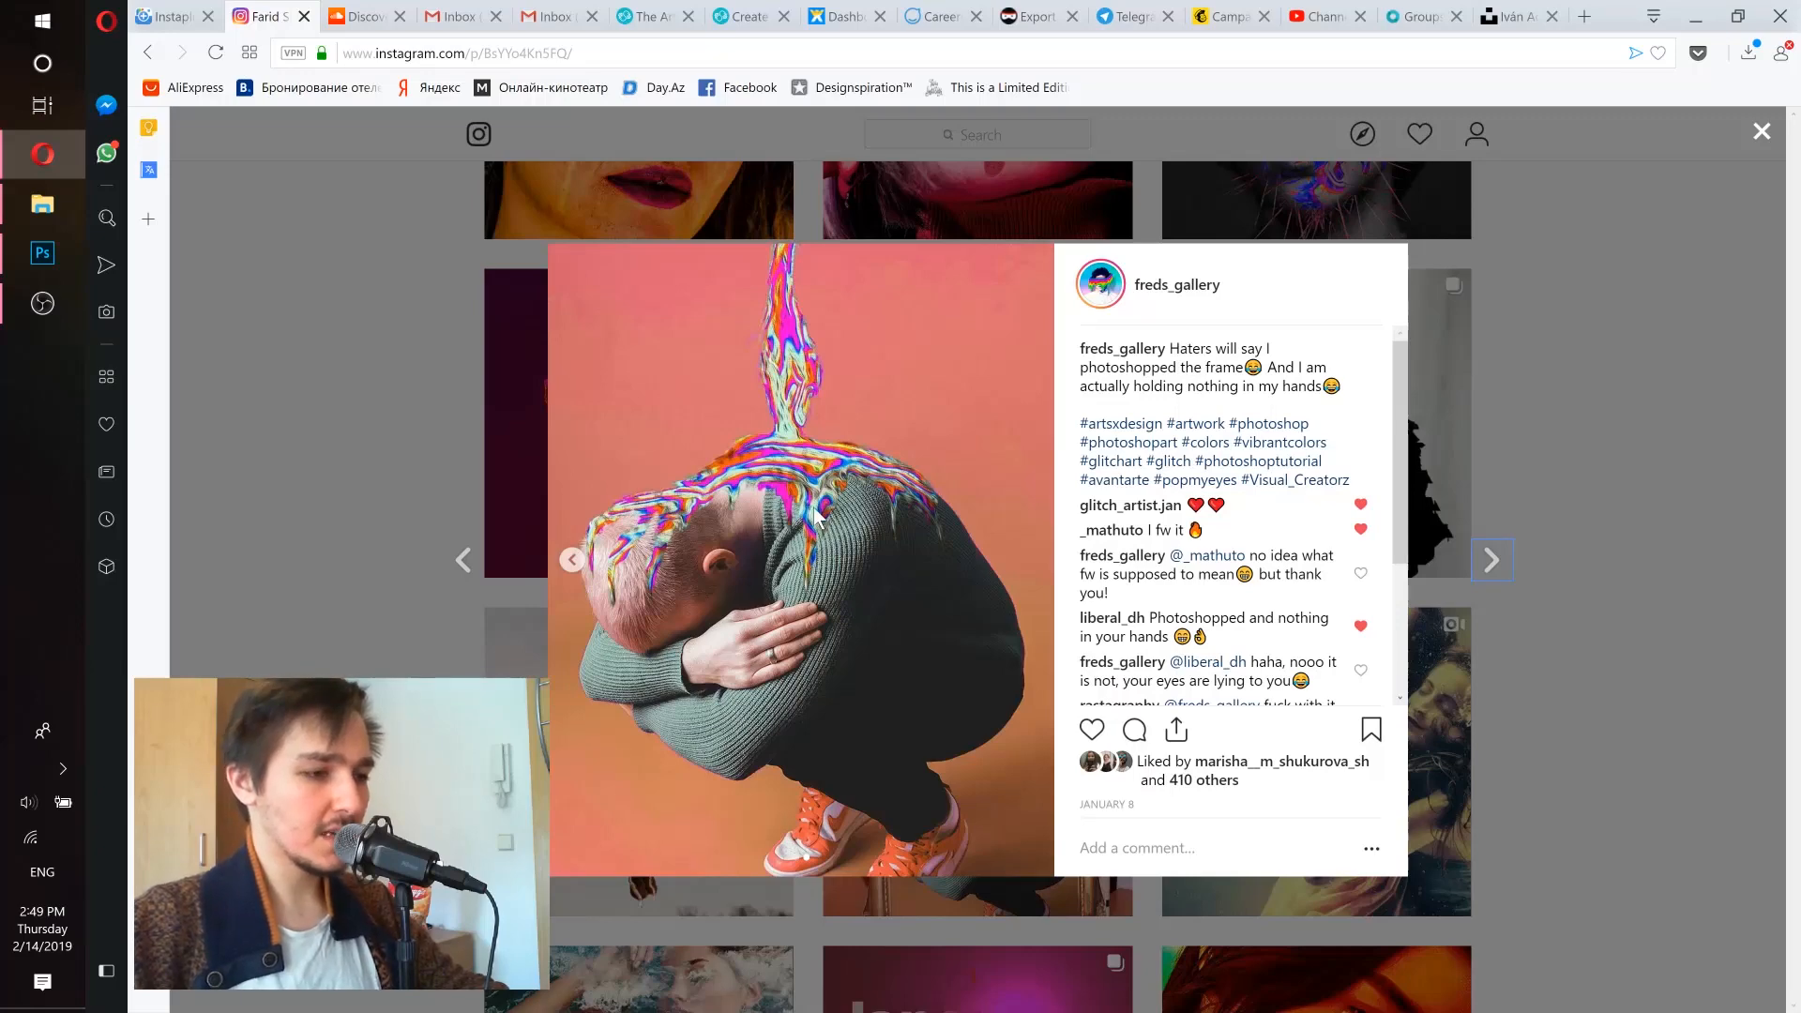
key(alt+Tab)
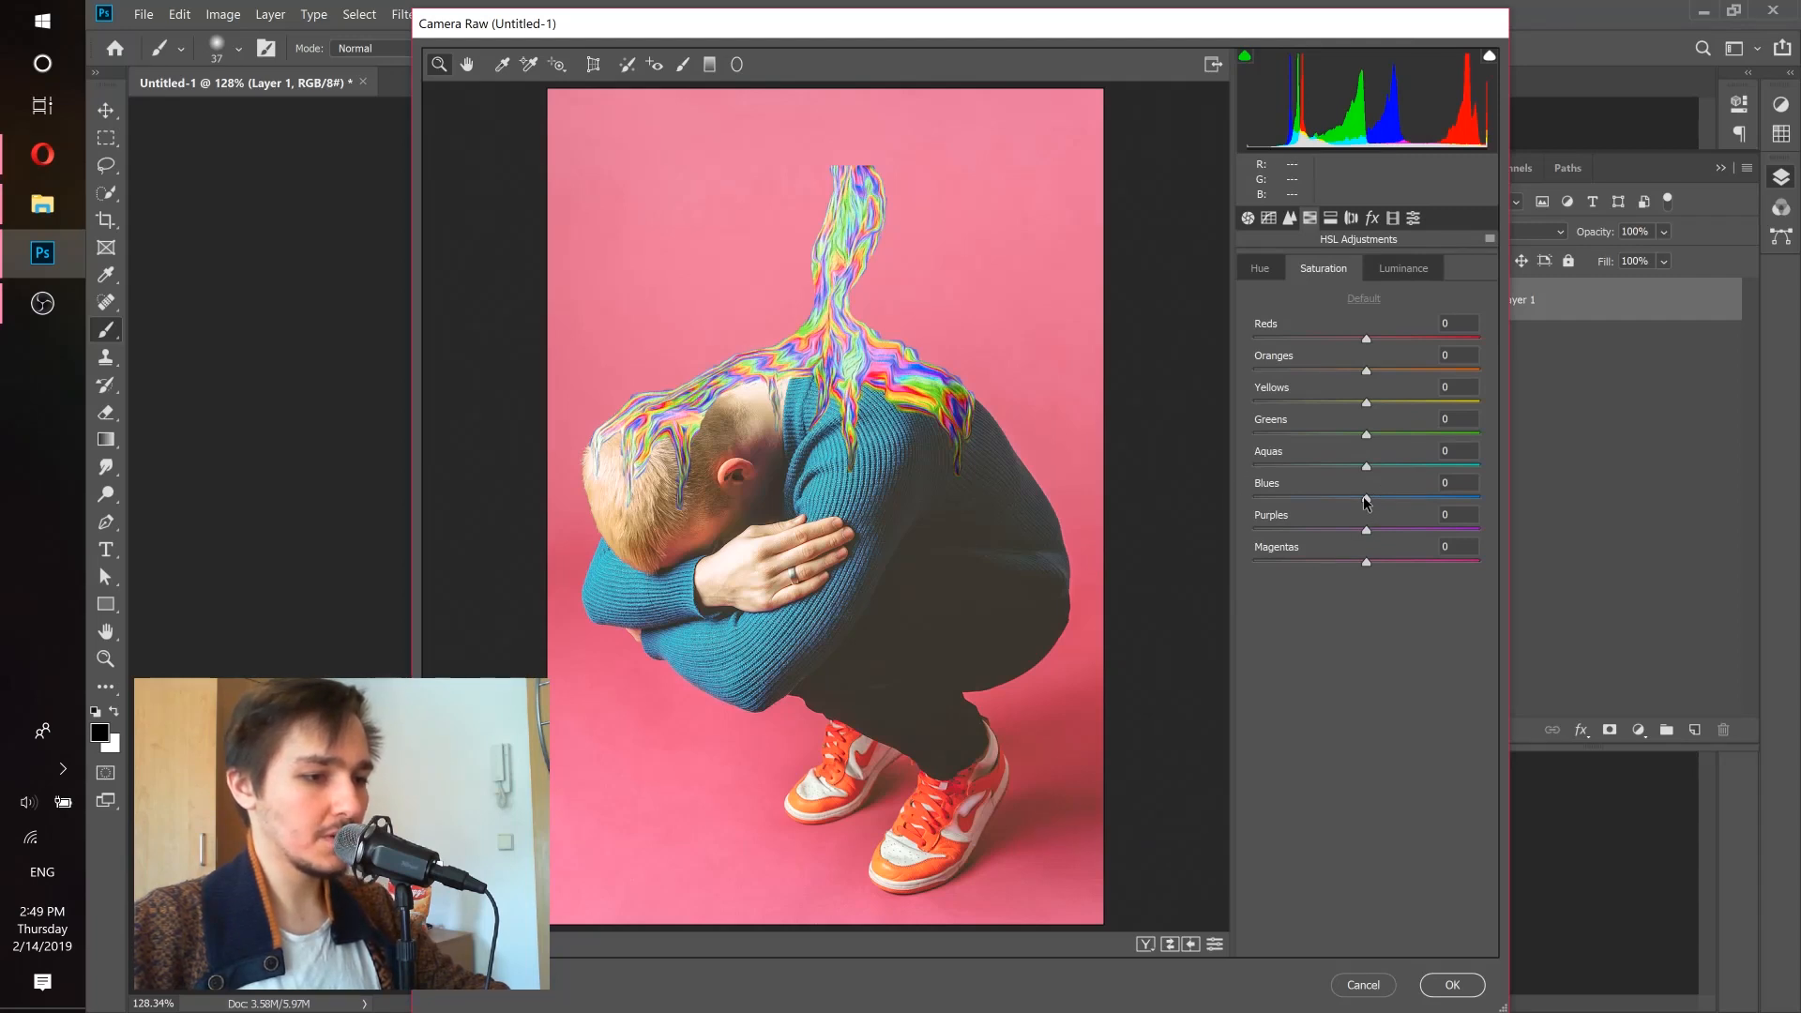
drag(1366, 503, 1316, 508)
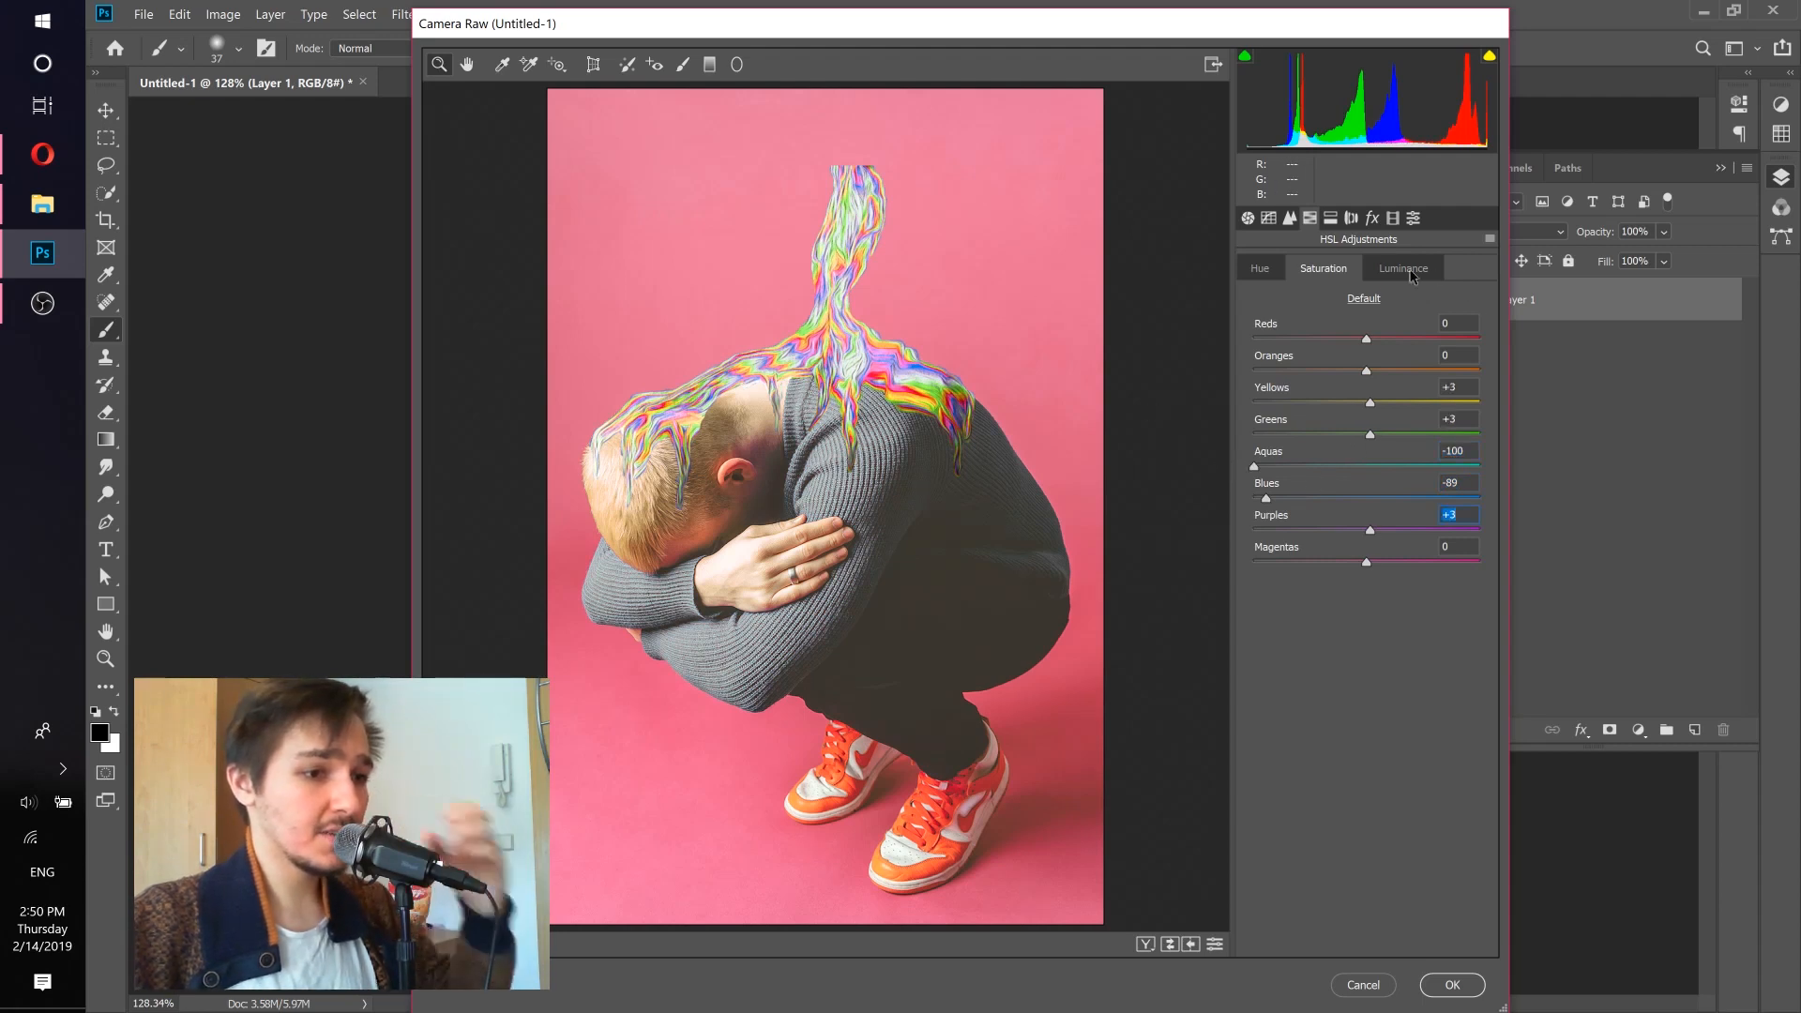
Set the HSL Luminance of Reds to +11 and Oranges to -1, and apply the Camera Raw Filter to the smart object.
click(1379, 269)
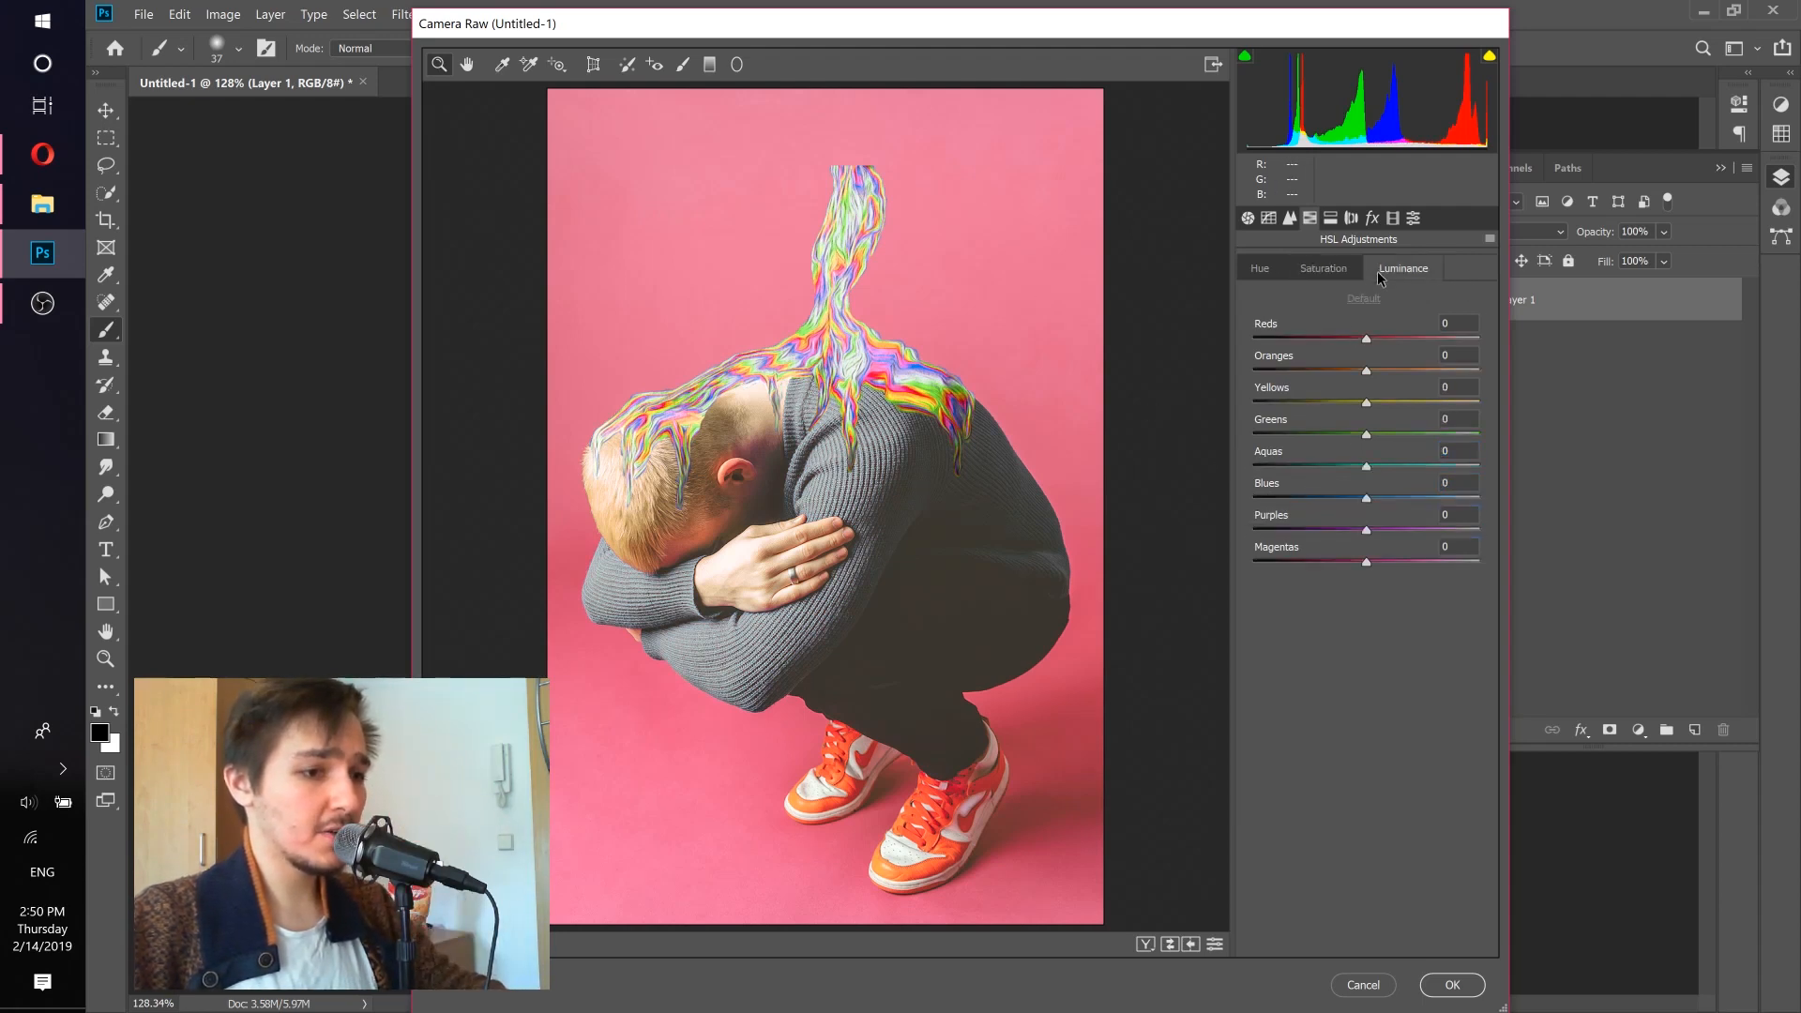
drag(1366, 344, 1364, 388)
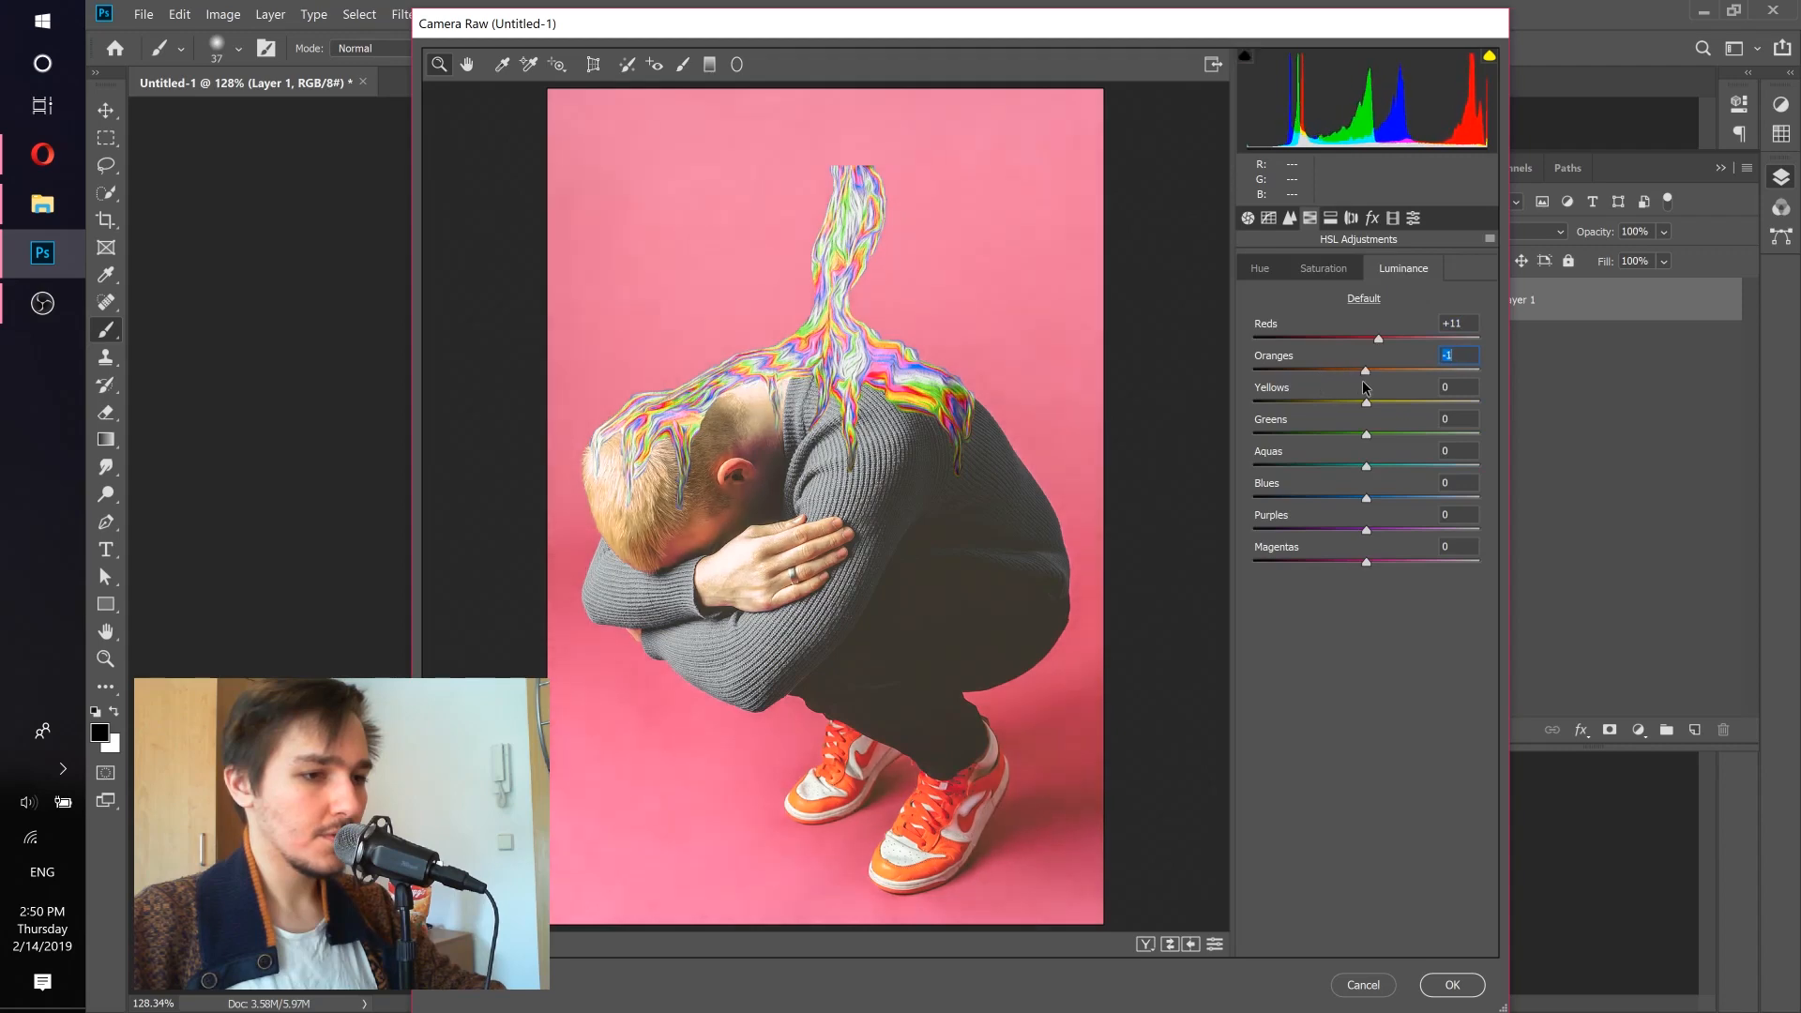
click(1281, 270)
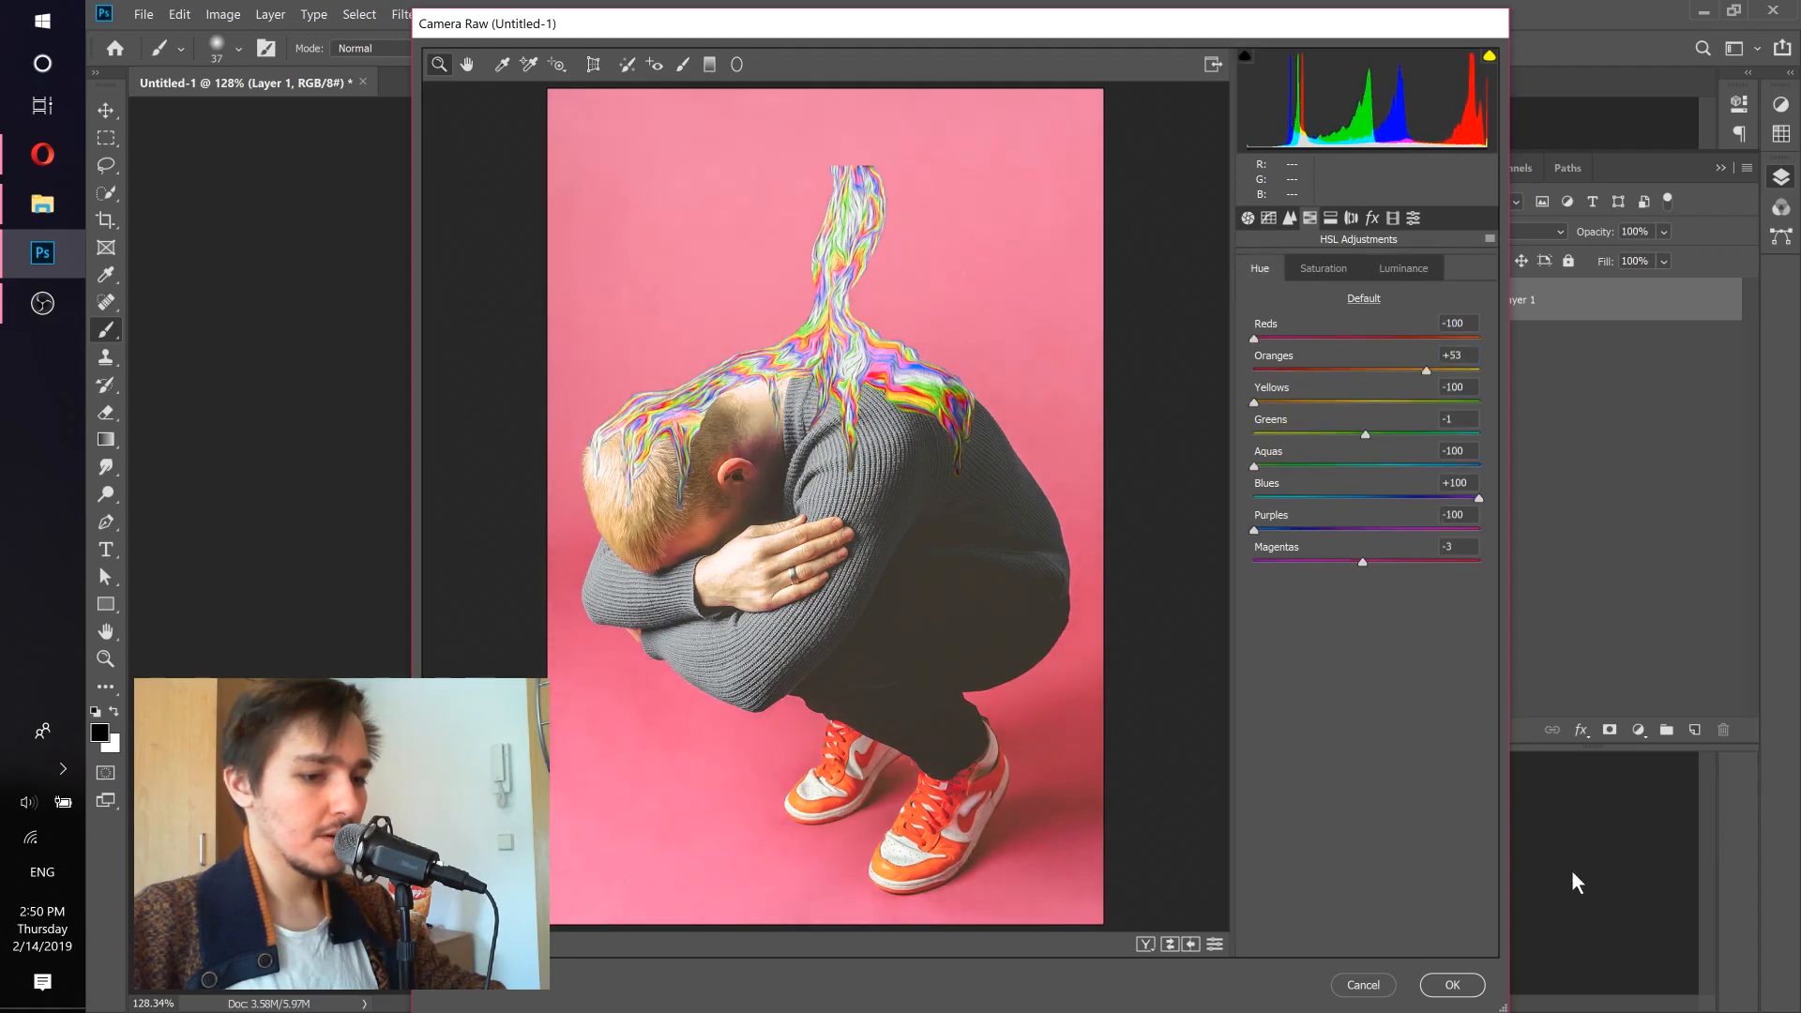
click(1455, 986)
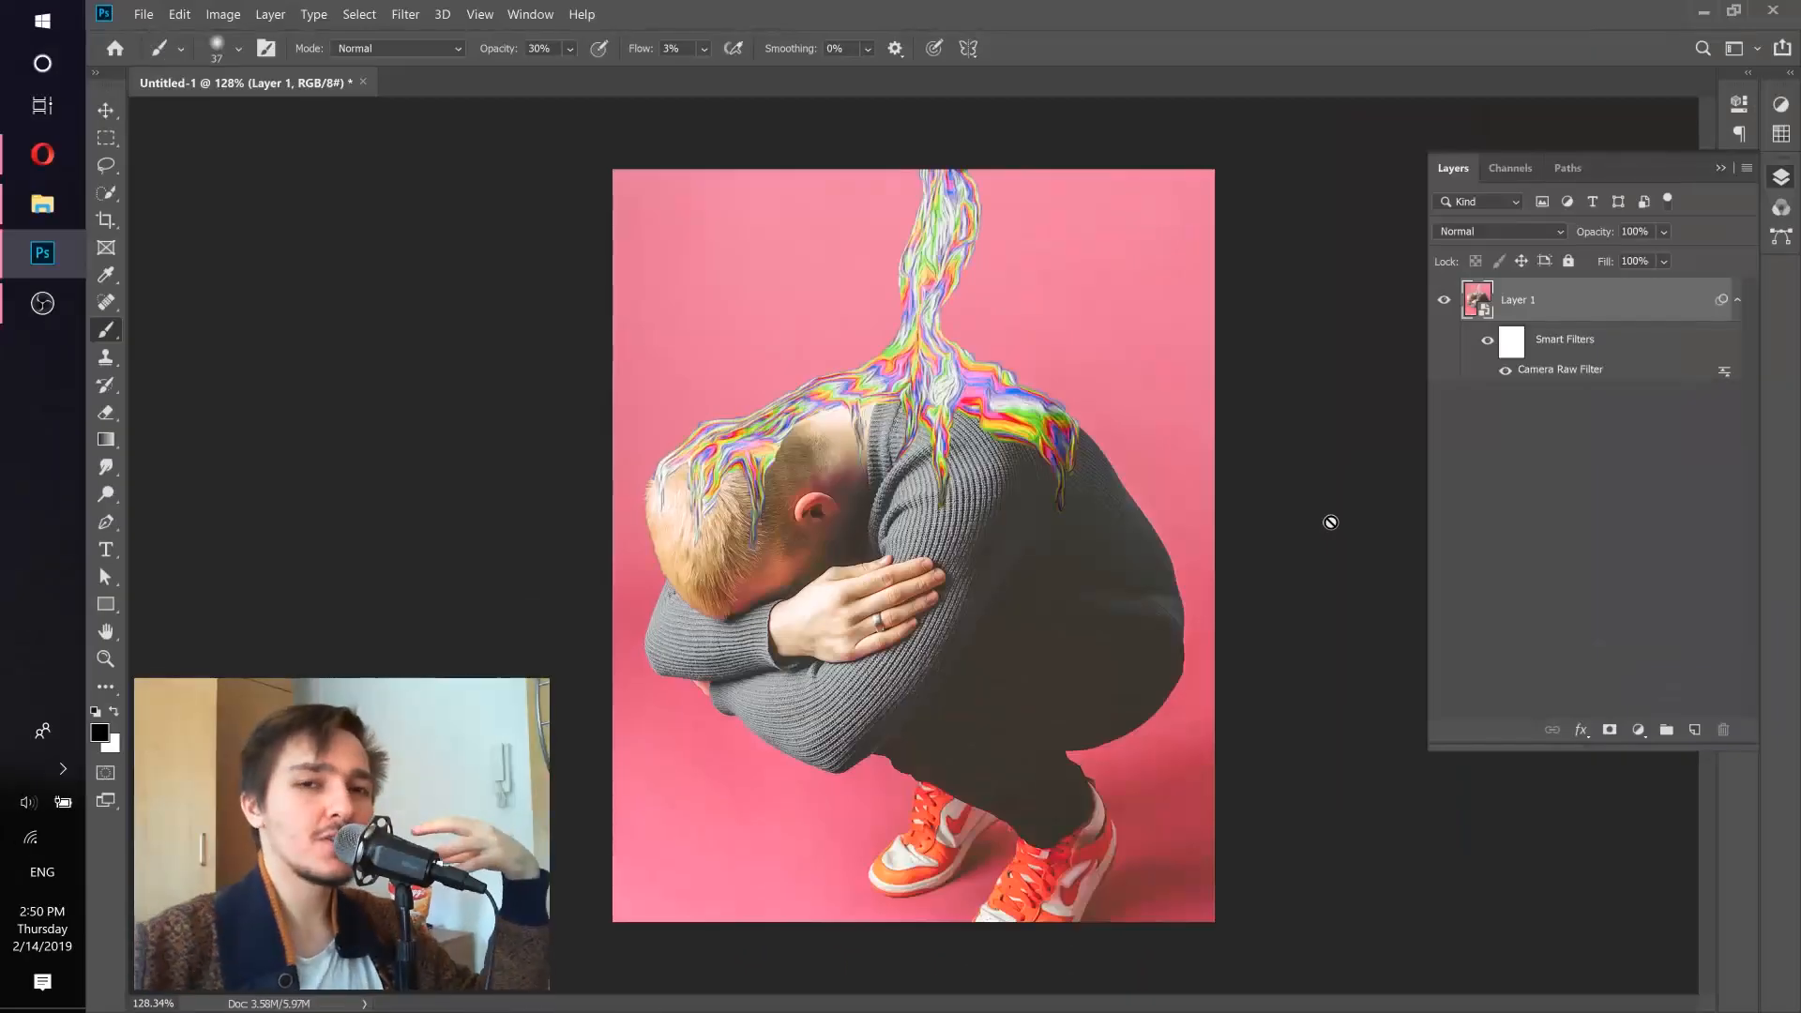
Switch to the Opera browser and look through the learnfromfred.com home page down to the membership projects and classes.
click(42, 154)
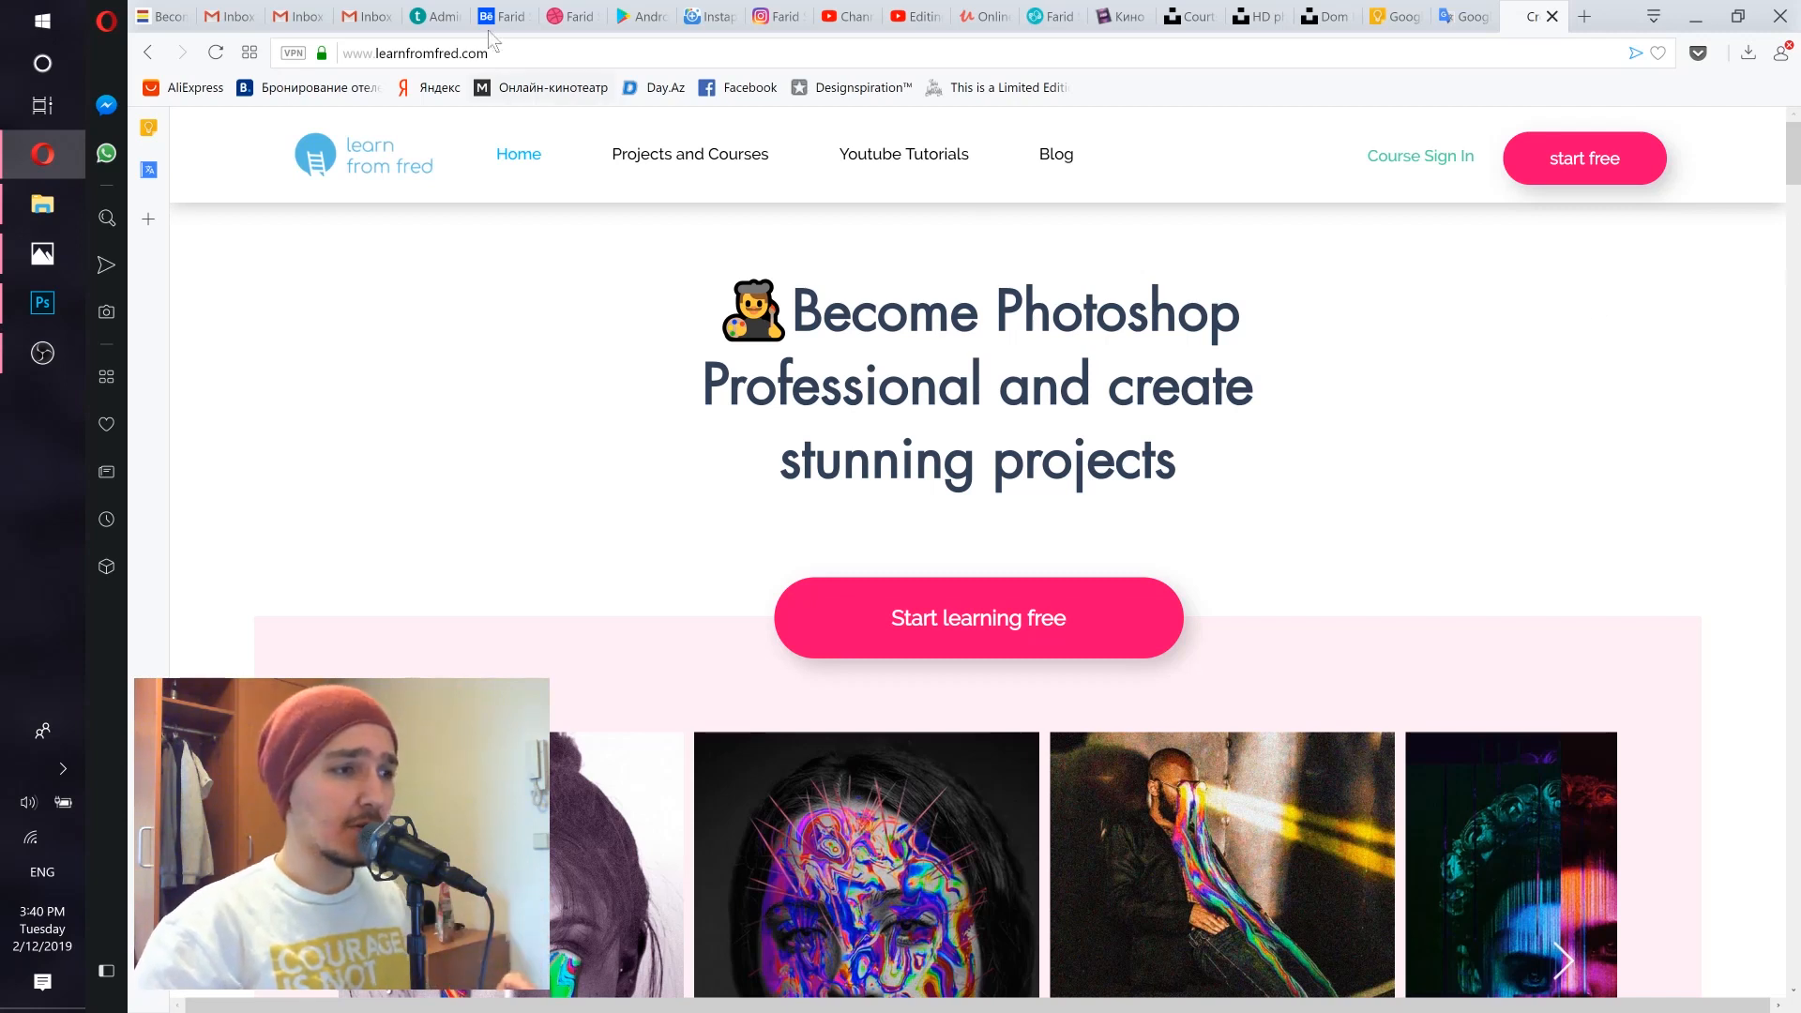
drag(514, 53, 342, 53)
click(504, 57)
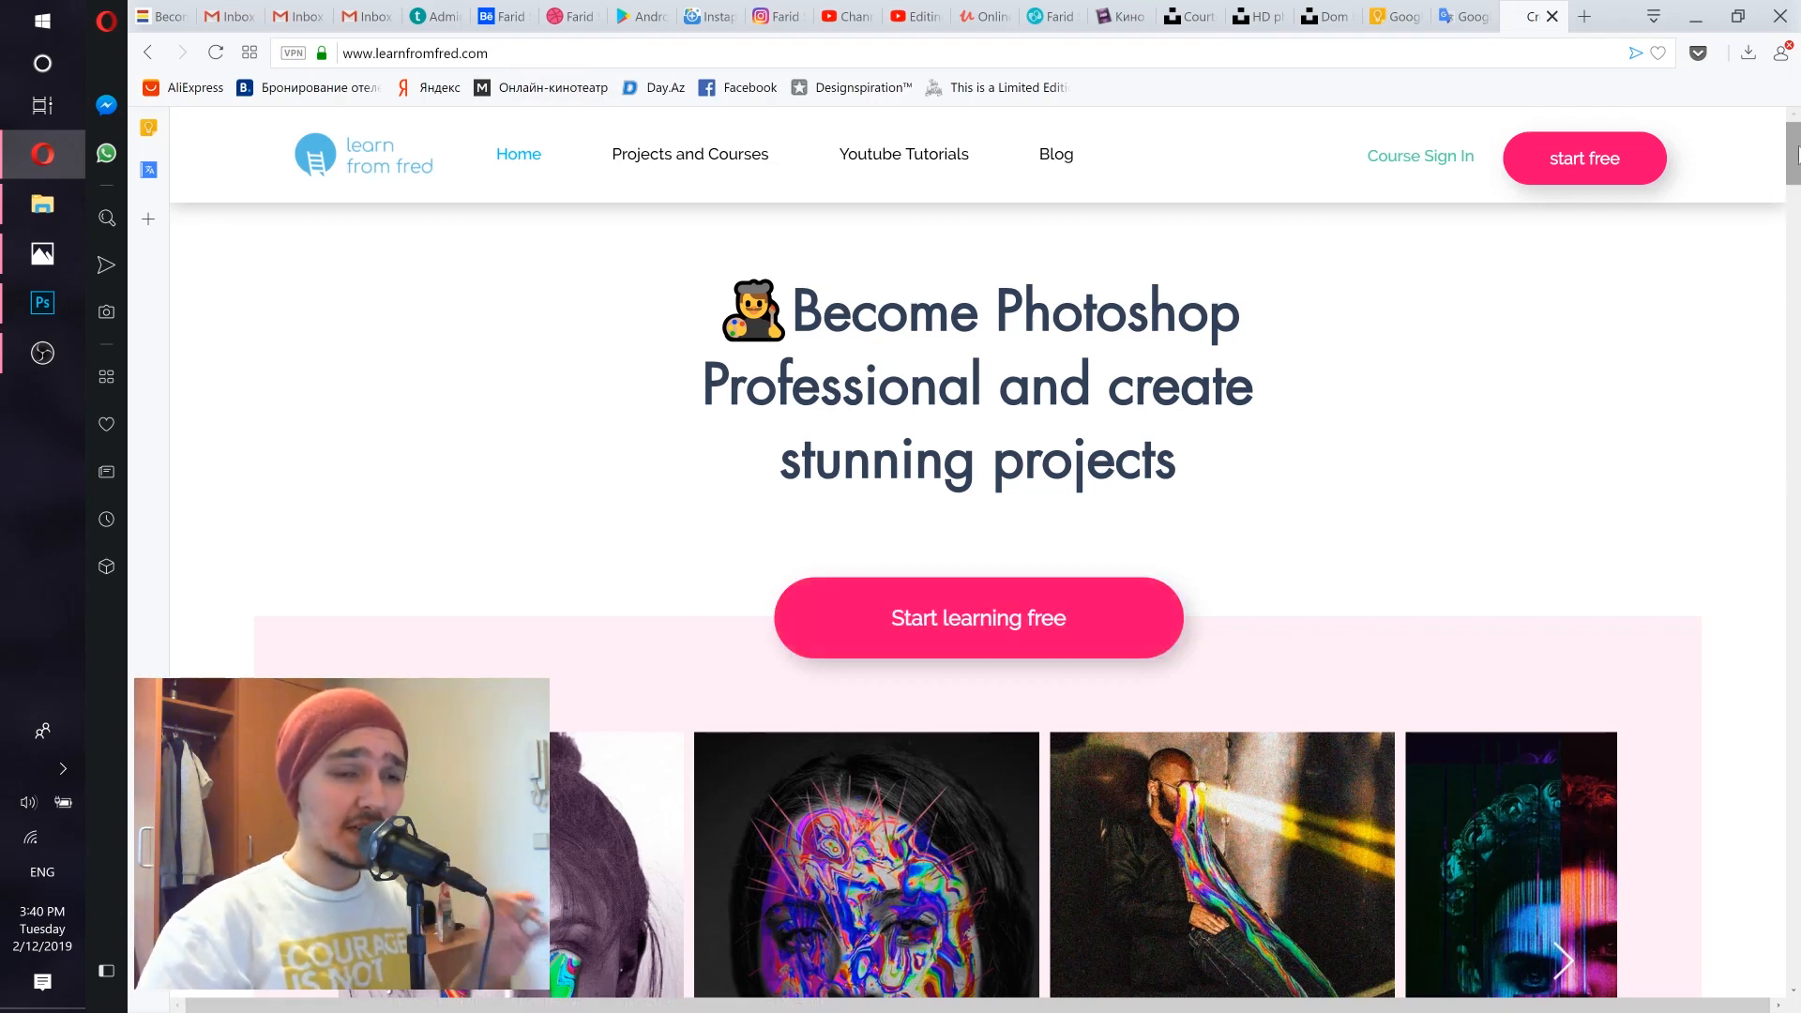
scroll(1779, 191, down, 10)
scroll(978, 600, down, 15)
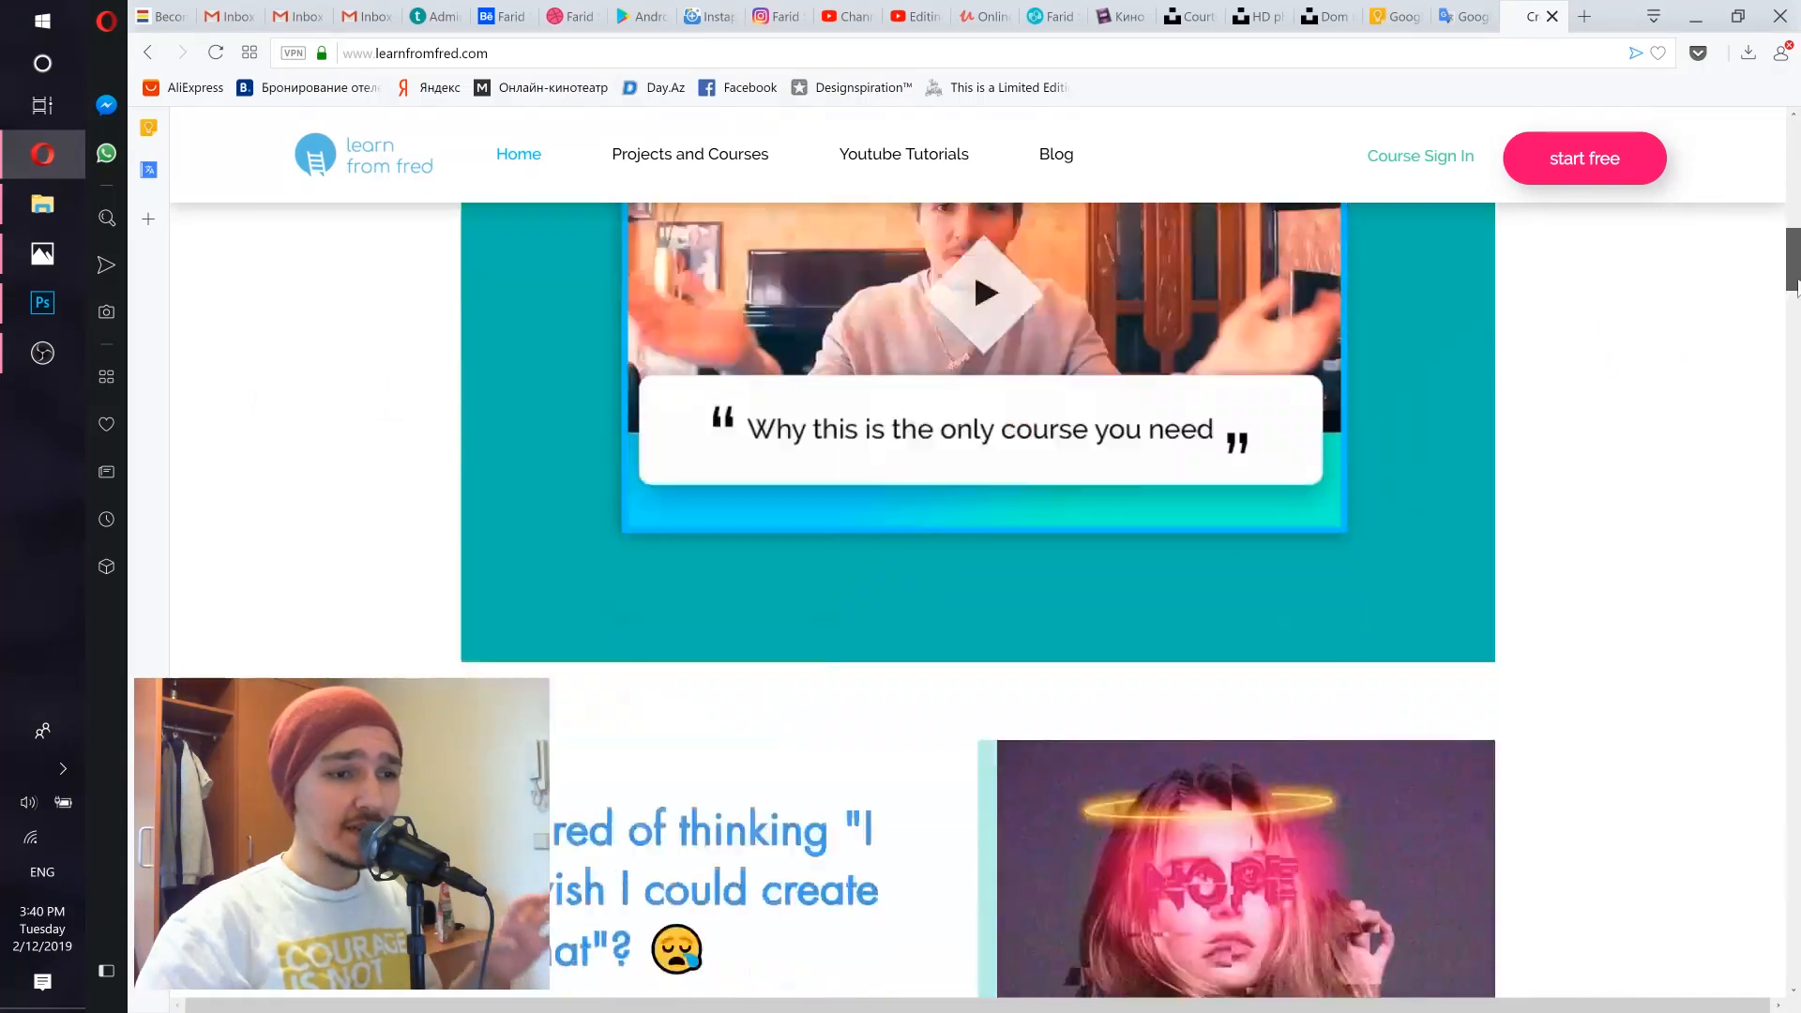
scroll(1733, 636, down, 10)
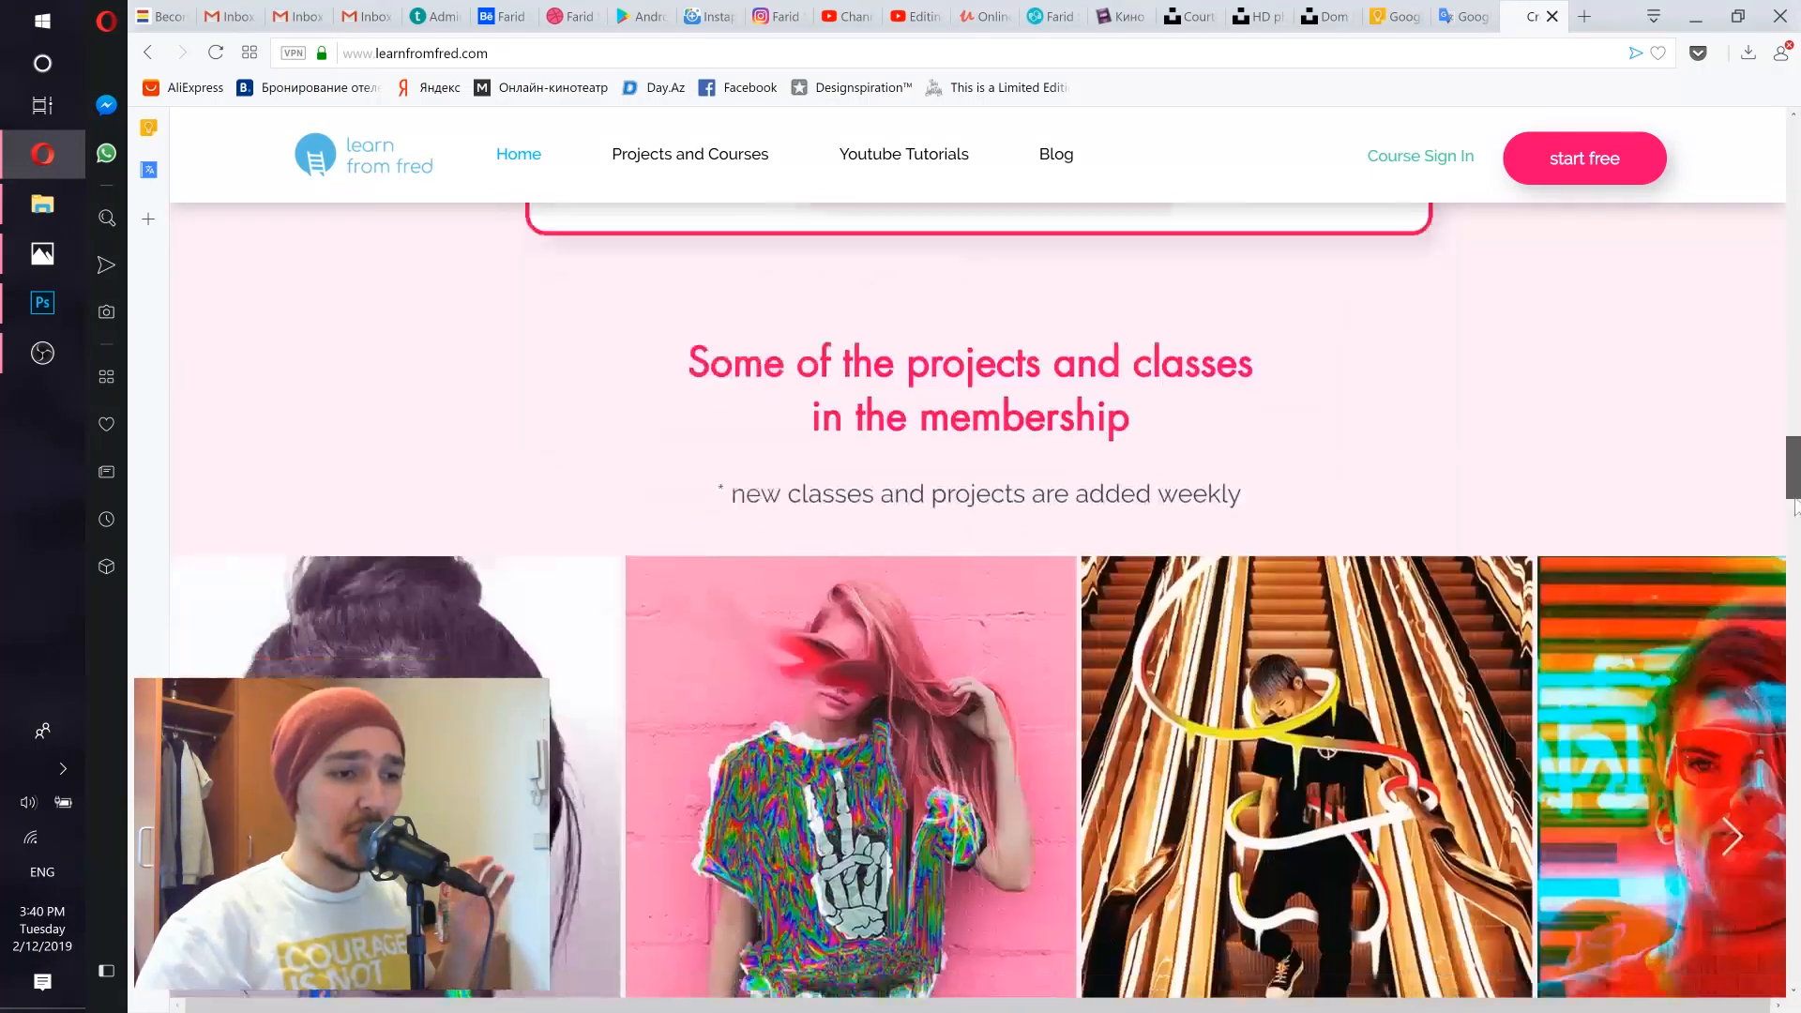
Browse forward through the image carousel of projects and classes included in the membership.
scroll(1732, 636, up, 5)
click(1731, 628)
click(1731, 629)
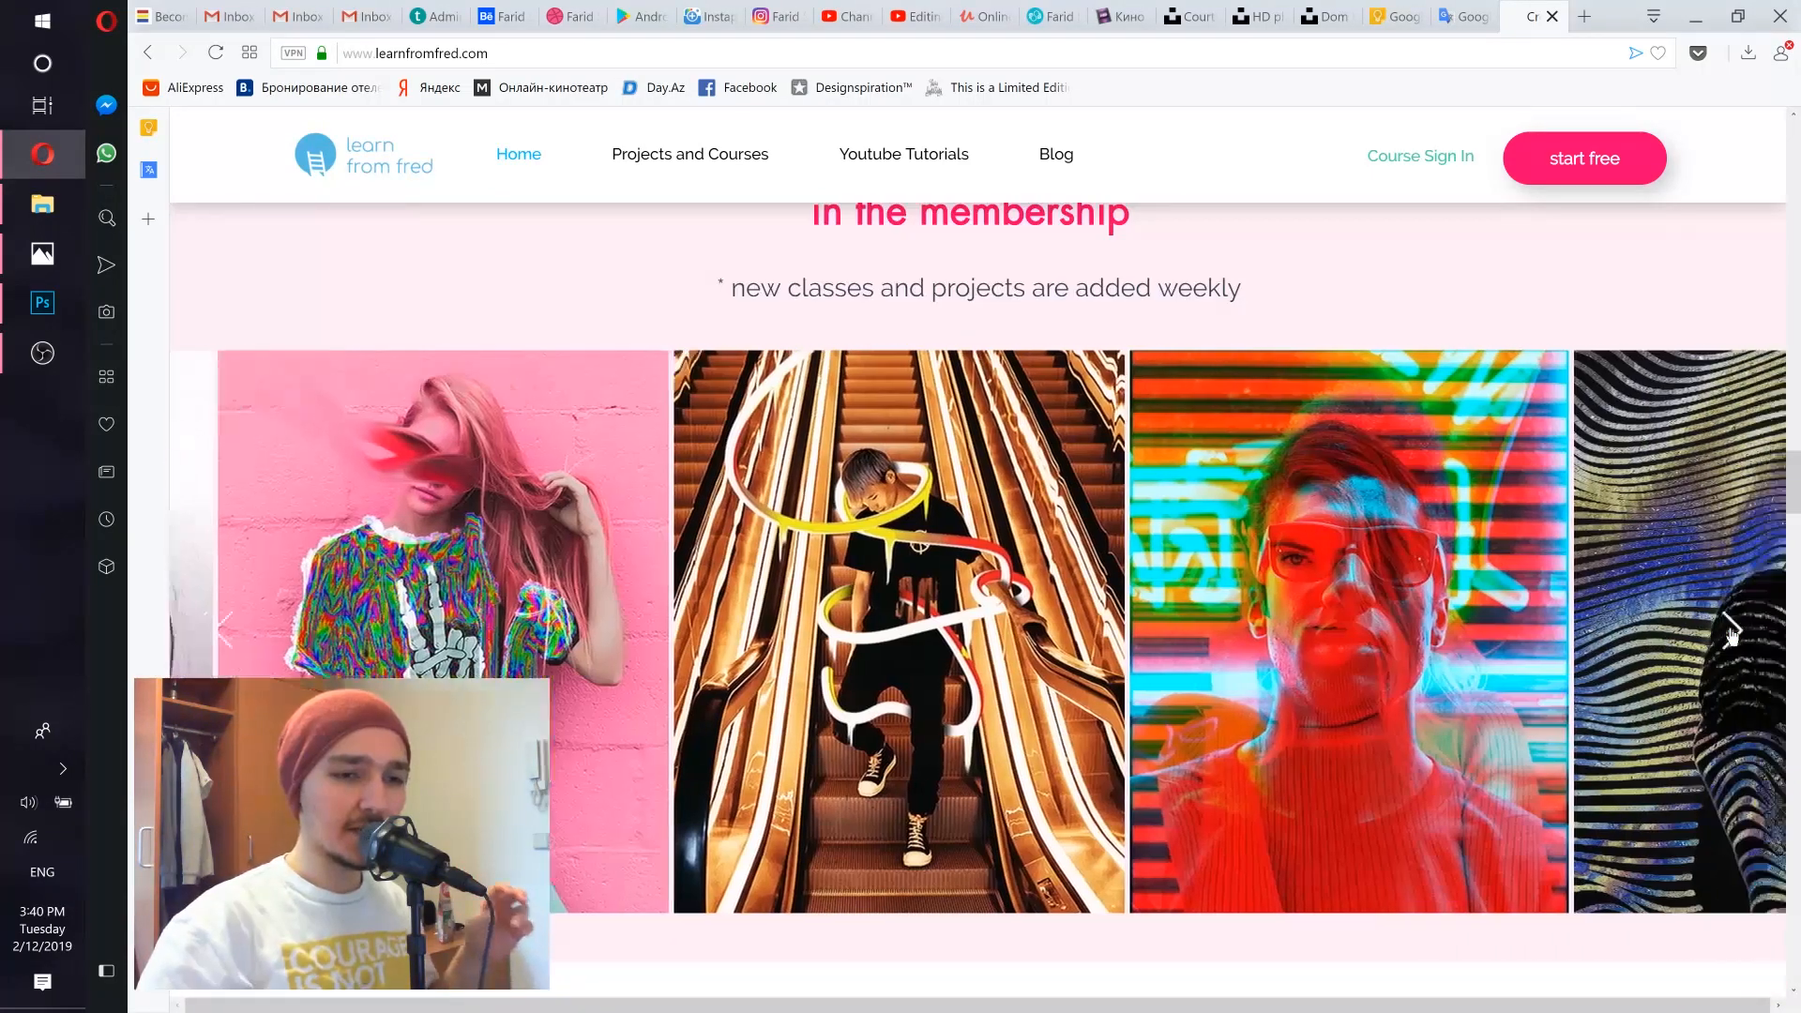
click(1731, 628)
click(1730, 629)
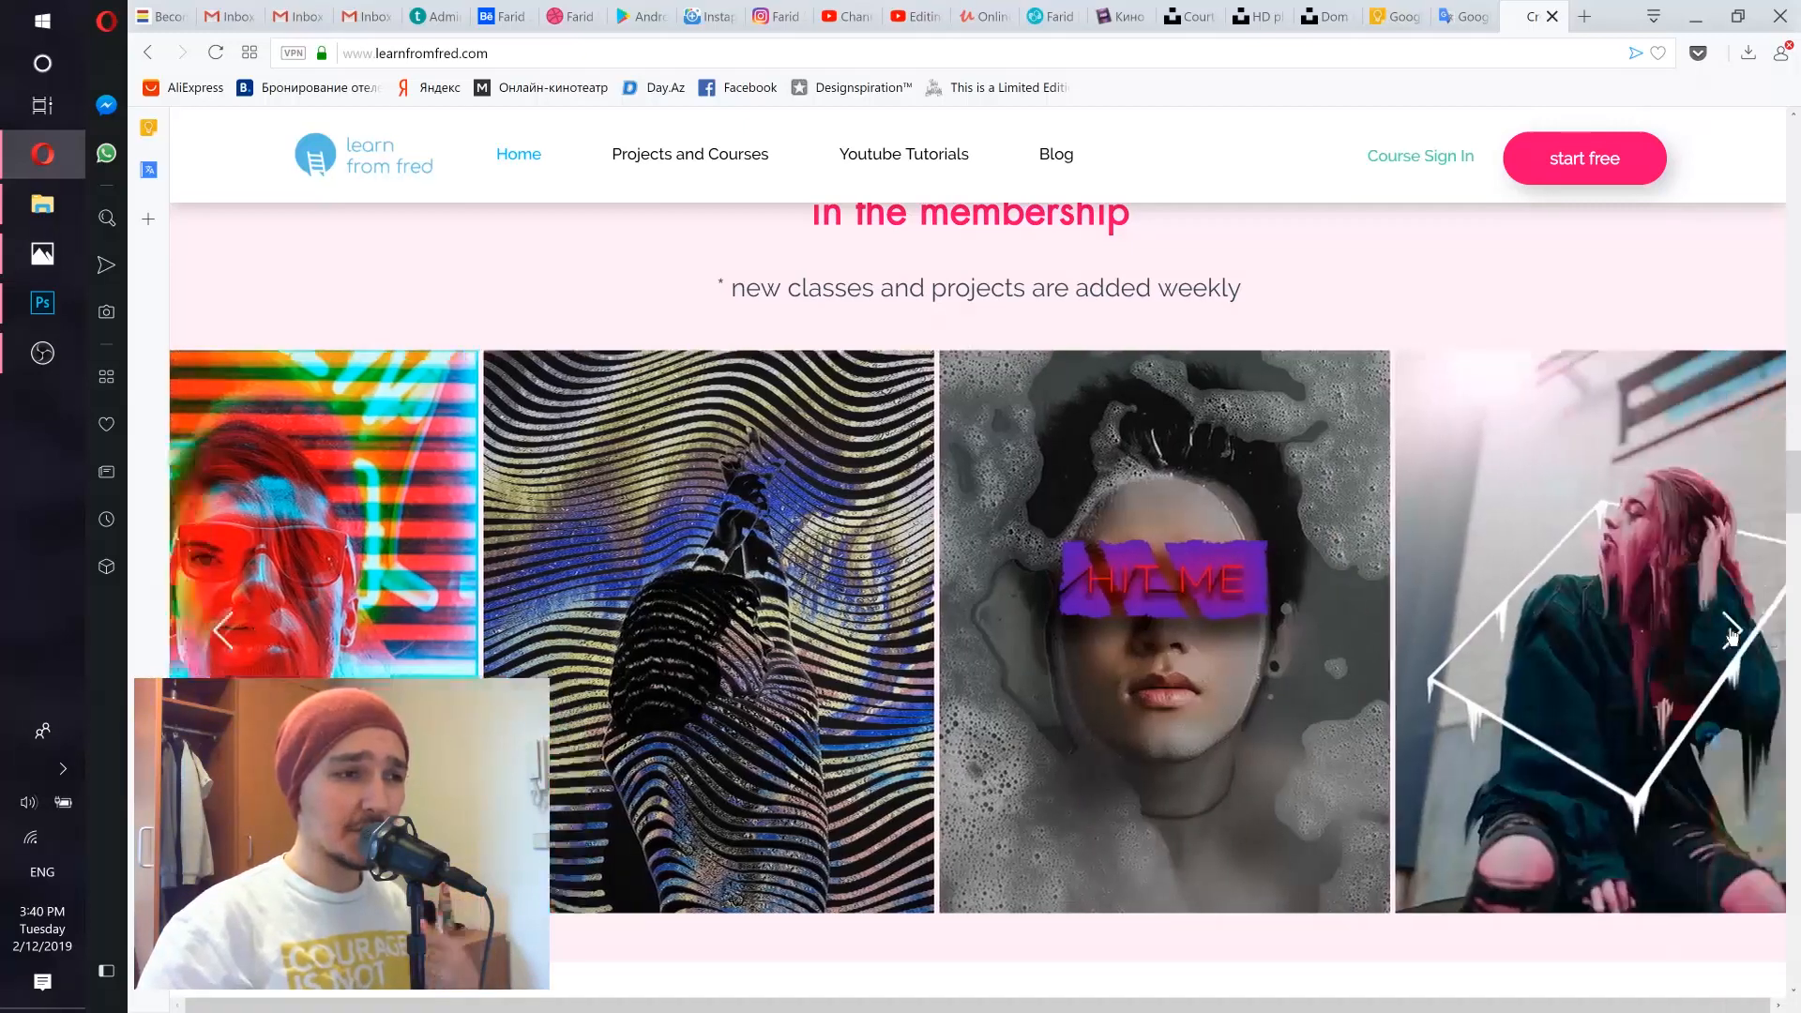
click(1731, 628)
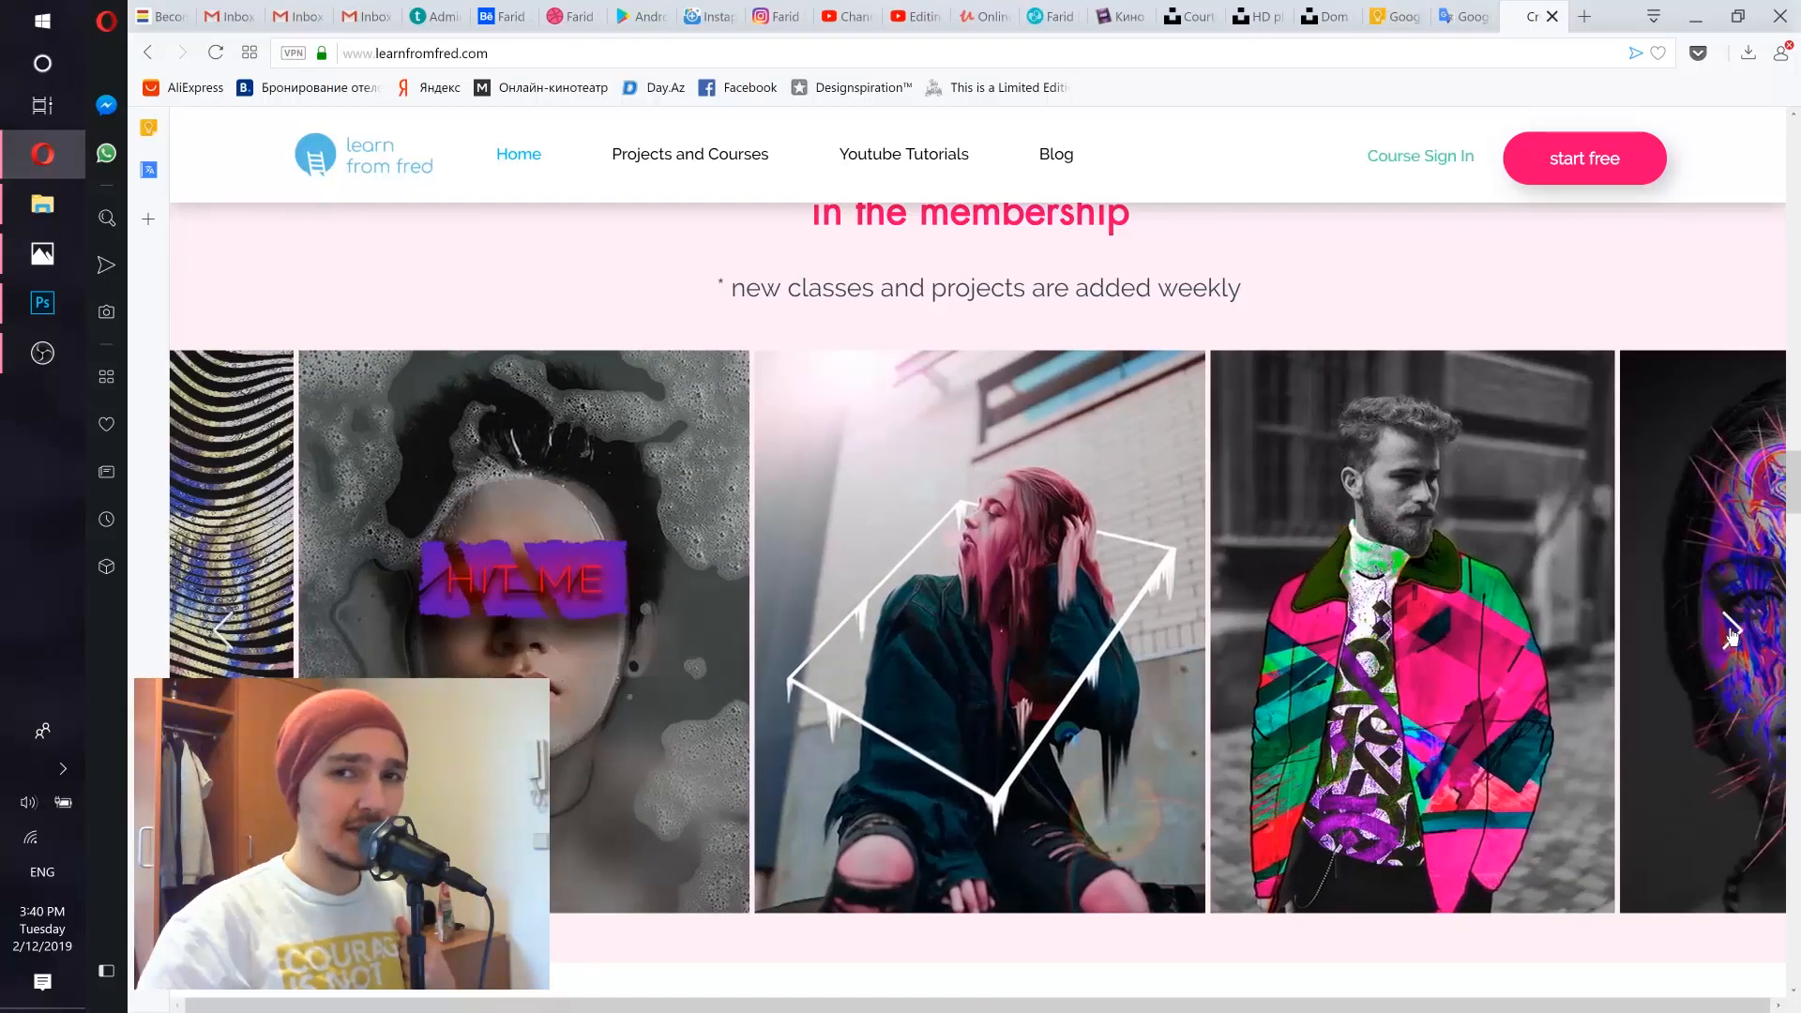